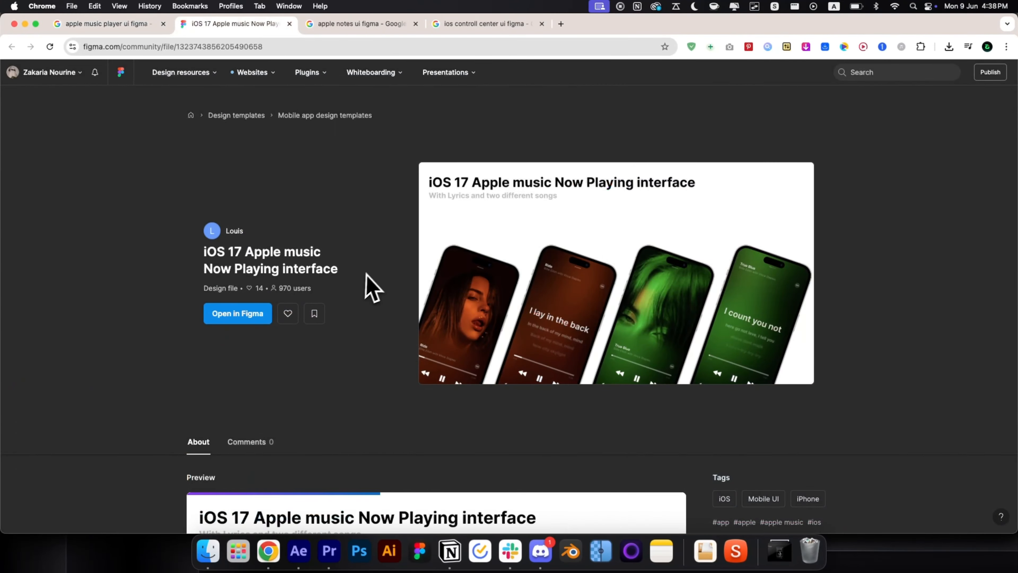
Step: Open the iOS 17 Apple music Now Playing community file in Figma and switch to its frames page
{"action": "scroll", "coordinate": [372, 289], "scroll_direction": "down", "scroll_amount": 3}
{"action": "scroll", "coordinate": [372, 288], "scroll_direction": "down", "scroll_amount": 3}
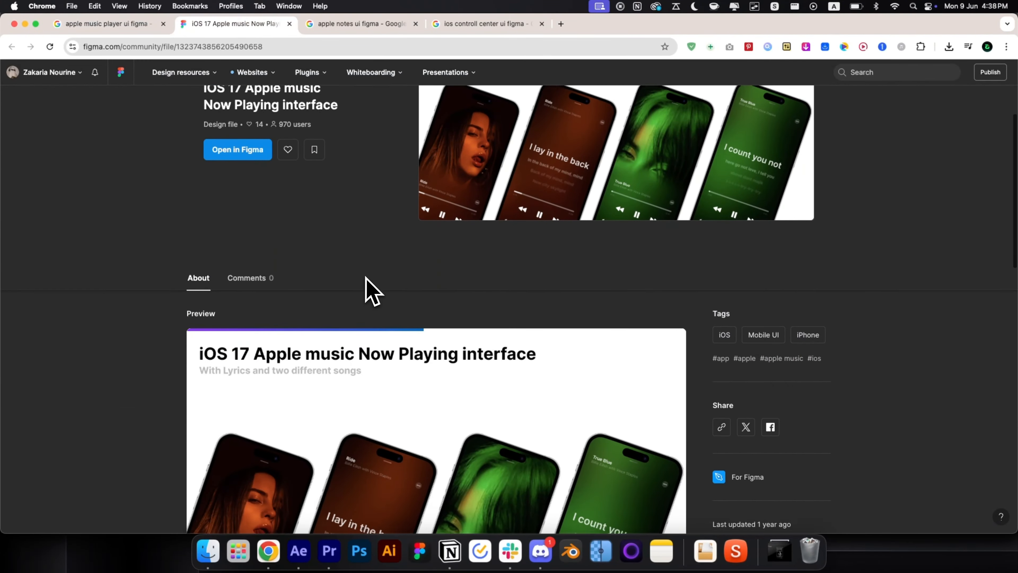
{"action": "left_click", "coordinate": [243, 132]}
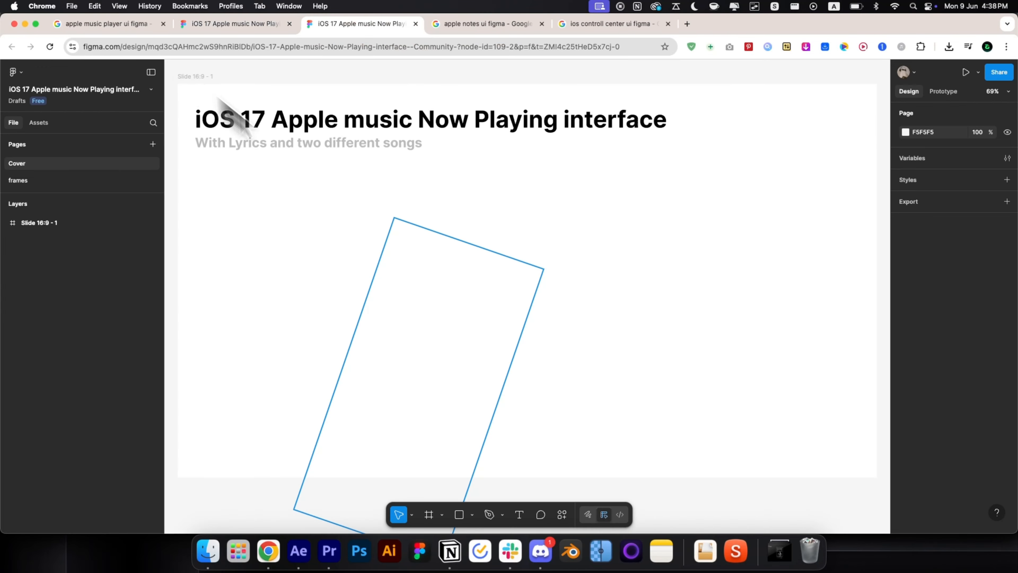
{"action": "left_click", "coordinate": [24, 180]}
Step: Delete the song header, the lyrics and the bottom row of icons from the iPhone 14 Pro Max - 13 frame
{"action": "scroll", "coordinate": [557, 285], "scroll_direction": "right", "scroll_amount": 4}
{"action": "scroll", "coordinate": [591, 345], "scroll_direction": "up", "scroll_amount": 6}
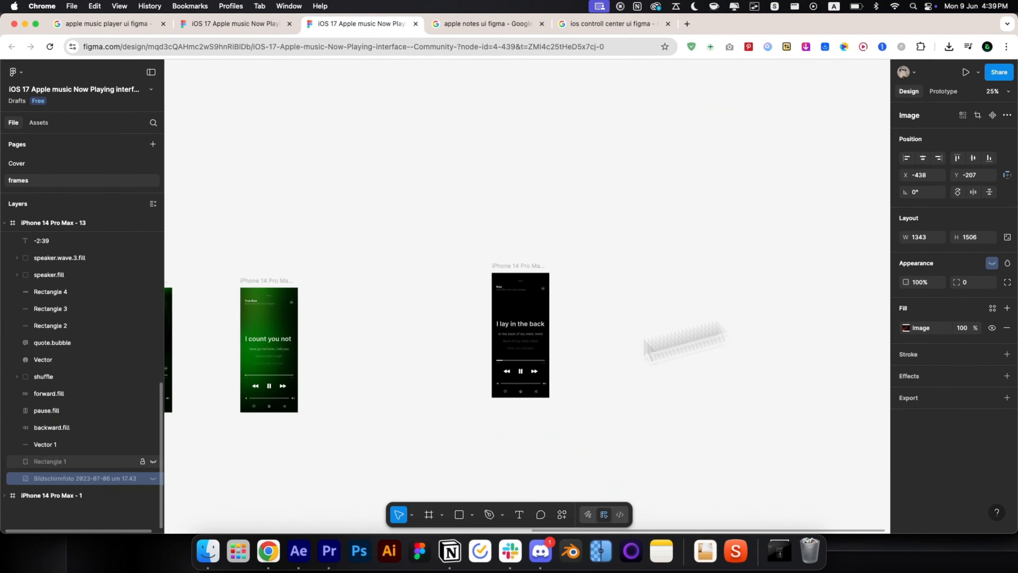
{"action": "scroll", "coordinate": [459, 375], "scroll_direction": "up", "scroll_amount": 3}
{"action": "left_click_drag", "start_coordinate": [543, 262], "coordinate": [440, 228]}
{"action": "key", "text": "BackSpace"}
{"action": "left_click_drag", "start_coordinate": [453, 291], "coordinate": [542, 348]}
{"action": "key", "text": "BackSpace"}
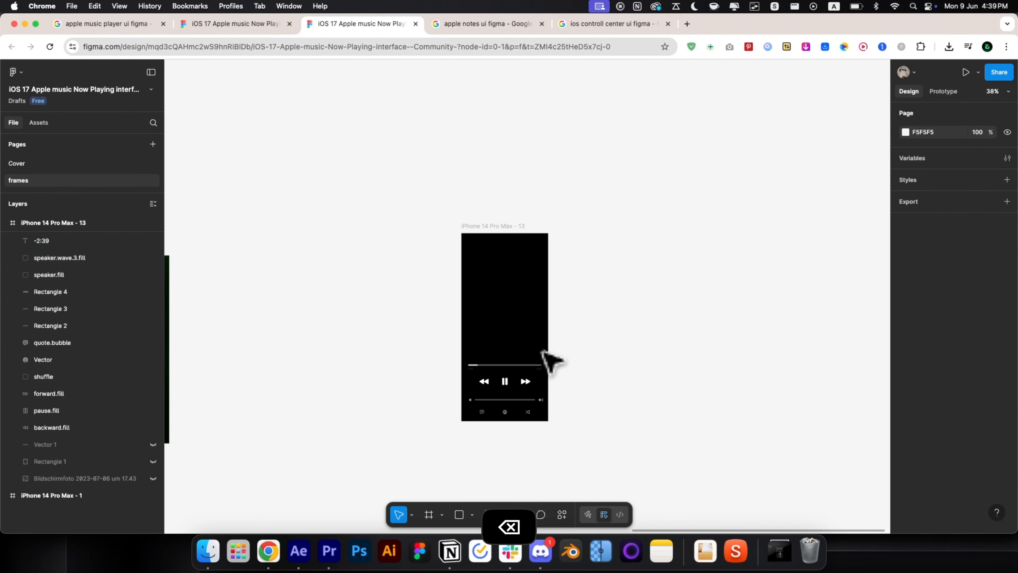
{"action": "scroll", "coordinate": [505, 407], "scroll_direction": "up", "scroll_amount": 3}
{"action": "key", "text": "BackSpace"}
Step: Export the whole iPhone 14 Pro Max - 13 frame as a PNG at 4x scale
{"action": "left_click_drag", "start_coordinate": [573, 437], "coordinate": [566, 335]}
{"action": "scroll", "coordinate": [934, 501], "scroll_direction": "down", "scroll_amount": 5}
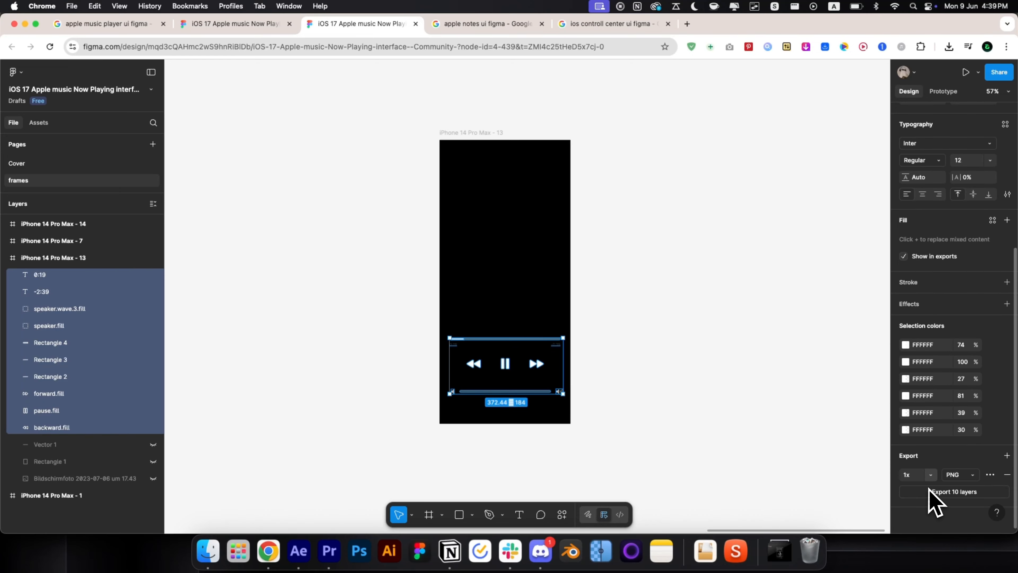
{"action": "left_click", "coordinate": [95, 259]}
{"action": "scroll", "coordinate": [911, 495], "scroll_direction": "down", "scroll_amount": 5}
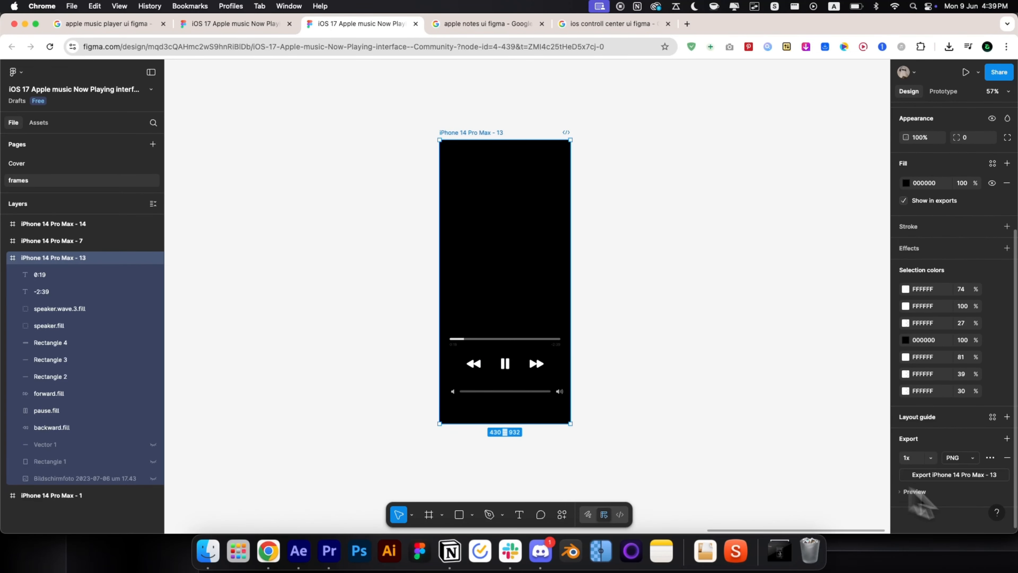
{"action": "left_click", "coordinate": [906, 492]}
{"action": "scroll", "coordinate": [906, 494], "scroll_direction": "down", "scroll_amount": 5}
{"action": "left_click", "coordinate": [902, 317]}
{"action": "left_click", "coordinate": [903, 374]}
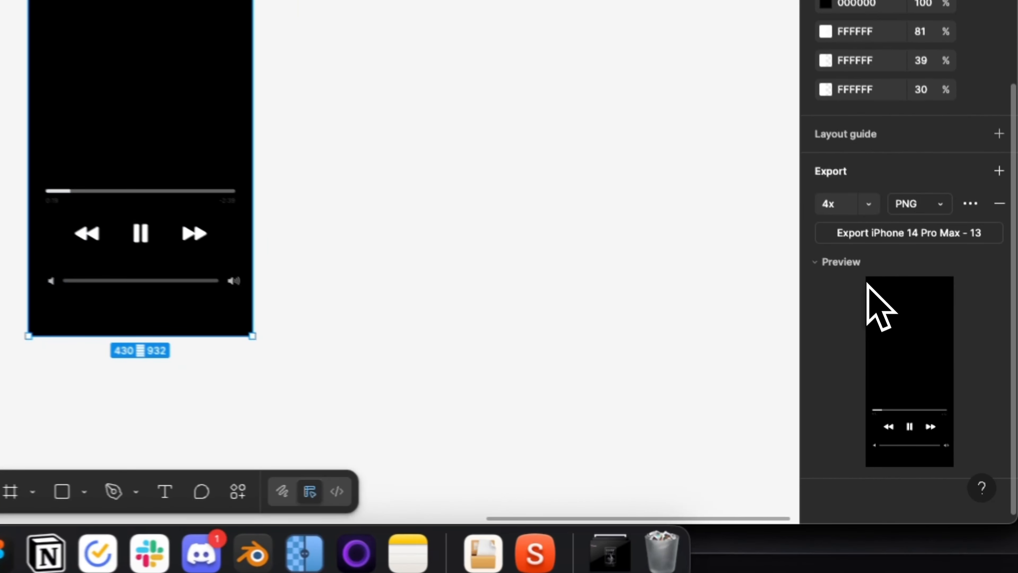
{"action": "left_click", "coordinate": [876, 238]}
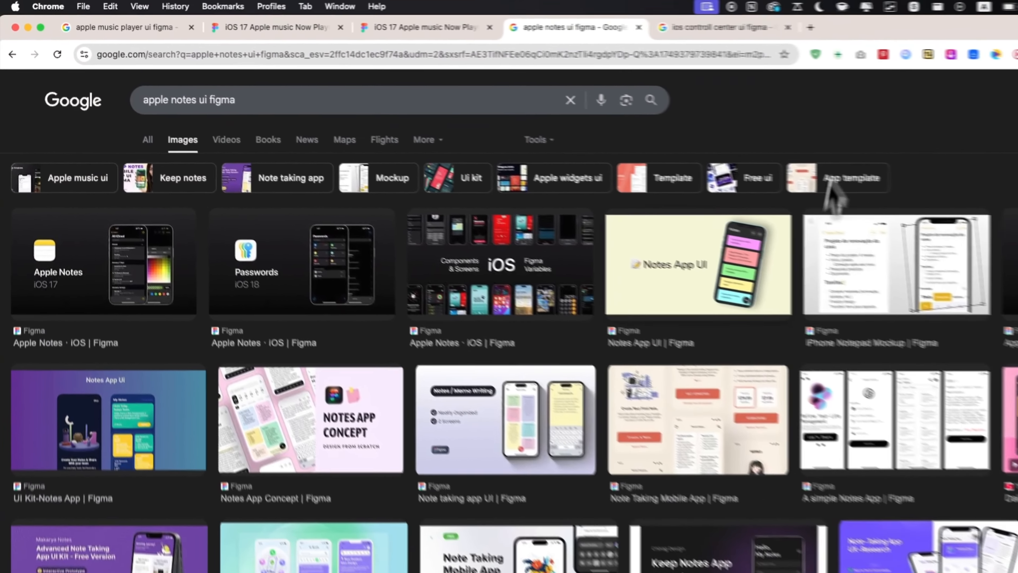
Step: Pick the Apple Notes iOS 17 result for "apple notes ui figma" and open its community file in the Figma editor
{"action": "left_click", "coordinate": [633, 219], "text": "super"}
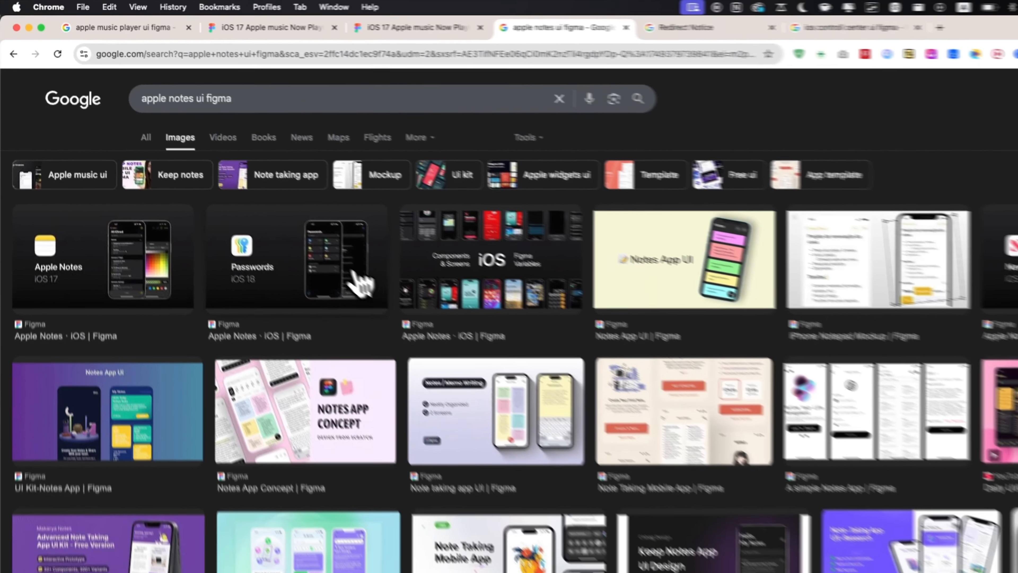
{"action": "left_click", "coordinate": [400, 301]}
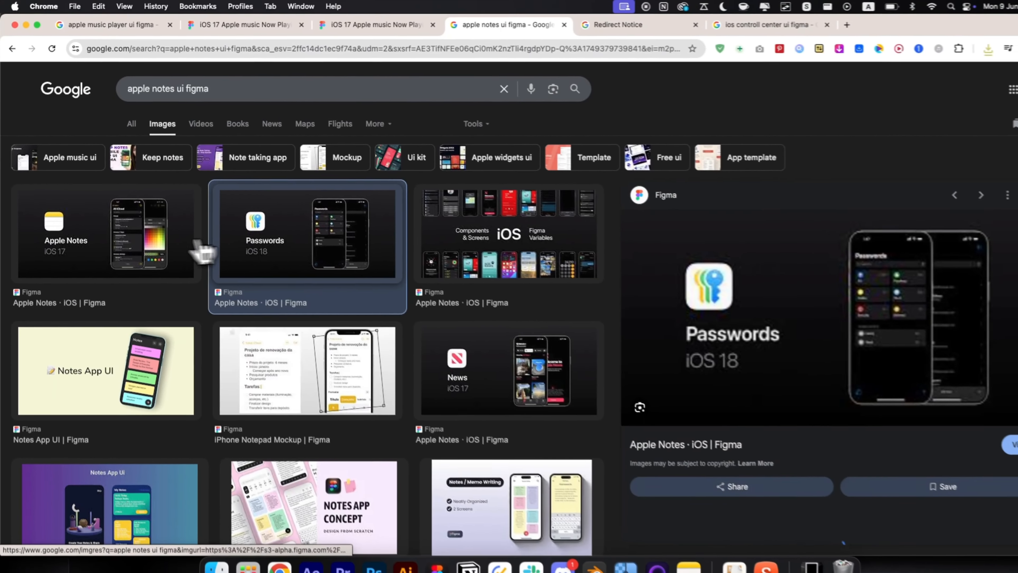
{"action": "left_click", "coordinate": [150, 237]}
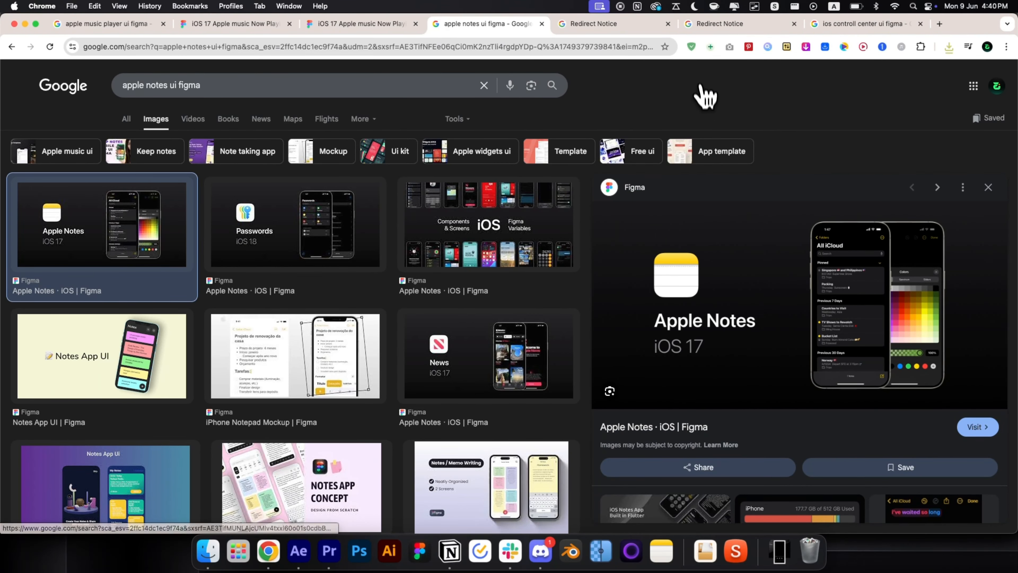
{"action": "key", "text": "ctrl+Tab"}
{"action": "key", "text": "ctrl+Tab"}
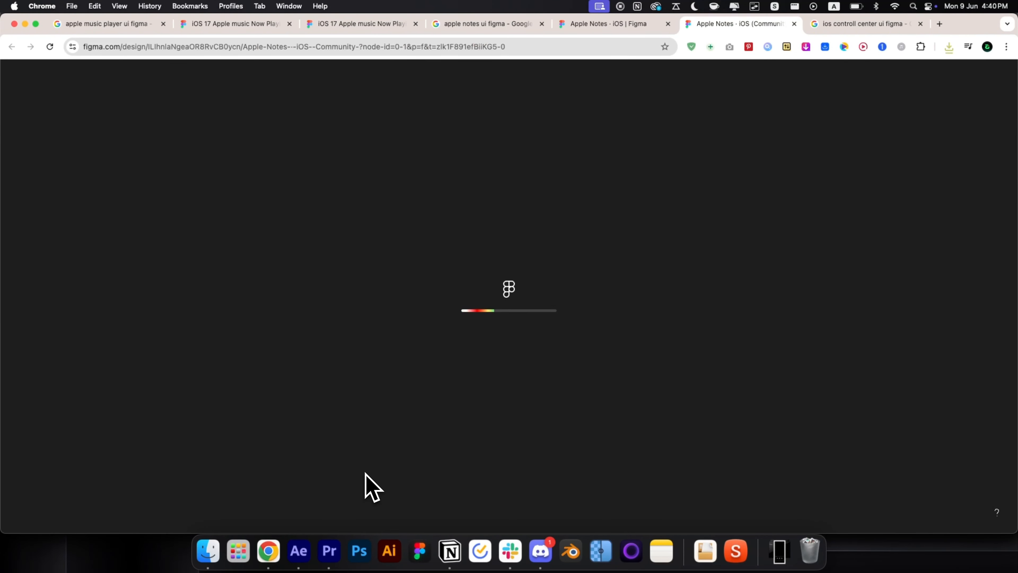
Step: Change the back label in the dark Pen Tool brush settings screen to "Sucess"
{"action": "scroll", "coordinate": [455, 295], "scroll_direction": "up", "scroll_amount": 15}
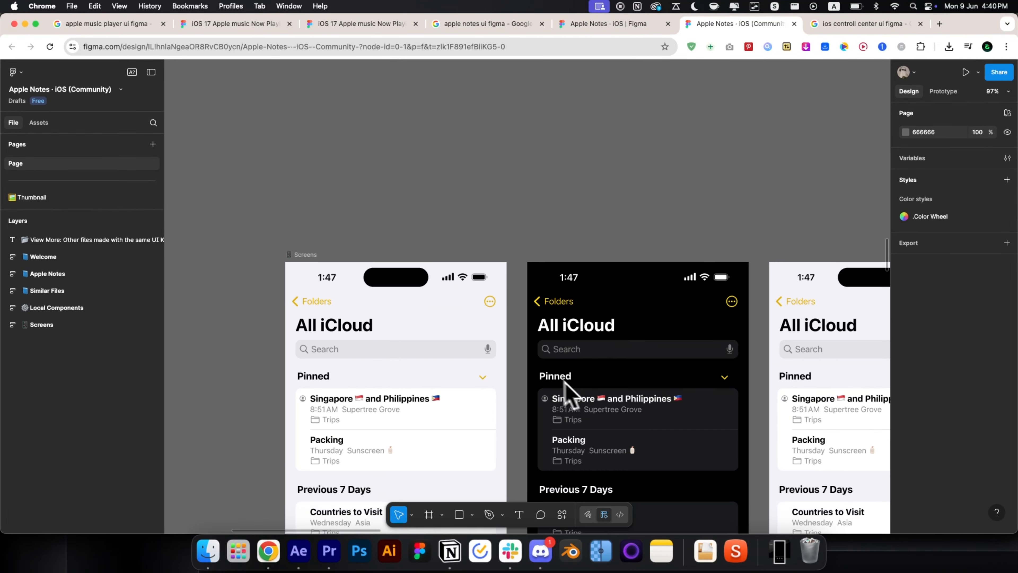
{"action": "scroll", "coordinate": [577, 365], "scroll_direction": "down", "scroll_amount": 15}
{"action": "scroll", "coordinate": [584, 355], "scroll_direction": "up", "scroll_amount": 3}
{"action": "left_click", "coordinate": [506, 253], "text": "super"}
{"action": "double_click", "coordinate": [506, 253]}
{"action": "left_click", "coordinate": [650, 416]}
{"action": "double_click", "coordinate": [510, 255]}
{"action": "type", "text": "Sucess"}
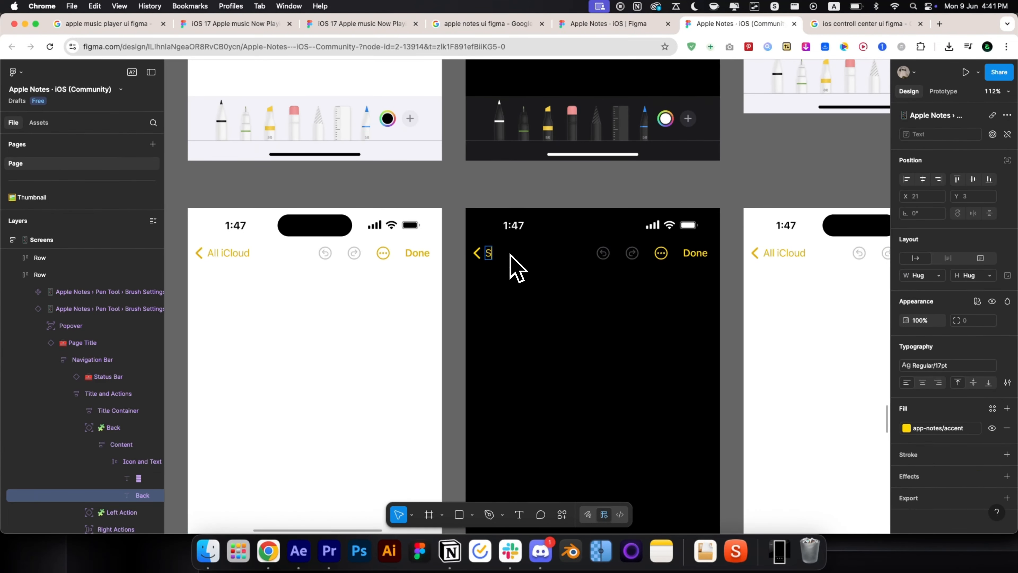
Step: Set the dark screen's undo action to the Default state and recolor it with Colors/Yellow
{"action": "double_click", "coordinate": [695, 253]}
{"action": "left_click", "coordinate": [603, 254]}
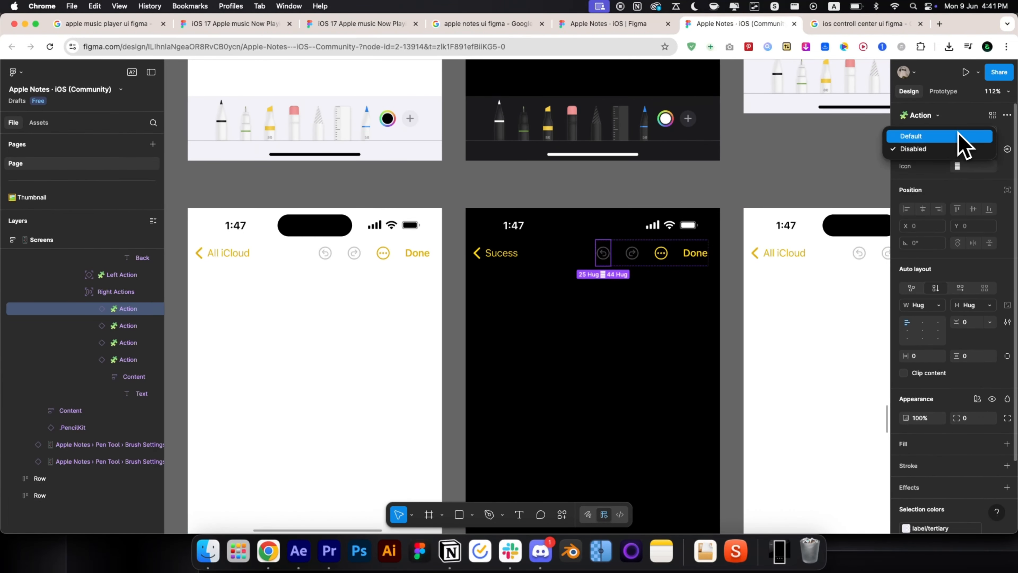
{"action": "left_click", "coordinate": [959, 135]}
{"action": "scroll", "coordinate": [950, 461], "scroll_direction": "down", "scroll_amount": 4}
{"action": "left_click", "coordinate": [910, 448]}
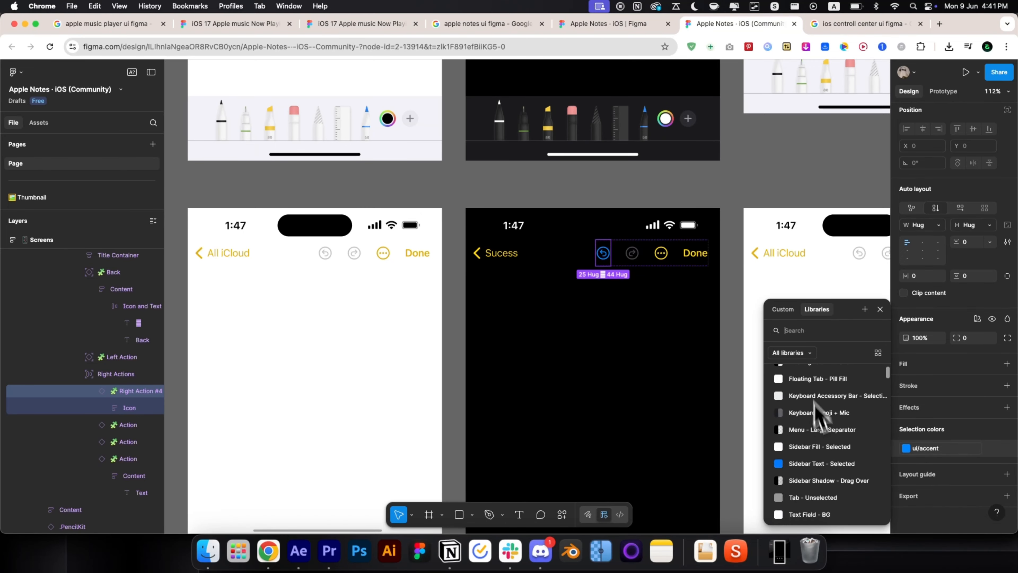
{"action": "key", "text": "Escape"}
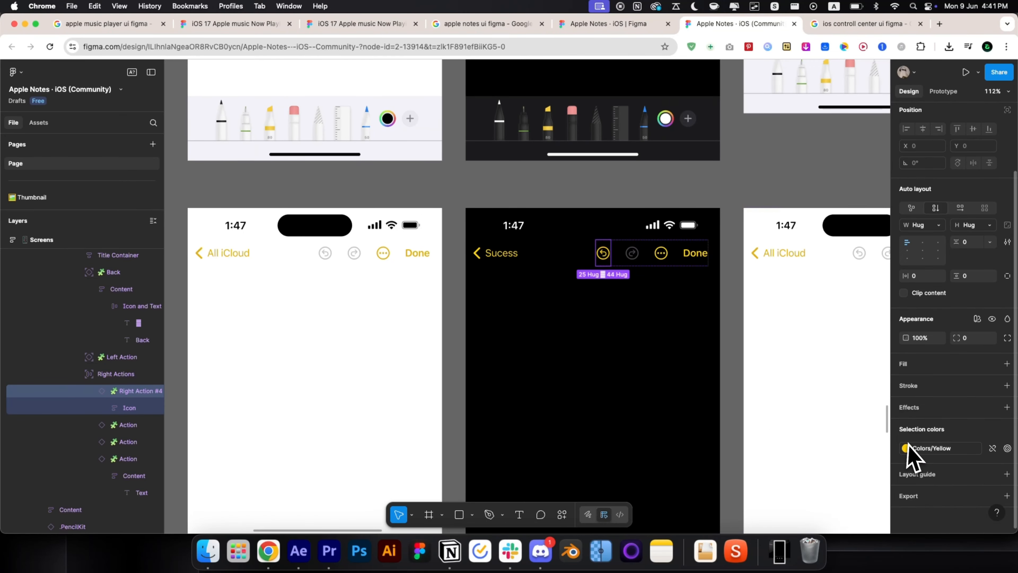
Step: Export the edited dark Apple Notes Pen Tool screen as a PNG at a larger scale
{"action": "left_click", "coordinate": [717, 243]}
{"action": "scroll", "coordinate": [601, 233], "scroll_direction": "down", "scroll_amount": 3}
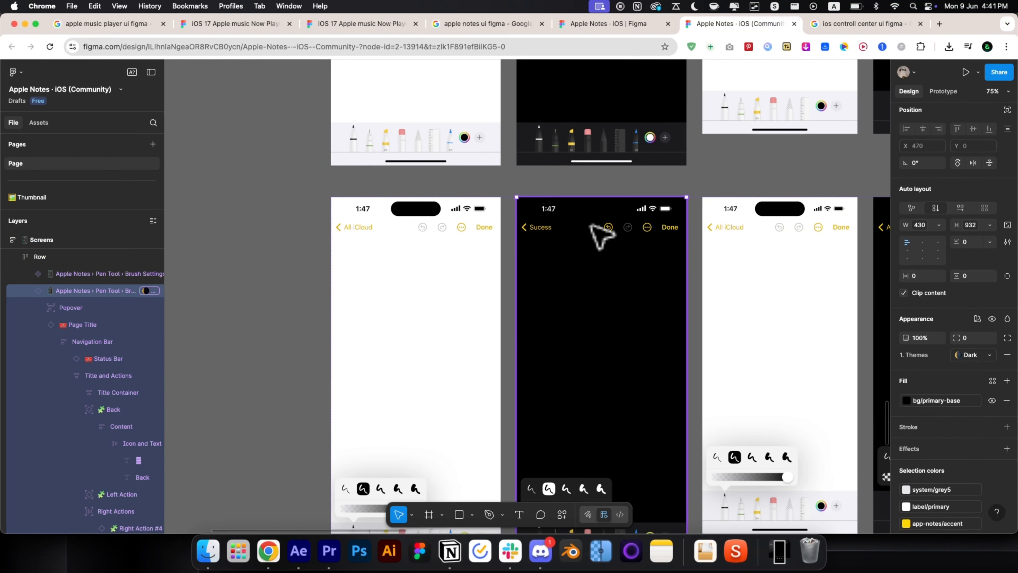
{"action": "scroll", "coordinate": [906, 485], "scroll_direction": "down", "scroll_amount": 10}
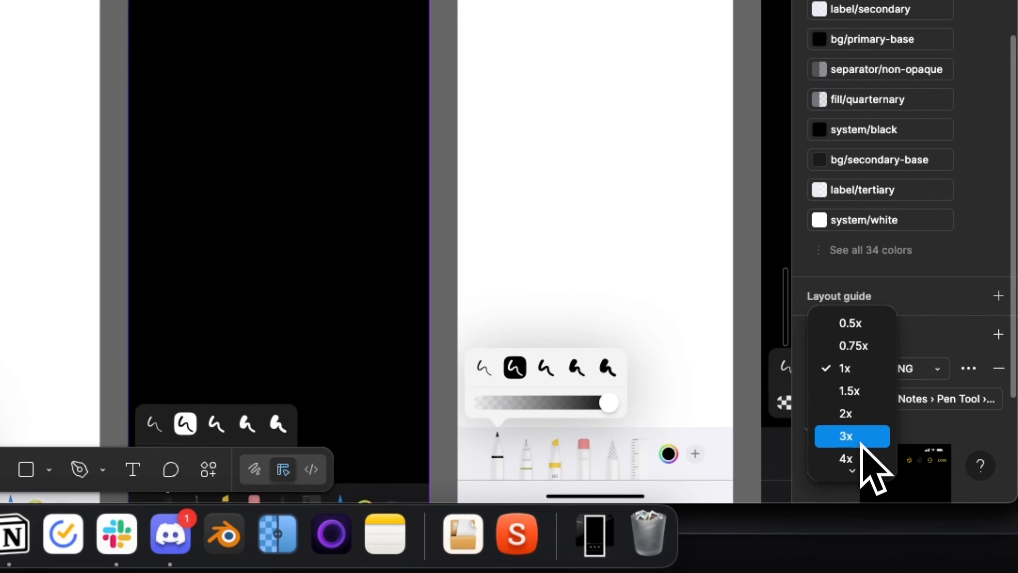
{"action": "left_click", "coordinate": [854, 395]}
{"action": "left_click", "coordinate": [867, 398]}
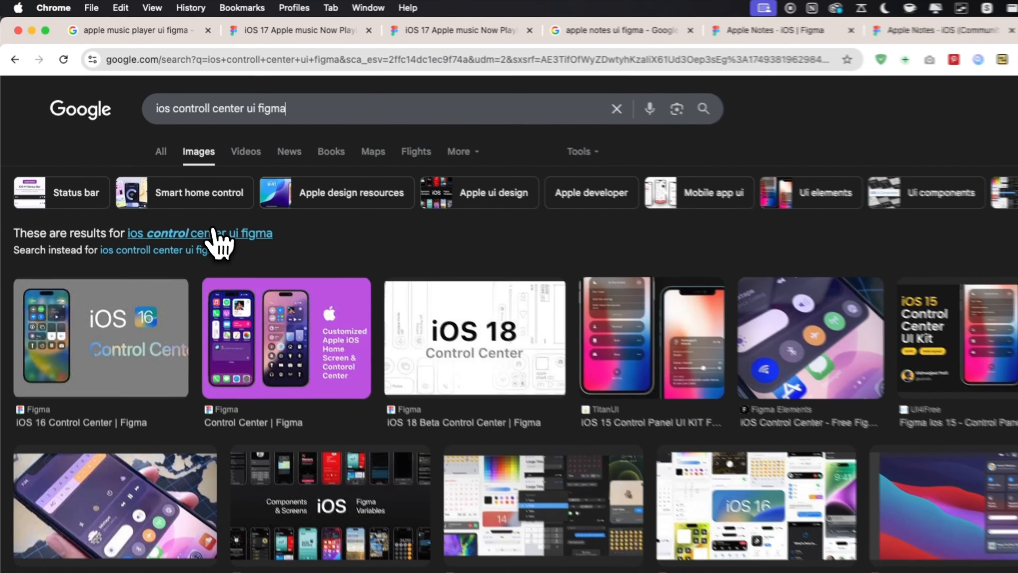
Step: Open the iOS 16 Control Center community file from the corrected image search and go to its Control Center page
{"action": "left_click", "coordinate": [216, 227]}
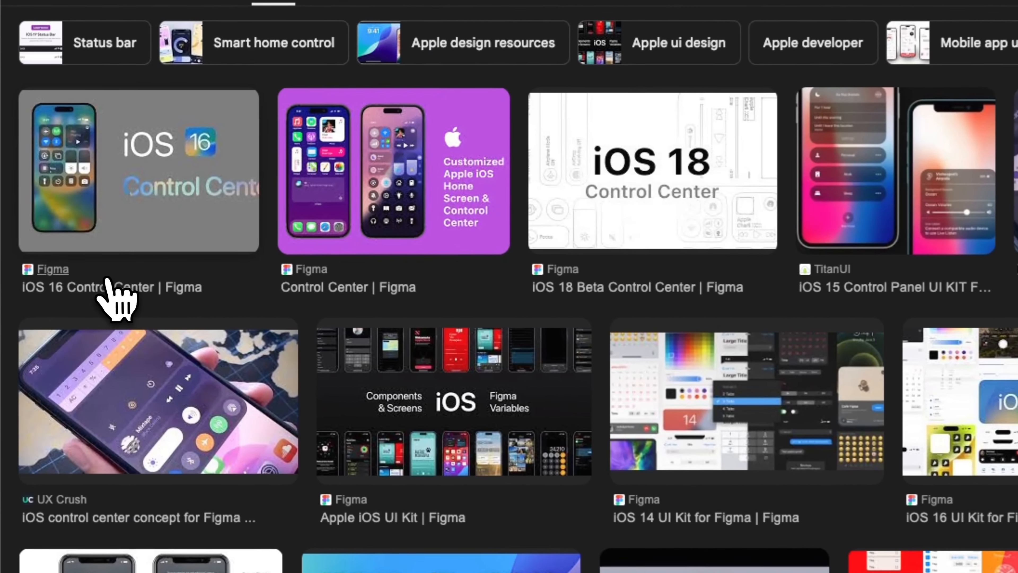
{"action": "left_click", "coordinate": [107, 281]}
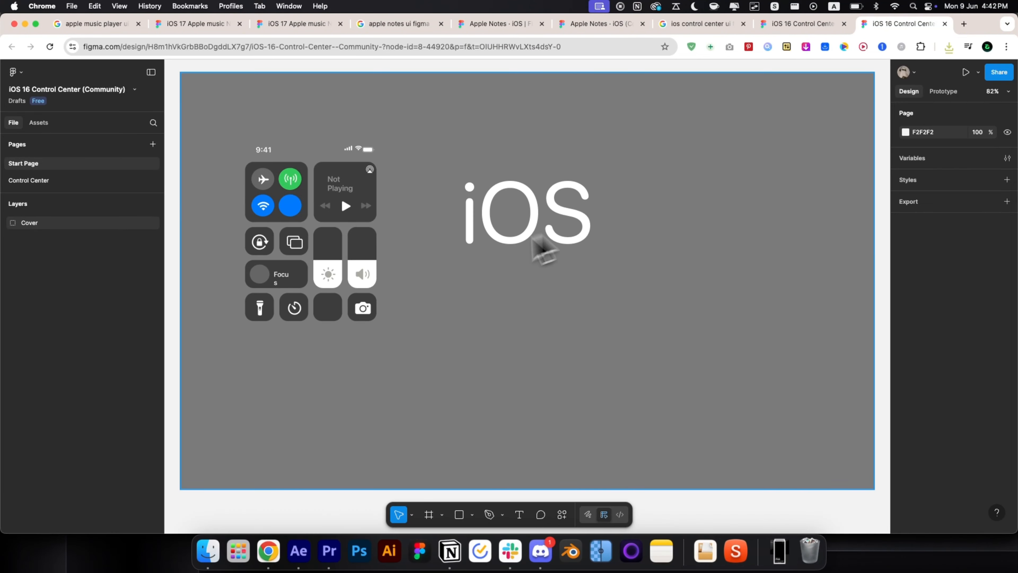
{"action": "scroll", "coordinate": [537, 241], "scroll_direction": "left", "scroll_amount": 2}
{"action": "left_click", "coordinate": [114, 183]}
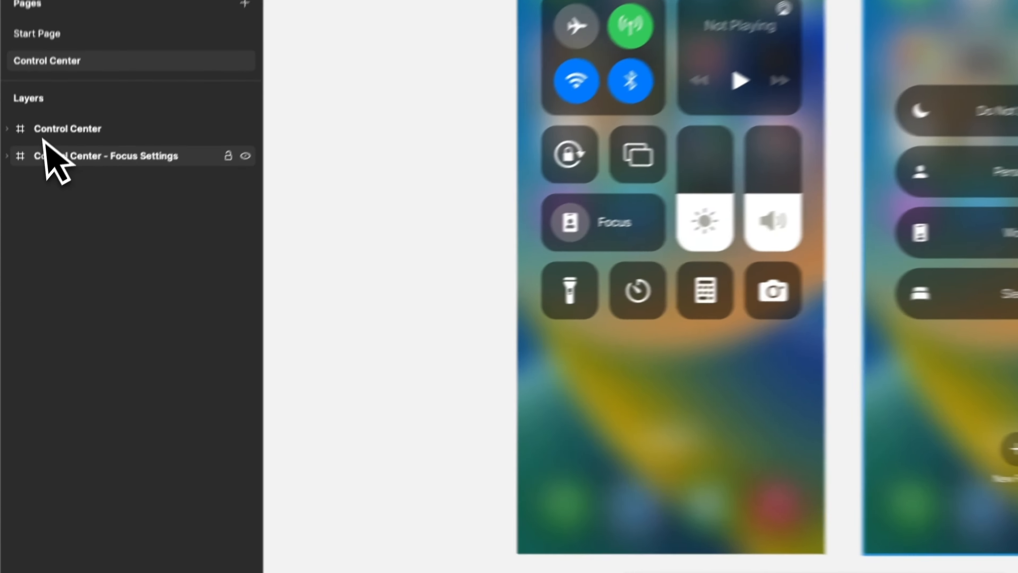
Step: Expand the Control Center frame's layers and hide the Dark 1 image inside the screen background group
{"action": "left_click", "coordinate": [7, 224]}
{"action": "left_click", "coordinate": [4, 222]}
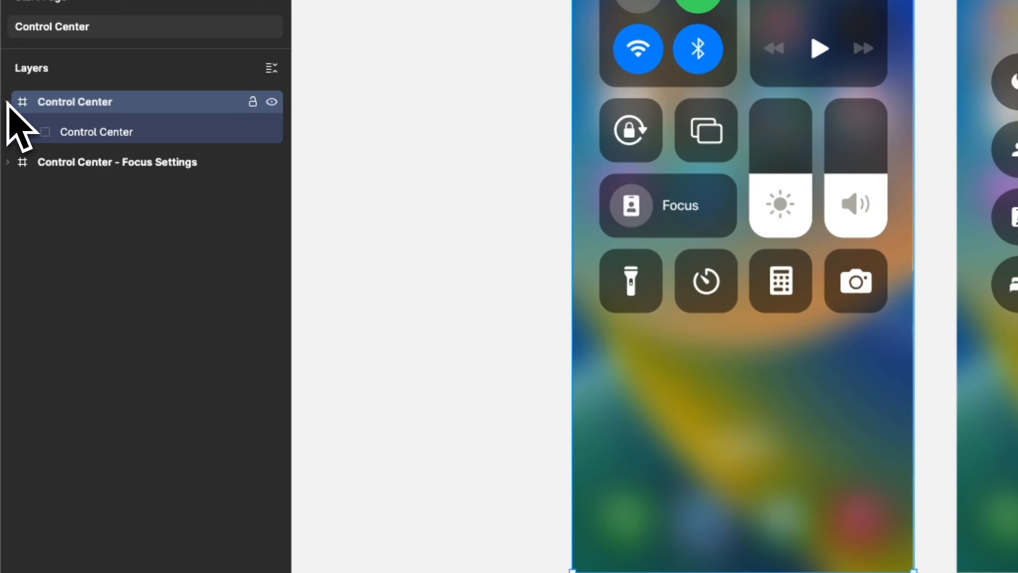
{"action": "left_click", "coordinate": [23, 131]}
{"action": "left_click", "coordinate": [28, 131]}
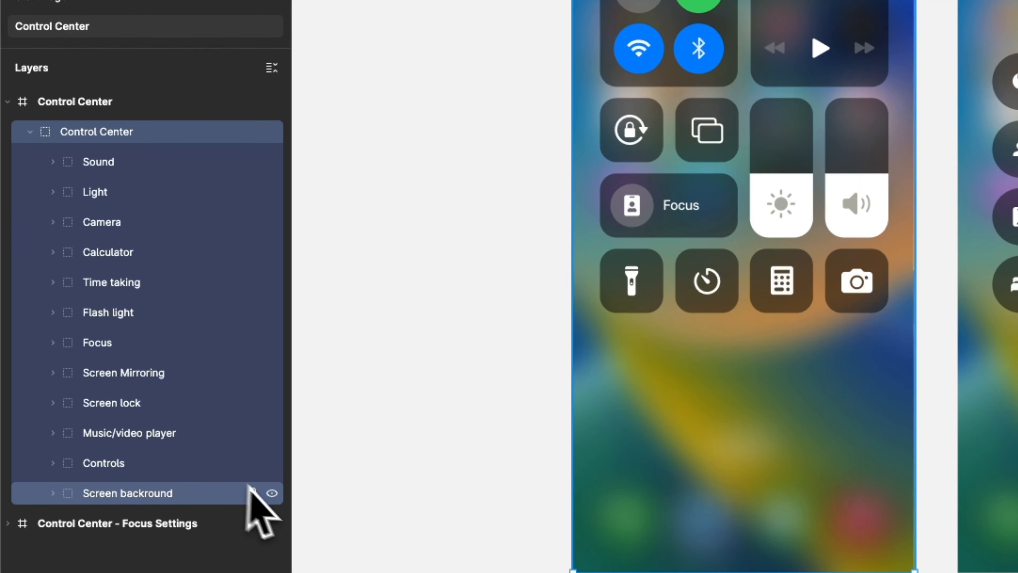
{"action": "left_click", "coordinate": [272, 493]}
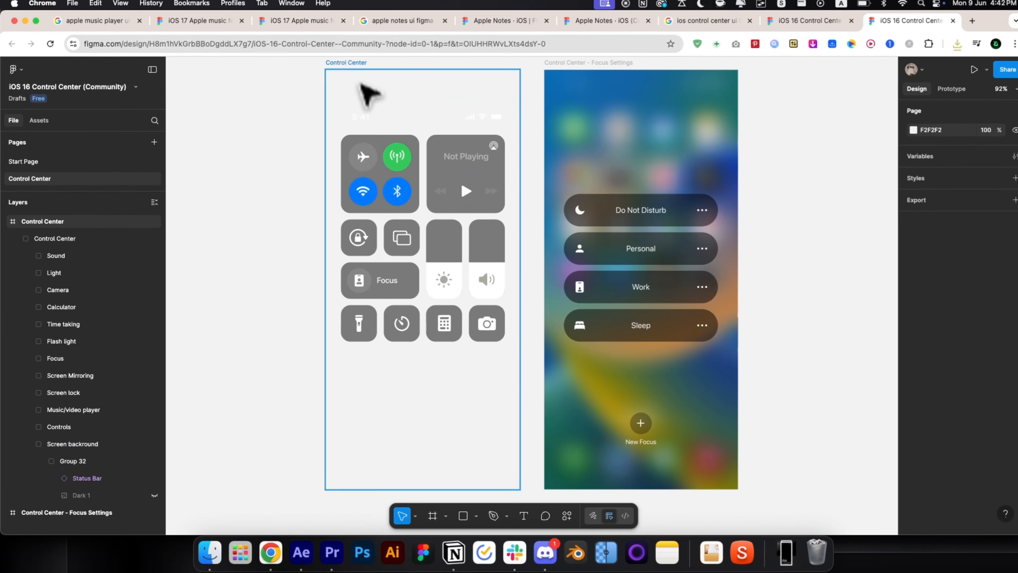
Step: Export the Control Center frame as a PNG at 4x scale
{"action": "left_click", "coordinate": [354, 67]}
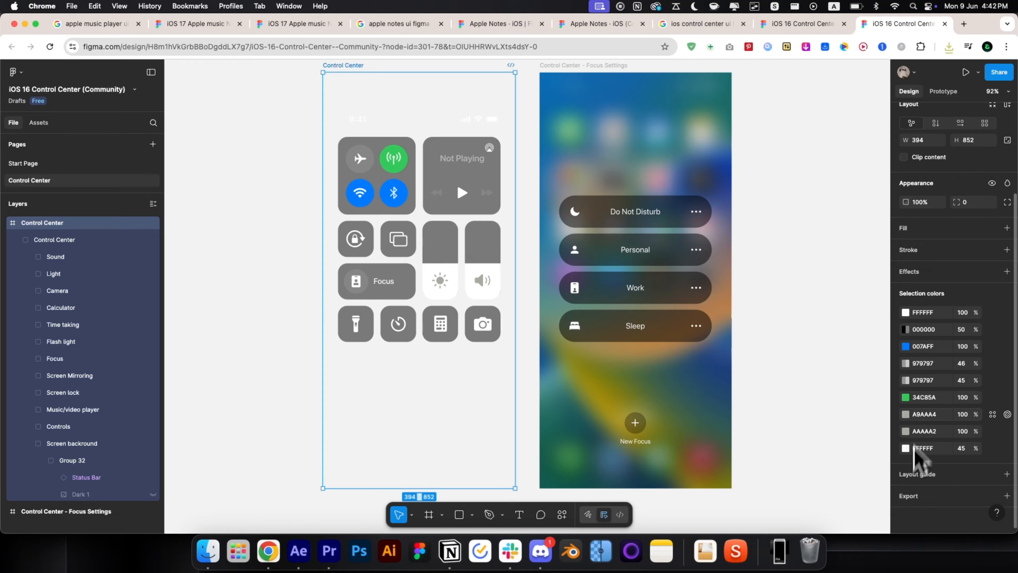
{"action": "left_click", "coordinate": [906, 497]}
{"action": "scroll", "coordinate": [905, 498], "scroll_direction": "down", "scroll_amount": 3}
{"action": "left_click", "coordinate": [905, 496]}
{"action": "scroll", "coordinate": [930, 481], "scroll_direction": "down", "scroll_amount": 3}
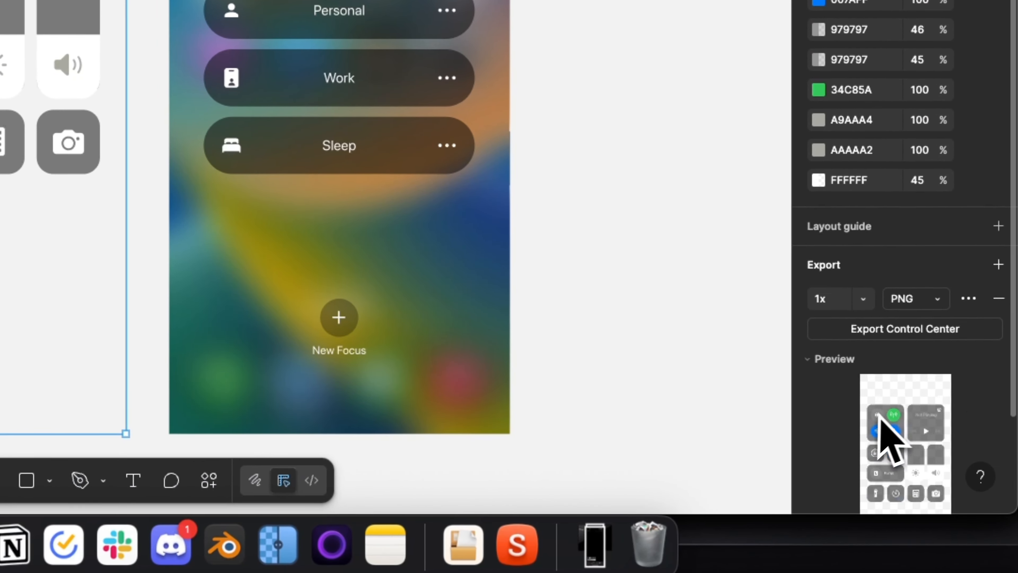
{"action": "scroll", "coordinate": [878, 415], "scroll_direction": "down", "scroll_amount": 3}
{"action": "left_click", "coordinate": [862, 182]}
{"action": "left_click", "coordinate": [866, 276]}
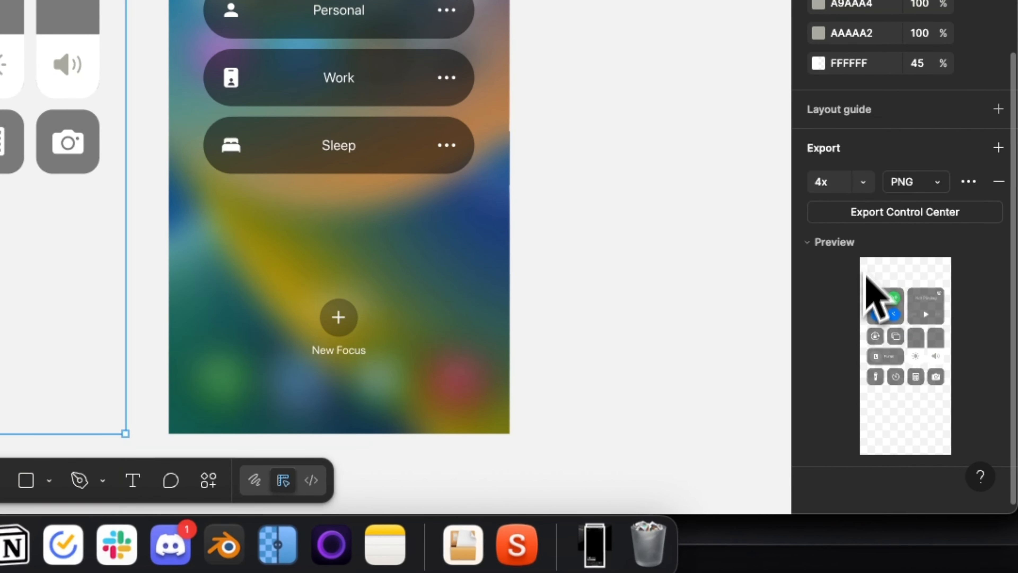
{"action": "left_click", "coordinate": [904, 211]}
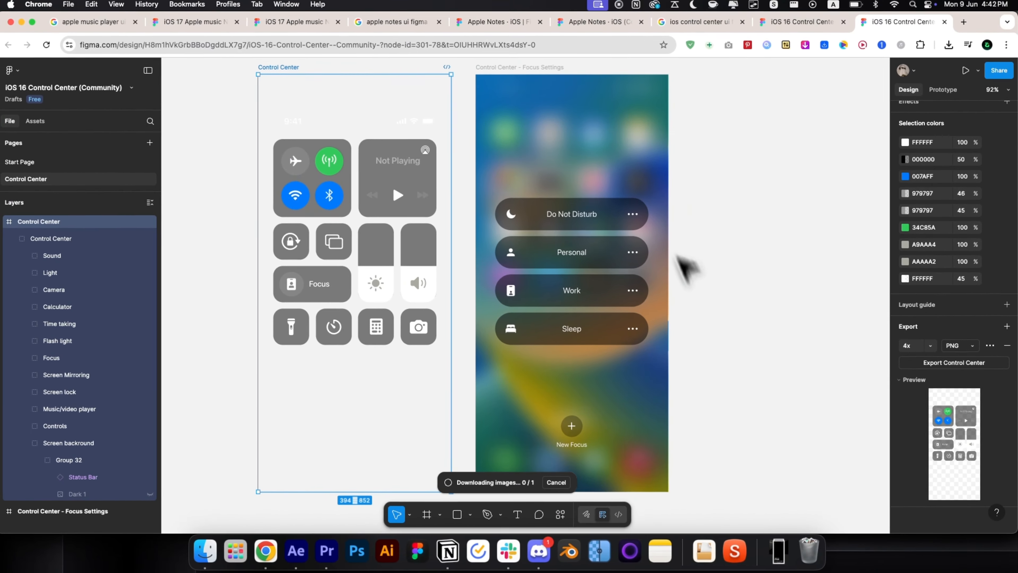
Step: Hide the Dark 2 image and the white fill of the Control Center - Focus Settings frame
{"action": "left_click", "coordinate": [632, 144]}
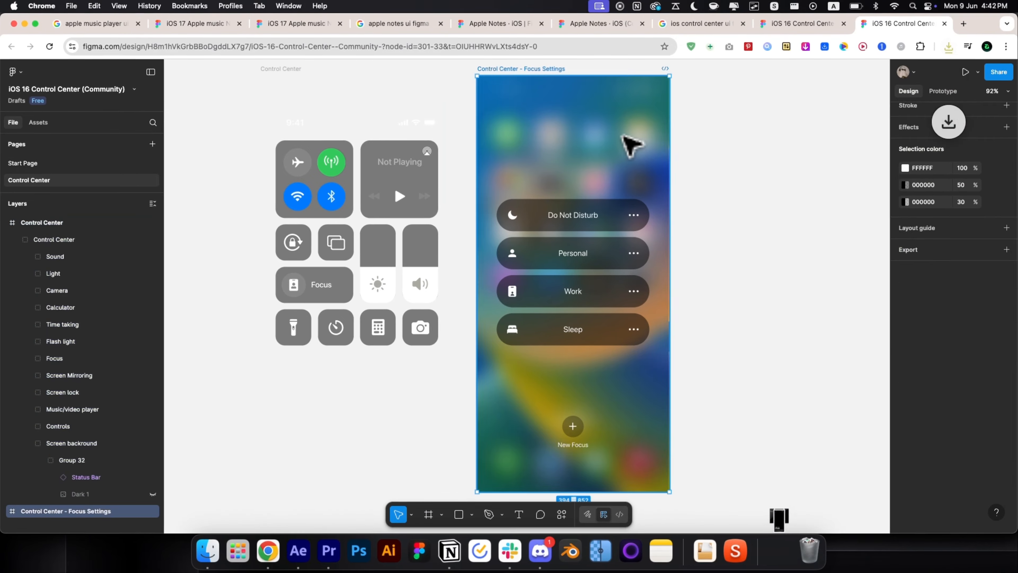
{"action": "scroll", "coordinate": [19, 527], "scroll_direction": "down", "scroll_amount": 3}
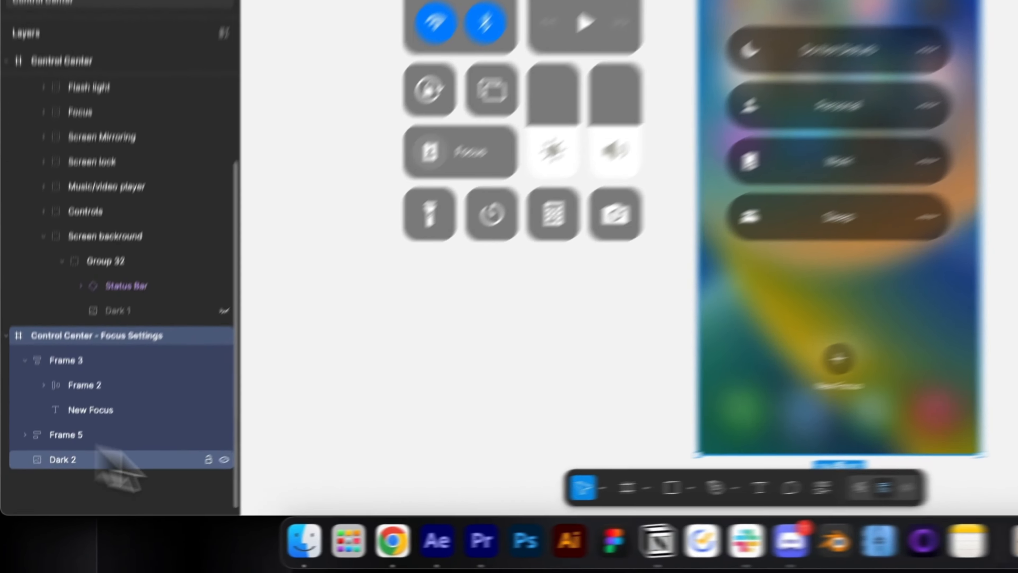
{"action": "left_click", "coordinate": [153, 494]}
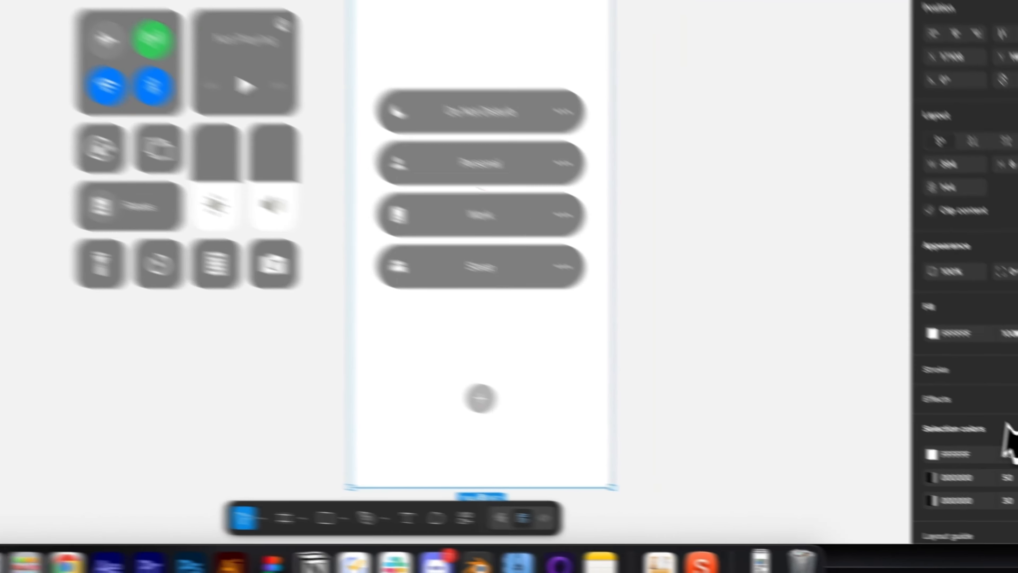
{"action": "left_click", "coordinate": [980, 265]}
Step: Rename the Do Not Disturb option to "Lock in" and set its moon icon's color opacity to 0%
{"action": "double_click", "coordinate": [529, 112]}
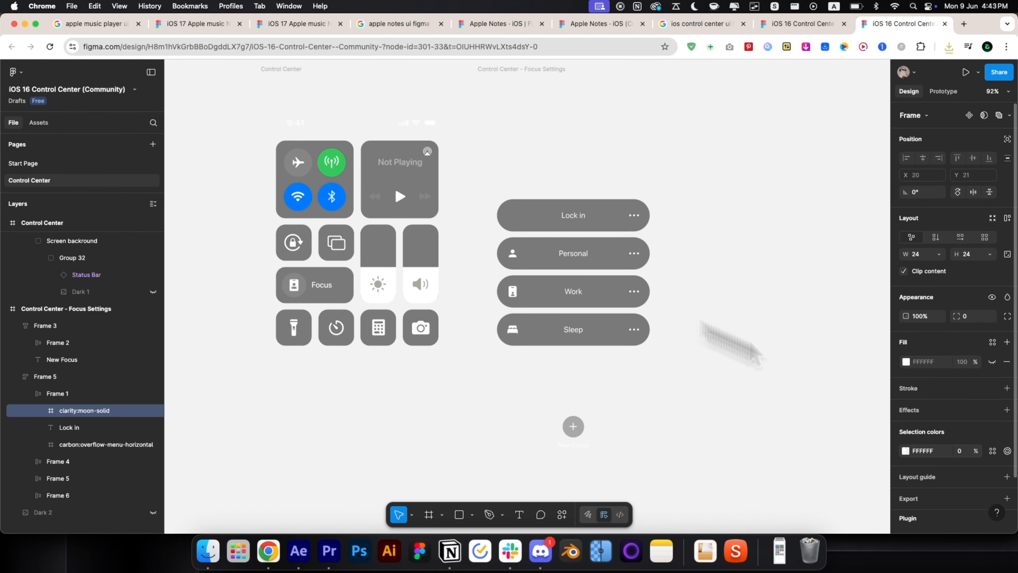
{"action": "key", "text": "Escape"}
{"action": "scroll", "coordinate": [918, 425], "scroll_direction": "down", "scroll_amount": 1}
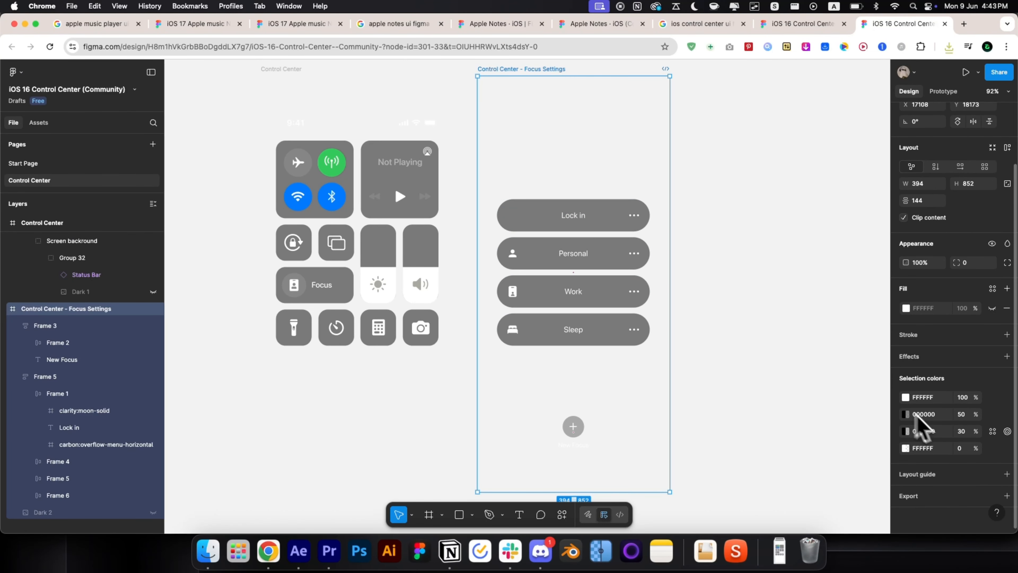
Step: Export the Control Center - Focus Settings frame as a PNG at 4x scale
{"action": "left_click", "coordinate": [919, 495]}
{"action": "scroll", "coordinate": [922, 473], "scroll_direction": "down", "scroll_amount": 5}
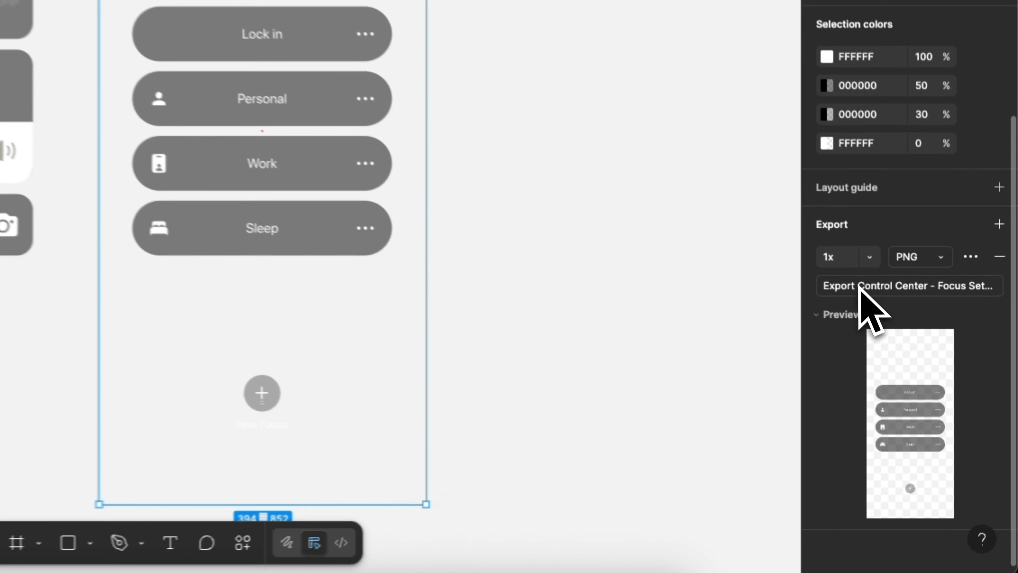
{"action": "left_click", "coordinate": [934, 347]}
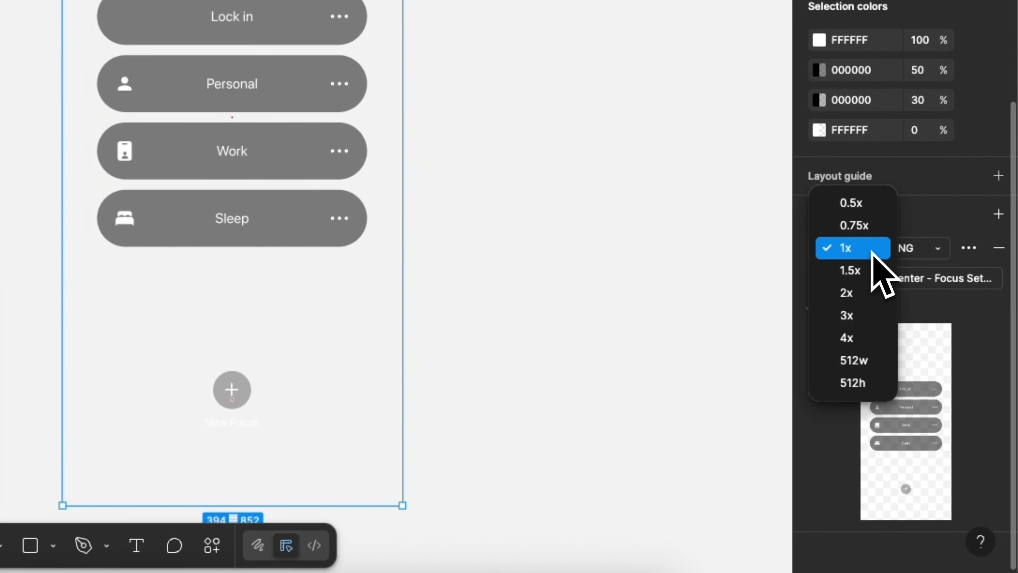
{"action": "left_click", "coordinate": [854, 338]}
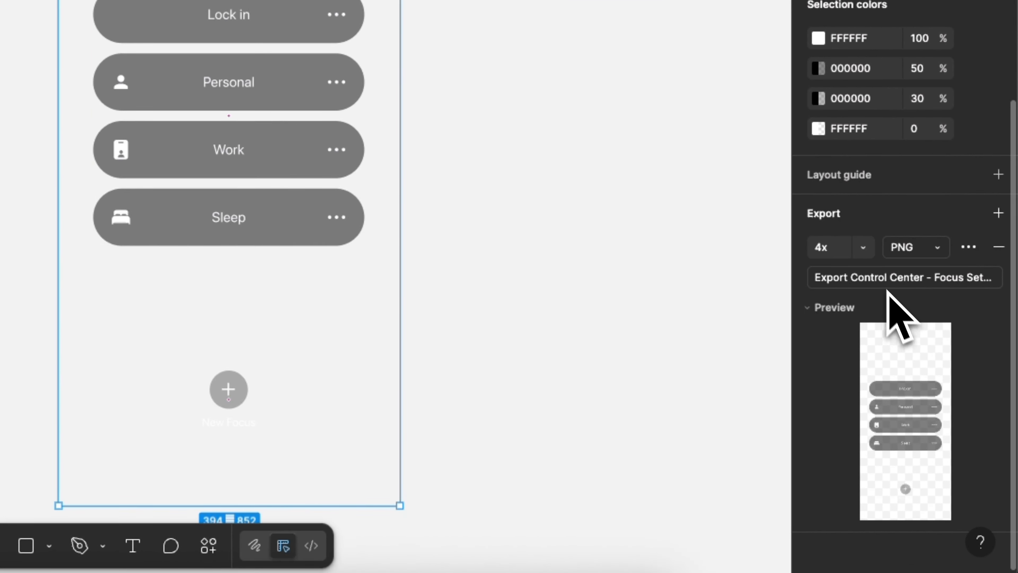
{"action": "left_click", "coordinate": [826, 278]}
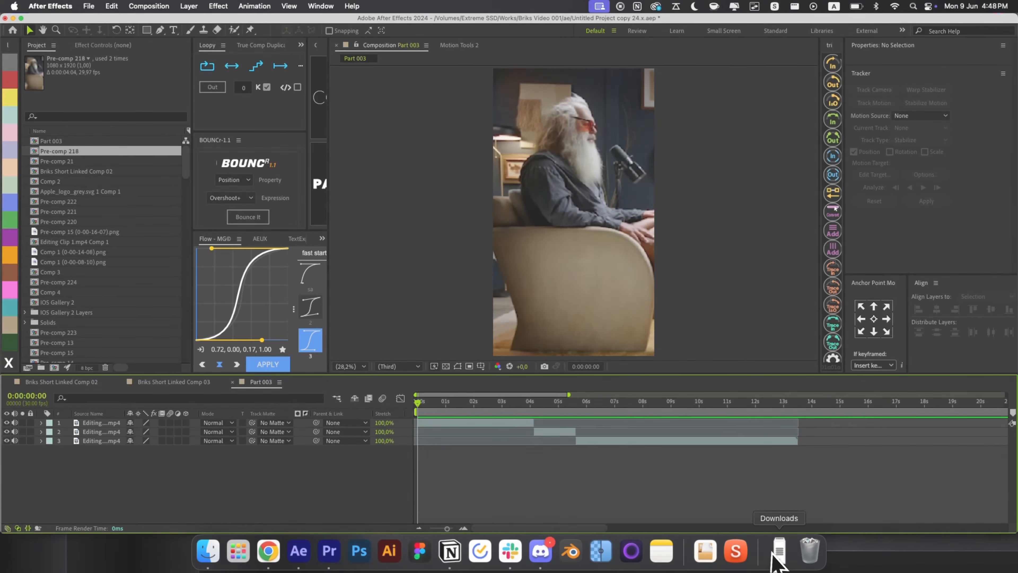
Step: In After Effects, add iPhone 14 Pro Max - 13.png from Downloads above the clips in Part 003 and fit it to the composition height
{"action": "left_click", "coordinate": [778, 551]}
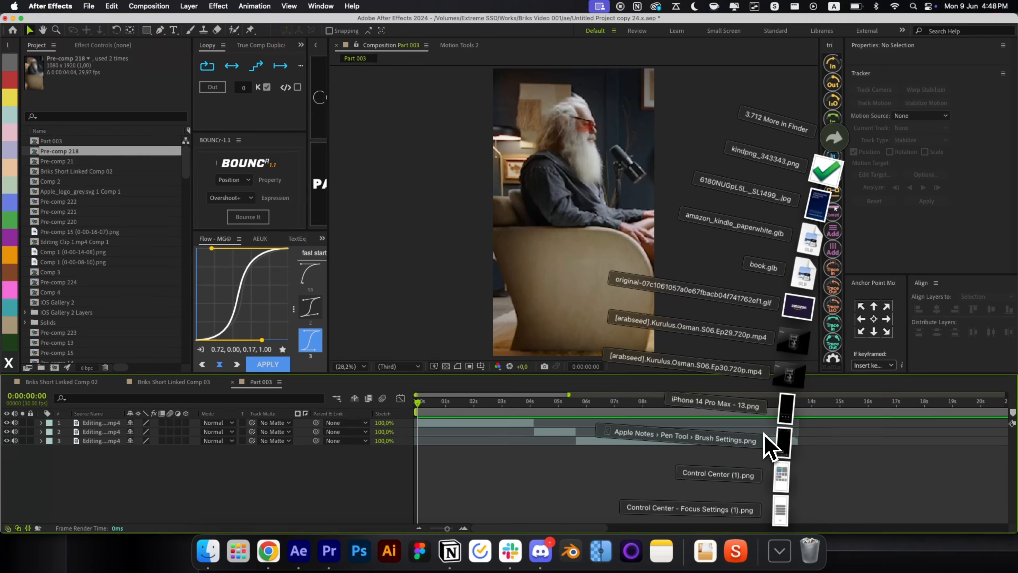
{"action": "left_click_drag", "start_coordinate": [778, 450], "coordinate": [552, 454]}
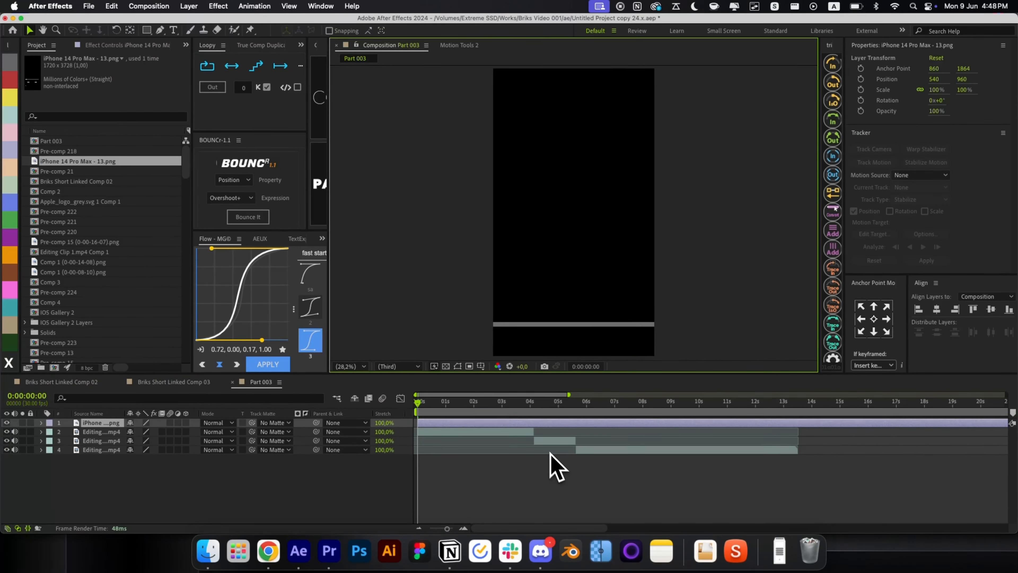
{"action": "key", "text": "super+alt+shift+g"}
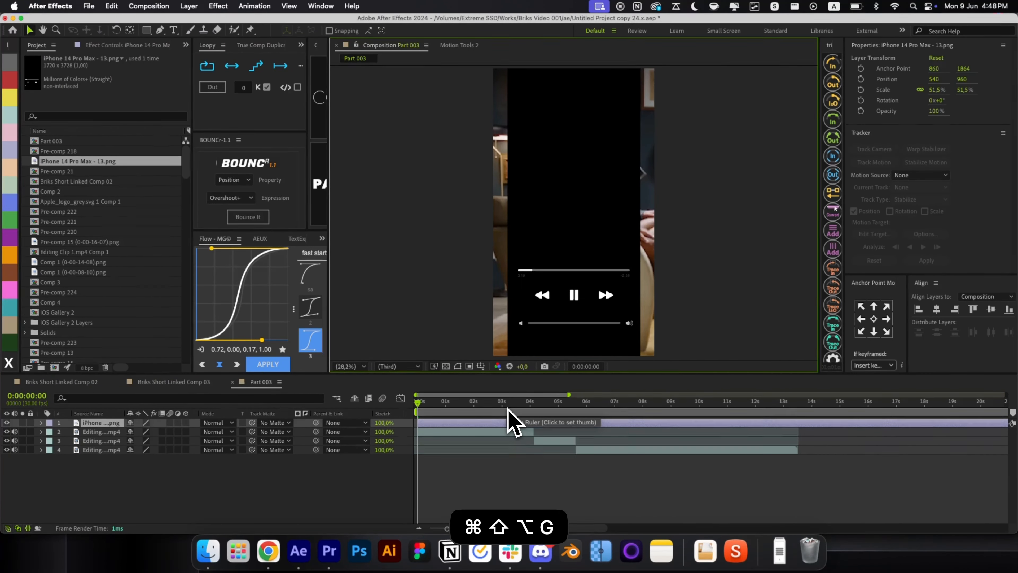
{"action": "key", "text": "super+shift+h"}
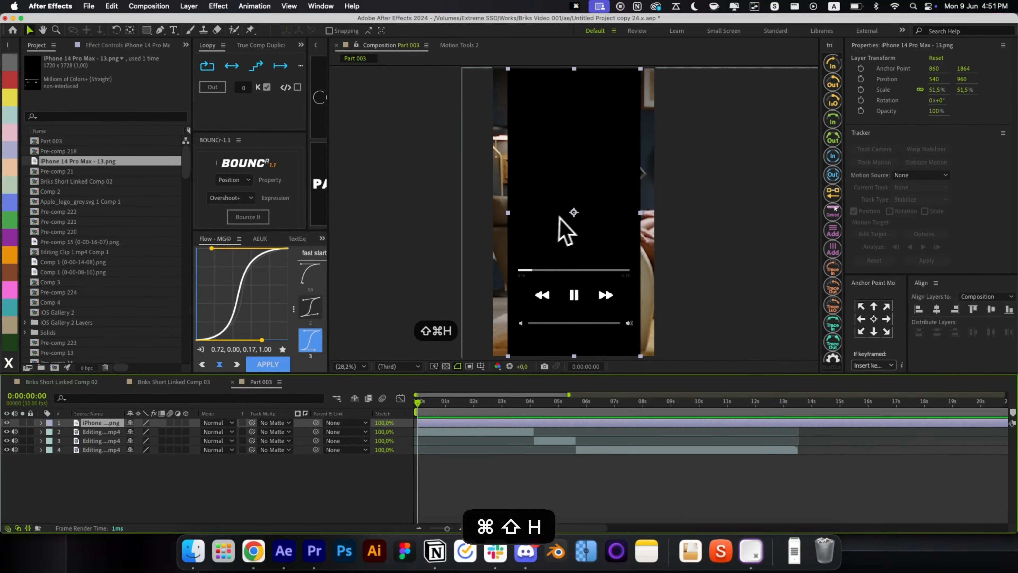
Step: Apply Linear Color Key to the music player image and sample its black background as the key color
{"action": "key", "text": "alt+space"}
{"action": "type", "text": "ke"}
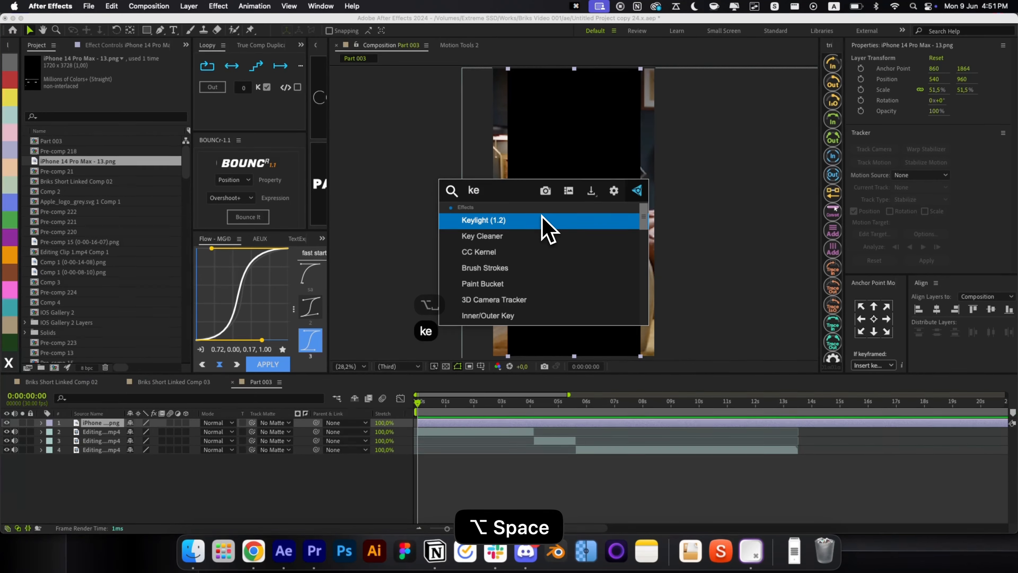
{"action": "key", "text": "super+a"}
{"action": "type", "text": "linear"}
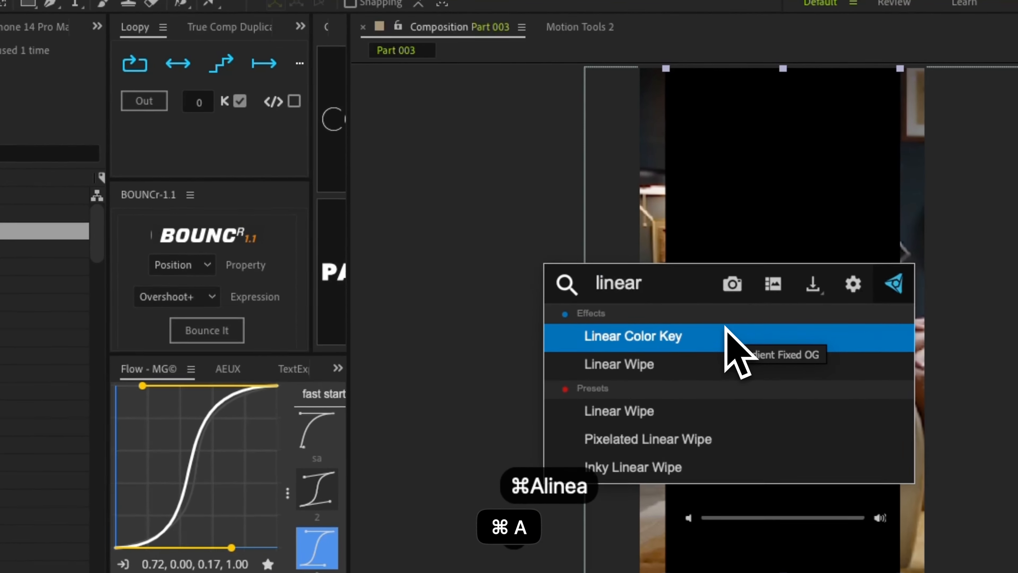
{"action": "key", "text": "Return"}
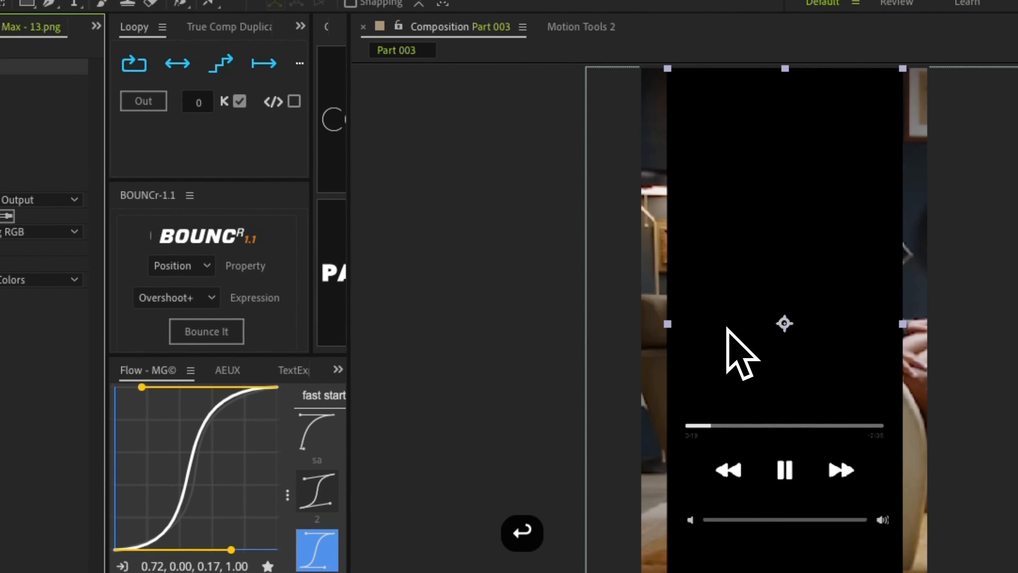
{"action": "left_click", "coordinate": [7, 216]}
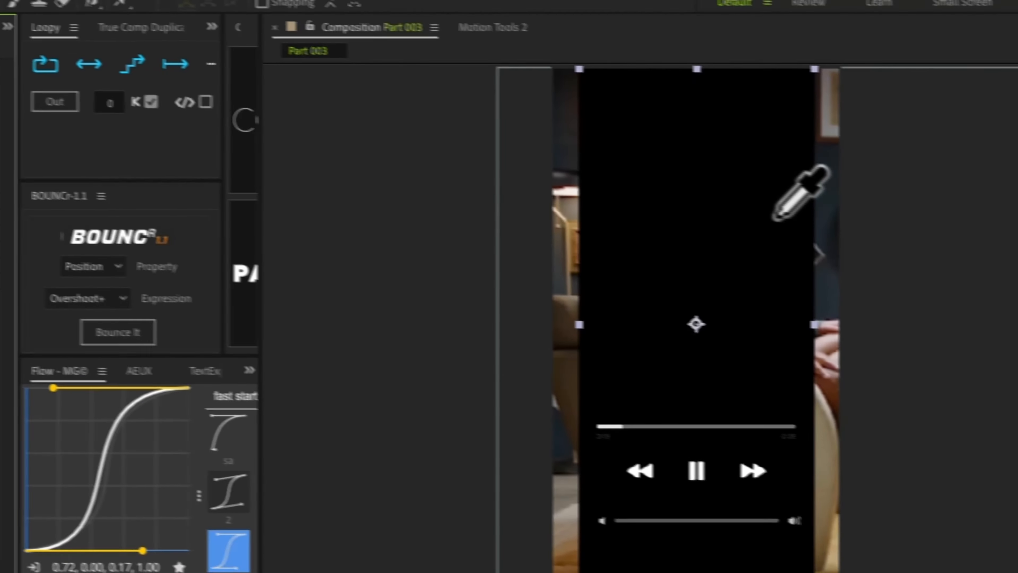
{"action": "left_click", "coordinate": [826, 311]}
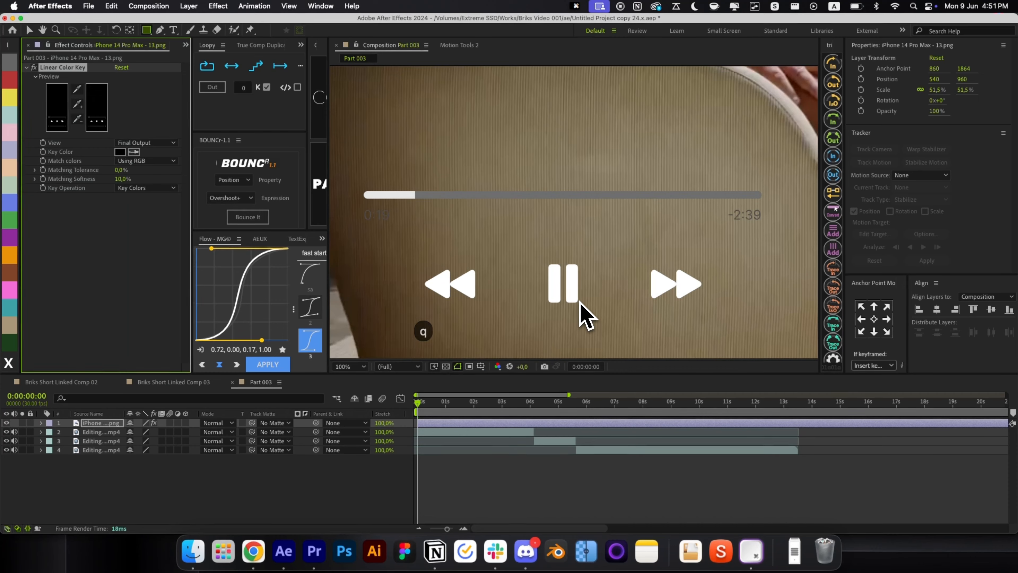
{"action": "scroll", "coordinate": [579, 302], "scroll_direction": "down", "scroll_amount": 1}
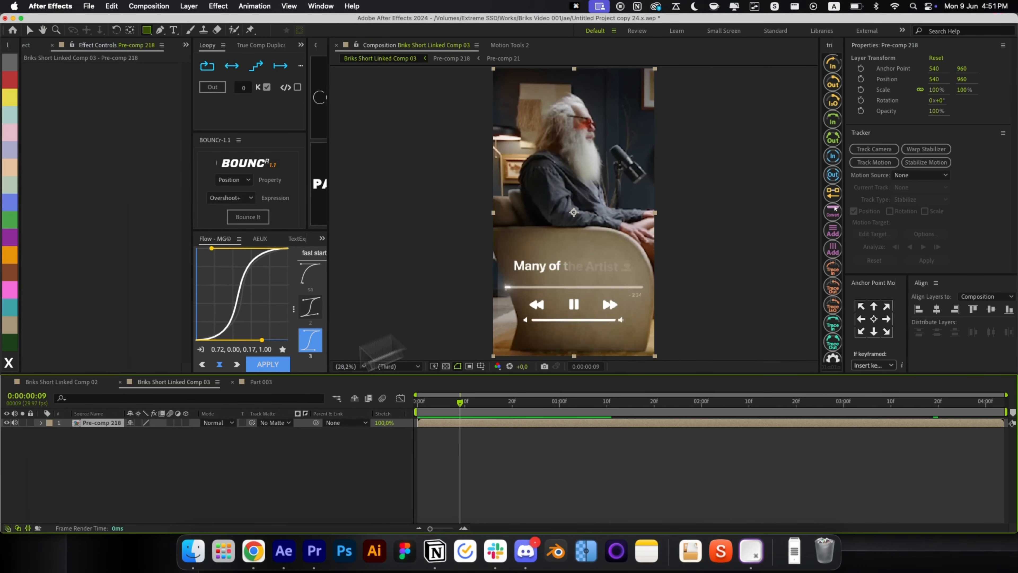
Step: In Part 003, draw a rectangular mask around the low-volume speaker icon on the music player layer
{"action": "left_click", "coordinate": [268, 384]}
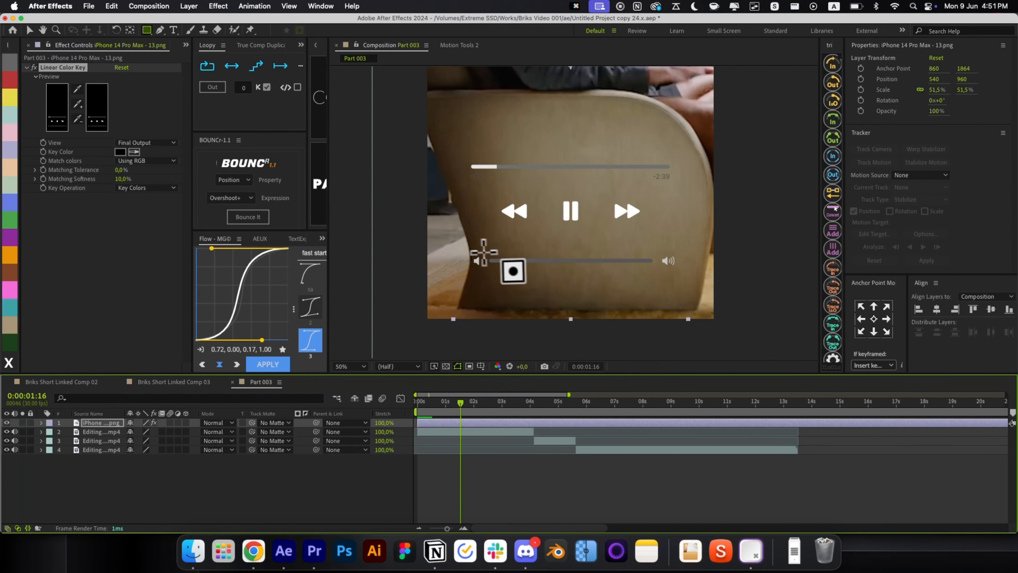
{"action": "left_click_drag", "start_coordinate": [463, 248], "coordinate": [490, 272]}
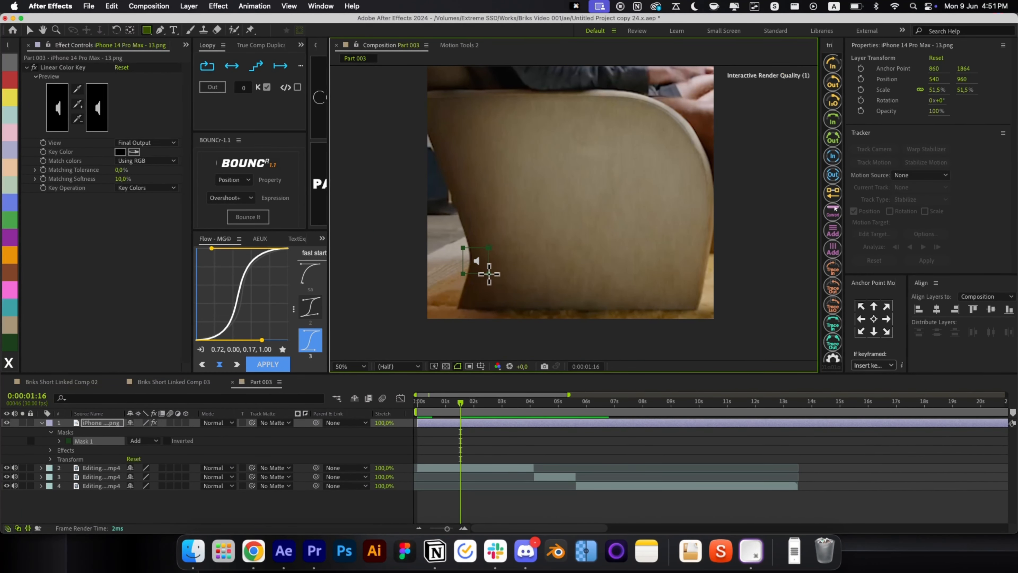
{"action": "key", "text": "r"}
{"action": "key", "text": "r"}
{"action": "left_click", "coordinate": [486, 496]}
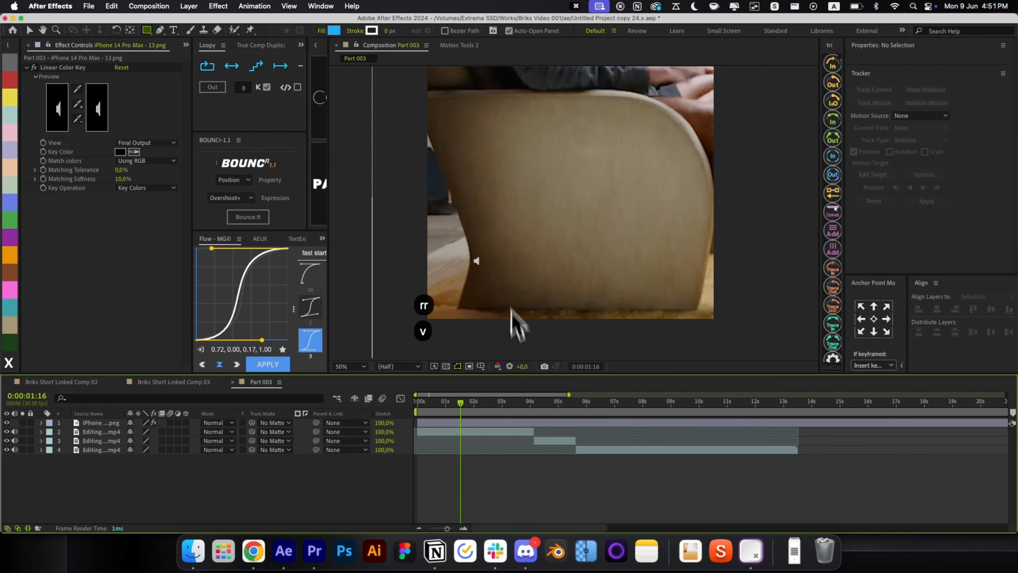
Step: Duplicate the masked player layer twice, refitting the masks to isolate the volume bar and the loud speaker icon
{"action": "left_click", "coordinate": [484, 267]}
{"action": "key", "text": "super+d"}
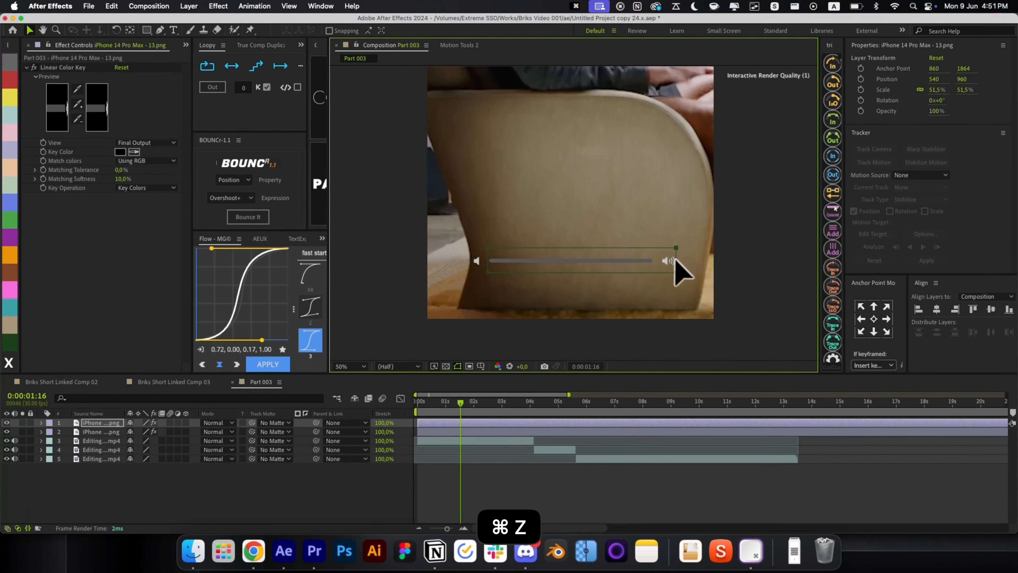
{"action": "left_click", "coordinate": [563, 506]}
{"action": "left_click", "coordinate": [541, 269]}
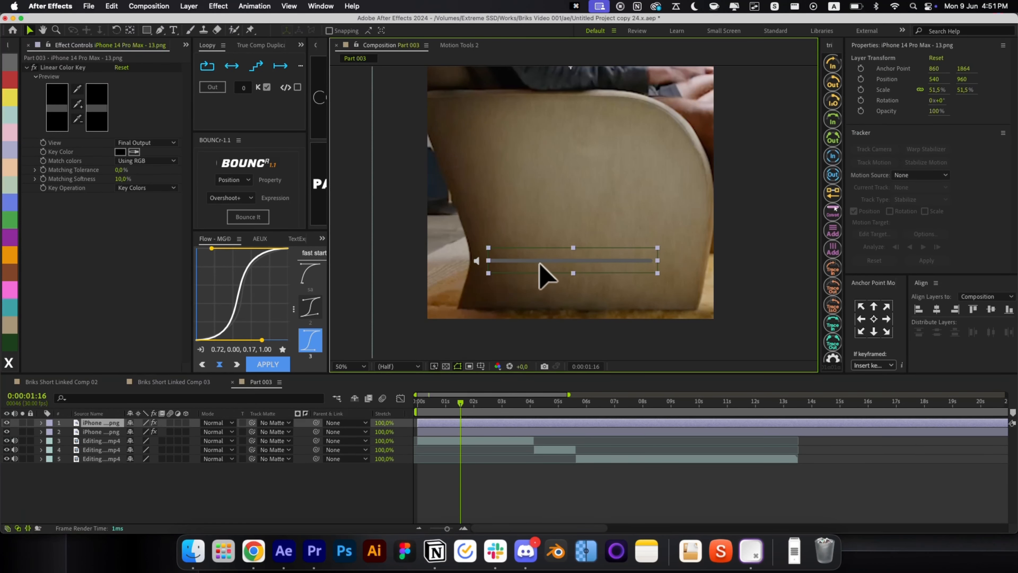
{"action": "key", "text": "super+d"}
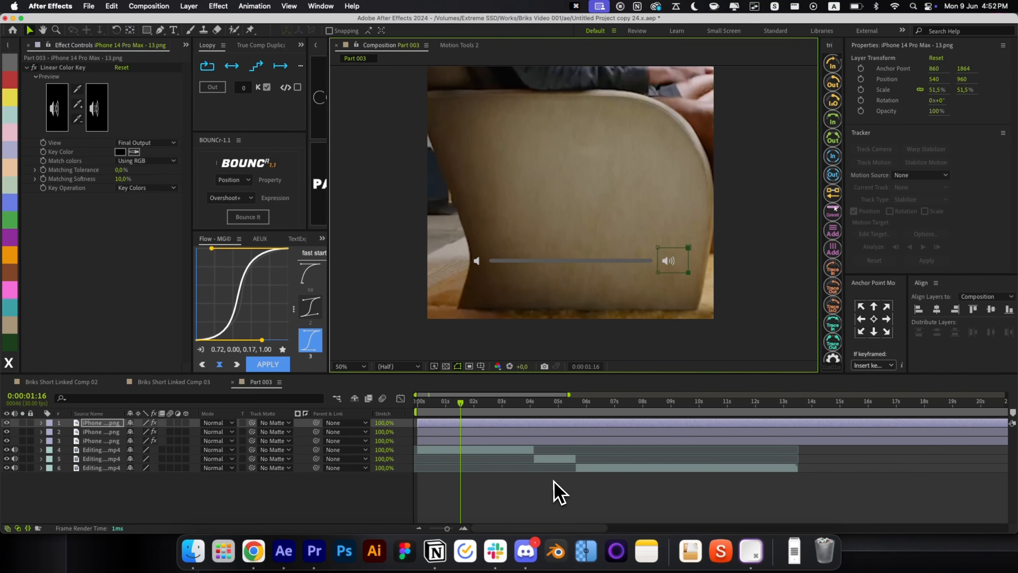
{"action": "left_click", "coordinate": [500, 431]}
Step: Create four more duplicates of the player layer, masked to the rewind, pause and fast-forward icons and the progress bar with its time labels
{"action": "key", "text": "super+d"}
{"action": "left_click_drag", "start_coordinate": [676, 277], "coordinate": [676, 203]}
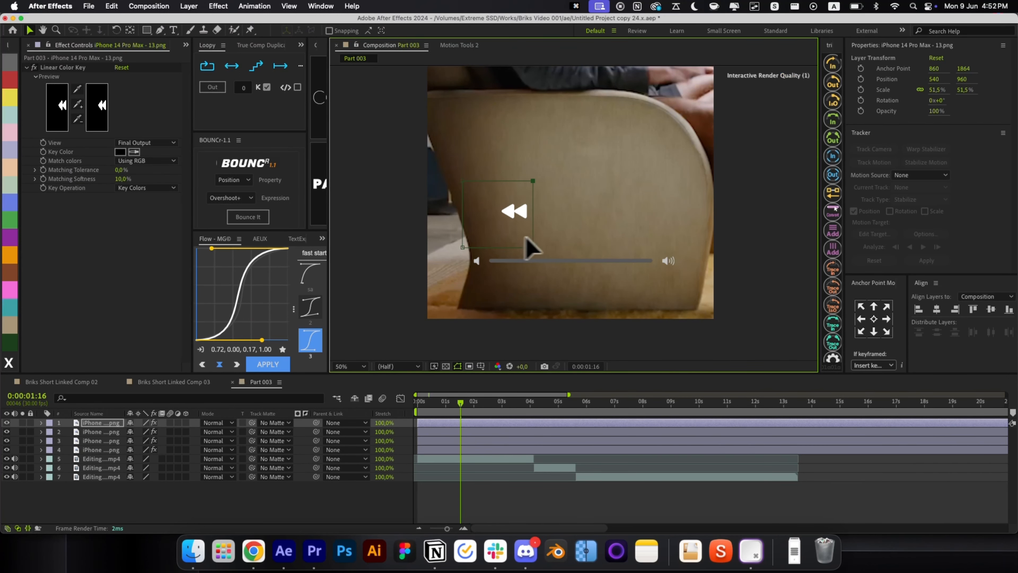
{"action": "key", "text": "super+d"}
{"action": "key", "text": "super+d"}
{"action": "left_click_drag", "start_coordinate": [535, 248], "coordinate": [666, 170]}
{"action": "left_click", "coordinate": [608, 424]}
{"action": "key", "text": "super+d"}
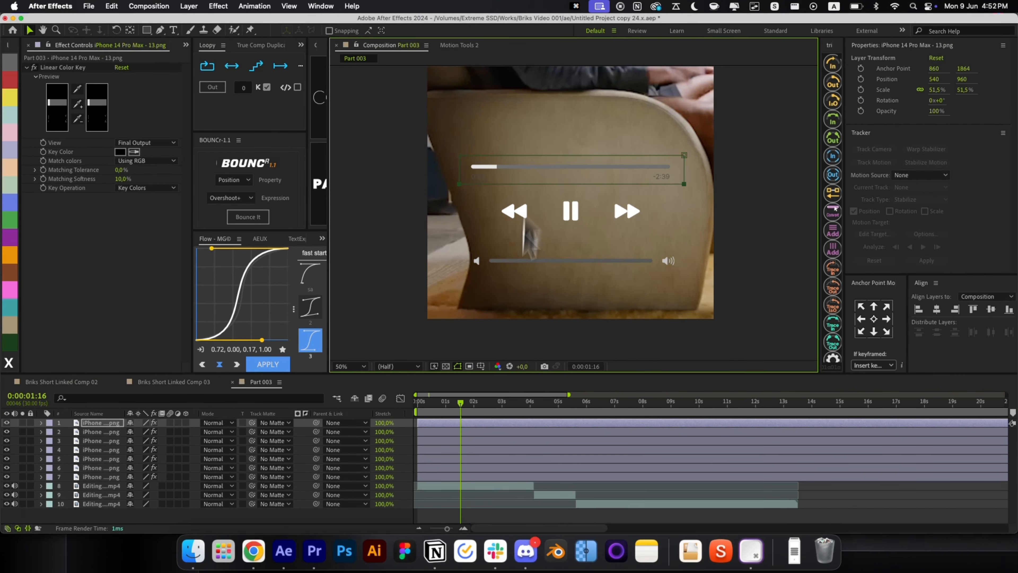
Step: Compare Part 003 with Briks Short Linked Comp 03 and apply the Invert effect to the volume bar layer
{"action": "left_click", "coordinate": [501, 497]}
{"action": "key", "text": "alt+/"}
{"action": "left_click", "coordinate": [182, 383]}
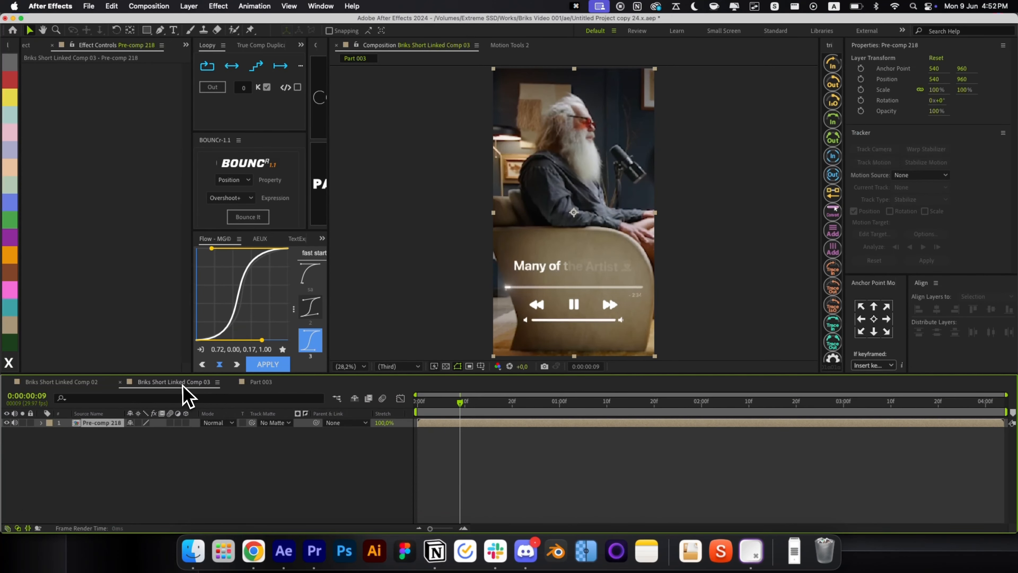
{"action": "left_click", "coordinate": [273, 382]}
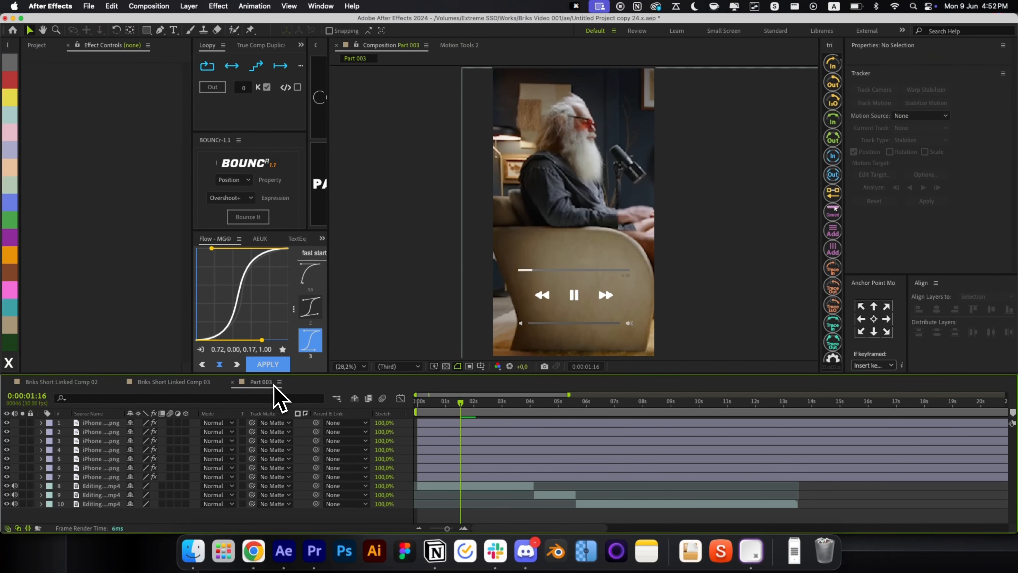
{"action": "left_click", "coordinate": [577, 325]}
{"action": "key", "text": "alt+space"}
{"action": "type", "text": "inv"}
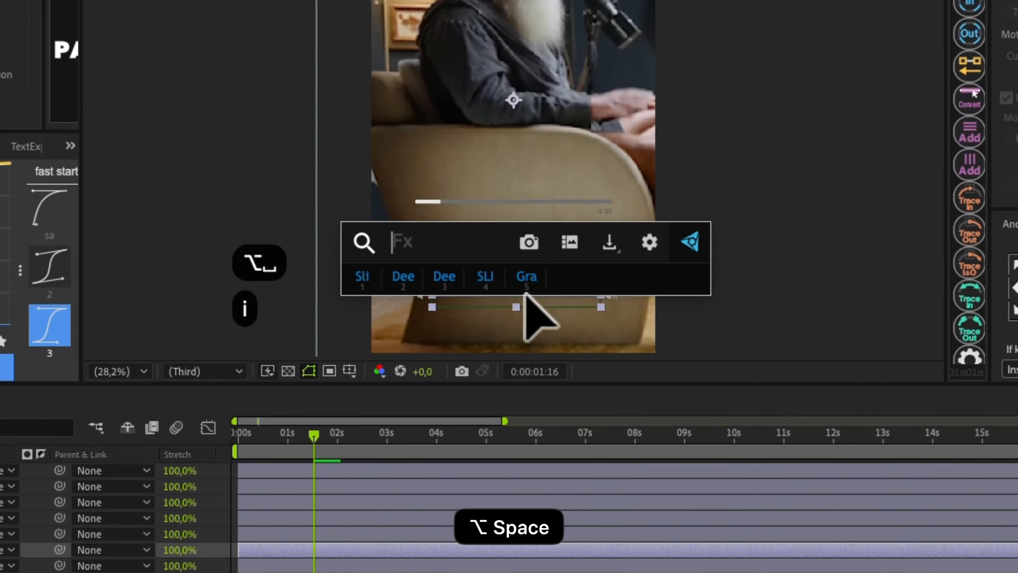
{"action": "key", "text": "Return"}
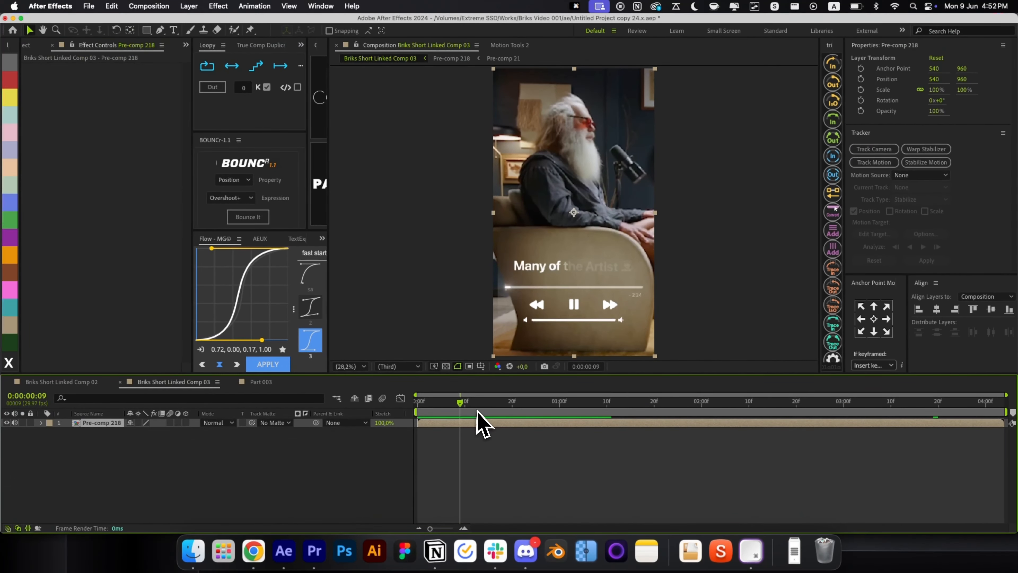
Step: Draw a straight white line over the progress bar with the Pen tool, using no fill, a 13 px stroke and round caps
{"action": "left_click_drag", "start_coordinate": [619, 413], "coordinate": [914, 421]}
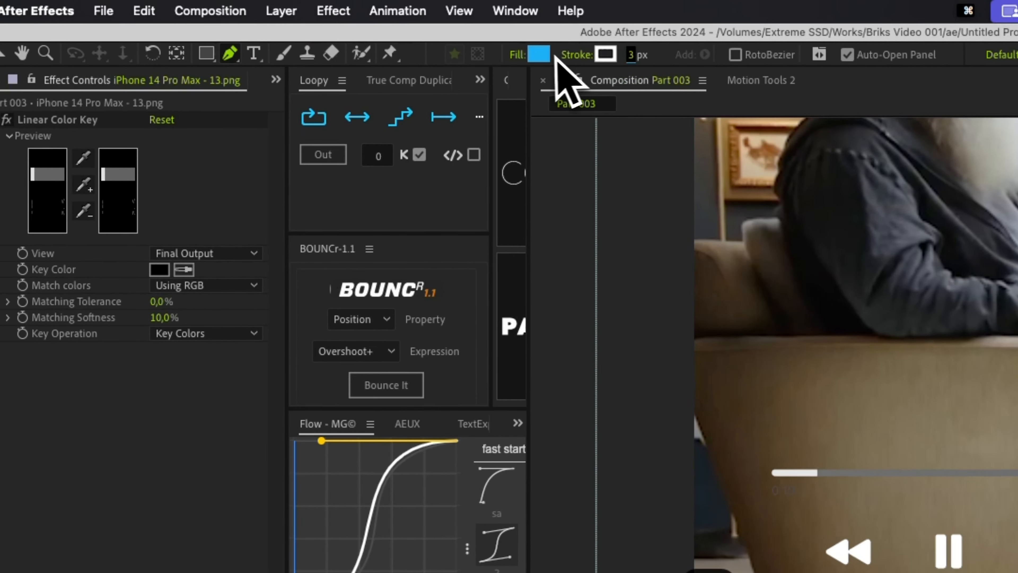
{"action": "scroll", "coordinate": [812, 506], "scroll_direction": "up", "scroll_amount": 1}
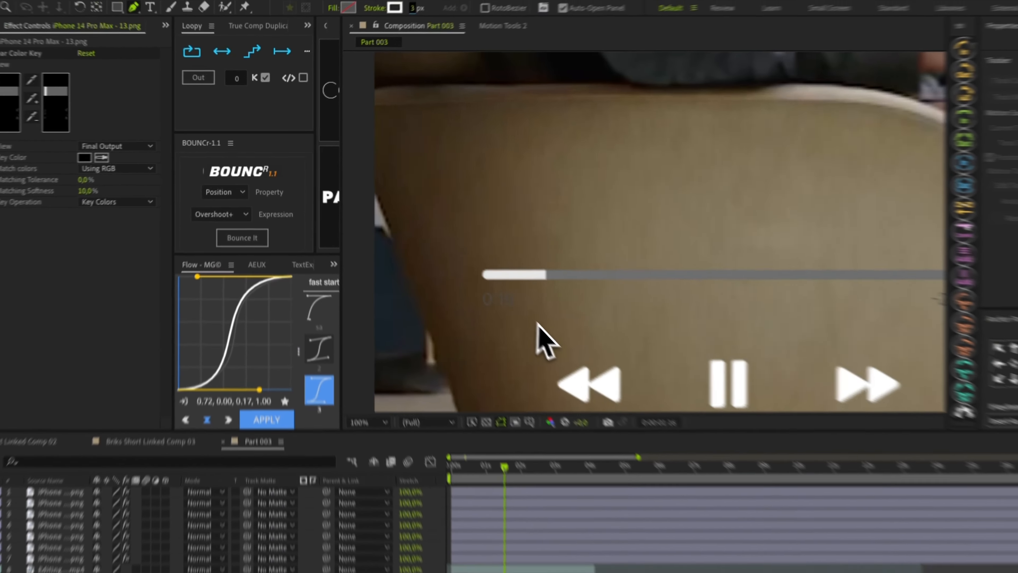
{"action": "key", "text": "space"}
{"action": "left_click_drag", "start_coordinate": [915, 468], "coordinate": [757, 448]}
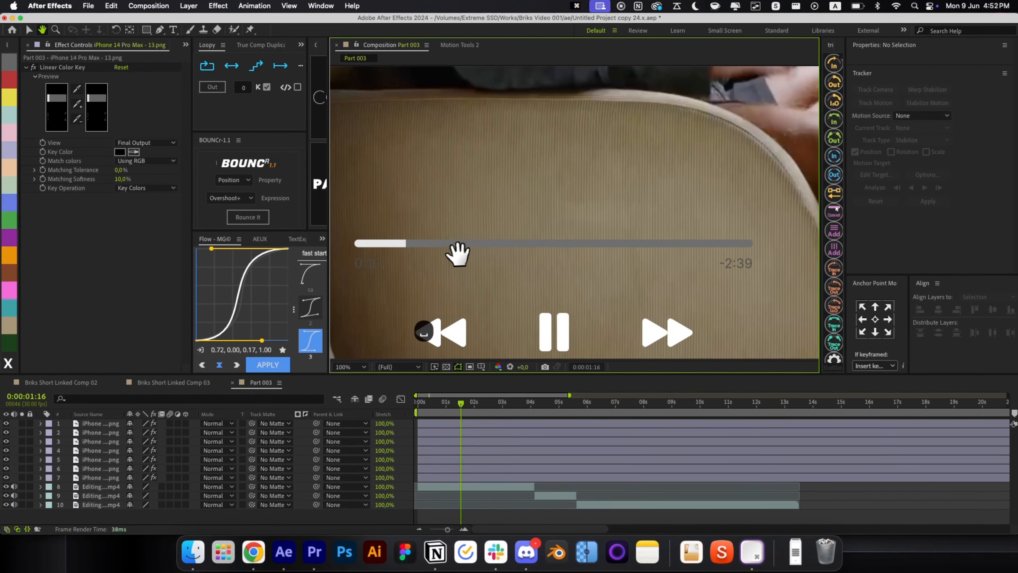
{"action": "left_click_drag", "start_coordinate": [438, 256], "coordinate": [458, 254]}
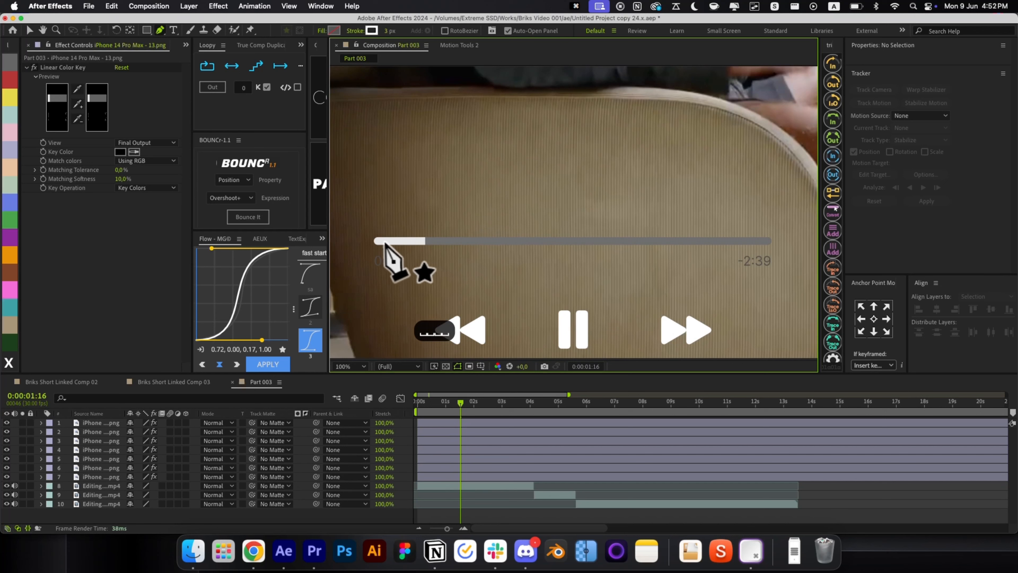
{"action": "left_click", "coordinate": [373, 240]}
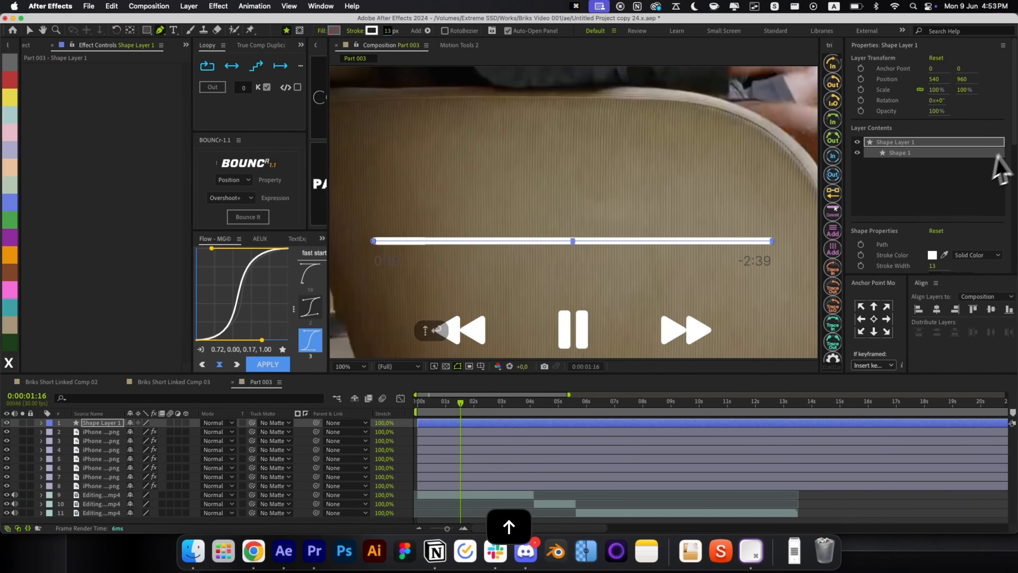
{"action": "scroll", "coordinate": [954, 164], "scroll_direction": "down", "scroll_amount": 5}
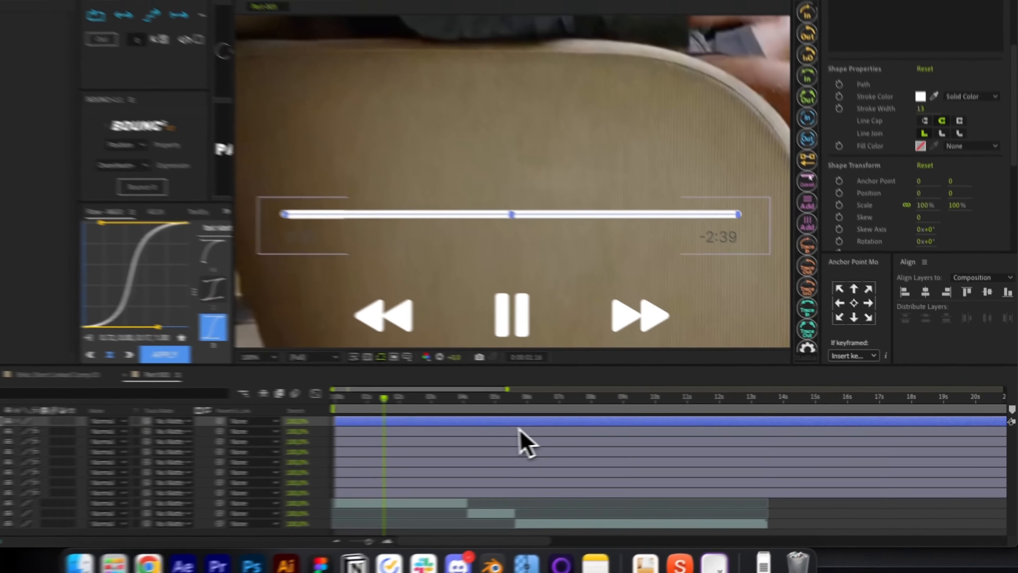
Step: Raise the white line 20 px with its anchor point centered, and trim the progress layer's mask to only the time labels
{"action": "left_click", "coordinate": [519, 429]}
{"action": "left_click", "coordinate": [501, 421]}
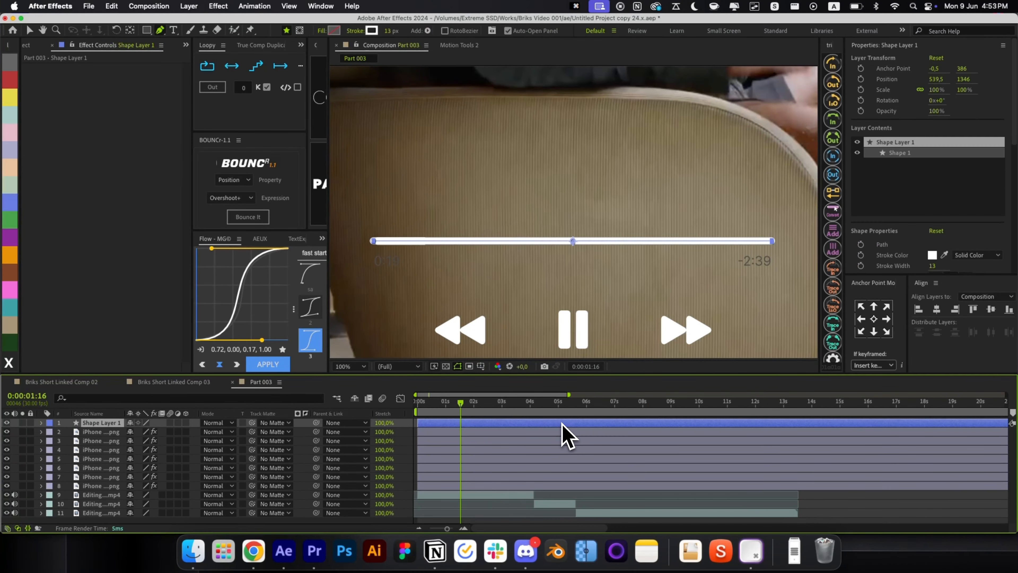
{"action": "key", "text": "shift+Up"}
{"action": "key", "text": "shift+Up"}
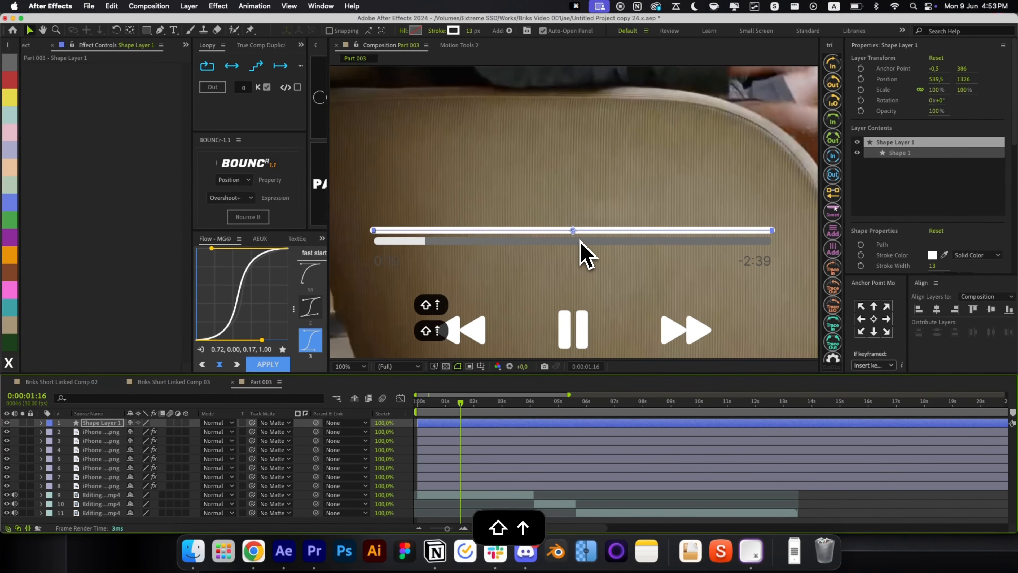
{"action": "left_click", "coordinate": [593, 230]}
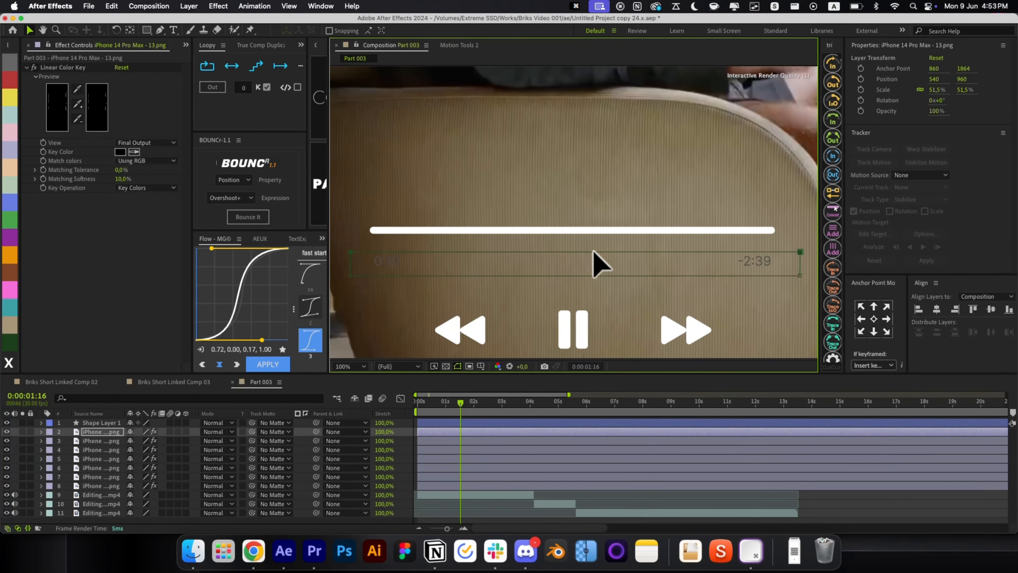
Step: Center the white progress line horizontally in the composition
{"action": "scroll", "coordinate": [797, 501], "scroll_direction": "right", "scroll_amount": 10}
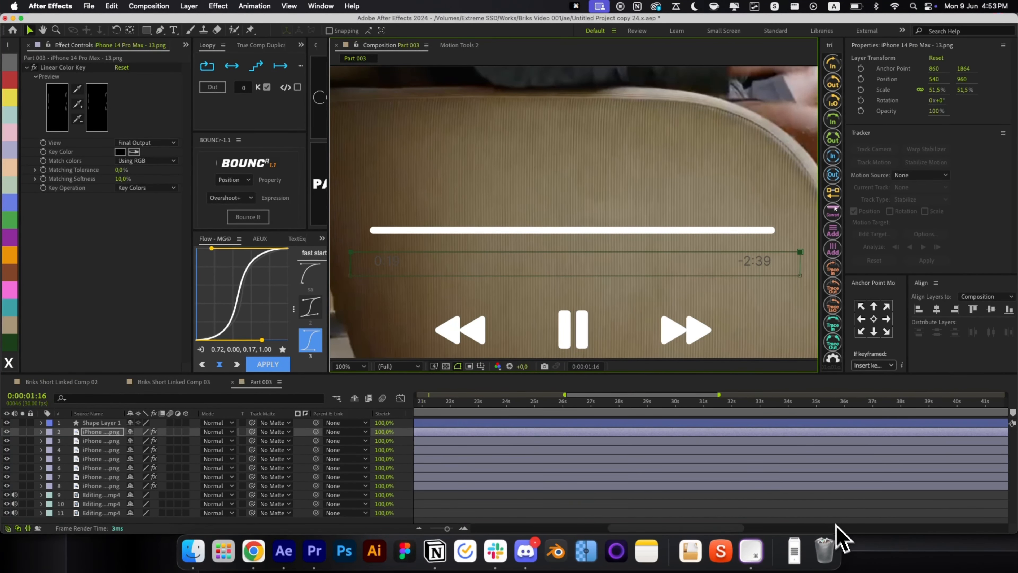
{"action": "left_click", "coordinate": [665, 230]}
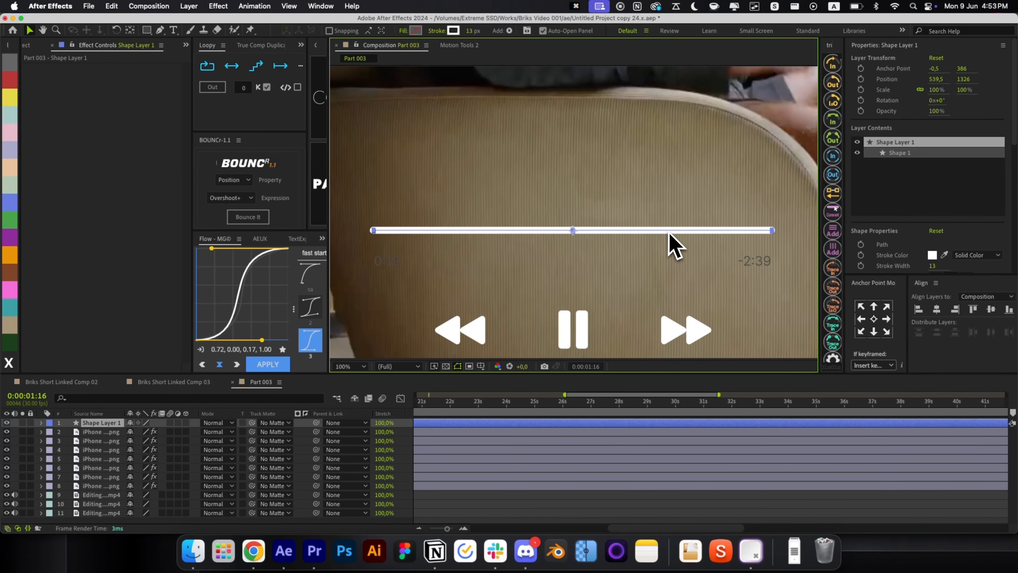
{"action": "left_click", "coordinate": [937, 310]}
{"action": "key", "text": "alt+slash"}
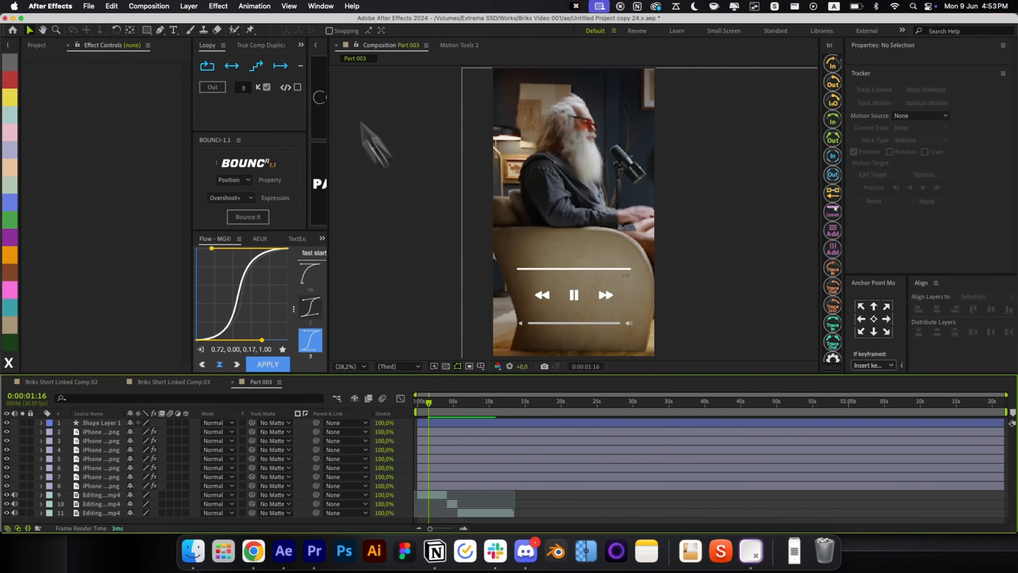
Step: Add a text layer reading "Many of the Artist" and compare it with Briks Short Linked Comp 03
{"action": "key", "text": "ctrl+alt+shift+t"}
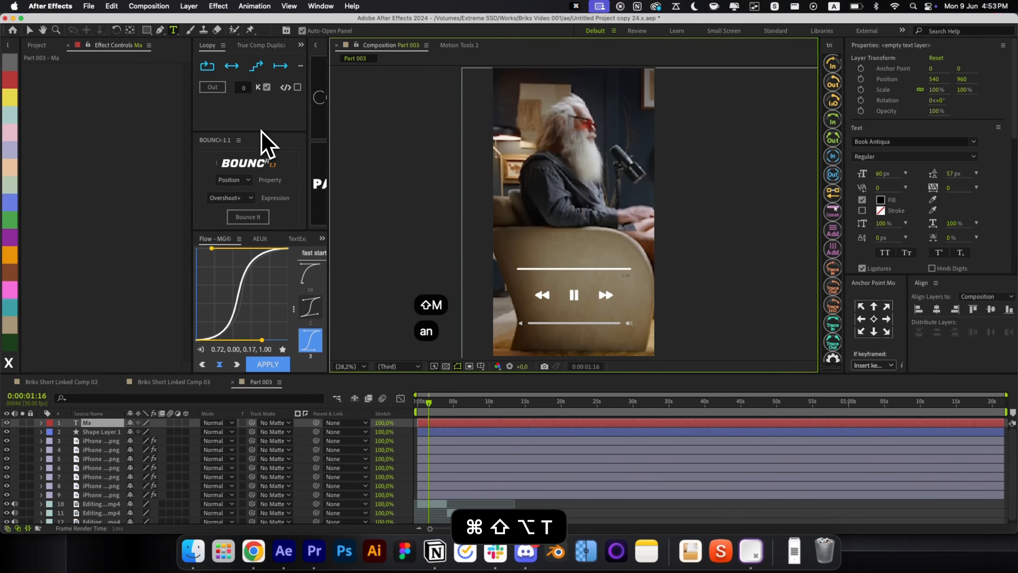
{"action": "type", "text": "Many of the Artist"}
{"action": "key", "text": "super+Return"}
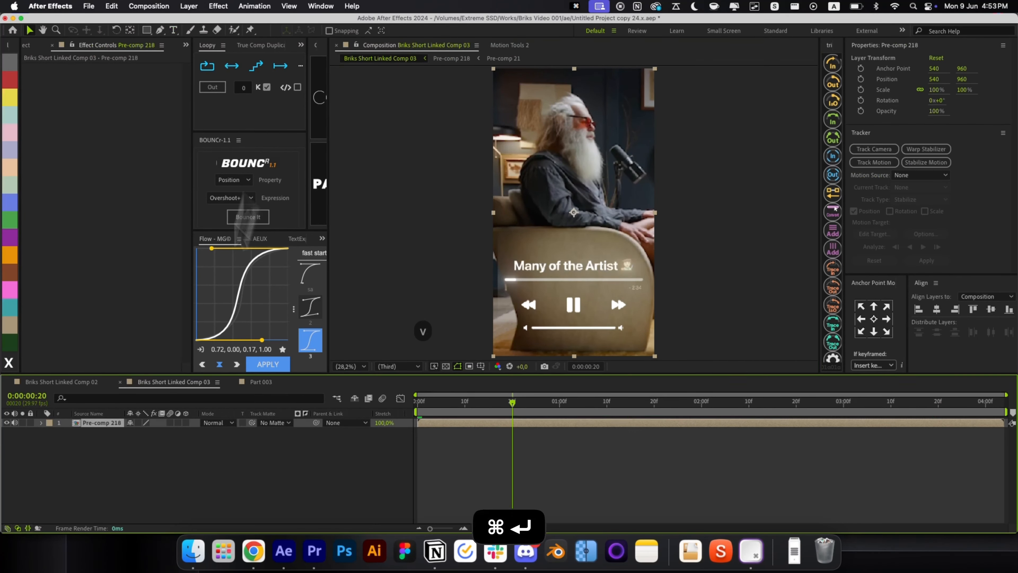
{"action": "left_click", "coordinate": [261, 382]}
{"action": "key", "text": "Return"}
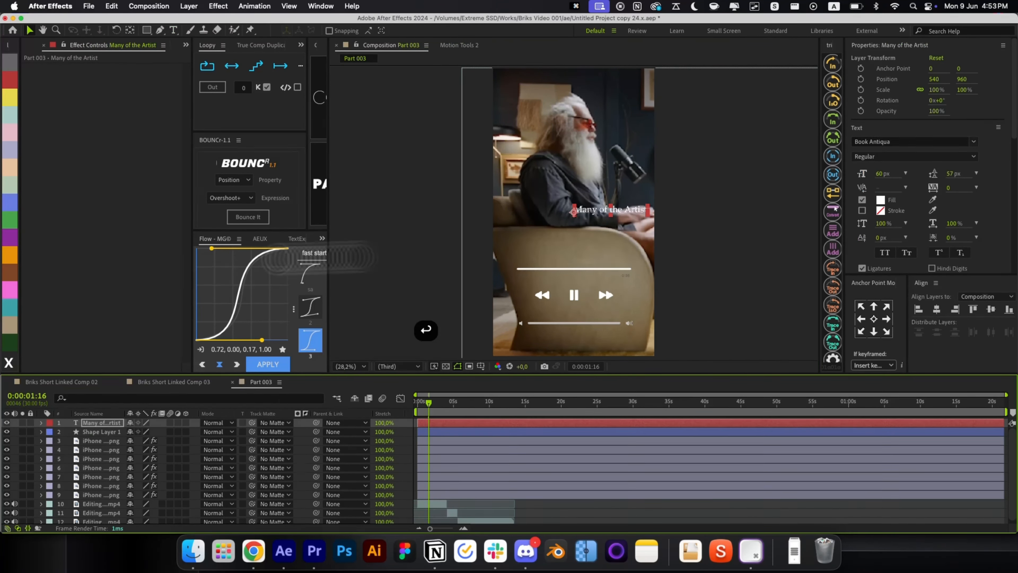
Step: Set the text to white SF Pro Display Semibold, center its anchor point and place it above the progress line
{"action": "left_click", "coordinate": [973, 141]}
{"action": "left_click", "coordinate": [874, 319]}
{"action": "key", "text": "super+Home"}
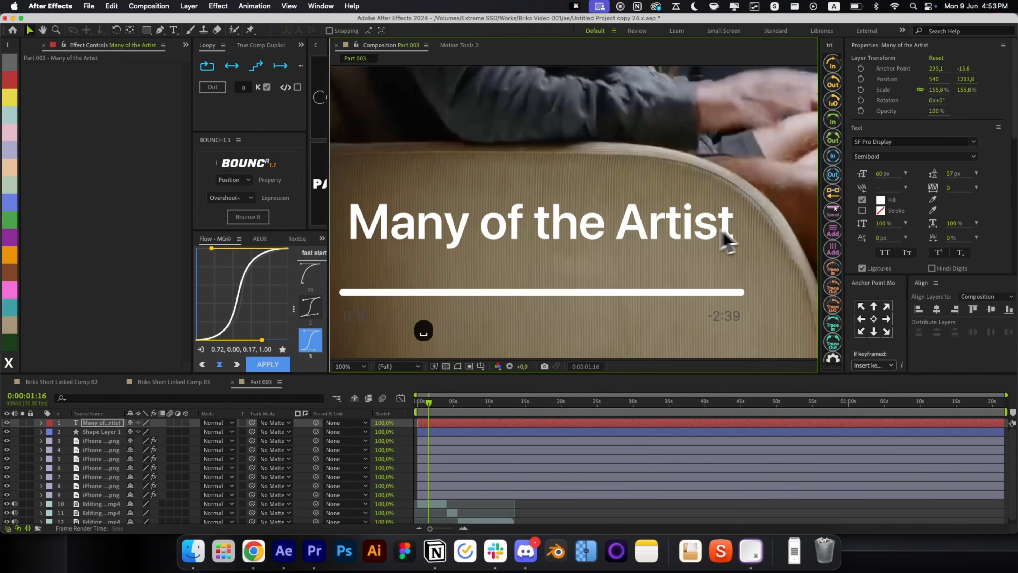
Step: Extend the text with the lines "That they are great", "at what they do", "are great at", "what they do" and "for that very reason"
{"action": "key", "text": "comma"}
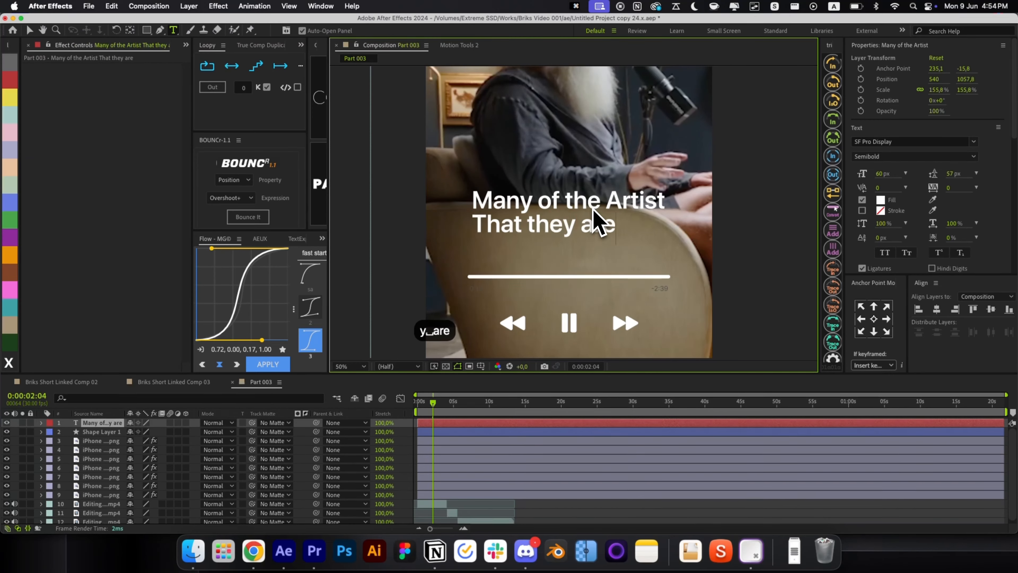
{"action": "type", "text": "great"}
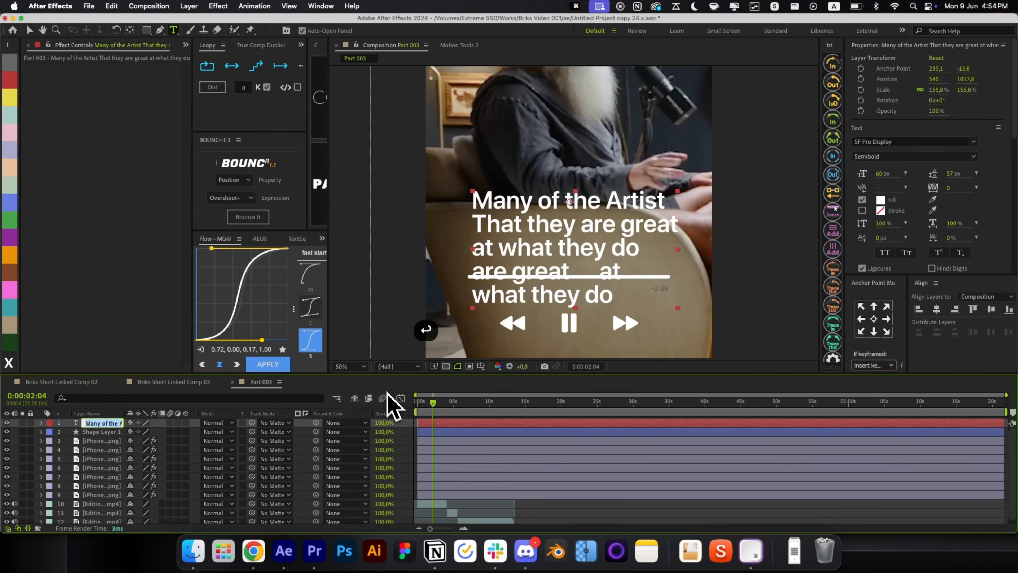
{"action": "key", "text": "Return"}
{"action": "type", "text": "for that very reason"}
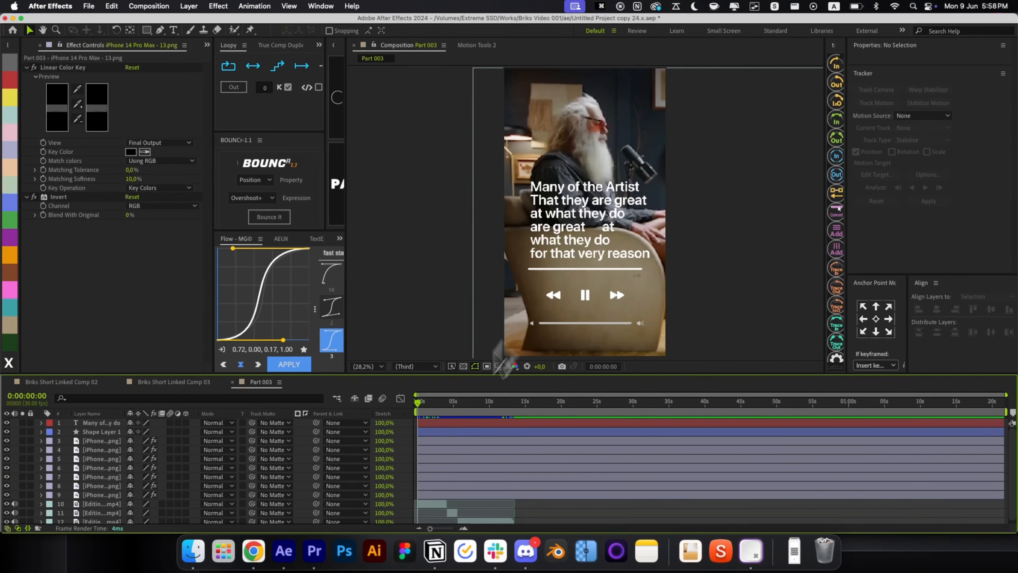
Step: Paste the two emoji layers, placing the artist after "Artist" at 47.5% scale and the OK hand after "are great" at 44.4%
{"action": "key", "text": "super+v"}
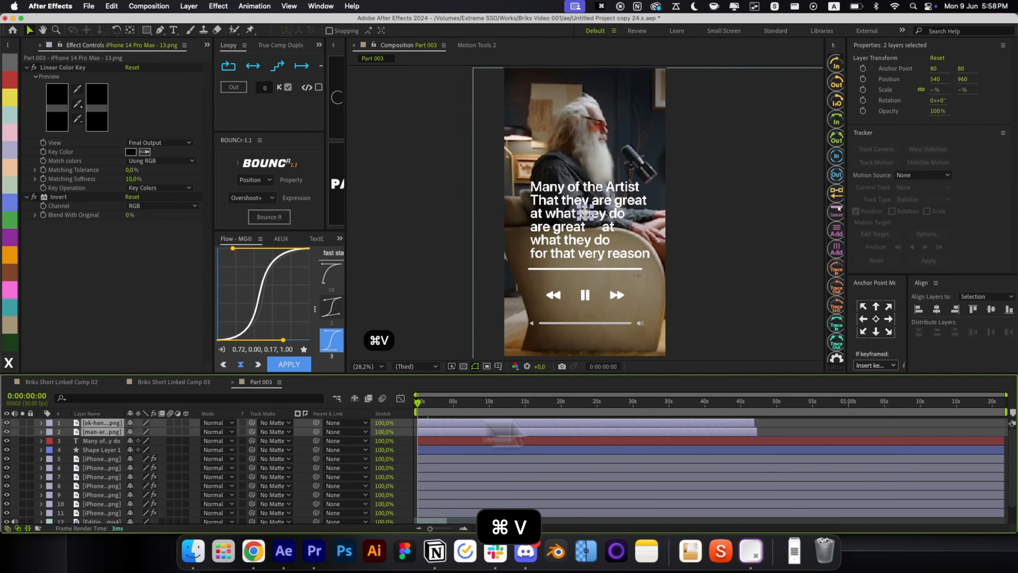
{"action": "key", "text": "super+Home"}
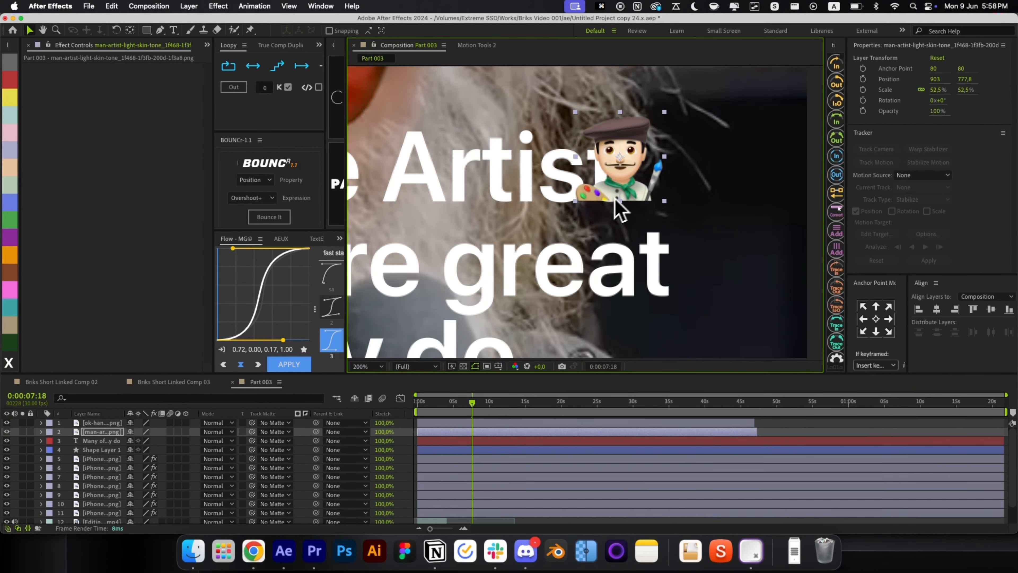
{"action": "left_click_drag", "start_coordinate": [654, 171], "coordinate": [722, 170]}
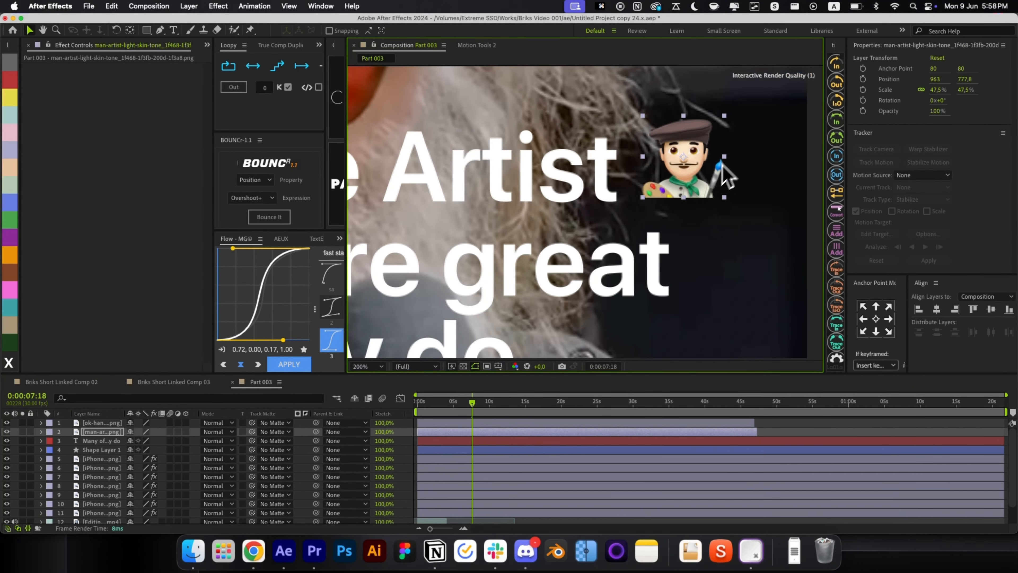
{"action": "left_click_drag", "start_coordinate": [481, 341], "coordinate": [698, 81]}
{"action": "left_click_drag", "start_coordinate": [541, 197], "coordinate": [633, 214]}
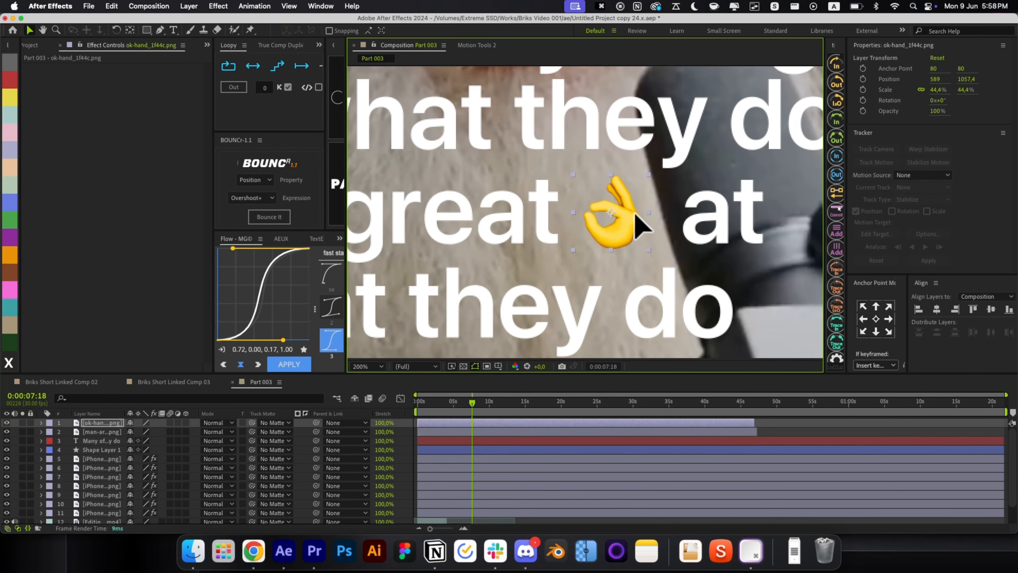
Step: Apply CC RepeTile expanded 400 on all sides and Deep Glow with radius 800 and exposure 0.20 to both emoji layers
{"action": "key", "text": "alt+space"}
{"action": "key", "text": "3"}
{"action": "key", "text": "alt+slash"}
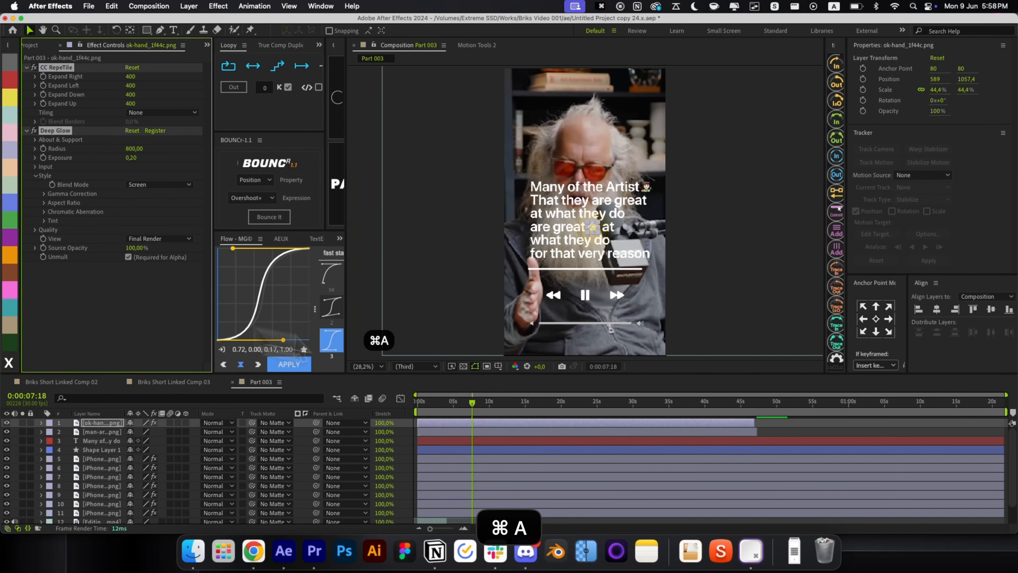
{"action": "key", "text": "super+c"}
{"action": "left_click", "coordinate": [738, 431]}
{"action": "key", "text": "super+v"}
Step: Extend both emoji layers to about 1 minute 15 seconds and return to the start of the composition
{"action": "left_click", "coordinate": [802, 428]}
{"action": "left_click", "coordinate": [734, 432]}
{"action": "left_click", "coordinate": [735, 423], "text": "shift"}
{"action": "left_click_drag", "start_coordinate": [754, 424], "coordinate": [957, 424]}
{"action": "key", "text": "Home"}
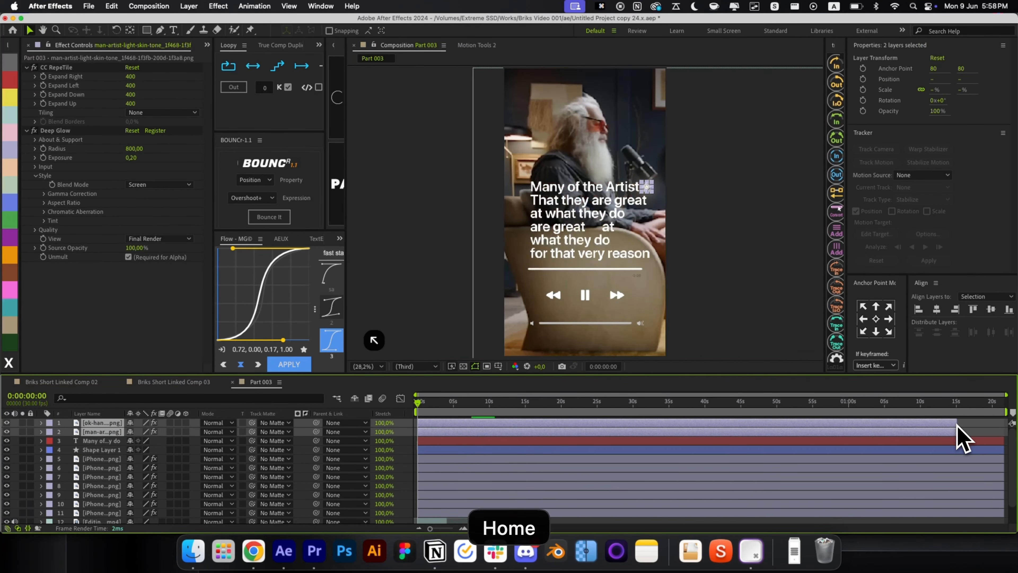
Step: Duplicate the lyric text layer and hide the upper copy
{"action": "left_click", "coordinate": [971, 440]}
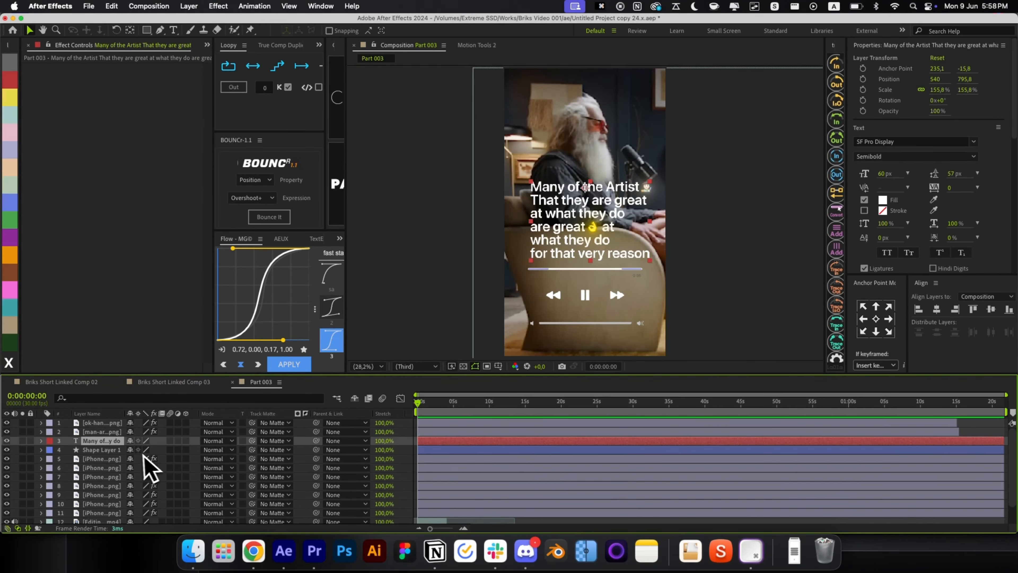
{"action": "key", "text": "super+d"}
{"action": "left_click", "coordinate": [7, 441]}
{"action": "left_click", "coordinate": [91, 450]}
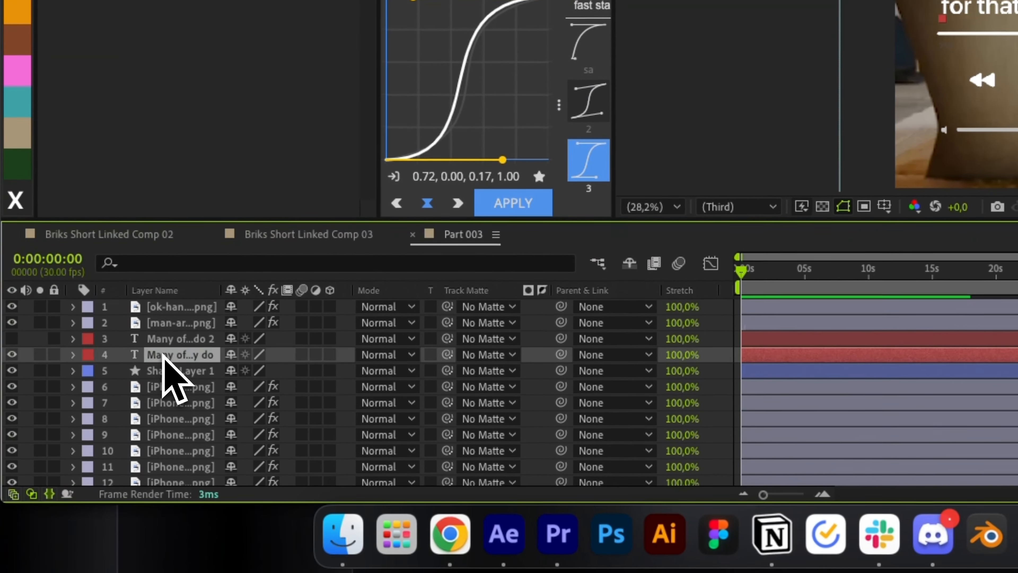
Step: Apply Gaussian Blur to the lower text layer with Blurriness 10 and Repeat Edge Pixels turned off
{"action": "key", "text": "alt+space"}
{"action": "type", "text": "gau"}
{"action": "key", "text": "Return"}
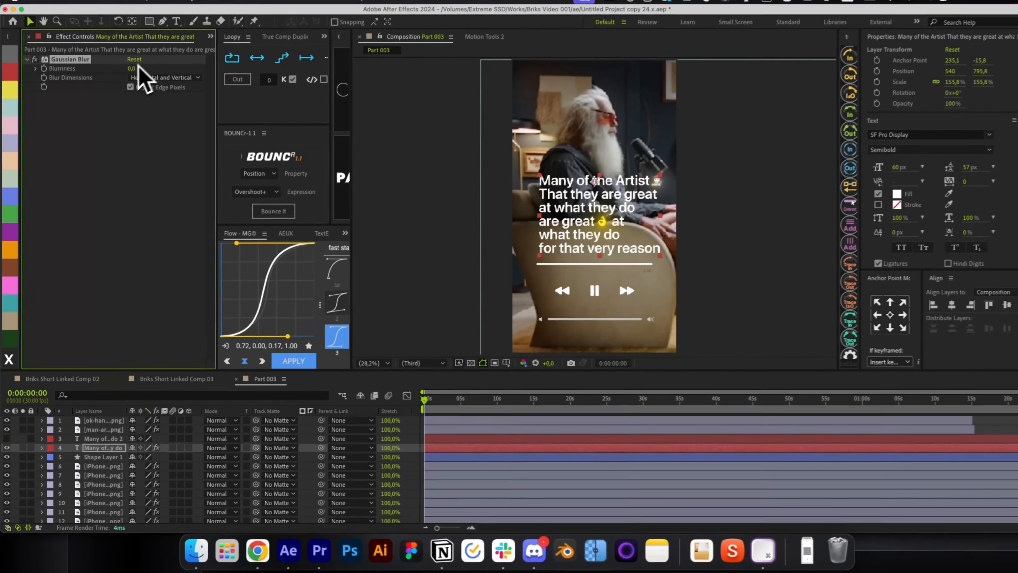
{"action": "left_click", "coordinate": [132, 76]}
{"action": "type", "text": "10"}
{"action": "key", "text": "Return"}
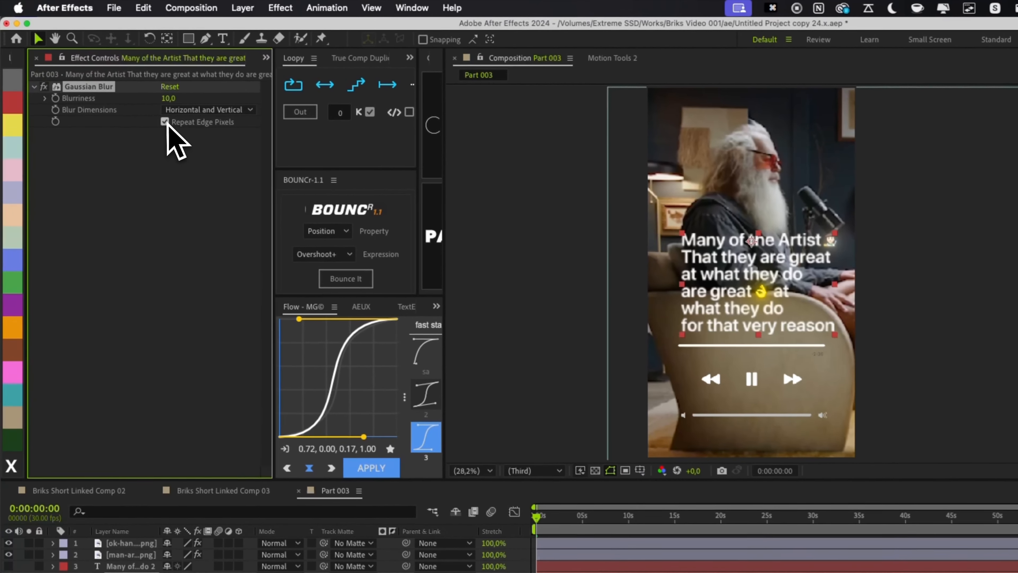
{"action": "left_click", "coordinate": [129, 94]}
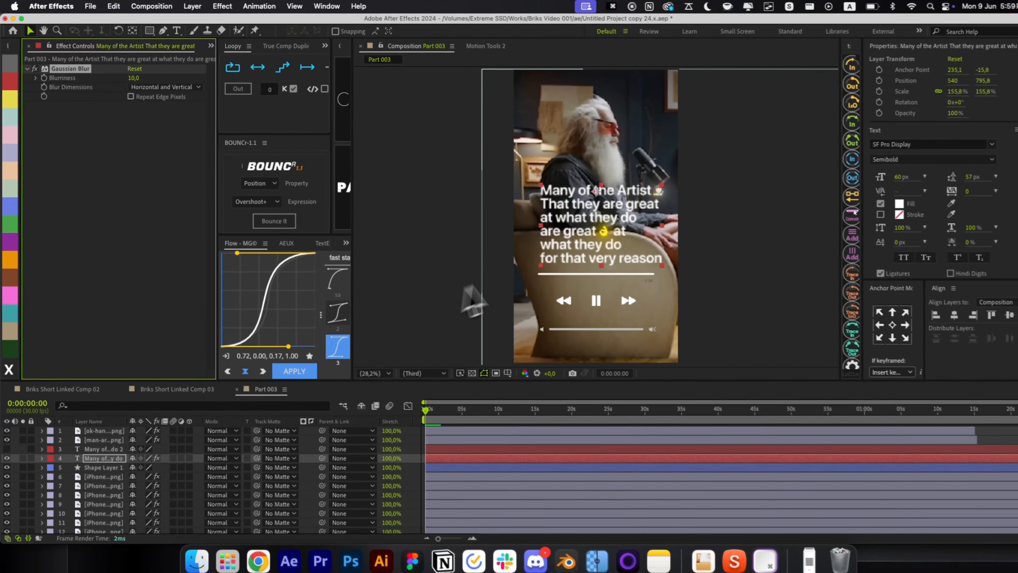
Step: Set the blurred text layer's opacity to 20%
{"action": "scroll", "coordinate": [686, 331], "scroll_direction": "up", "scroll_amount": 4}
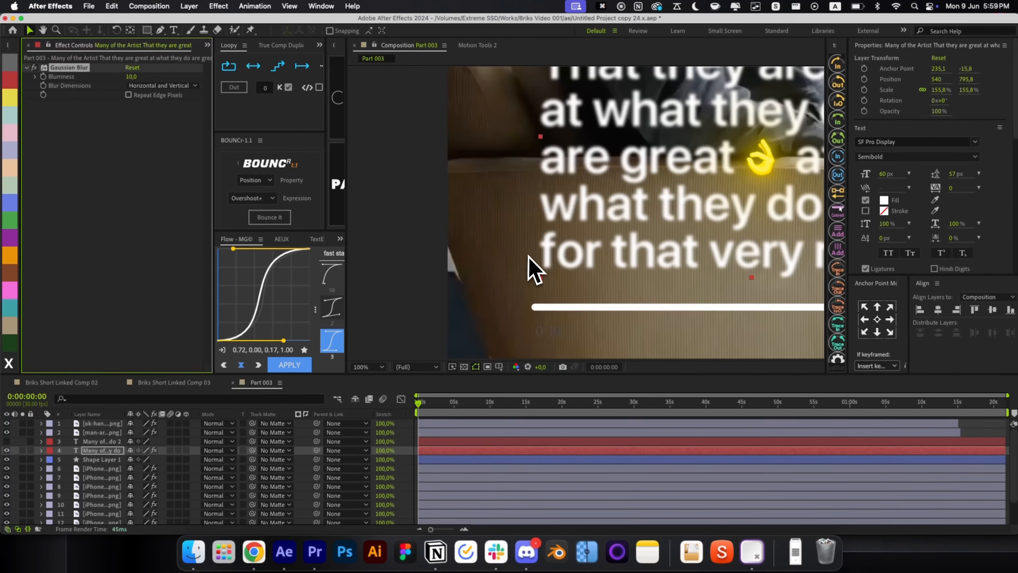
{"action": "left_click", "coordinate": [135, 459]}
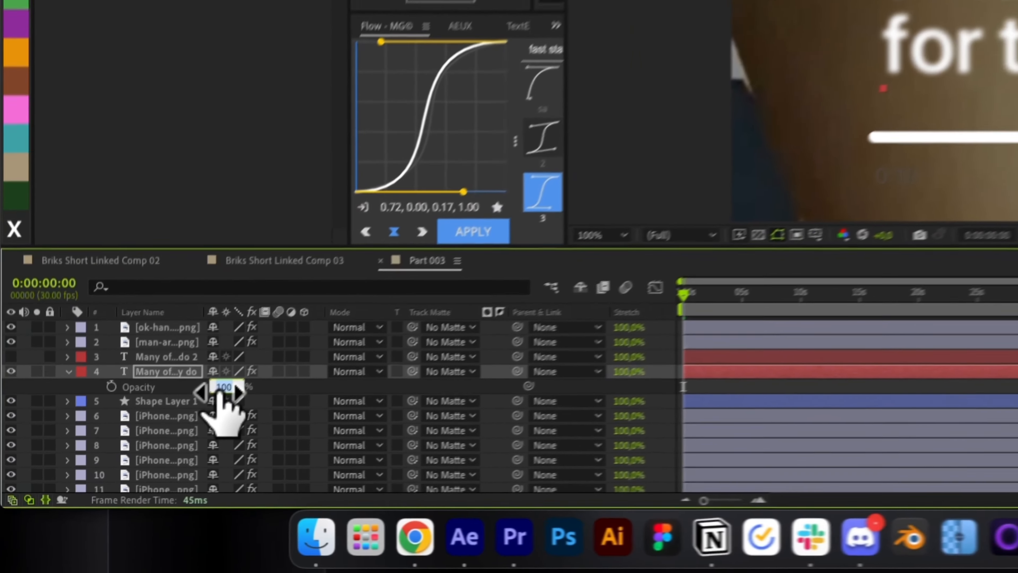
{"action": "type", "text": "20"}
{"action": "key", "text": "Return"}
{"action": "key", "text": "r"}
{"action": "key", "text": "r"}
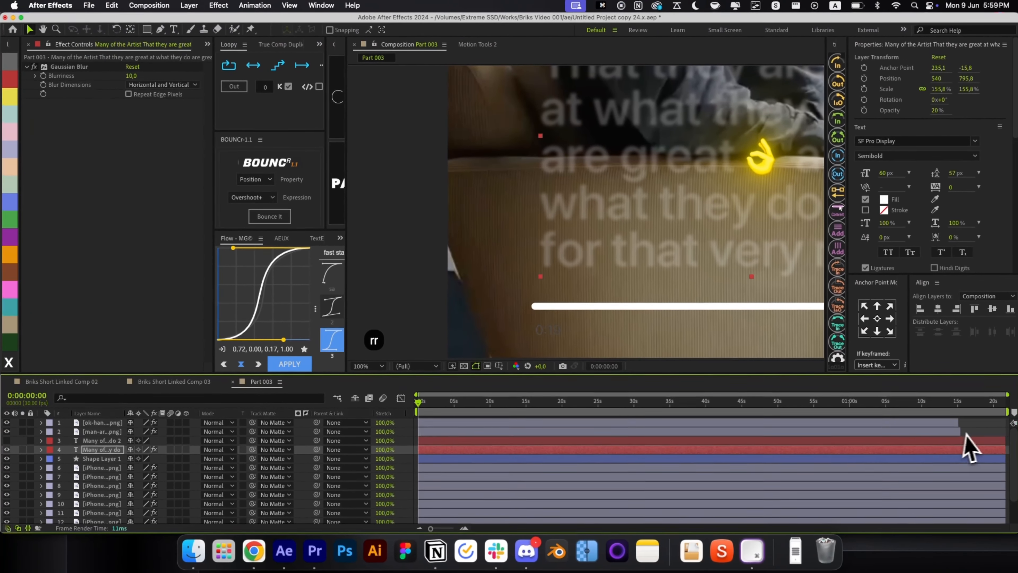
{"action": "key", "text": "alt+slash"}
Step: Show the upper text copy again, apply the TypeWriter+++ preset to it and preview the reveal
{"action": "left_click", "coordinate": [538, 442]}
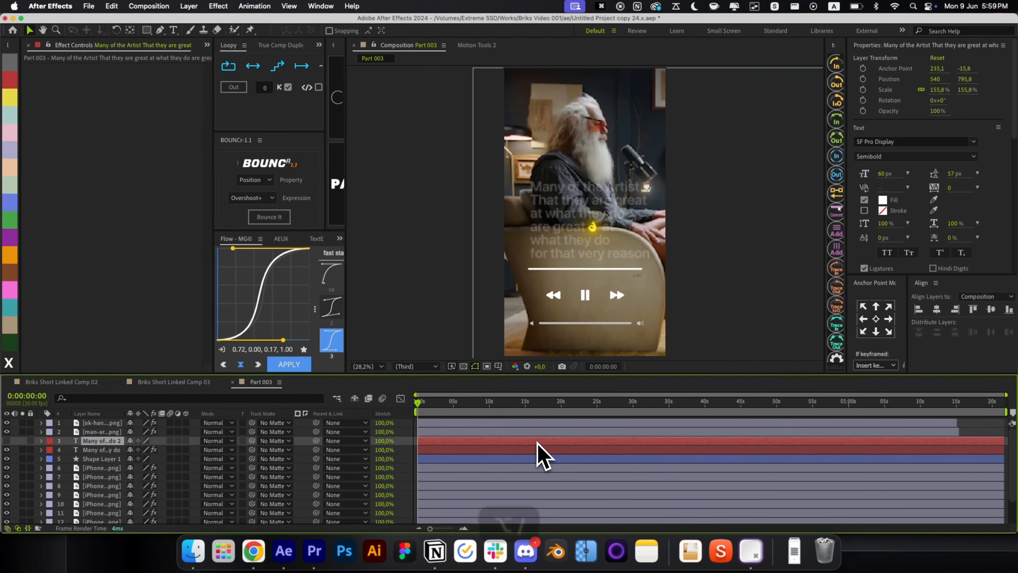
{"action": "left_click", "coordinate": [7, 441]}
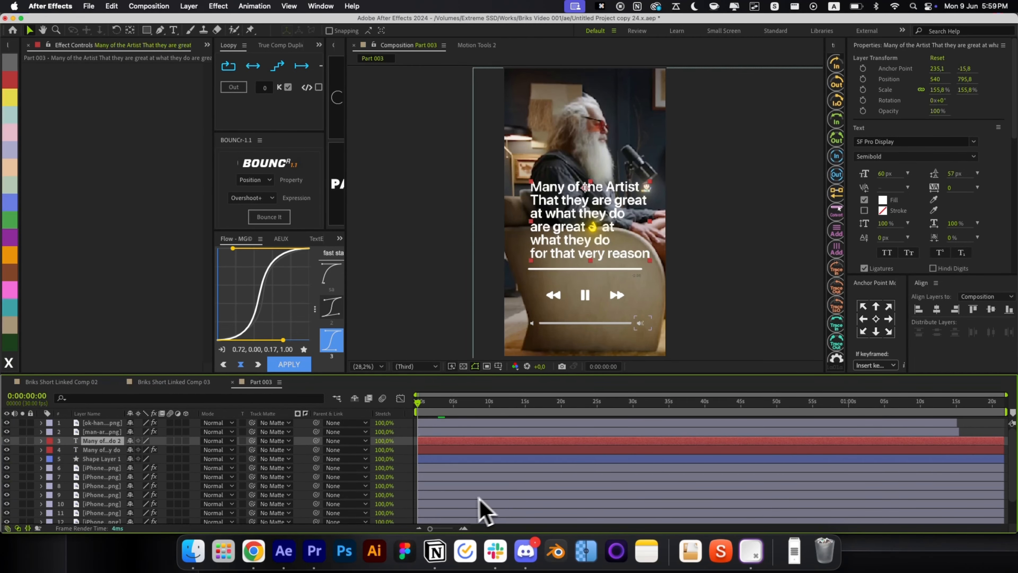
{"action": "key", "text": "alt+space"}
{"action": "type", "text": "type"}
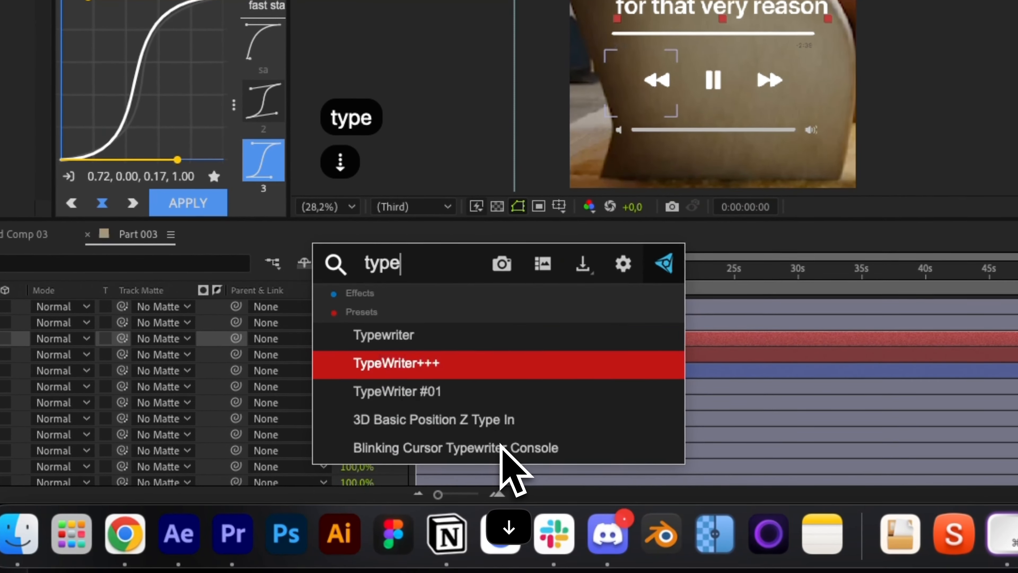
{"action": "key", "text": "Return"}
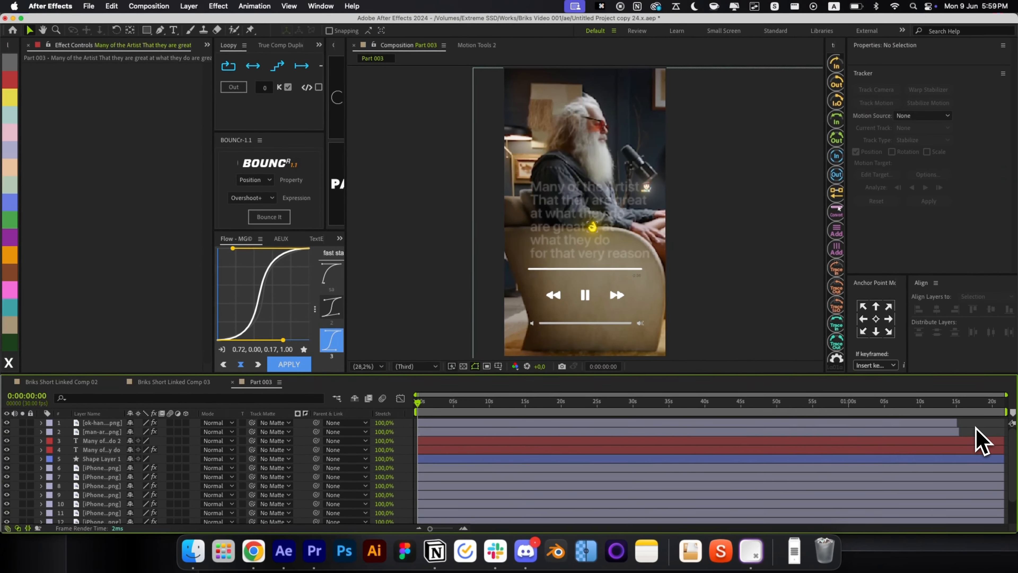
{"action": "scroll", "coordinate": [425, 425], "scroll_direction": "down", "scroll_amount": 3}
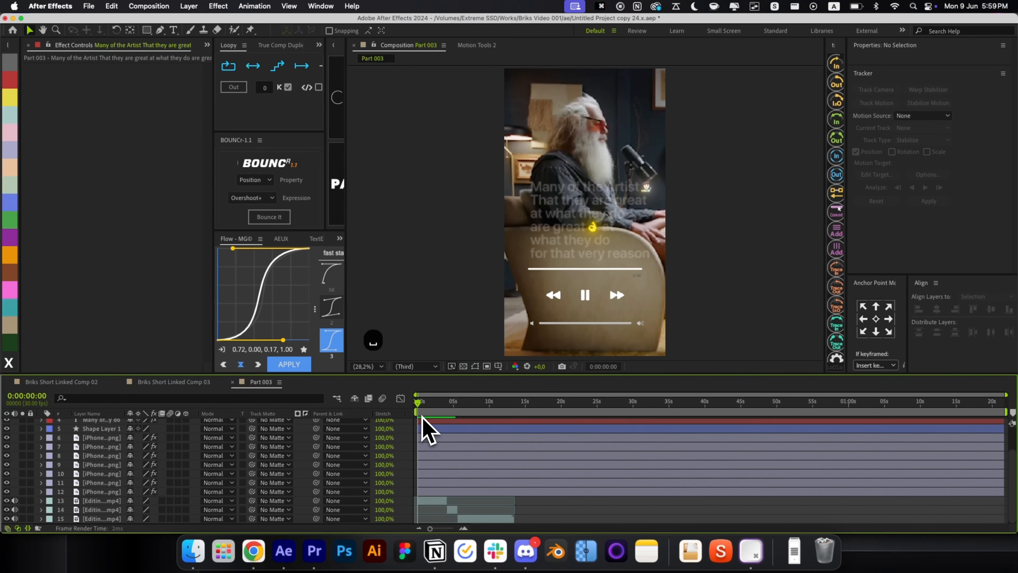
{"action": "key", "text": "space"}
Step: Reveal the upper text layer's keyframes and move the last range selector Start keyframe to about 4 seconds
{"action": "scroll", "coordinate": [447, 440], "scroll_direction": "up", "scroll_amount": 4}
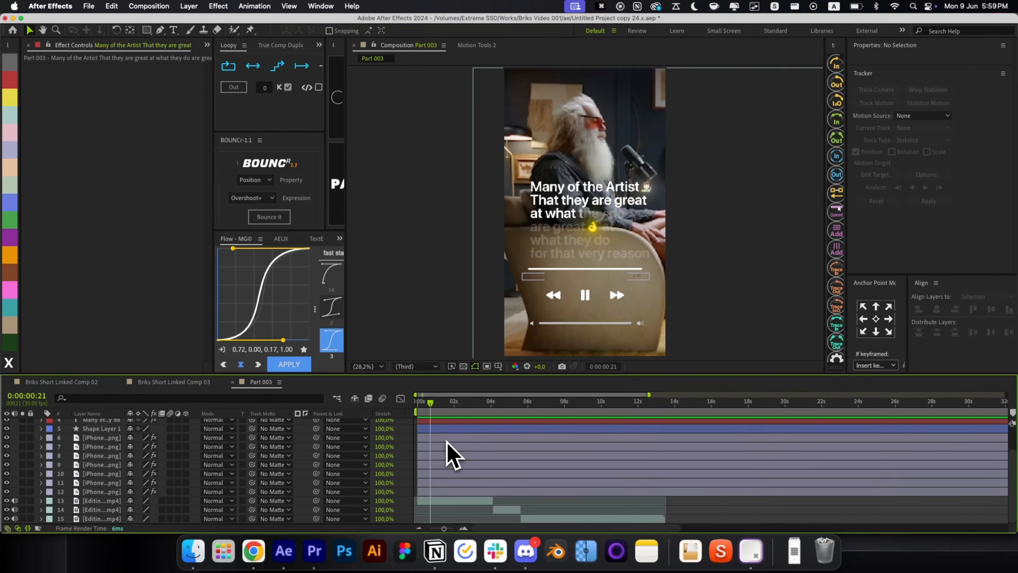
{"action": "scroll", "coordinate": [447, 440], "scroll_direction": "up", "scroll_amount": 4}
{"action": "scroll", "coordinate": [446, 440], "scroll_direction": "up", "scroll_amount": 3}
{"action": "left_click_drag", "start_coordinate": [468, 405], "coordinate": [470, 410]}
{"action": "left_click", "coordinate": [471, 442]}
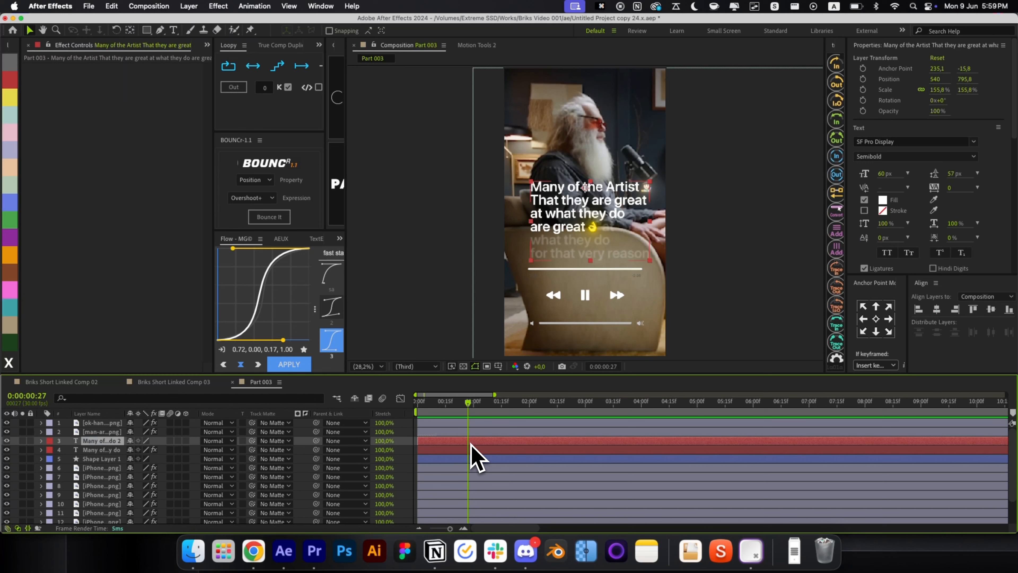
{"action": "key", "text": "u"}
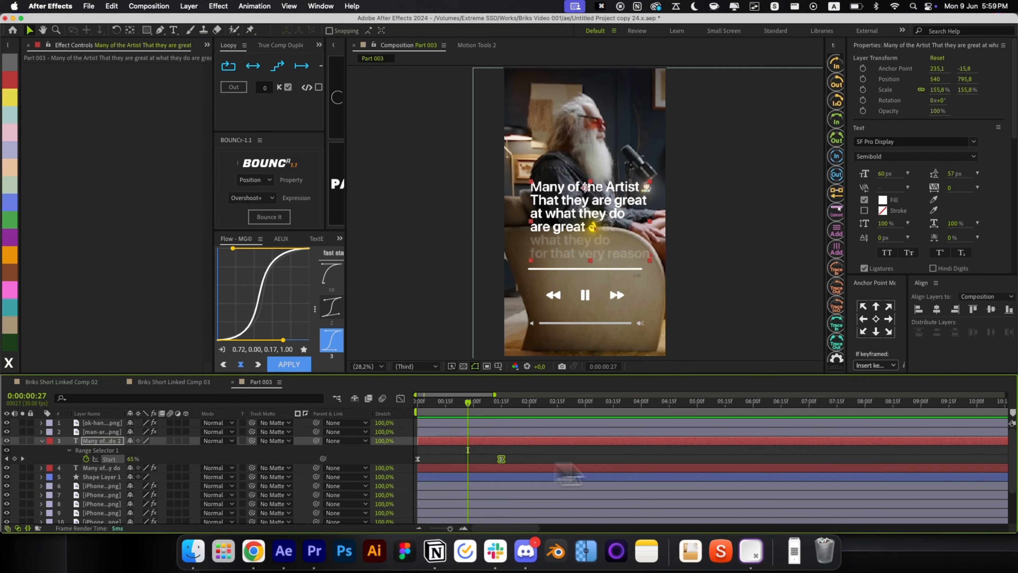
{"action": "left_click_drag", "start_coordinate": [501, 459], "coordinate": [648, 446]}
Step: Keyframe the range selector's Start at 0:00:00:27 so that only "Many of the Artist" is revealed
{"action": "scroll", "coordinate": [648, 446], "scroll_direction": "up", "scroll_amount": 2}
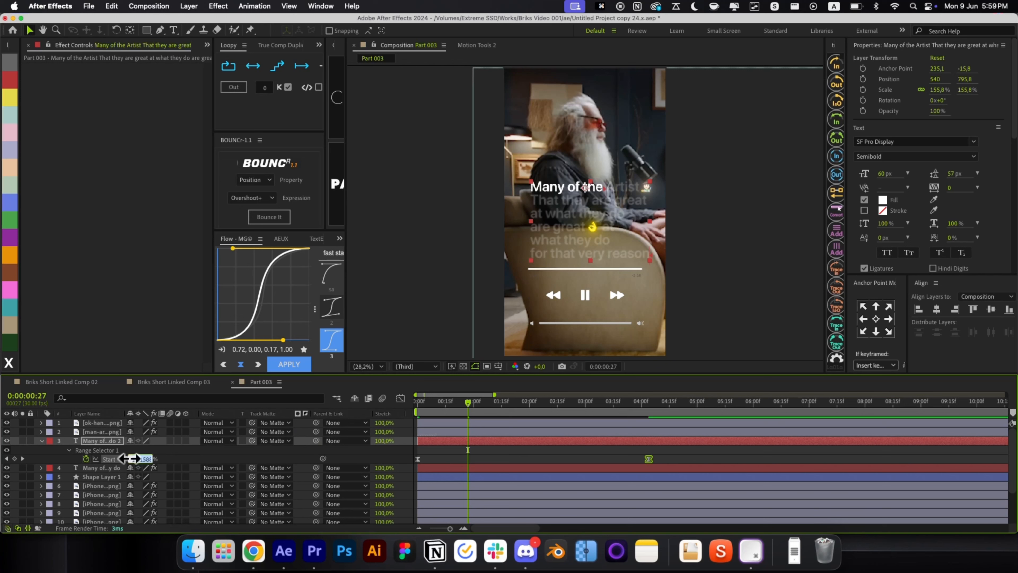
{"action": "key", "text": "Up"}
{"action": "key", "text": "Up"}
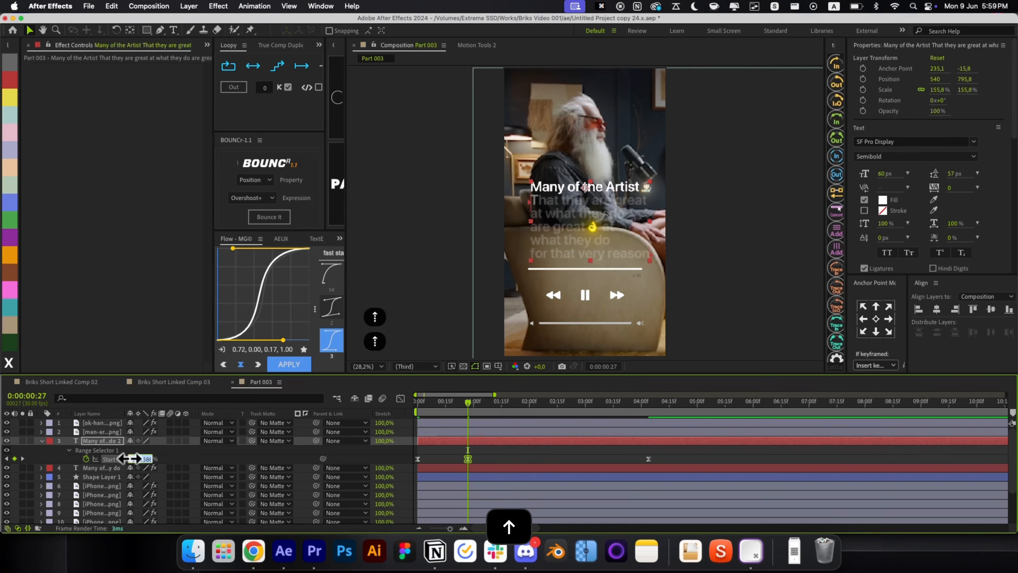
Step: Keyframe the range selector's Start at about 0:00:01:26 so that the text is revealed only through "That they are great"
{"action": "key", "text": "super+Right"}
{"action": "key", "text": "super+Right"}
{"action": "key", "text": "super+Right"}
{"action": "key", "text": "super+Right"}
{"action": "key", "text": "super+Right"}
{"action": "key", "text": "super+Right"}
{"action": "key", "text": "super+Right"}
{"action": "key", "text": "super+Right"}
{"action": "key", "text": "super+Right"}
{"action": "key", "text": "super+Right"}
{"action": "key", "text": "super+Right"}
{"action": "key", "text": "super+Right"}
{"action": "key", "text": "super+Right"}
{"action": "key", "text": "super+Right"}
{"action": "key", "text": "super+Right"}
{"action": "key", "text": "super+Right"}
{"action": "key", "text": "super+Right"}
{"action": "key", "text": "super+Right"}
{"action": "key", "text": "super+Right"}
{"action": "key", "text": "super+Right"}
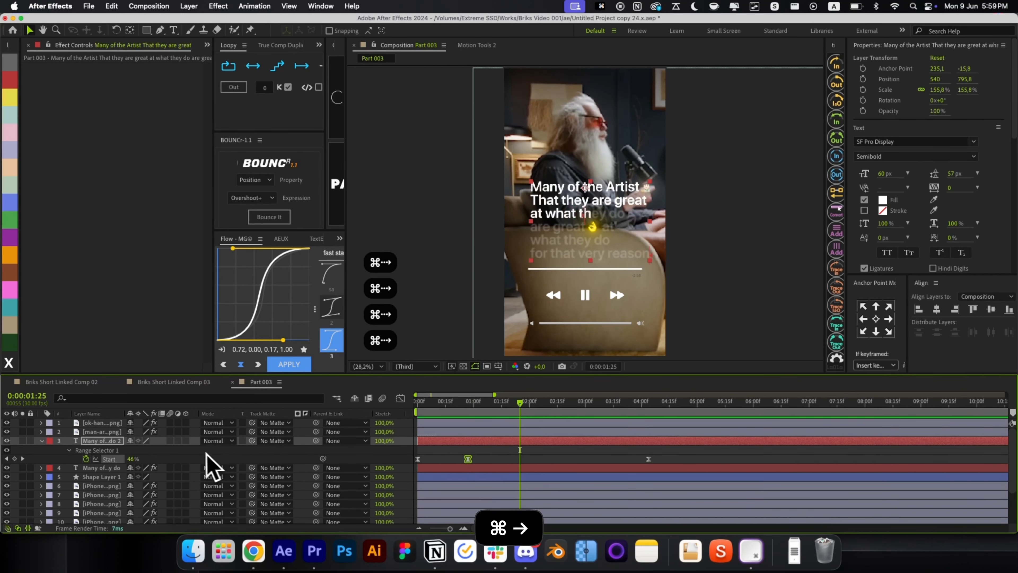
{"action": "key", "text": "Down"}
{"action": "key", "text": "Down"}
{"action": "key", "text": "Down"}
{"action": "key", "text": "Down"}
{"action": "key", "text": "Down"}
{"action": "key", "text": "Down"}
{"action": "key", "text": "Down"}
{"action": "key", "text": "Down"}
{"action": "key", "text": "Down"}
{"action": "key", "text": "Down"}
{"action": "key", "text": "Return"}
Step: Keyframe a slightly lower range selector Start at 0:00:02:11 to time the end of "at what they do"
{"action": "left_click_drag", "start_coordinate": [522, 402], "coordinate": [551, 405]}
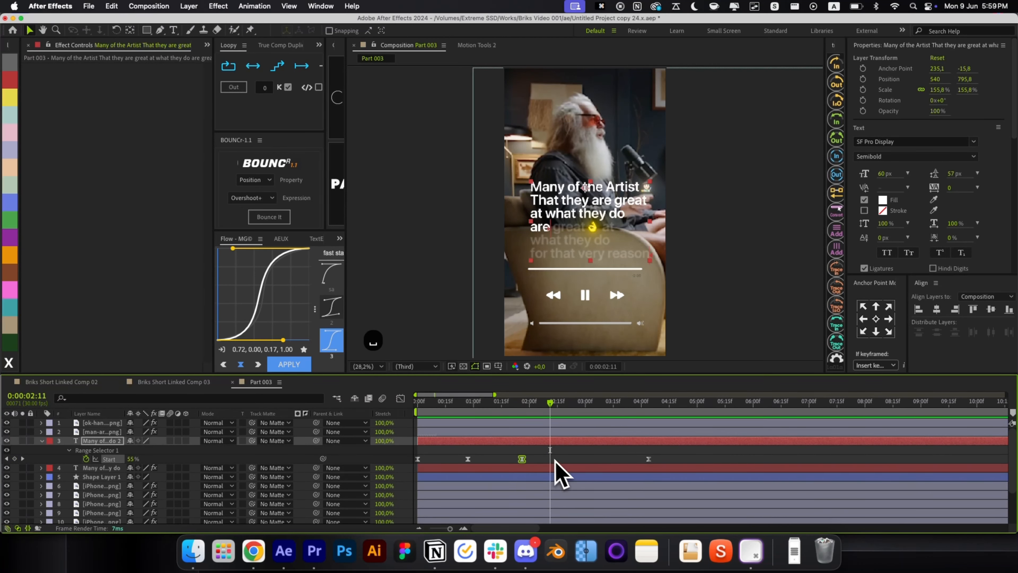
{"action": "left_click", "coordinate": [134, 460]}
{"action": "key", "text": "Down"}
{"action": "key", "text": "space"}
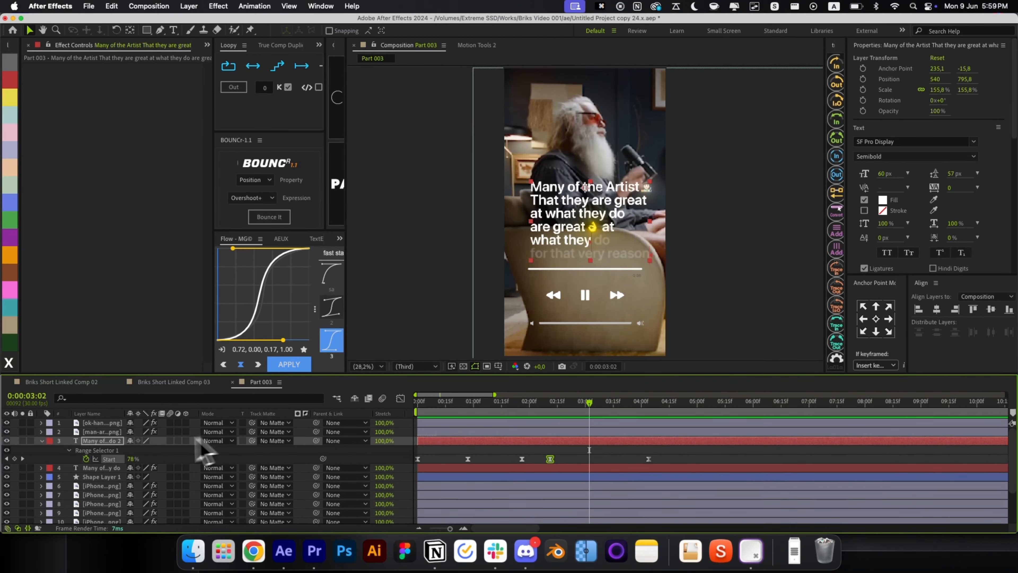
Step: Keyframe a lower range selector Start at 0:00:03:02 to retime the "what they do" line, and play on from there
{"action": "left_click", "coordinate": [134, 459]}
{"action": "key", "text": "Down"}
{"action": "key", "text": "Down"}
{"action": "key", "text": "Down"}
{"action": "key", "text": "Down"}
{"action": "key", "text": "Down"}
{"action": "key", "text": "Down"}
{"action": "key", "text": "Down"}
{"action": "key", "text": "Down"}
{"action": "key", "text": "Down"}
{"action": "key", "text": "Down"}
{"action": "key", "text": "Return"}
{"action": "key", "text": "space"}
{"action": "left_click", "coordinate": [635, 453]}
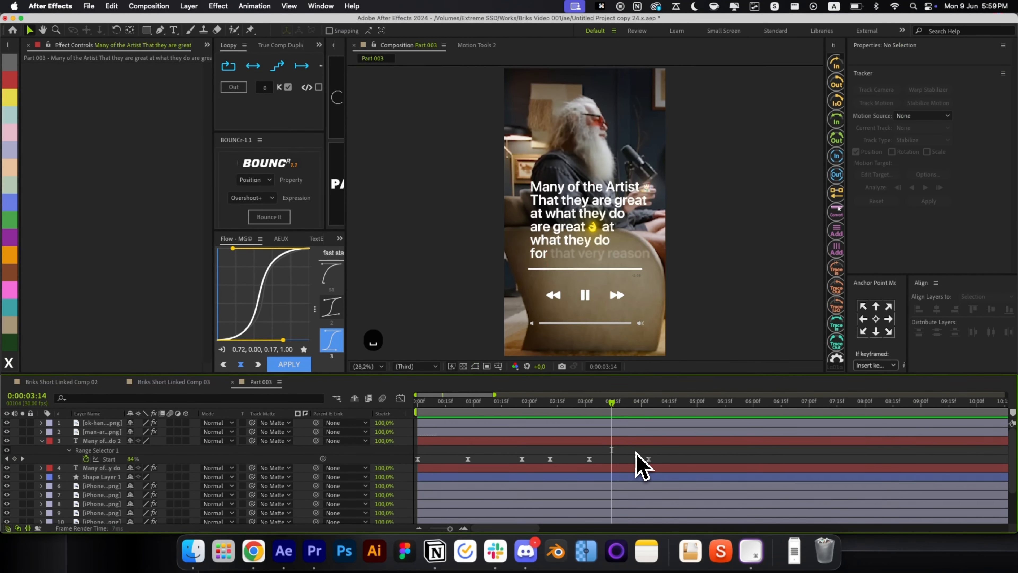
Step: Collapse the text layer's properties and scrub the opening of the lyric reveal from the start
{"action": "left_click_drag", "start_coordinate": [613, 403], "coordinate": [383, 453]}
{"action": "key", "text": "r"}
{"action": "key", "text": "r"}
{"action": "left_click_drag", "start_coordinate": [425, 403], "coordinate": [436, 416]}
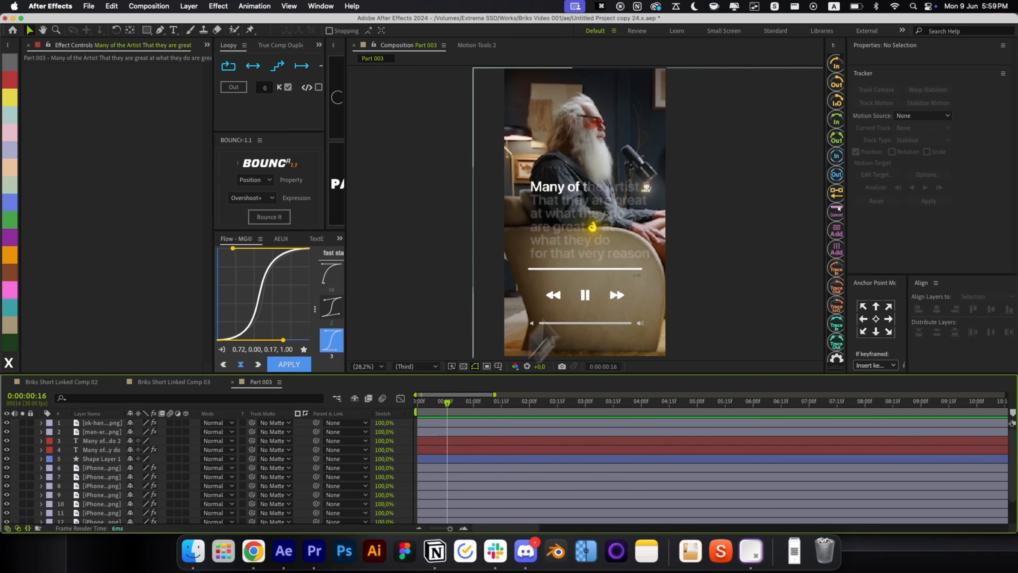
Step: Keyframe the artist emoji layer's Opacity at 100% at 0:00:00:26
{"action": "left_click", "coordinate": [646, 187]}
{"action": "scroll", "coordinate": [646, 187], "scroll_direction": "up", "scroll_amount": 2}
{"action": "key", "text": "t"}
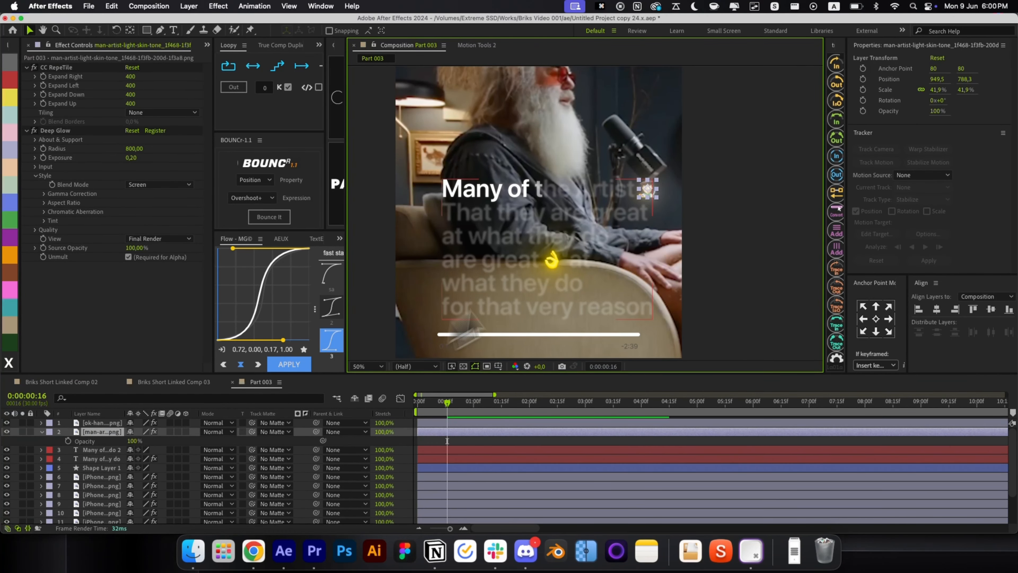
{"action": "scroll", "coordinate": [647, 189], "scroll_direction": "up", "scroll_amount": 4}
{"action": "key", "text": "super+Right"}
{"action": "key", "text": "super+Right"}
{"action": "key", "text": "super+Right"}
{"action": "key", "text": "super+Right"}
{"action": "key", "text": "super+Right"}
{"action": "key", "text": "super+Right"}
{"action": "key", "text": "super+Right"}
{"action": "key", "text": "super+Right"}
{"action": "key", "text": "super+Right"}
{"action": "key", "text": "super+Right"}
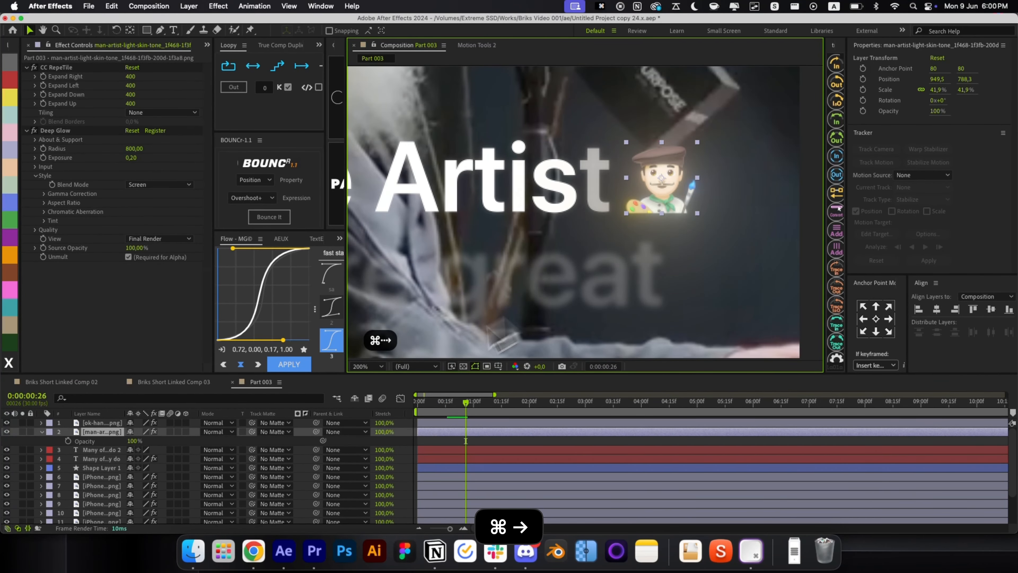
{"action": "left_click", "coordinate": [68, 441]}
Step: Set the artist emoji's Opacity to 20% at 0:00:00:23 so that it lights up over three frames
{"action": "key", "text": "super+Left"}
{"action": "key", "text": "super+Left"}
{"action": "key", "text": "super+Left"}
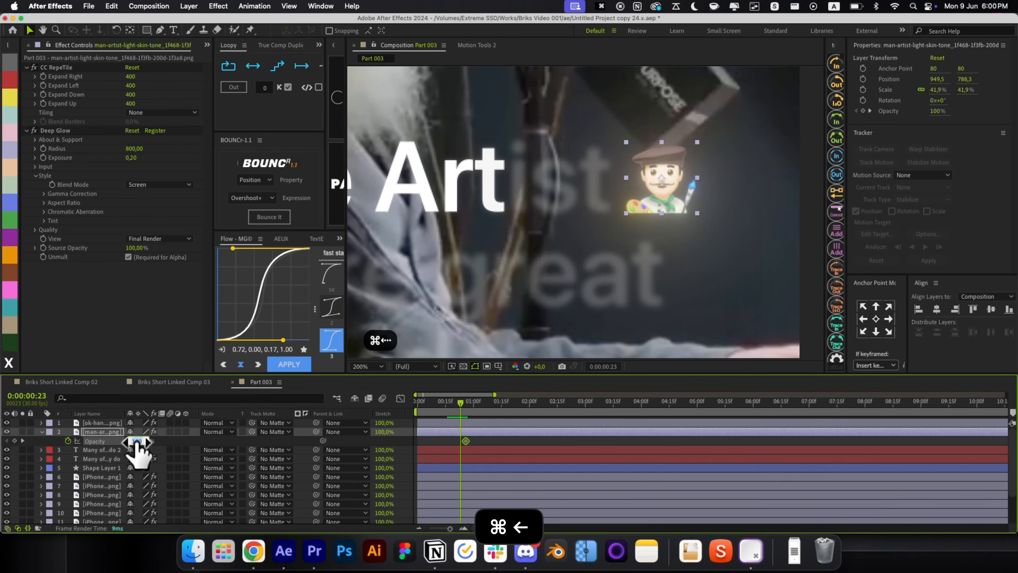
{"action": "key", "text": "Return"}
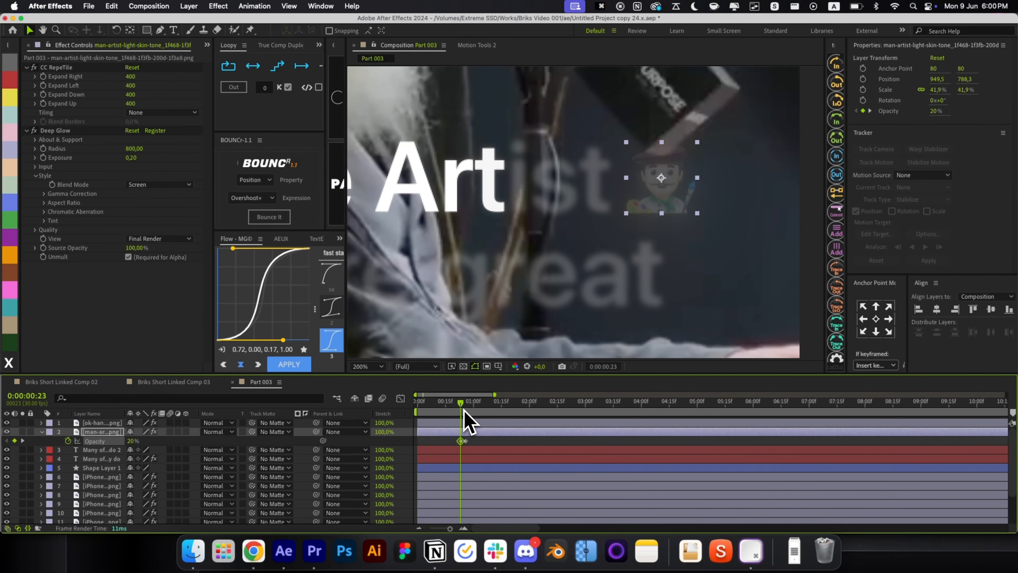
Step: Keyframe the OK-hand emoji's Opacity from 20% at 0:00:02:20 to 100% at 0:00:02:23
{"action": "key", "text": "alt+slash"}
{"action": "left_click_drag", "start_coordinate": [463, 408], "coordinate": [577, 418]}
{"action": "left_click", "coordinate": [592, 228]}
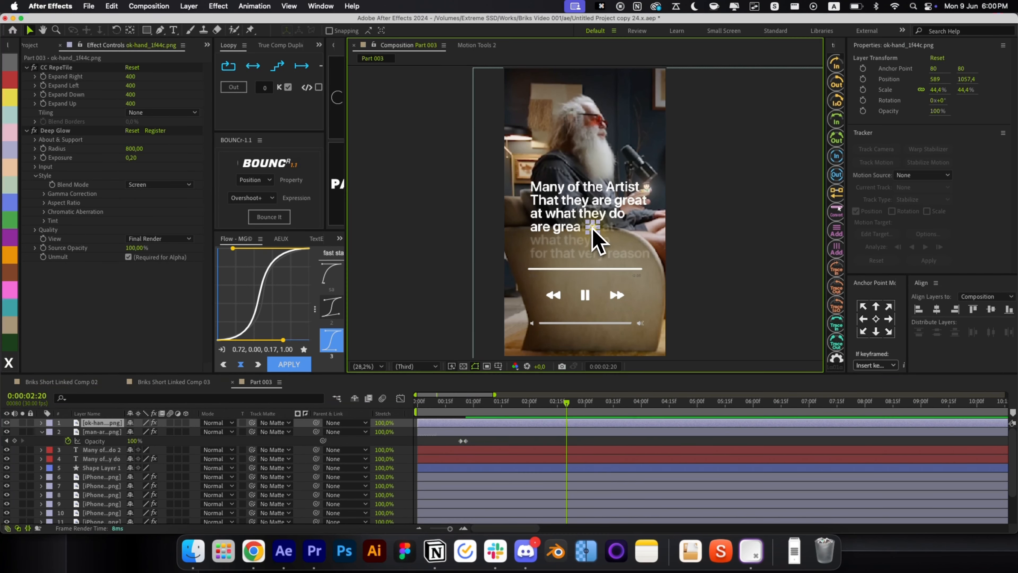
{"action": "key", "text": "t"}
{"action": "left_click", "coordinate": [68, 432]}
{"action": "scroll", "coordinate": [592, 227], "scroll_direction": "up", "scroll_amount": 3}
{"action": "key", "text": "super+Right"}
{"action": "key", "text": "super+Right"}
{"action": "key", "text": "super+Right"}
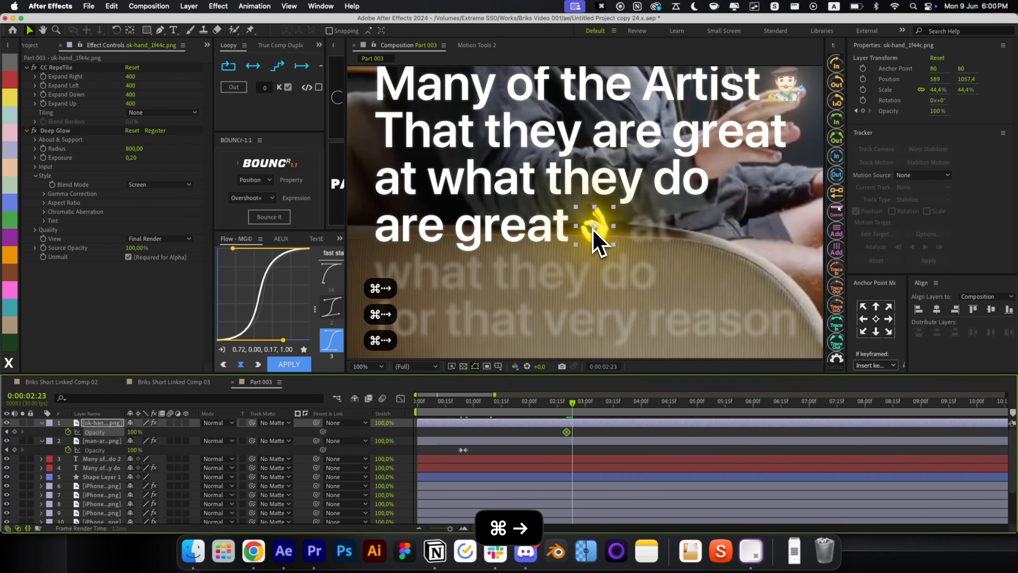
{"action": "left_click", "coordinate": [15, 432]}
{"action": "left_click", "coordinate": [7, 432]}
{"action": "type", "text": "20"}
{"action": "key", "text": "Return"}
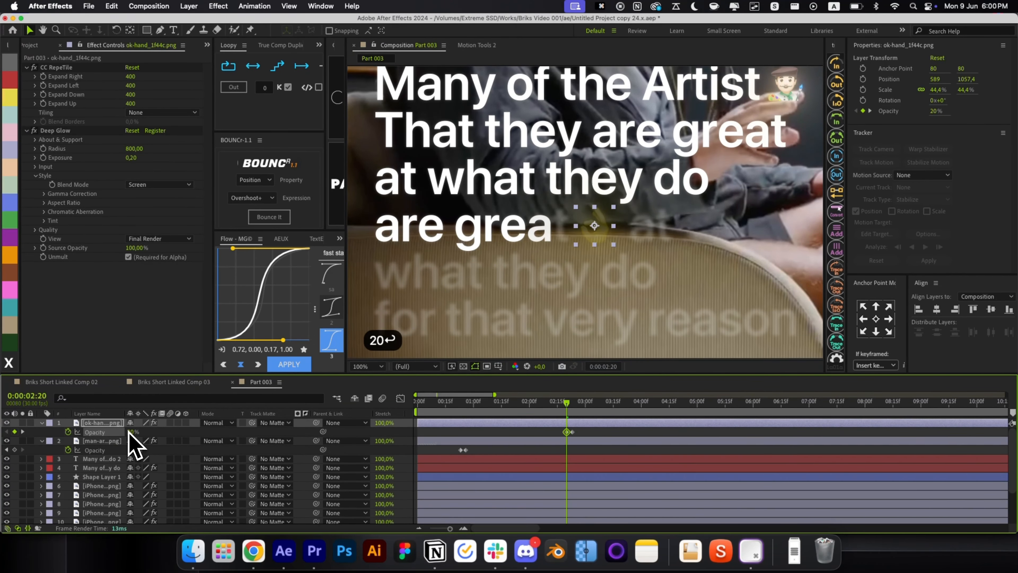
Step: Collapse the emoji layers' keyframes and scrub through the opening lyrics to check the reveal timing
{"action": "left_click", "coordinate": [540, 439]}
{"action": "left_click", "coordinate": [524, 431]}
{"action": "key", "text": "u"}
{"action": "key", "text": "alt+slash"}
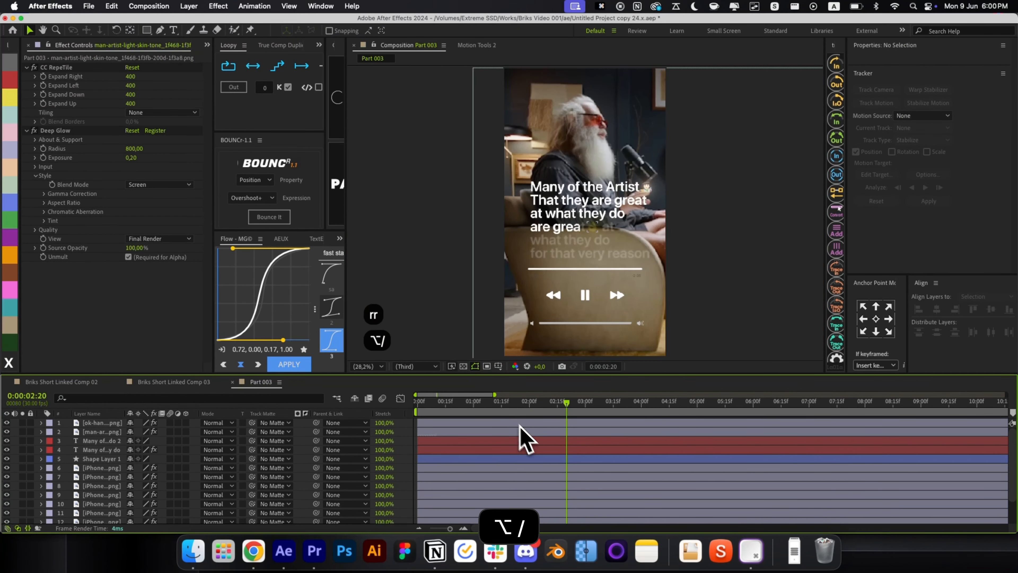
{"action": "left_click", "coordinate": [505, 407]}
{"action": "left_click_drag", "start_coordinate": [506, 413], "coordinate": [398, 421]}
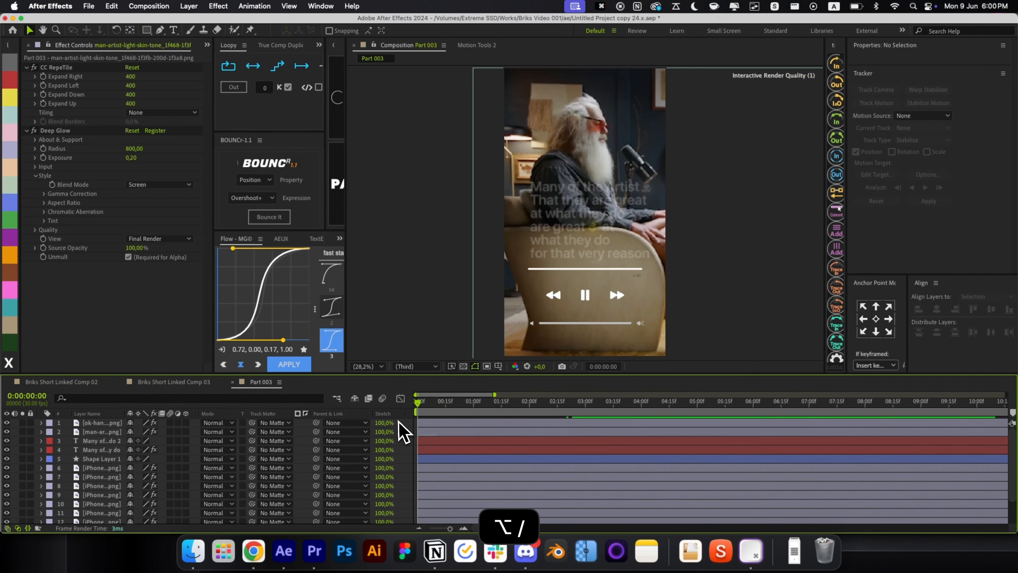
{"action": "left_click", "coordinate": [443, 450]}
{"action": "left_click", "coordinate": [430, 338]}
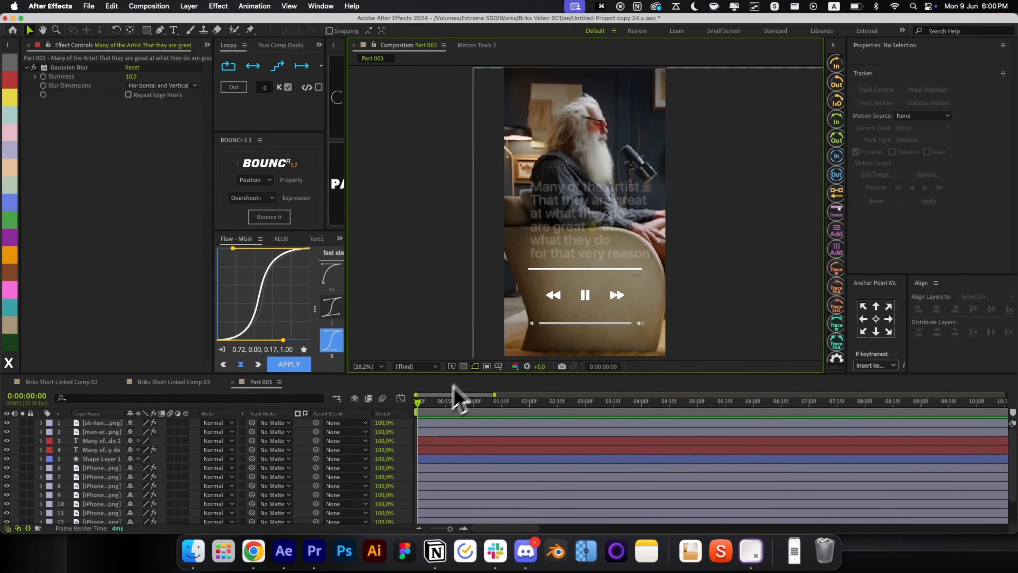
{"action": "left_click", "coordinate": [432, 403]}
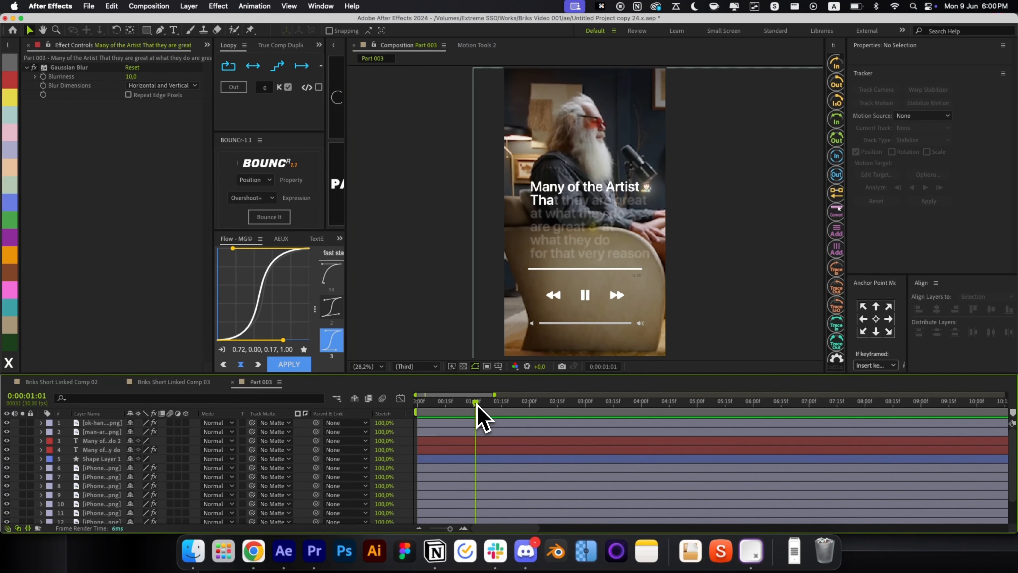
{"action": "left_click_drag", "start_coordinate": [451, 411], "coordinate": [403, 415]}
Step: Create a null centred in the composition and parent both emoji layers and both text layers to it
{"action": "key", "text": "alt+shift+super+y"}
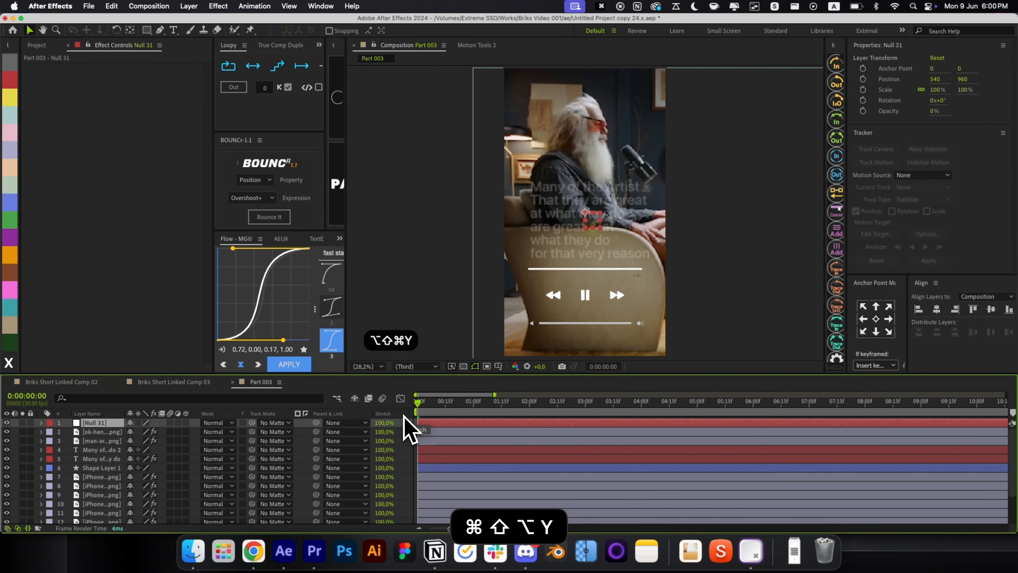
{"action": "key", "text": "super+Home"}
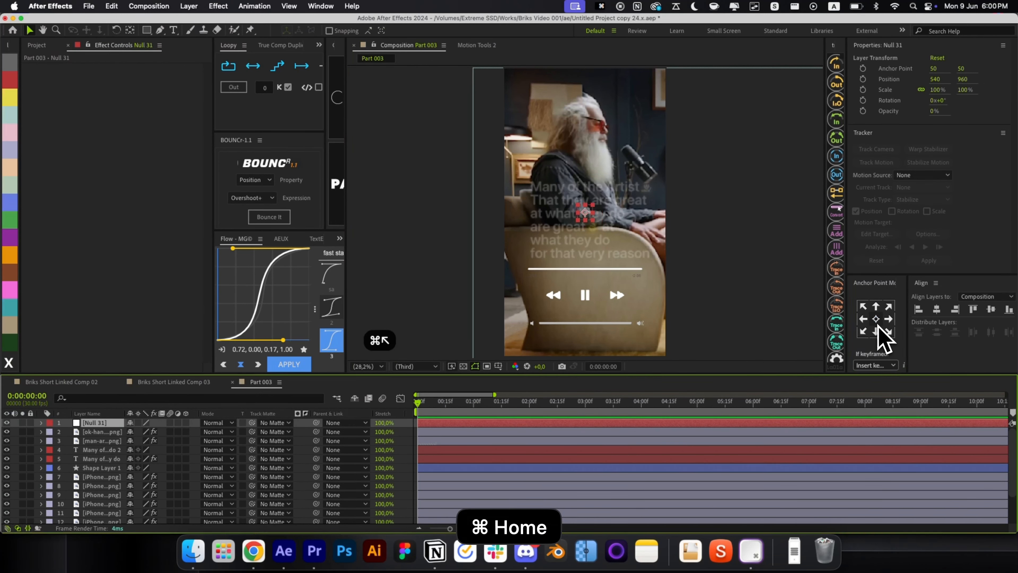
{"action": "left_click", "coordinate": [468, 460], "text": "shift"}
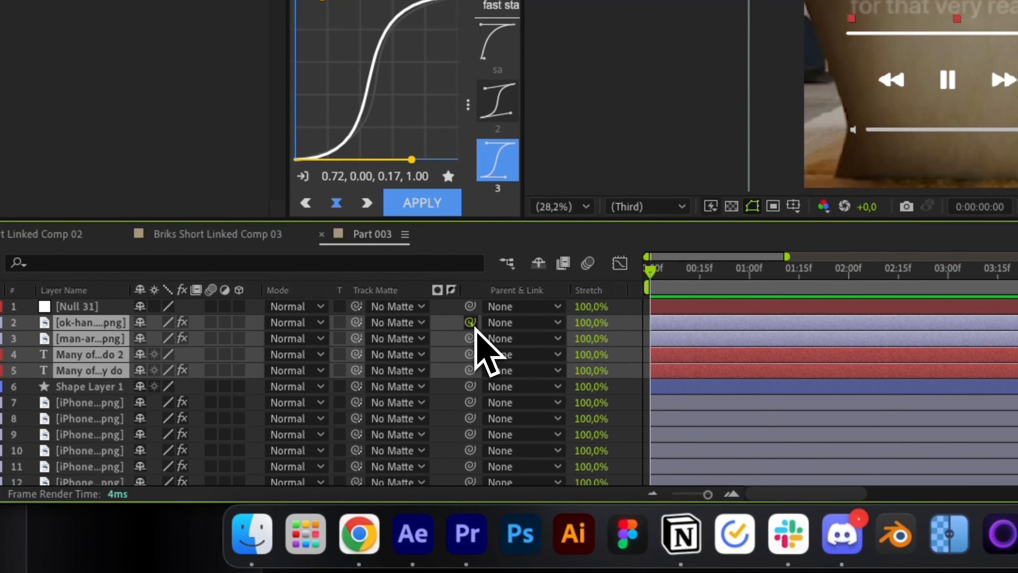
{"action": "left_click_drag", "start_coordinate": [471, 323], "coordinate": [146, 308]}
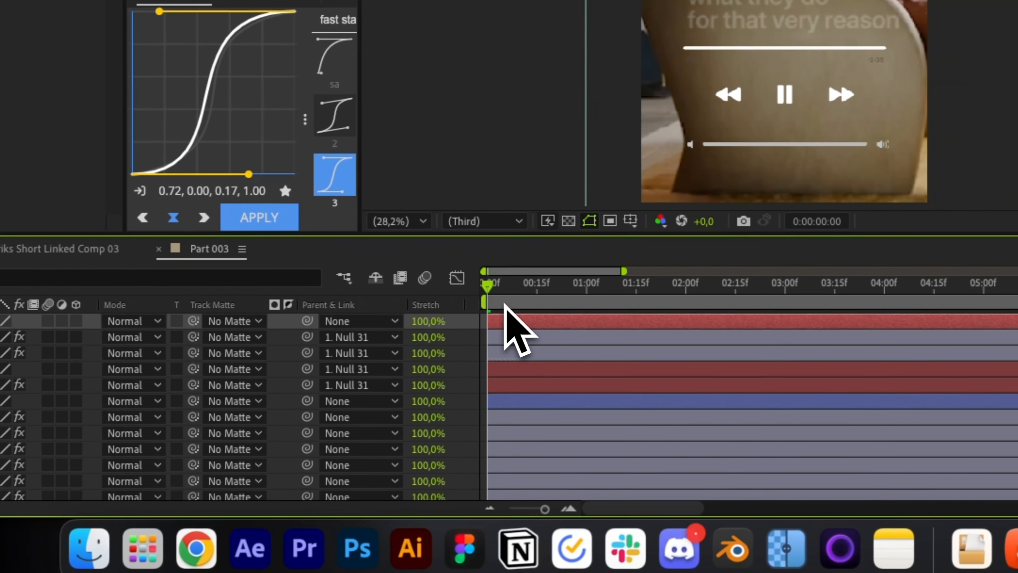
Step: Go to 0:00:00:14, show the rulers and place two horizontal guides just above the player's progress bar
{"action": "key", "text": "p"}
{"action": "left_click_drag", "start_coordinate": [506, 301], "coordinate": [532, 299]}
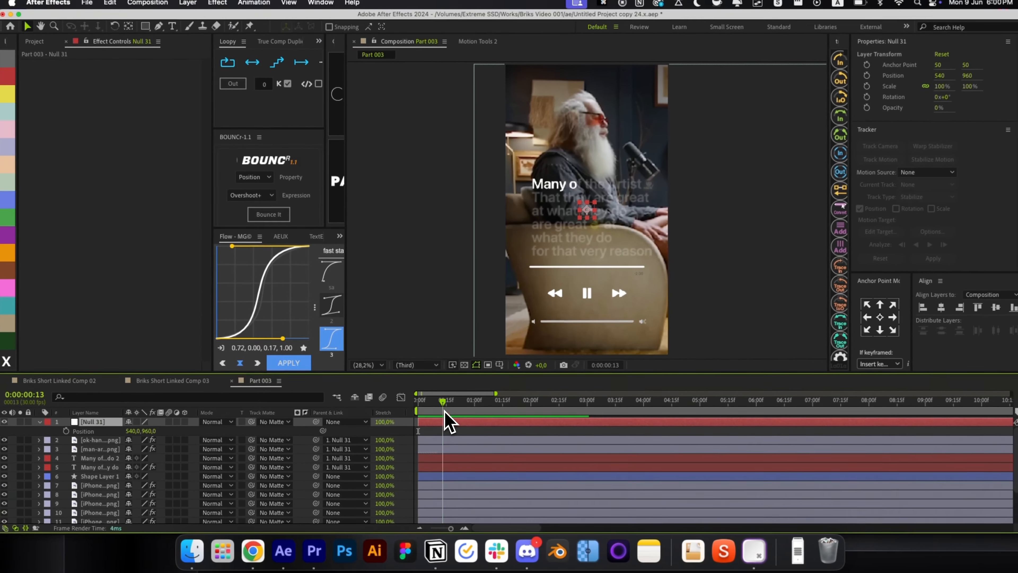
{"action": "left_click_drag", "start_coordinate": [444, 411], "coordinate": [446, 411]}
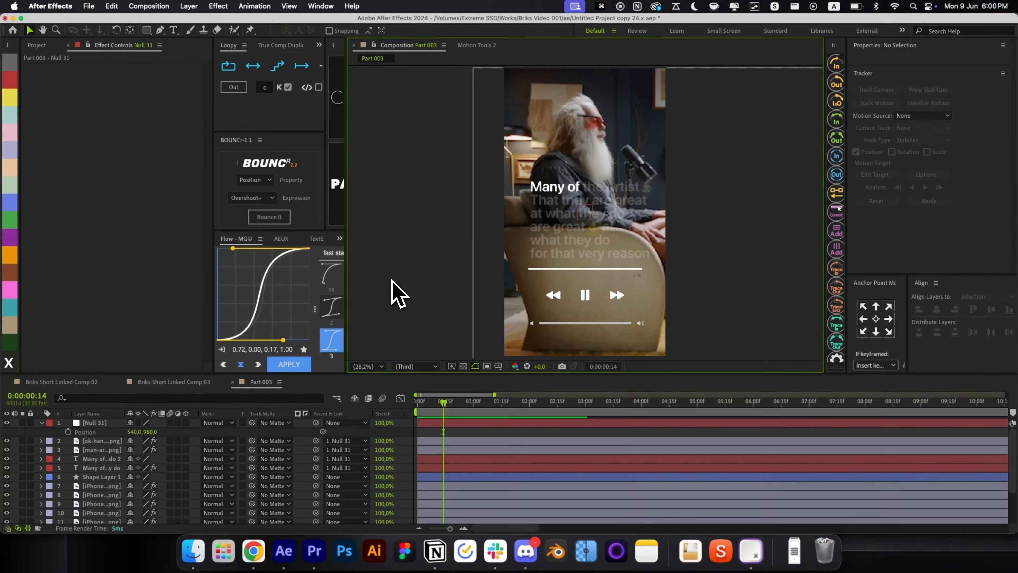
{"action": "key", "text": "super+r"}
{"action": "left_click_drag", "start_coordinate": [554, 70], "coordinate": [554, 193]}
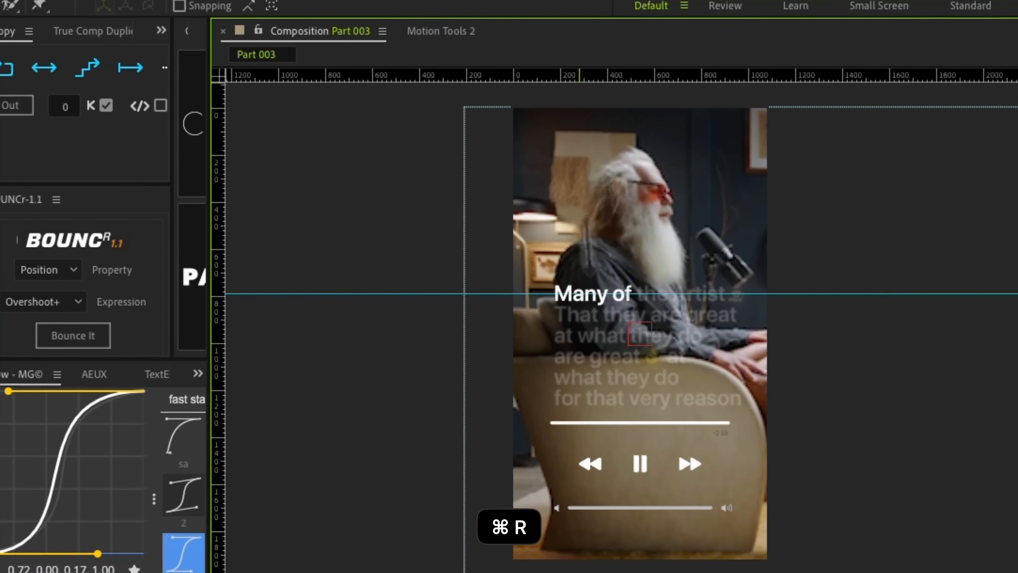
{"action": "left_click_drag", "start_coordinate": [579, 293], "coordinate": [621, 406]}
{"action": "left_click_drag", "start_coordinate": [661, 76], "coordinate": [662, 382]}
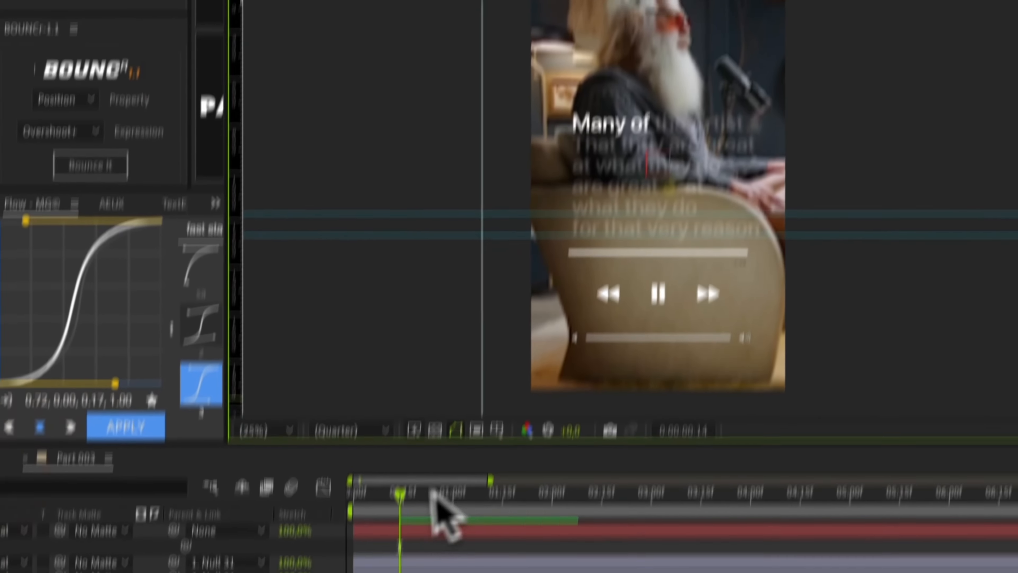
Step: Move the null to 519, 1393 so "Many of" sits between the guides, and keyframe its Position at 0:00:00:14
{"action": "left_click", "coordinate": [441, 529]}
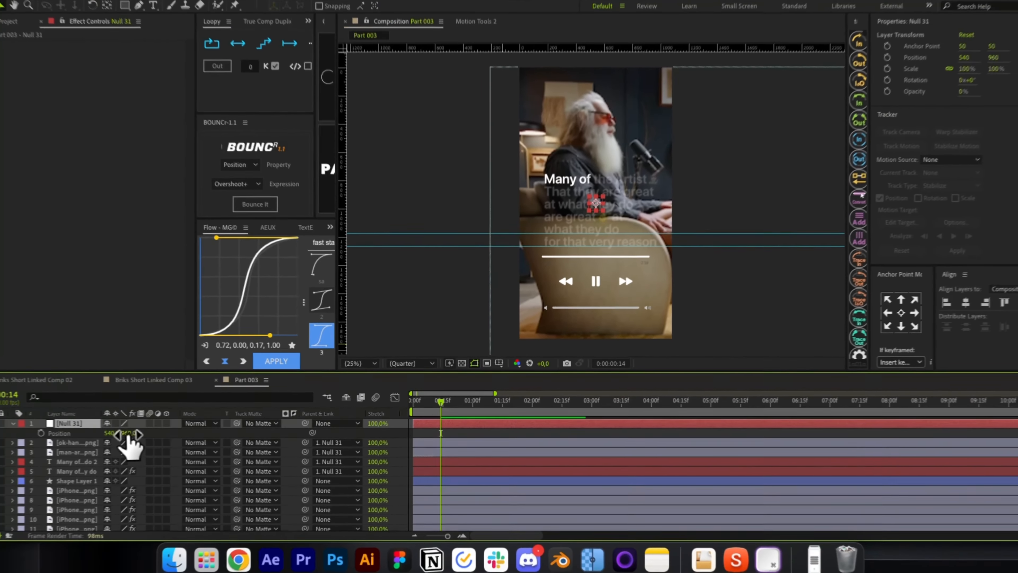
{"action": "left_click_drag", "start_coordinate": [148, 433], "coordinate": [375, 429]}
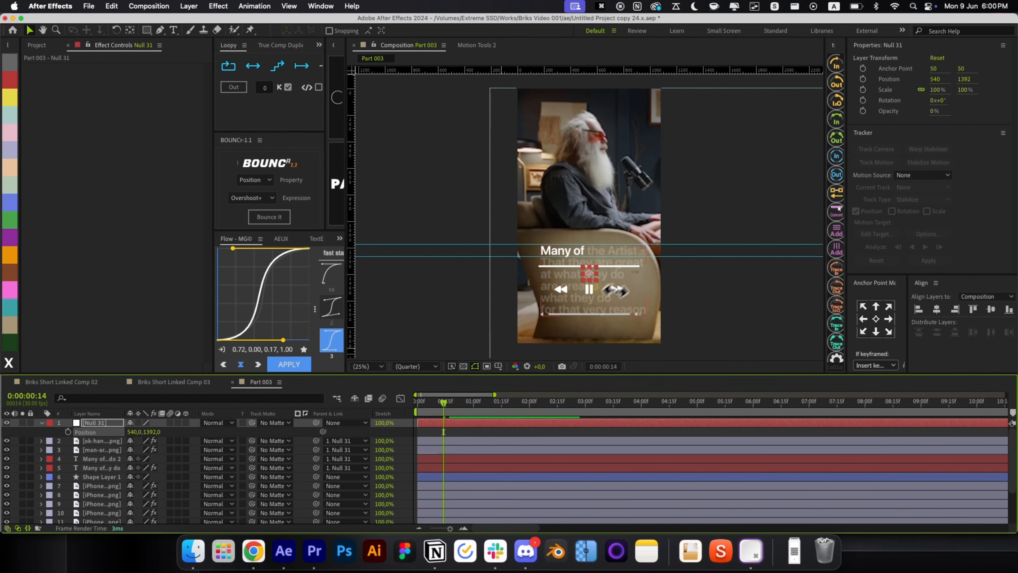
{"action": "scroll", "coordinate": [630, 263], "scroll_direction": "up", "scroll_amount": 4}
{"action": "scroll", "coordinate": [630, 265], "scroll_direction": "down", "scroll_amount": 2}
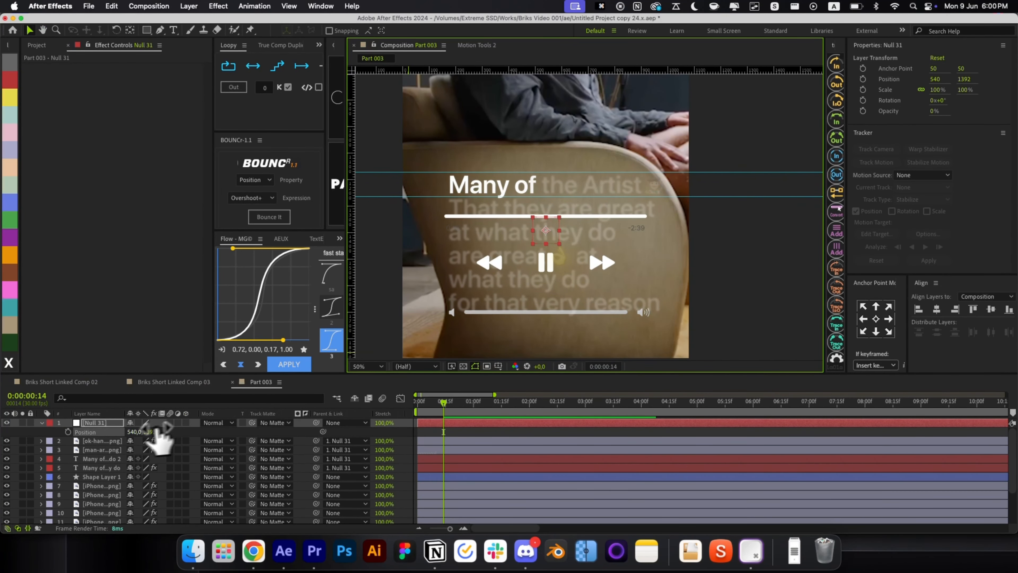
{"action": "left_click_drag", "start_coordinate": [136, 432], "coordinate": [158, 432]}
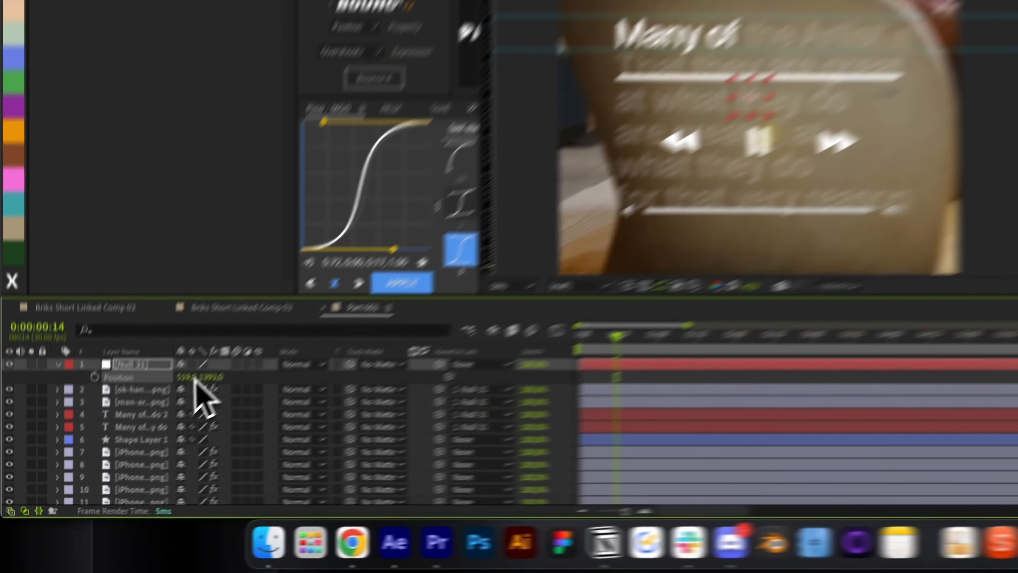
{"action": "left_click", "coordinate": [67, 432]}
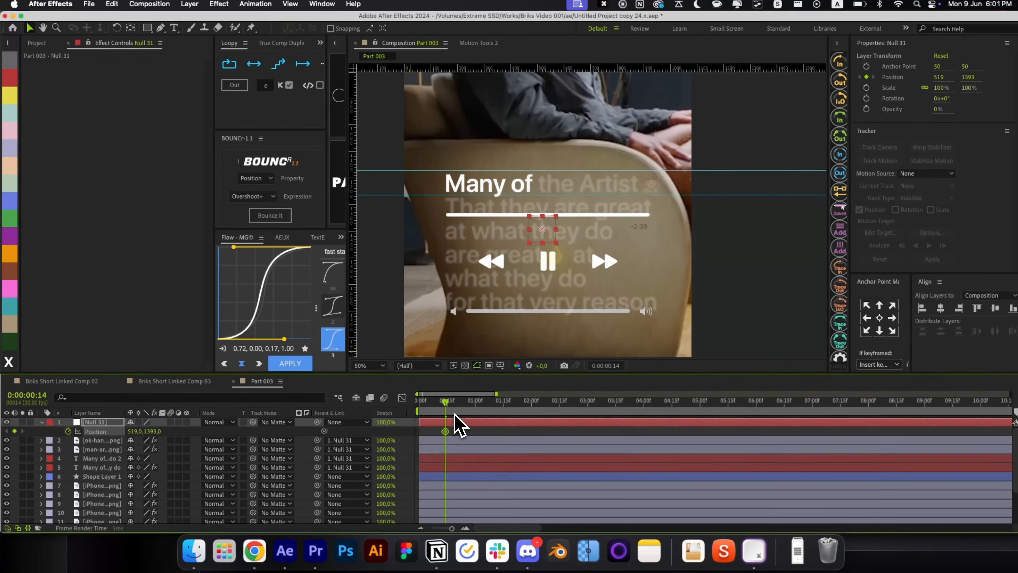
Step: Shift the null's first Position keyframe to about 0:00:00:23 and keyframe Position at 519, 1306 at 0:00:01:00
{"action": "left_click_drag", "start_coordinate": [462, 395], "coordinate": [480, 404]}
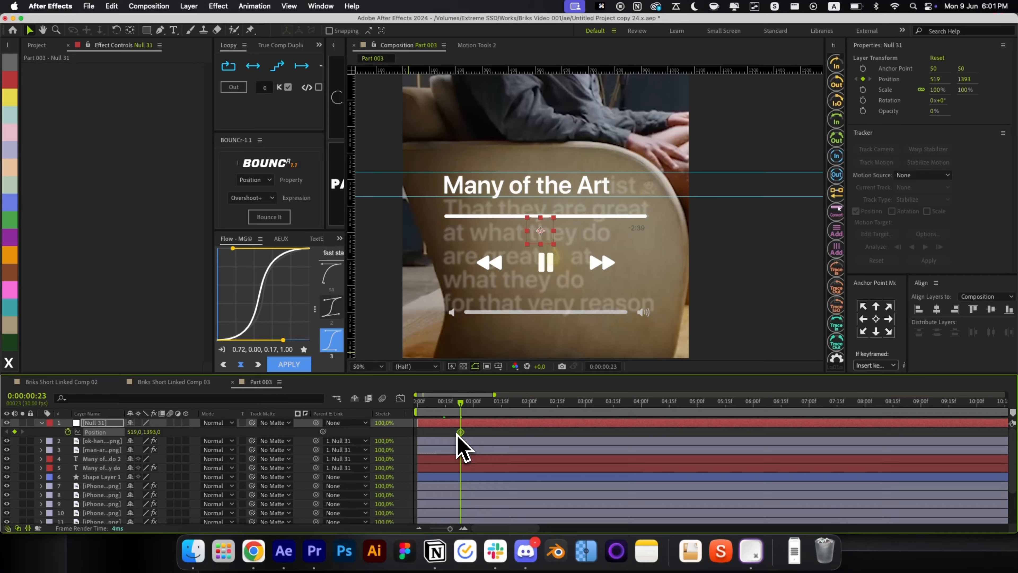
{"action": "key", "text": "super+shift+Right"}
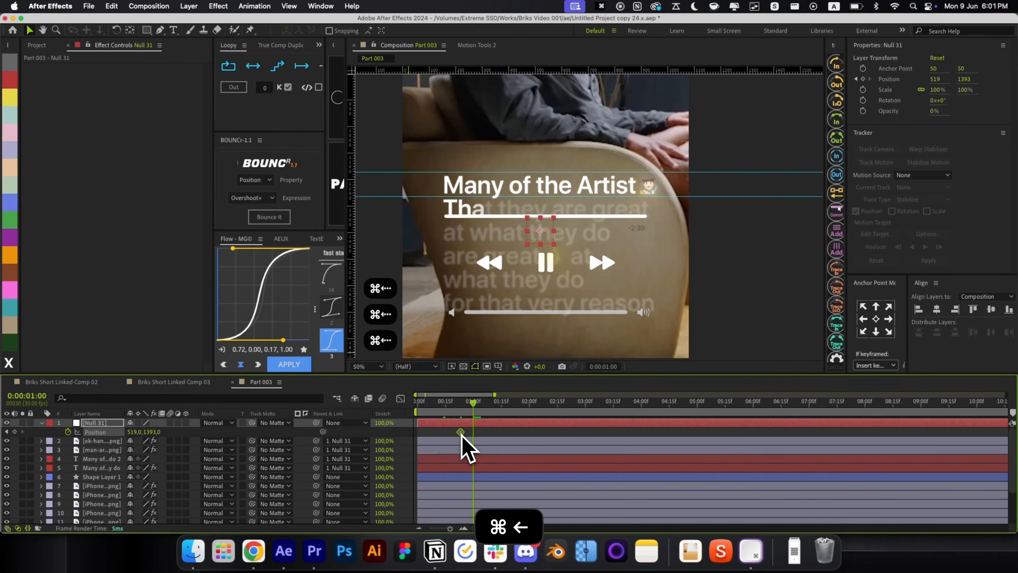
{"action": "left_click_drag", "start_coordinate": [161, 432], "coordinate": [111, 431]}
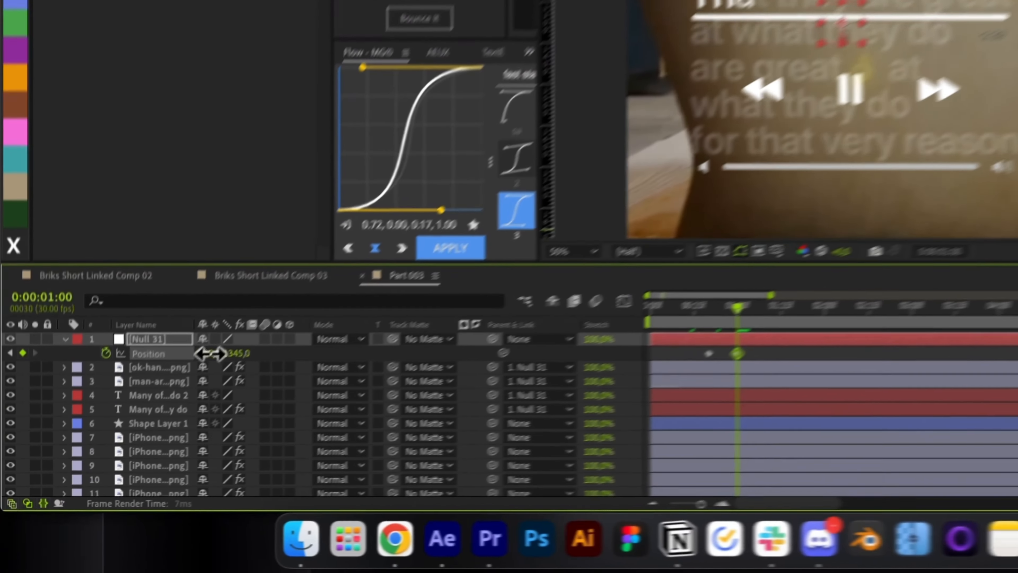
Step: Add a hold keyframe for the null's Position at 519, 1306 at 0:00:01:24, as "great" is being revealed
{"action": "key", "text": "super+shift+Right"}
{"action": "key", "text": "super+shift+Right"}
{"action": "key", "text": "super+shift+Right"}
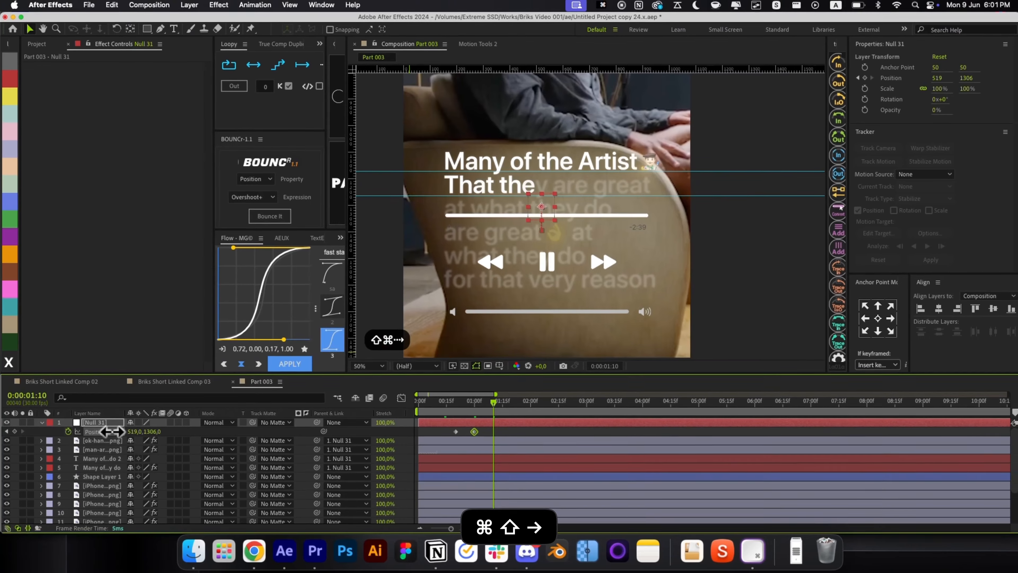
{"action": "key", "text": "super+Left"}
{"action": "key", "text": "super+Left"}
{"action": "key", "text": "super+Left"}
{"action": "key", "text": "super+Left"}
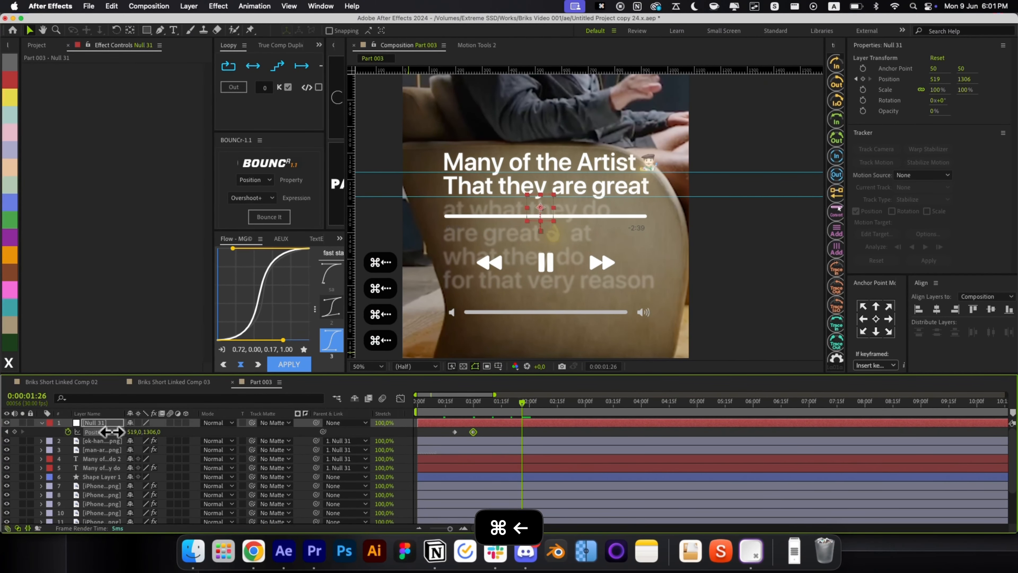
{"action": "key", "text": "super+Left"}
{"action": "key", "text": "super+Left"}
{"action": "key", "text": "super+Left"}
{"action": "key", "text": "super+Left"}
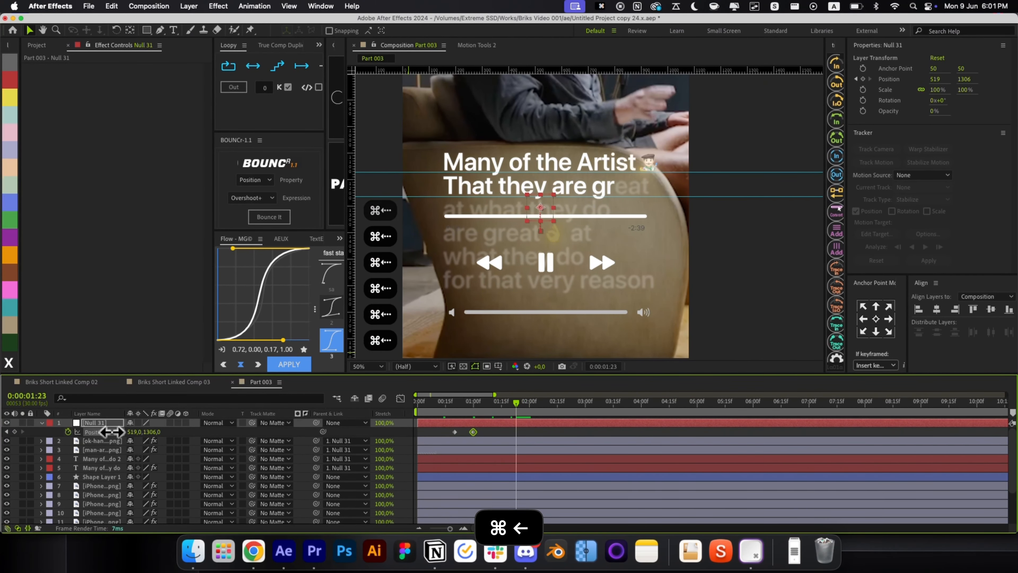
{"action": "key", "text": "super+Right"}
{"action": "key", "text": "super+Right"}
{"action": "key", "text": "super+Right"}
{"action": "key", "text": "super+Right"}
{"action": "key", "text": "super+Left"}
{"action": "key", "text": "super+Left"}
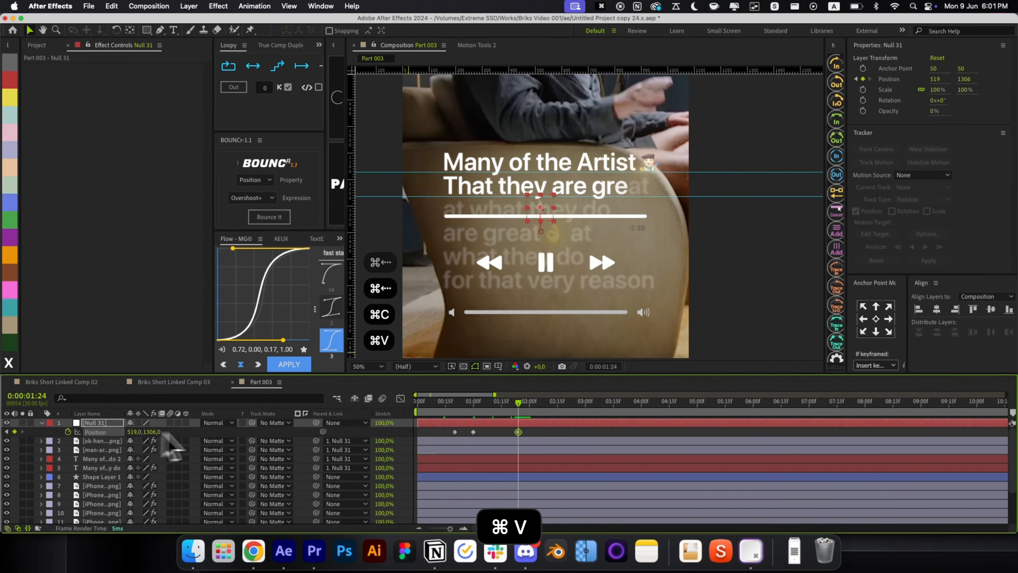
{"action": "key", "text": "super+z"}
{"action": "left_click", "coordinate": [16, 432]}
Step: Raise the null at 0:00:02:04 so "at what they do" sits between the guides, and keyframe a hold at about 0:00:02:11
{"action": "key", "text": "super+shift+Right"}
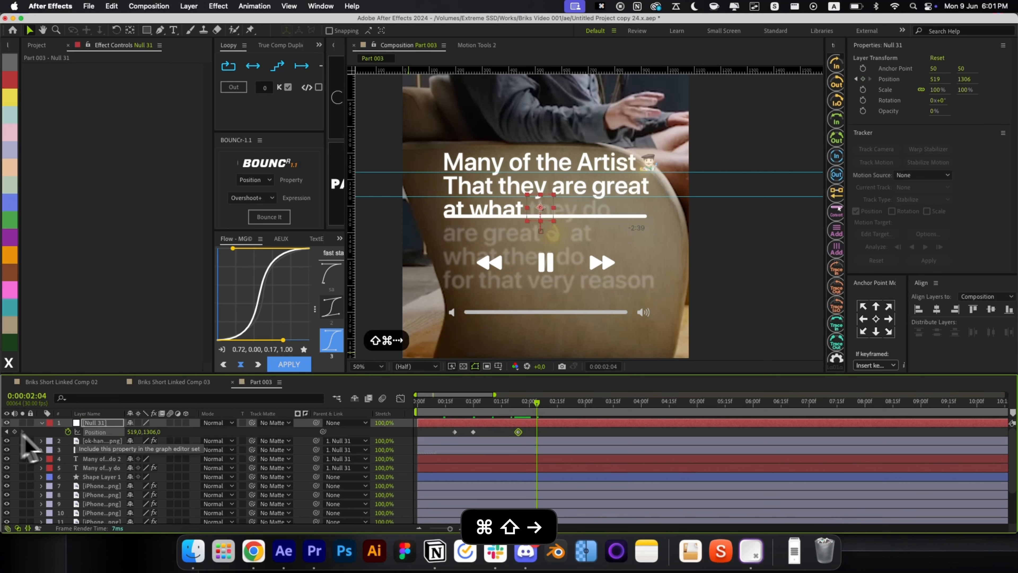
{"action": "left_click_drag", "start_coordinate": [157, 432], "coordinate": [78, 432]}
{"action": "key", "text": "super+shift+Right"}
{"action": "key", "text": "super+Left"}
{"action": "key", "text": "super+Left"}
{"action": "key", "text": "super+Left"}
{"action": "left_click", "coordinate": [15, 432]}
Step: Continue alternating raised and held Position keyframes for the remaining lyric lines, ending at 519, 951 at 0:00:03:21
{"action": "key", "text": "super+shift+Right"}
{"action": "key", "text": "super+shift+Right"}
{"action": "key", "text": "super+Right"}
{"action": "key", "text": "super+Left"}
{"action": "left_click", "coordinate": [15, 432]}
{"action": "key", "text": "super+shift+Right"}
{"action": "key", "text": "super+shift+Right"}
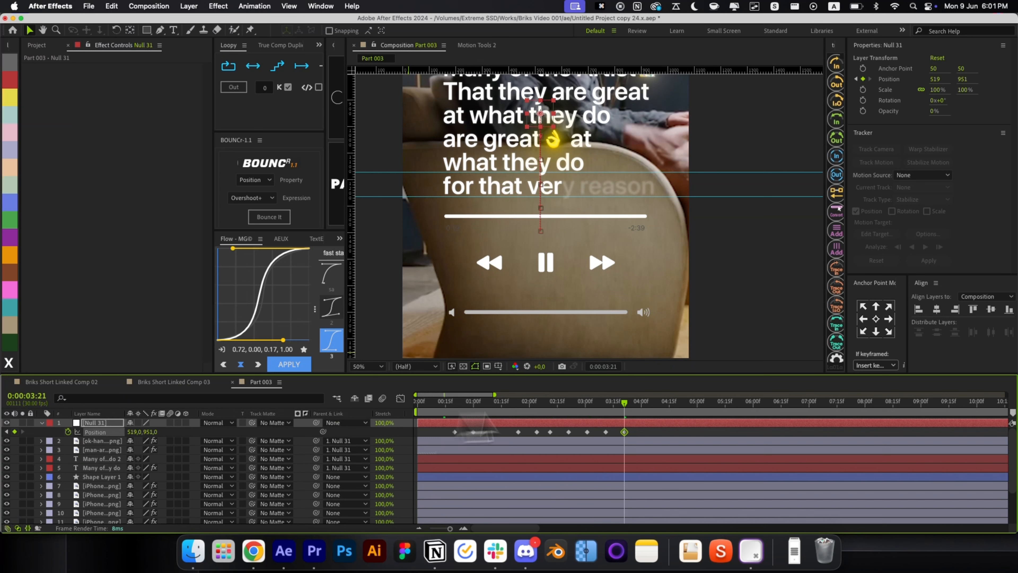
Step: Easy-ease all of the null's Position keyframes and apply the Flow curve 0.72, 0.00, 0.17, 1.00 to them
{"action": "left_click_drag", "start_coordinate": [638, 430], "coordinate": [446, 461]}
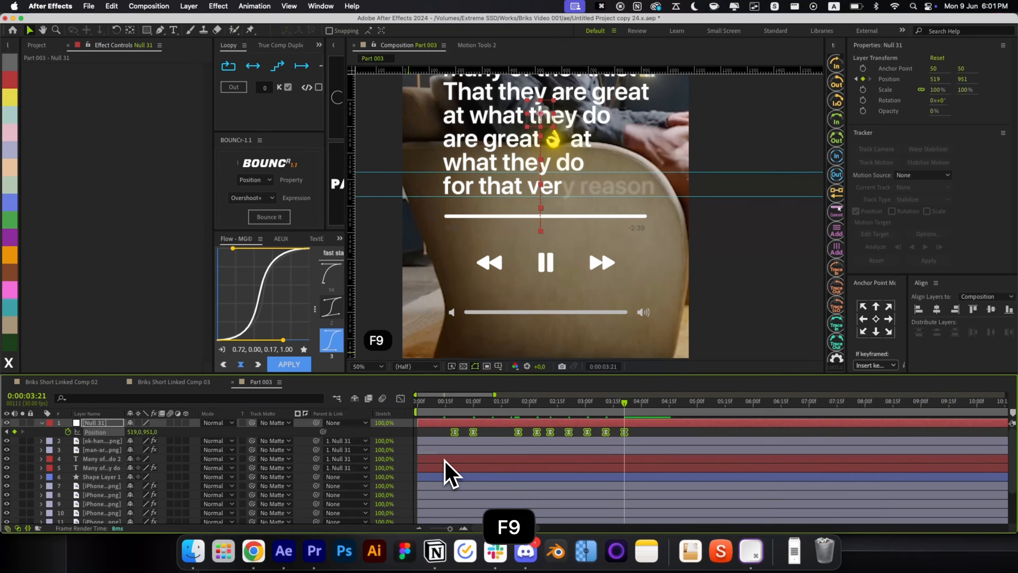
{"action": "left_click", "coordinate": [300, 363]}
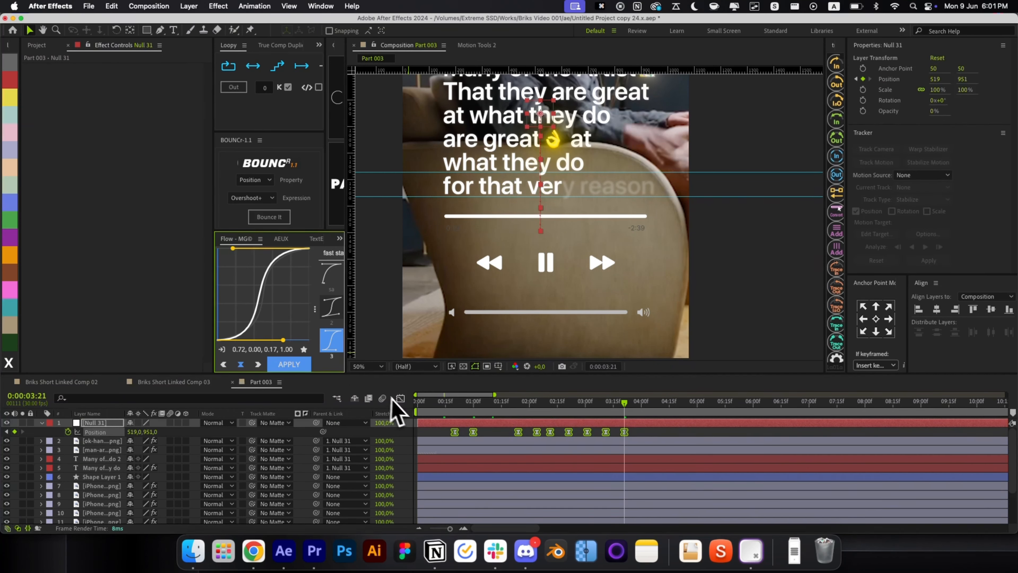
{"action": "left_click", "coordinate": [400, 399]}
{"action": "left_click", "coordinate": [402, 401]}
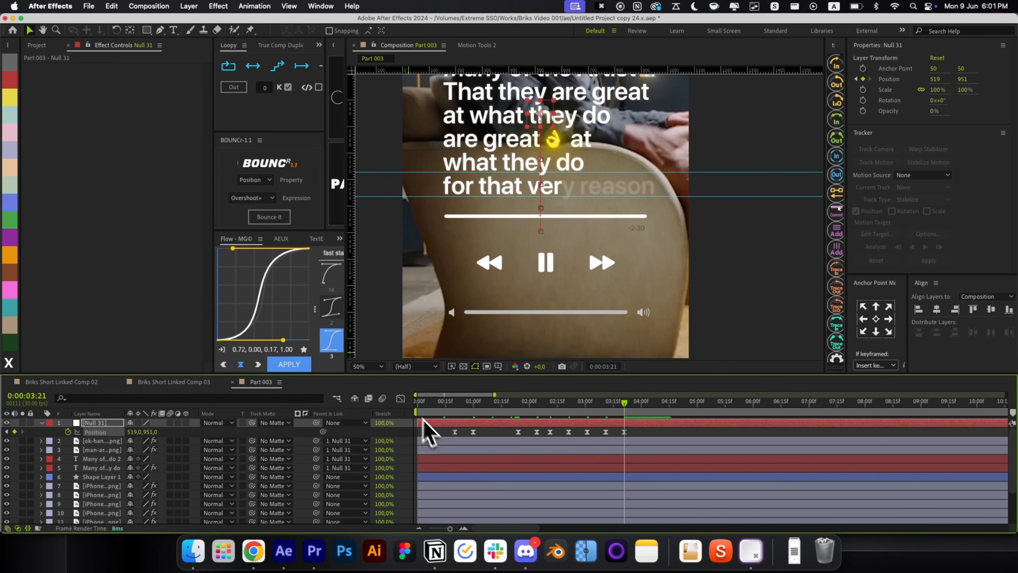
{"action": "left_click", "coordinate": [436, 432]}
Step: Hide the rulers and guides and pre-compose the null, both emoji layers and both text layers
{"action": "key", "text": "super+comma"}
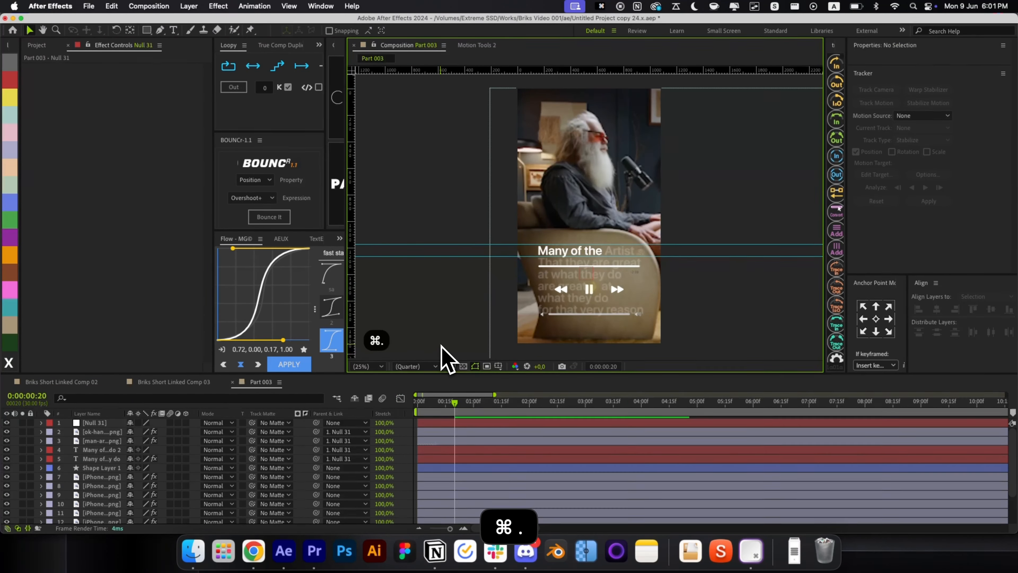
{"action": "key", "text": "super+r"}
{"action": "left_click", "coordinate": [452, 458]}
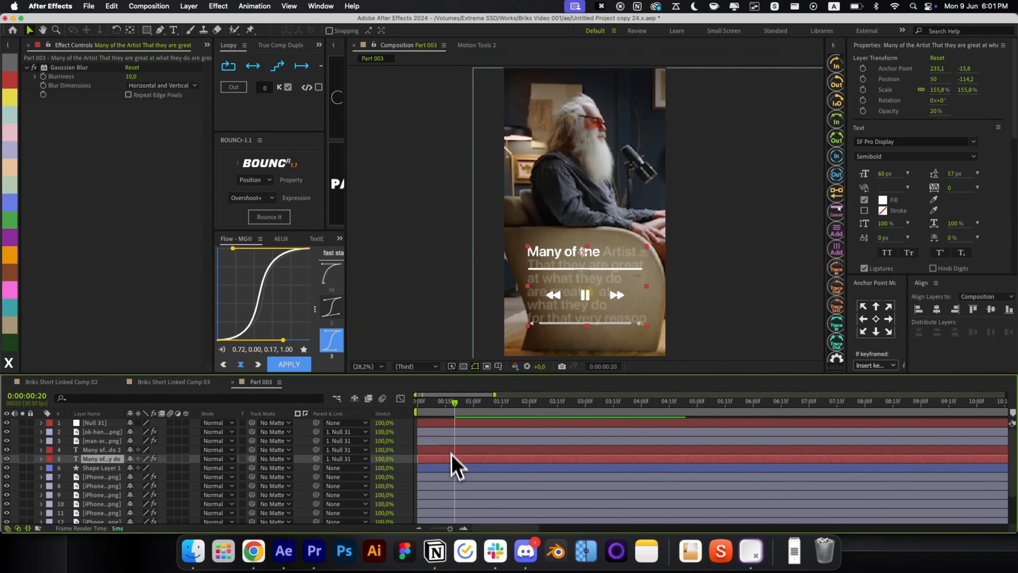
{"action": "left_click", "coordinate": [448, 424], "text": "shift"}
{"action": "key", "text": "shift+super+c"}
{"action": "left_click", "coordinate": [347, 368]}
Step: Draw a rectangular mask on the lyrics pre-comp around the line above the progress bar and set its feather to 22 pixels
{"action": "key", "text": "q"}
{"action": "scroll", "coordinate": [598, 283], "scroll_direction": "up", "scroll_amount": 2}
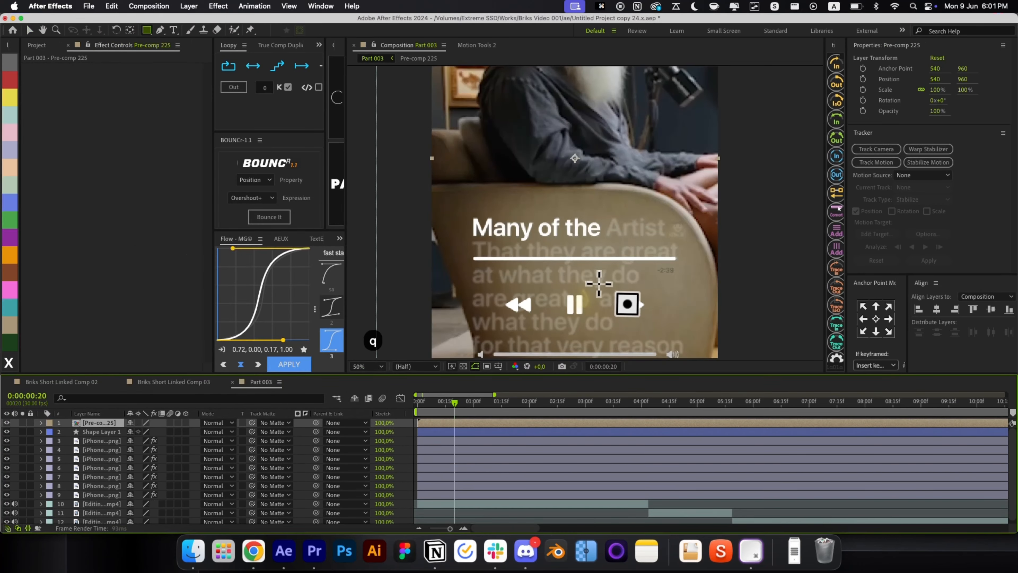
{"action": "left_click_drag", "start_coordinate": [465, 213], "coordinate": [555, 239]}
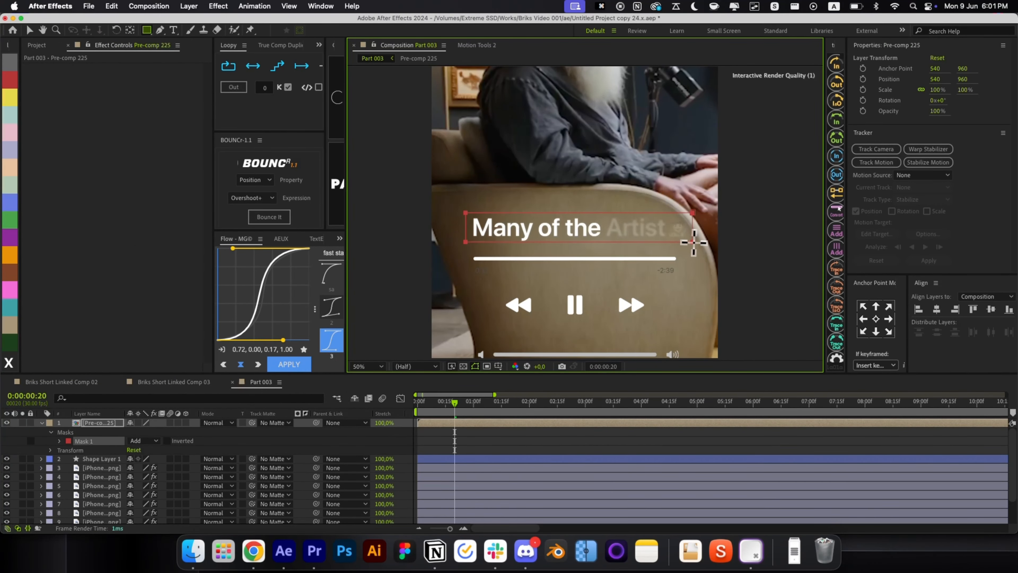
{"action": "type", "text": "f"}
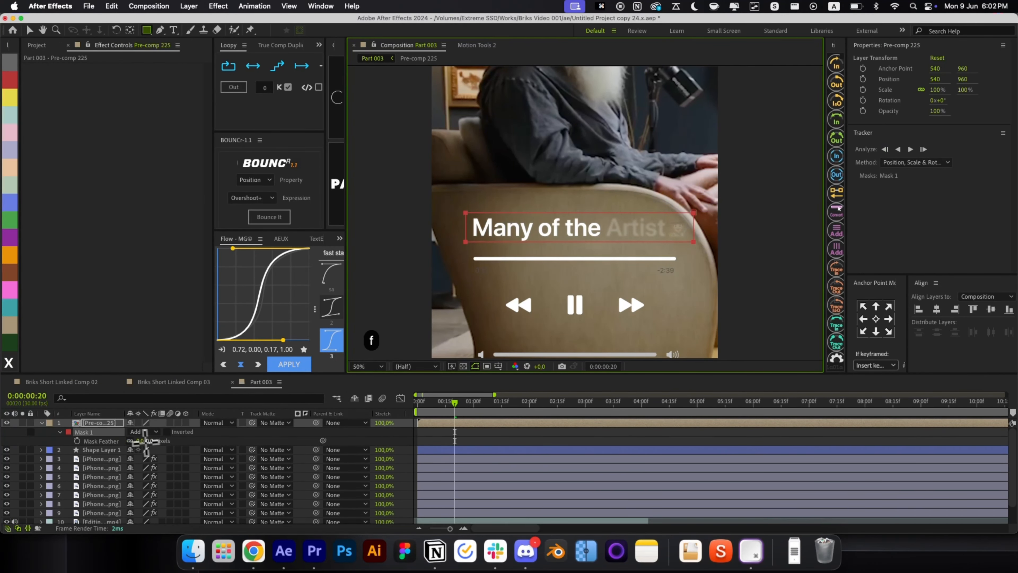
{"action": "type", "text": "22"}
{"action": "key", "text": "Return"}
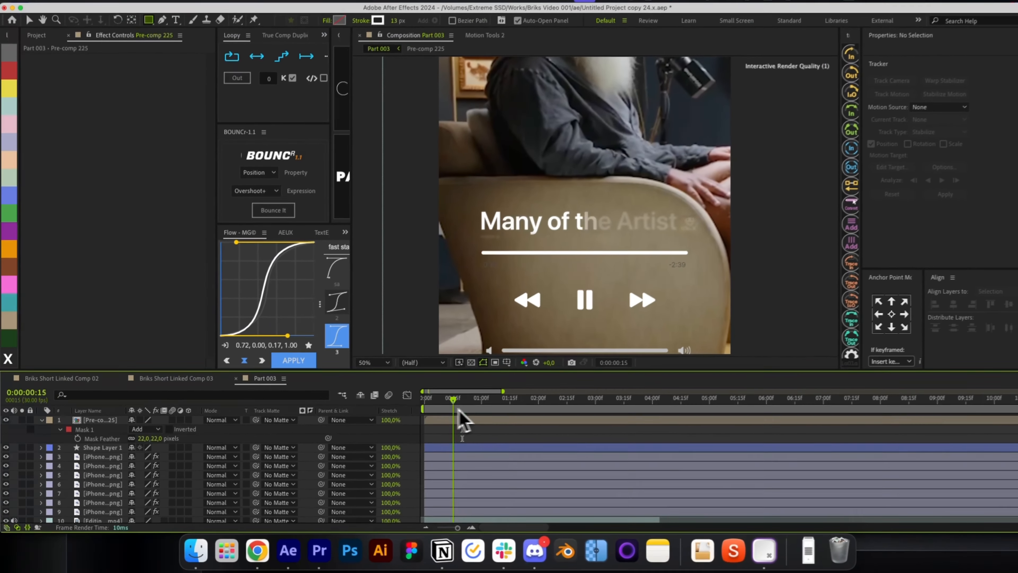
Step: Go to 0:00:01:05 and tighten the mask's upper and lower edges closer around the "That they are great" line
{"action": "left_click_drag", "start_coordinate": [458, 411], "coordinate": [491, 415]}
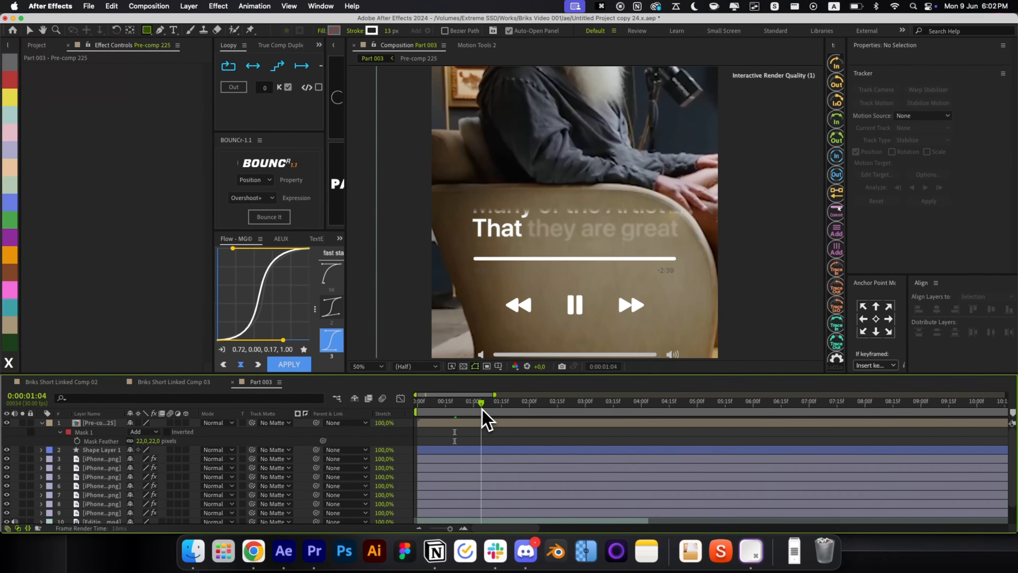
{"action": "left_click", "coordinate": [483, 423]}
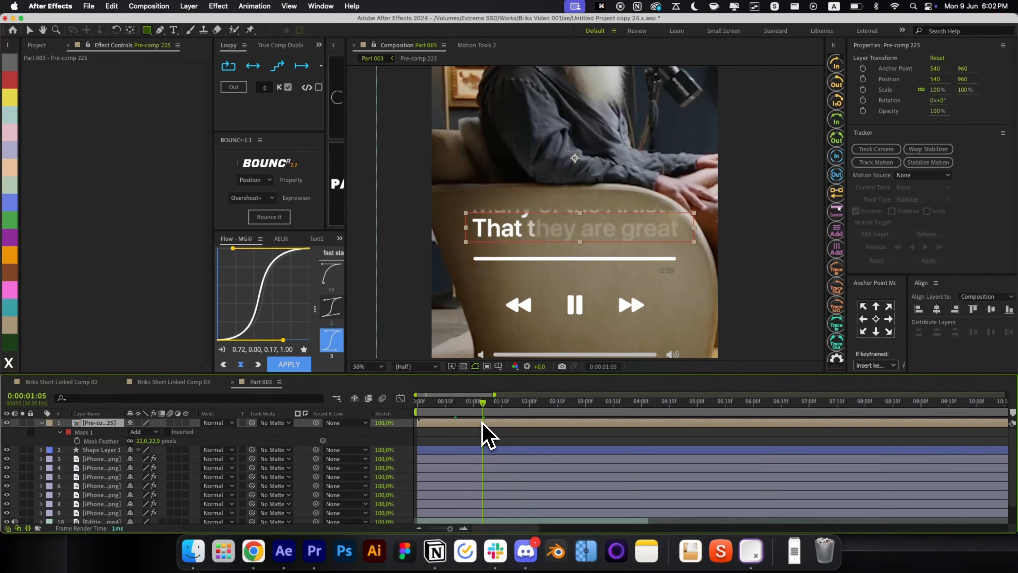
{"action": "key", "text": "v"}
{"action": "left_click", "coordinate": [568, 214]}
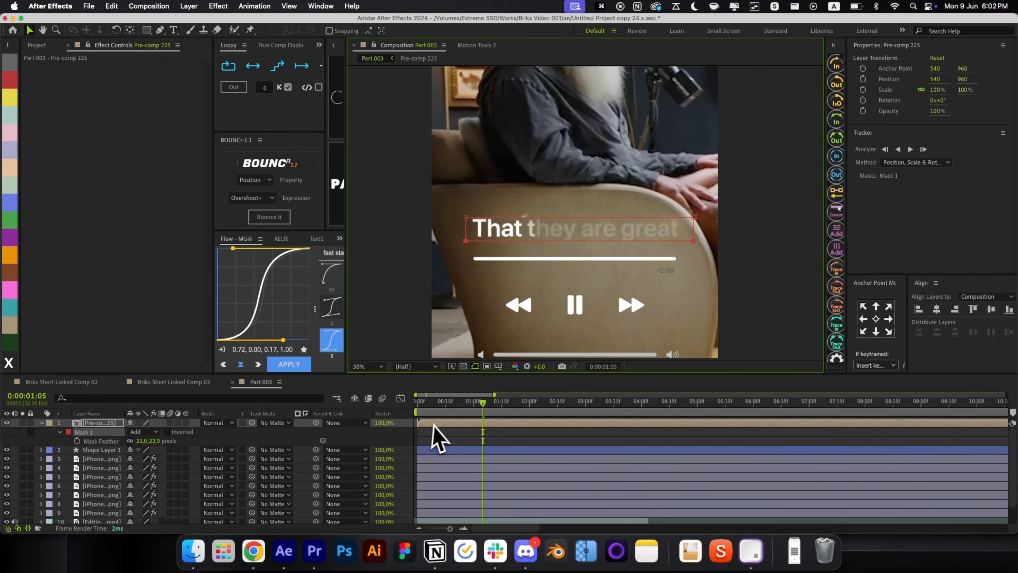
Step: Inside the lyrics pre-comp, set both text layers' line spacing to 73 and move the ok-hand emoji back into its gap in "are great at"
{"action": "double_click", "coordinate": [435, 424]}
{"action": "left_click_drag", "start_coordinate": [575, 306], "coordinate": [576, 228]}
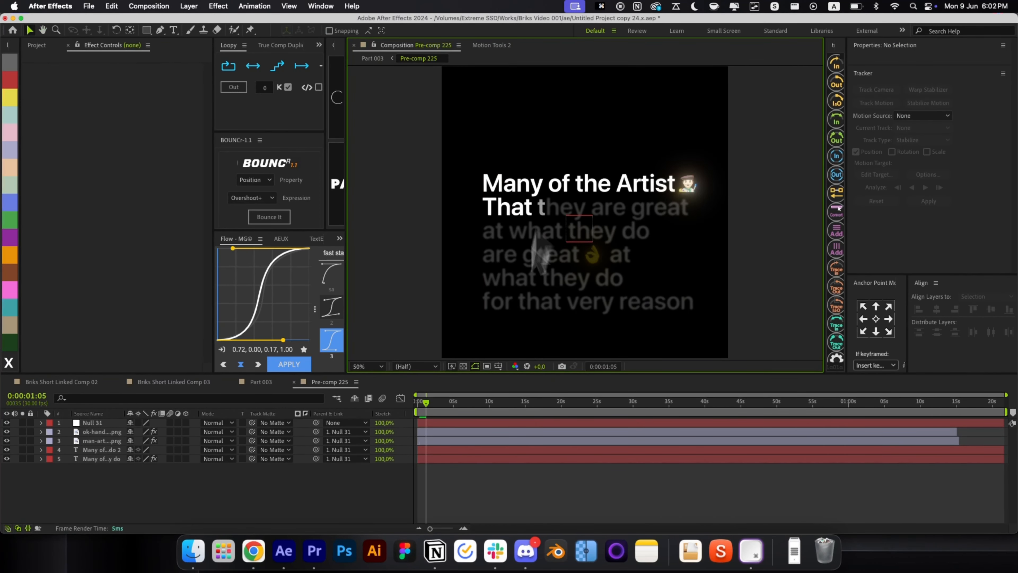
{"action": "left_click_drag", "start_coordinate": [441, 450], "coordinate": [437, 460]}
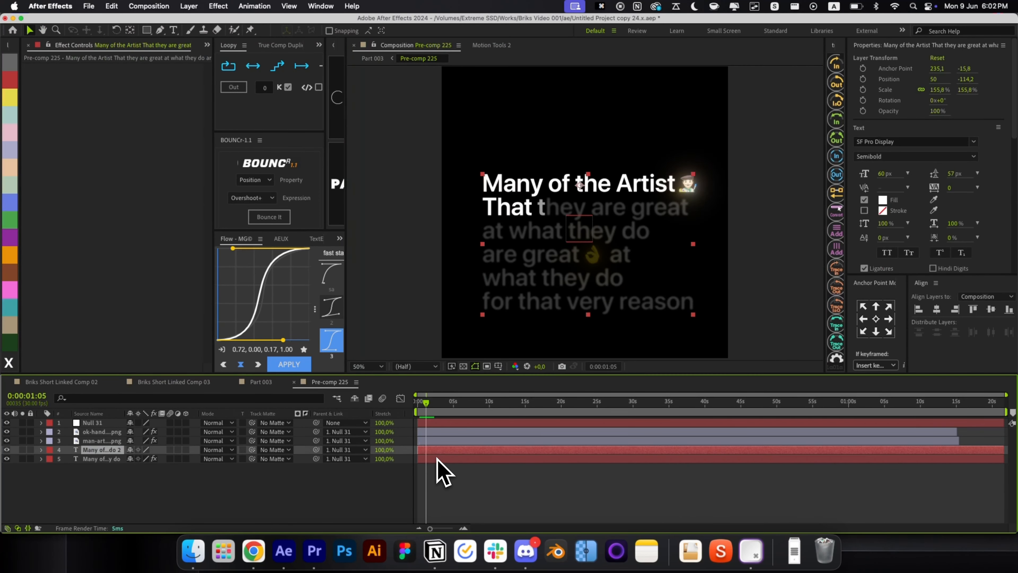
{"action": "left_click", "coordinate": [951, 173]}
{"action": "key", "text": "shift+Up"}
{"action": "key", "text": "shift+Up"}
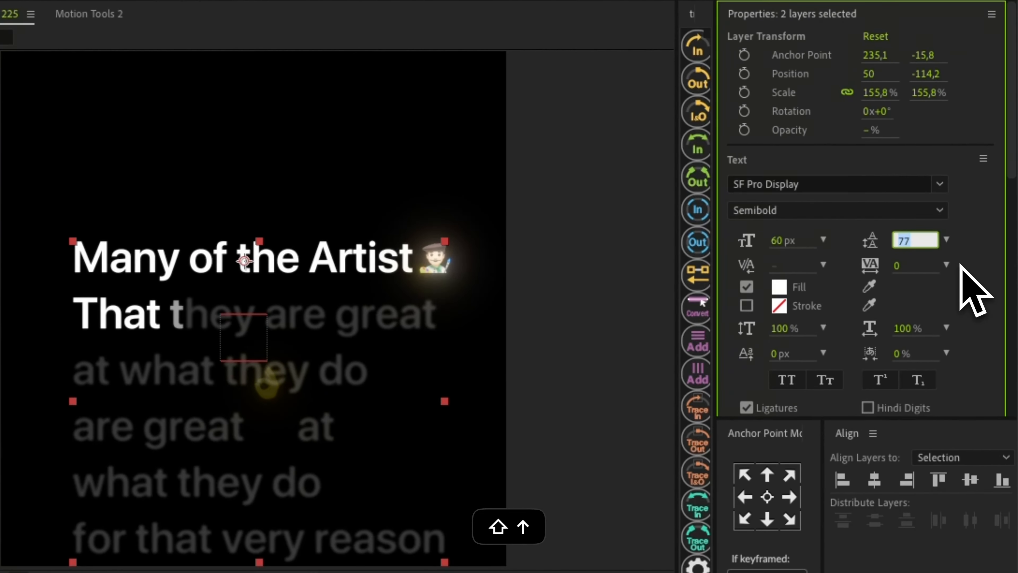
{"action": "key", "text": "Down"}
{"action": "key", "text": "Down"}
{"action": "key", "text": "Down"}
{"action": "key", "text": "Down"}
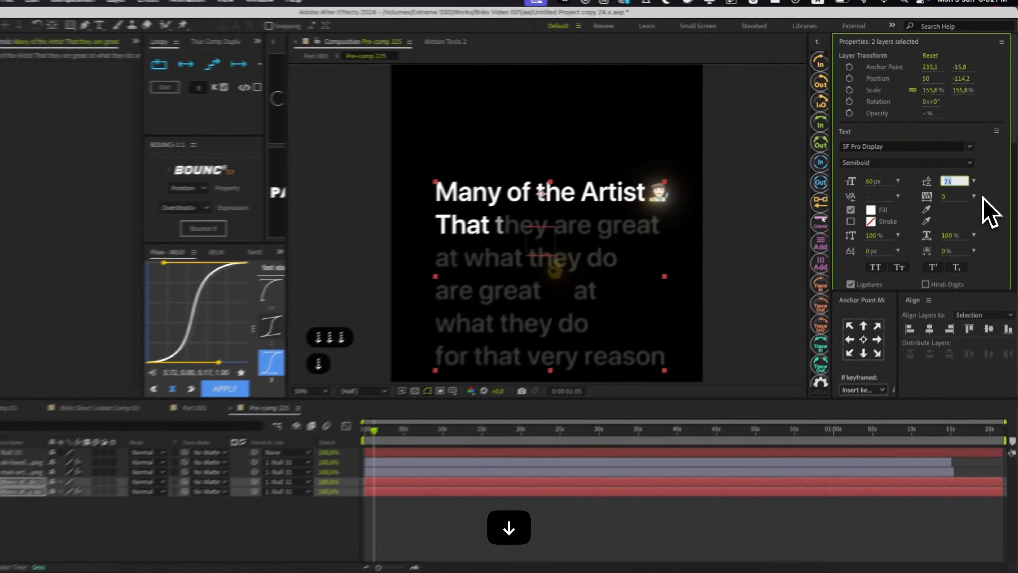
{"action": "left_click_drag", "start_coordinate": [555, 271], "coordinate": [558, 290]}
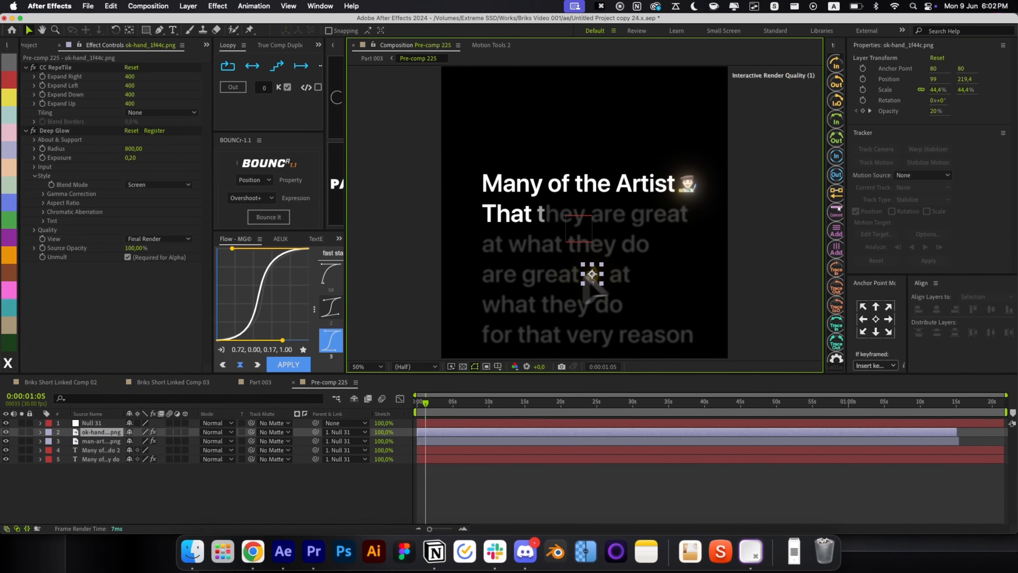
Step: Reveal the null's Position keyframes, show the rulers and place horizontal guides for aligning the lyric lines
{"action": "left_click", "coordinate": [432, 452]}
{"action": "key", "text": "u"}
{"action": "left_click_drag", "start_coordinate": [1004, 421], "coordinate": [476, 422]}
{"action": "key", "text": "super+r"}
{"action": "left_click_drag", "start_coordinate": [556, 70], "coordinate": [479, 219]}
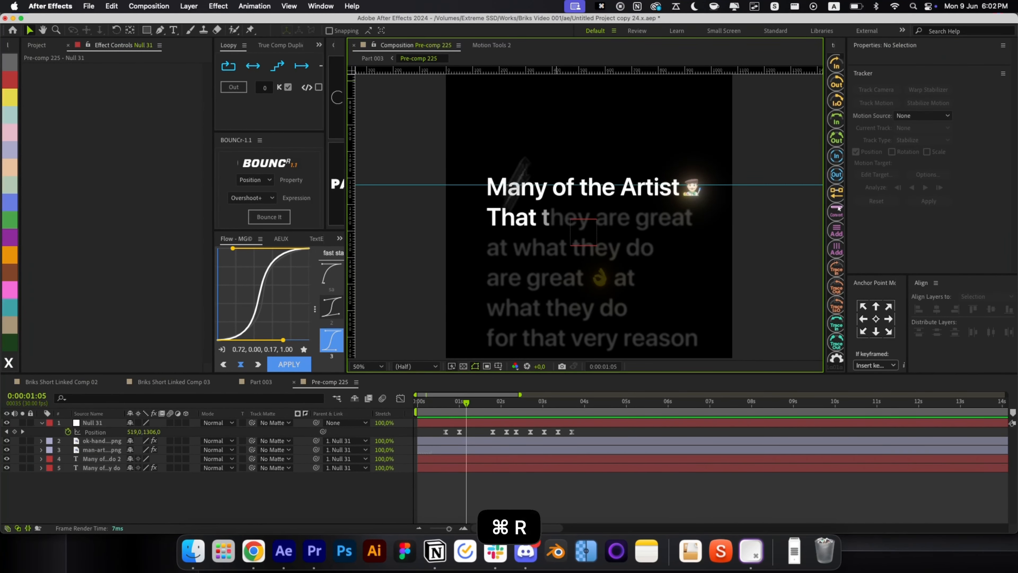
Step: Readjust the null's Position keyframes to the wider line spacing, copying each raised value to its hold keyframe, and return to Part 003
{"action": "key", "text": "super+c"}
{"action": "key", "text": "super+v"}
{"action": "key", "text": "k"}
{"action": "key", "text": "super+c"}
{"action": "key", "text": "u"}
{"action": "left_click_drag", "start_coordinate": [141, 432], "coordinate": [104, 433]}
{"action": "key", "text": "u"}
{"action": "key", "text": "k"}
{"action": "key", "text": "k"}
{"action": "key", "text": "super+c"}
{"action": "key", "text": "k"}
{"action": "key", "text": "super+v"}
{"action": "key", "text": "k"}
{"action": "key", "text": "k"}
{"action": "left_click", "coordinate": [95, 432]}
{"action": "key", "text": "super+w"}
{"action": "key", "text": "alt+slash"}
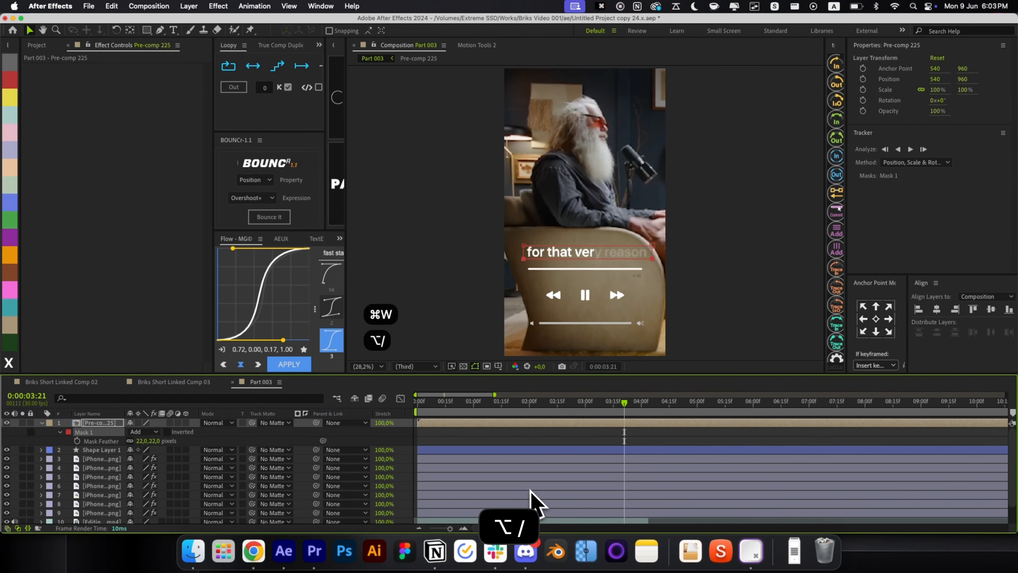
Step: Check the scroll around 0:00:01:08, set the lyrics mask's feather to 26 pixels and collapse the layer
{"action": "left_click", "coordinate": [492, 434]}
{"action": "left_click_drag", "start_coordinate": [488, 404], "coordinate": [462, 417]}
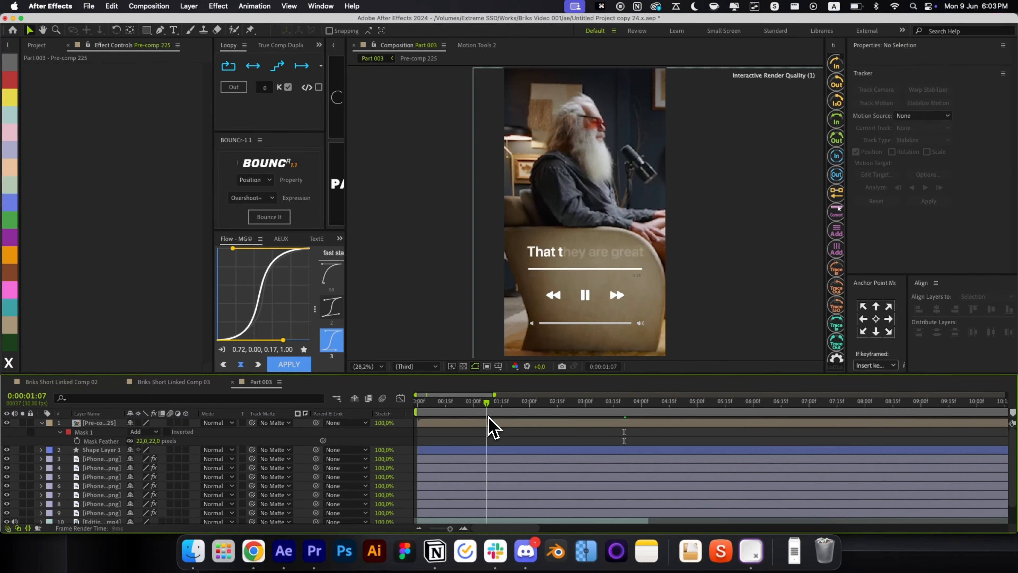
{"action": "left_click", "coordinate": [424, 423]}
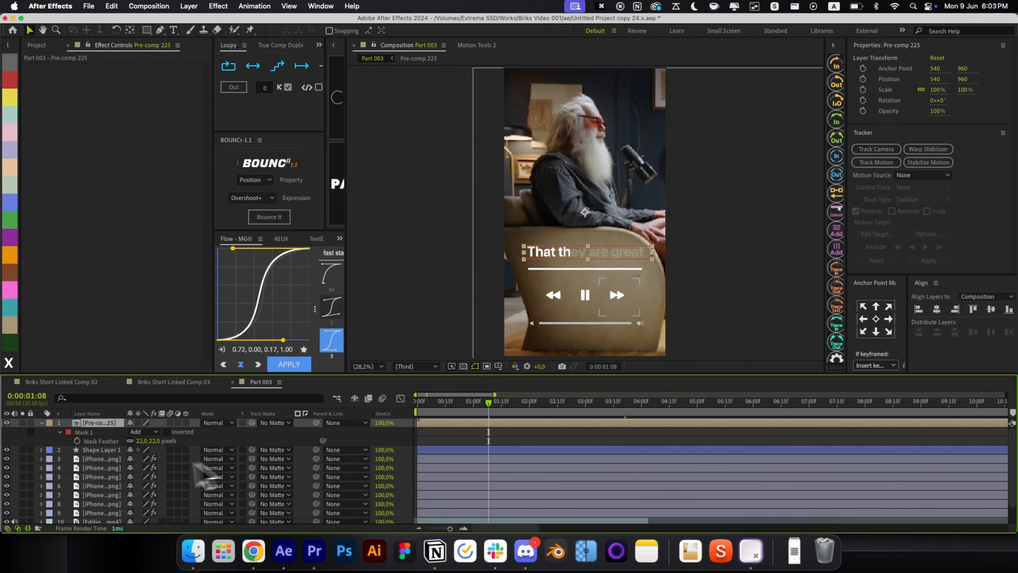
{"action": "left_click", "coordinate": [141, 441]}
{"action": "type", "text": "26"}
{"action": "key", "text": "Return"}
{"action": "key", "text": "r"}
{"action": "key", "text": "r"}
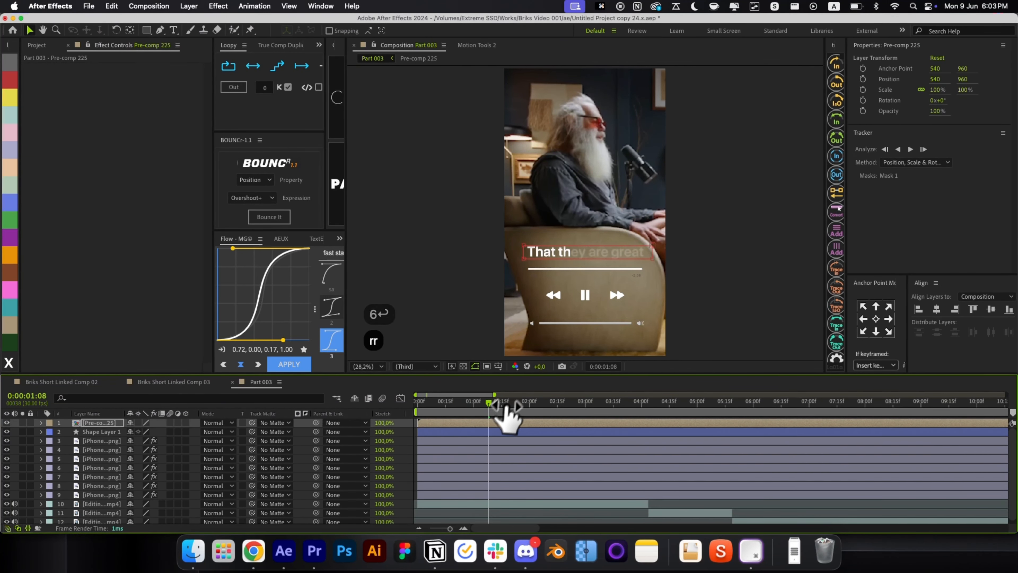
Step: Preview the lyrics from the start up to the video cut and time-stretch the lyrics pre-comp to 95%, holding its in-point
{"action": "key", "text": "Home"}
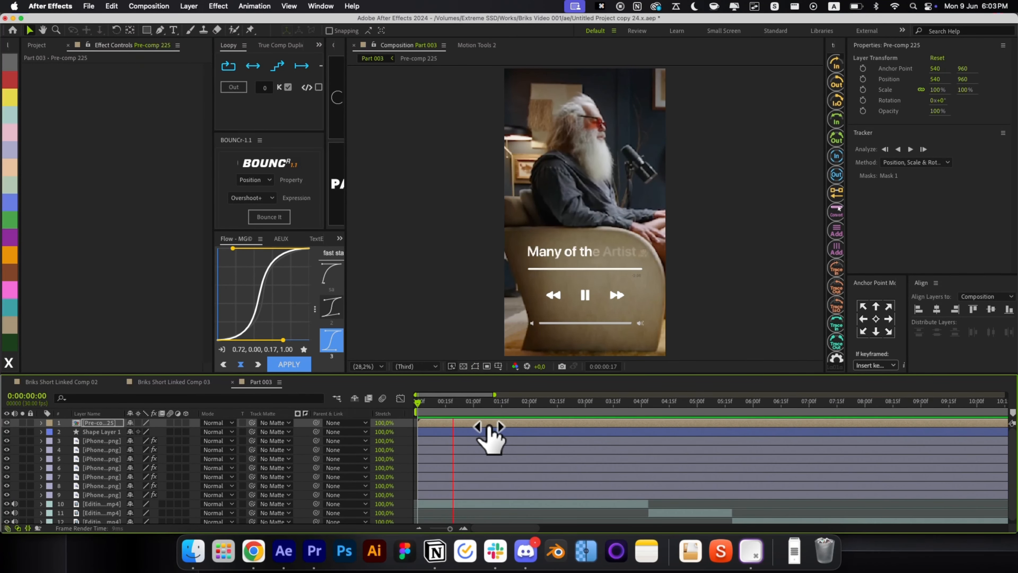
{"action": "key", "text": "space"}
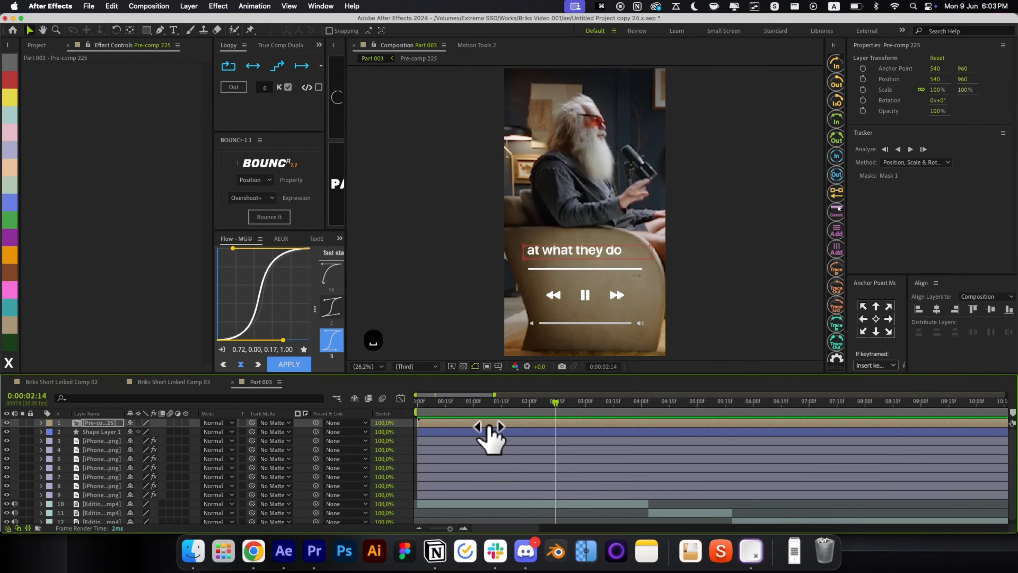
{"action": "key", "text": "space"}
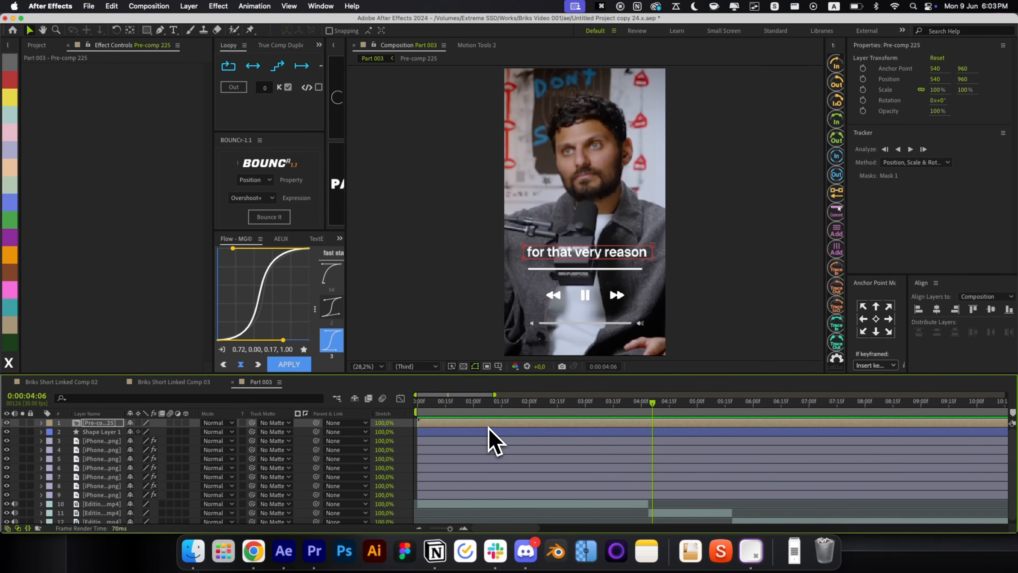
{"action": "left_click", "coordinate": [649, 405]}
{"action": "left_click_drag", "start_coordinate": [649, 409], "coordinate": [636, 412]}
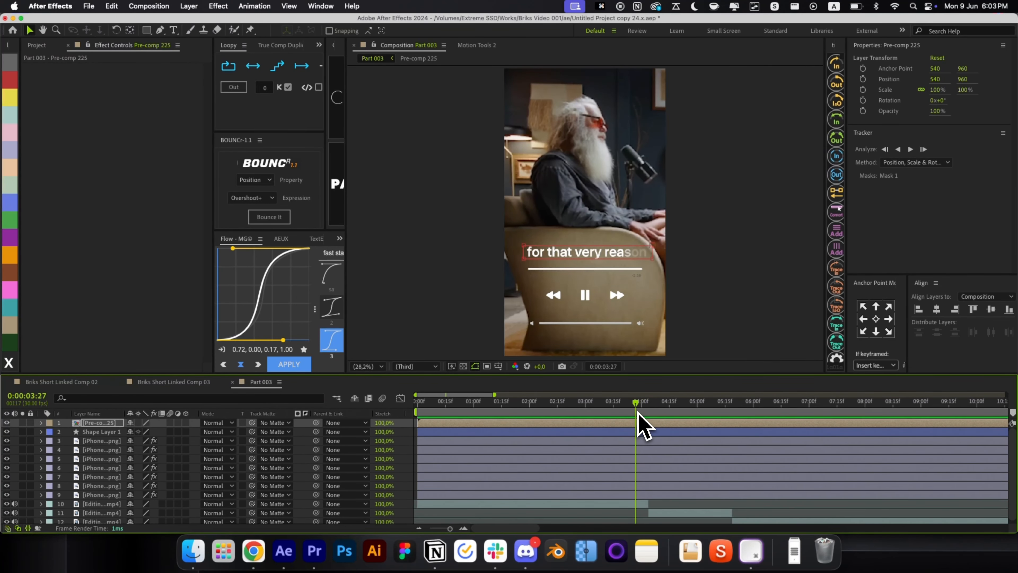
{"action": "key", "text": "super+r"}
{"action": "left_click_drag", "start_coordinate": [201, 182], "coordinate": [469, 145]}
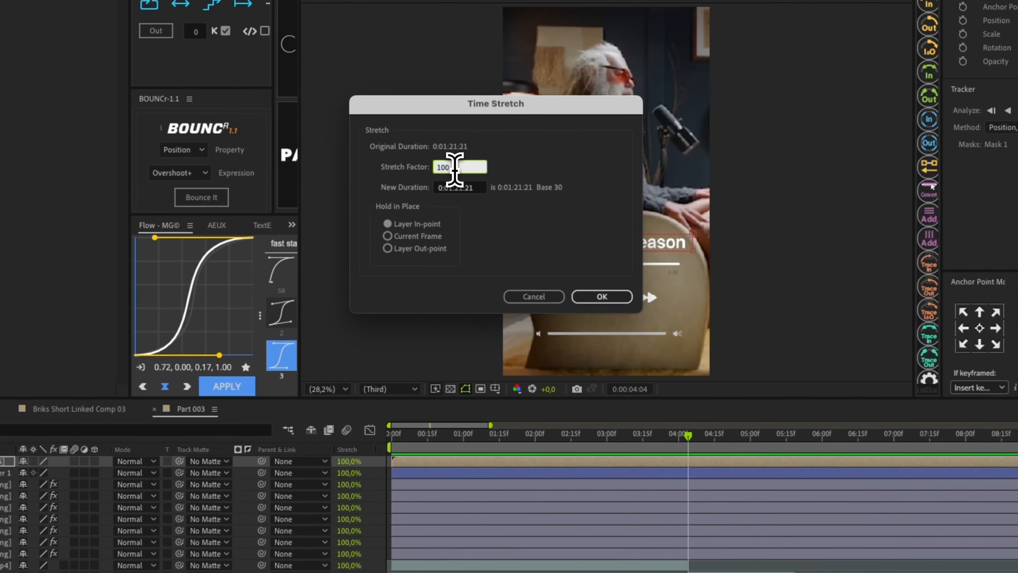
{"action": "type", "text": "95"}
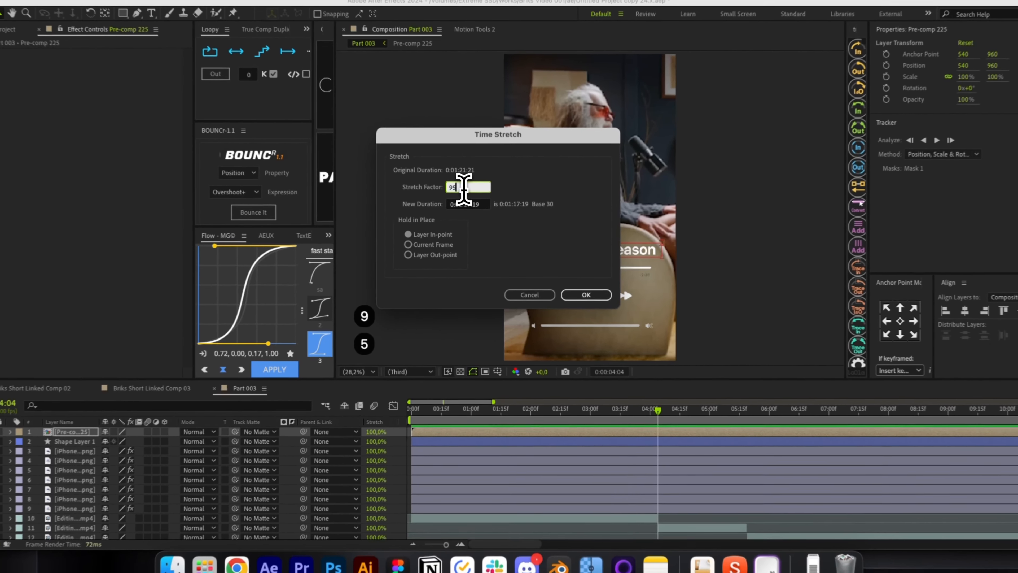
{"action": "key", "text": "Return"}
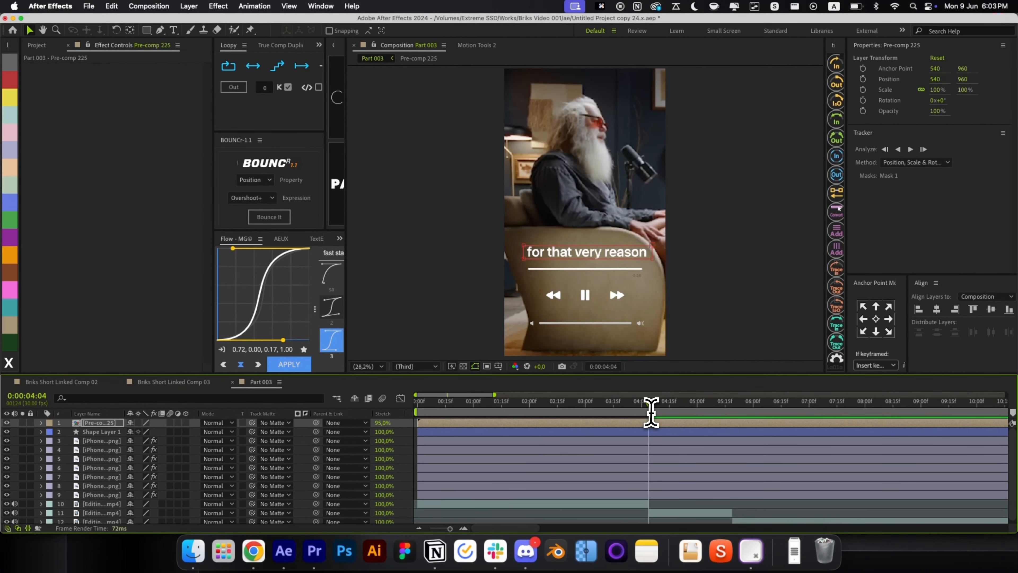
Step: Trim the end of the lyrics pre-comp to 0:00:04:04 and return to 0:00:00:04
{"action": "key", "text": "alt+bracketright"}
{"action": "key", "text": "super+Right"}
{"action": "left_click_drag", "start_coordinate": [651, 412], "coordinate": [431, 437]}
Step: Apply the Invert effect to the topmost iPhone image layer of the player and check the time labels and controls up close
{"action": "left_click", "coordinate": [595, 298]}
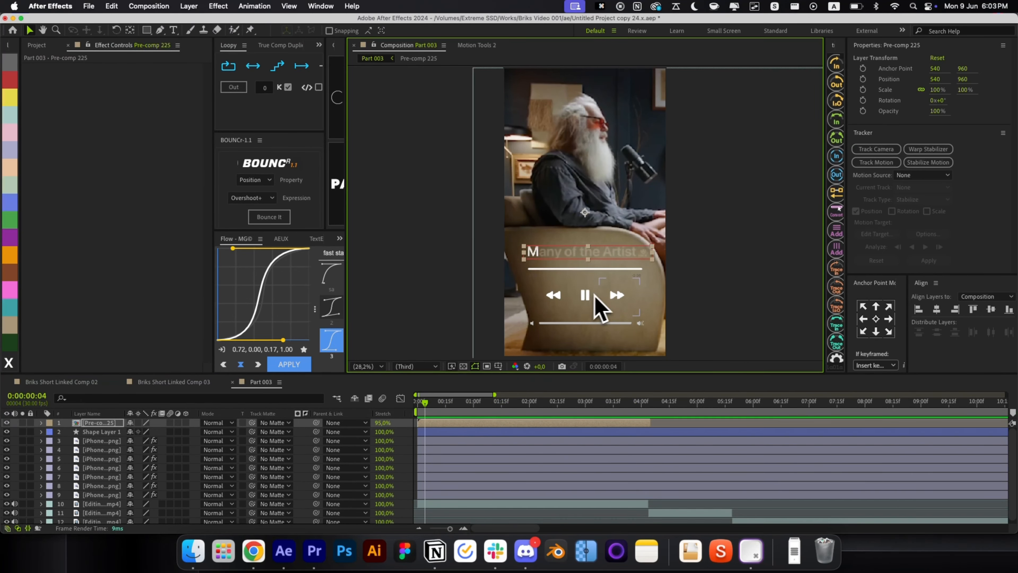
{"action": "key", "text": "alt+space"}
{"action": "type", "text": "inv"}
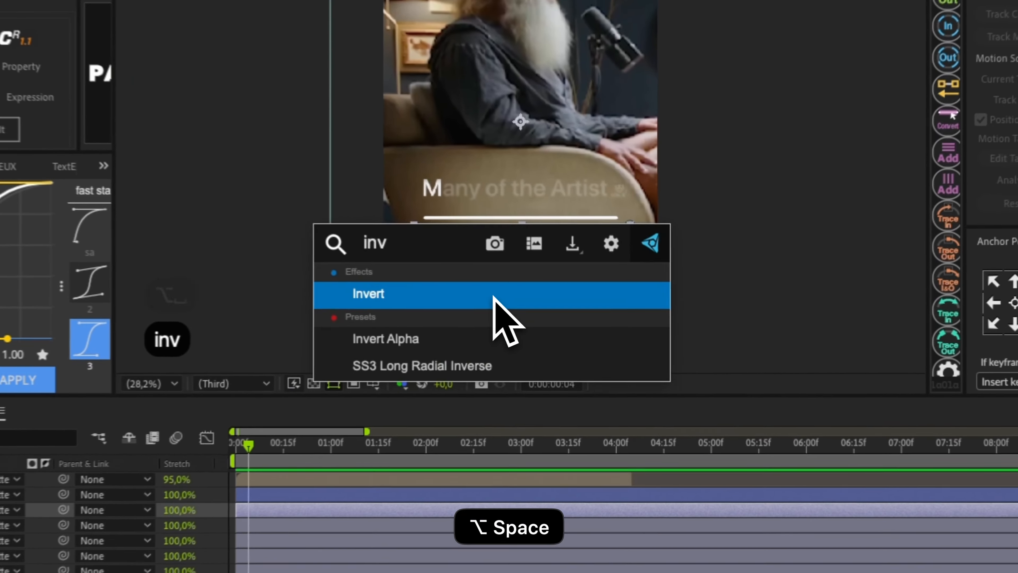
{"action": "key", "text": "Return"}
{"action": "left_click", "coordinate": [785, 313]}
{"action": "scroll", "coordinate": [517, 287], "scroll_direction": "up", "scroll_amount": 3}
{"action": "left_click_drag", "start_coordinate": [517, 288], "coordinate": [511, 178]}
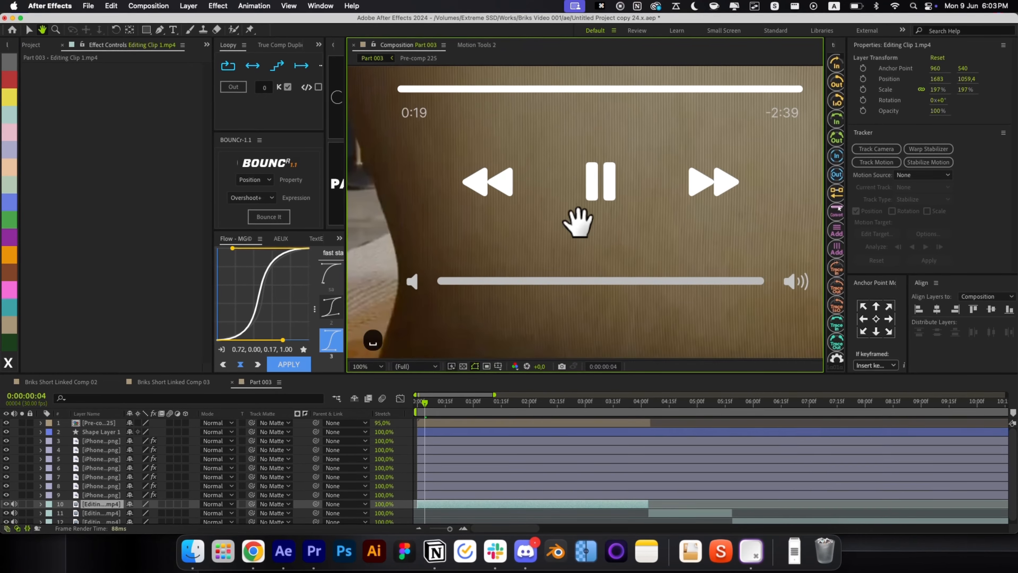
Step: Add a TrimPack Trim In animation to the progress bar's Shape Layer 1 at 0:00:00:00 and reveal its End keyframes
{"action": "left_click", "coordinate": [465, 431]}
{"action": "key", "text": "alt+slash"}
{"action": "left_click", "coordinate": [446, 403]}
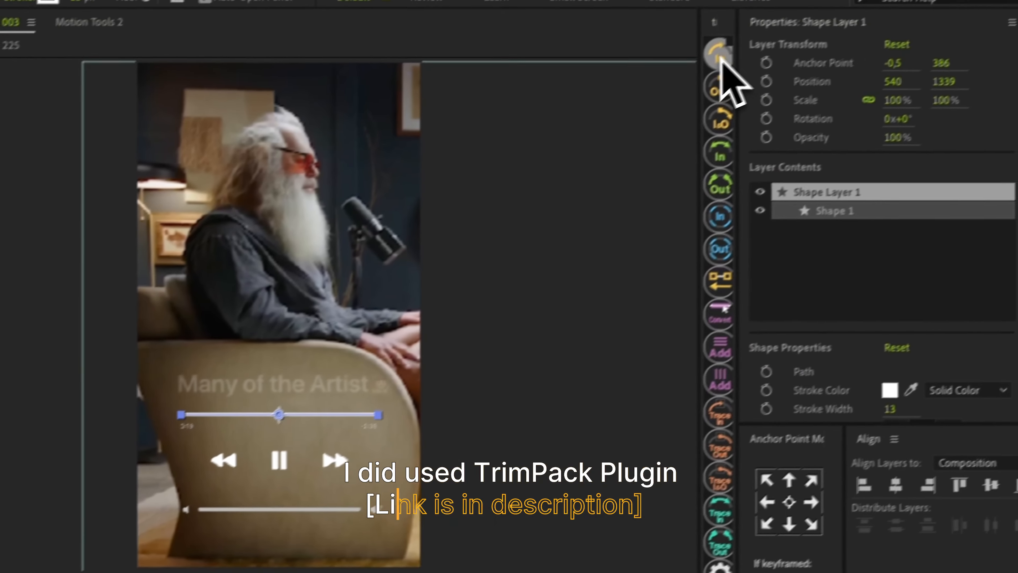
{"action": "left_click", "coordinate": [836, 64]}
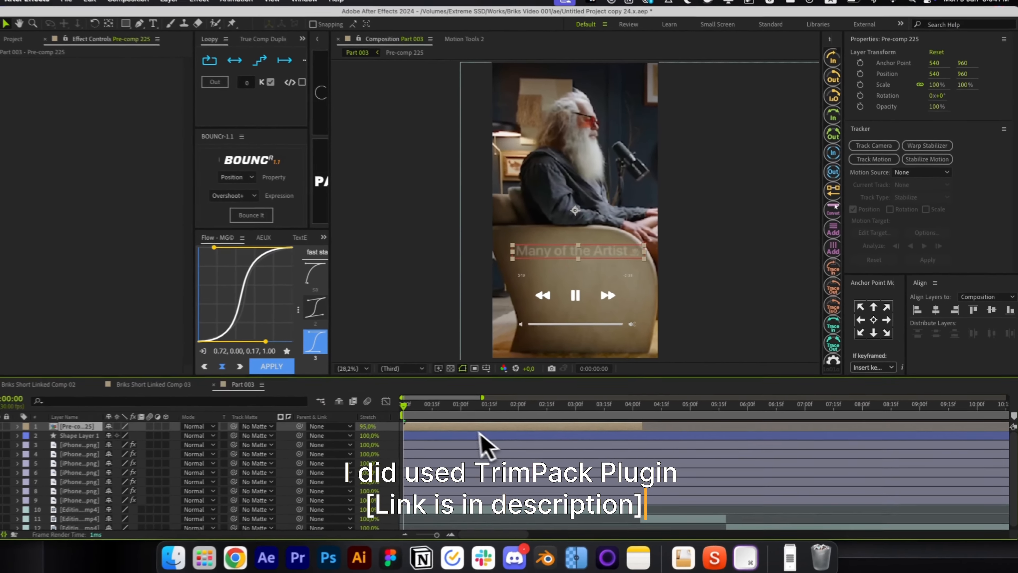
{"action": "key", "text": "u"}
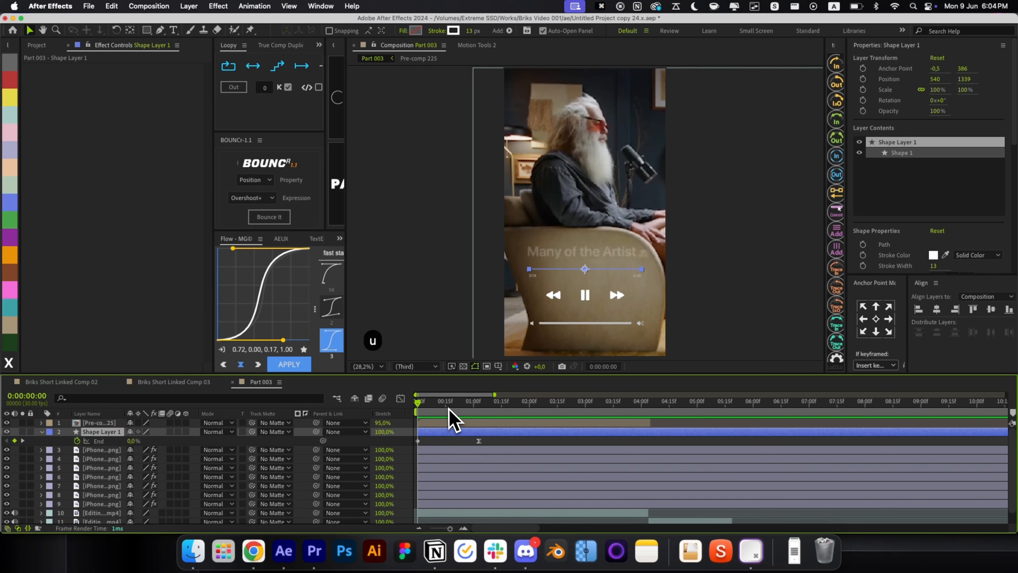
Step: Add an End keyframe at 0:00:01:03 on Shape Layer 1 and delete the 100% keyframe at 0:00:04:02
{"action": "left_click_drag", "start_coordinate": [448, 408], "coordinate": [480, 407]}
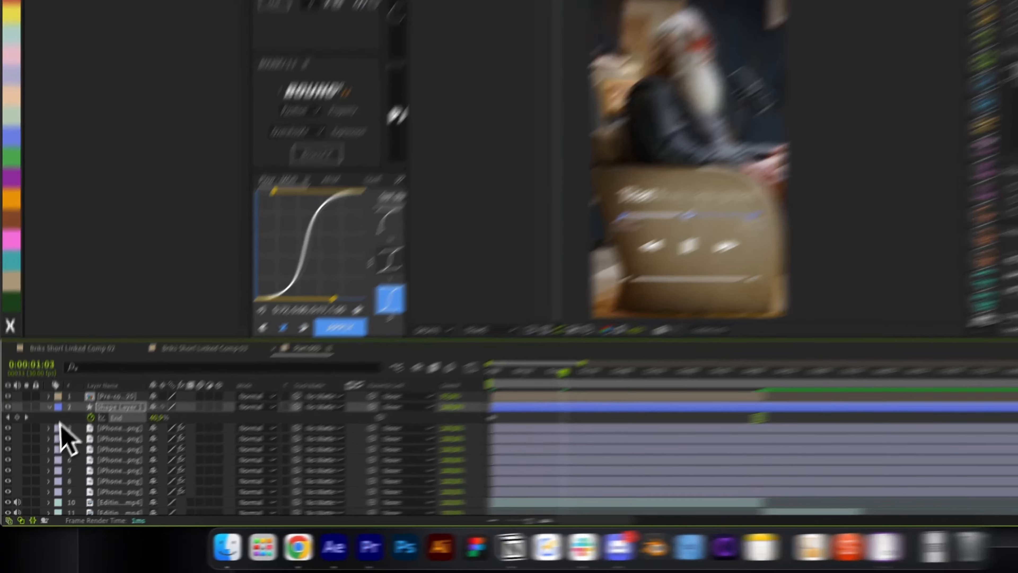
{"action": "left_click", "coordinate": [14, 441]}
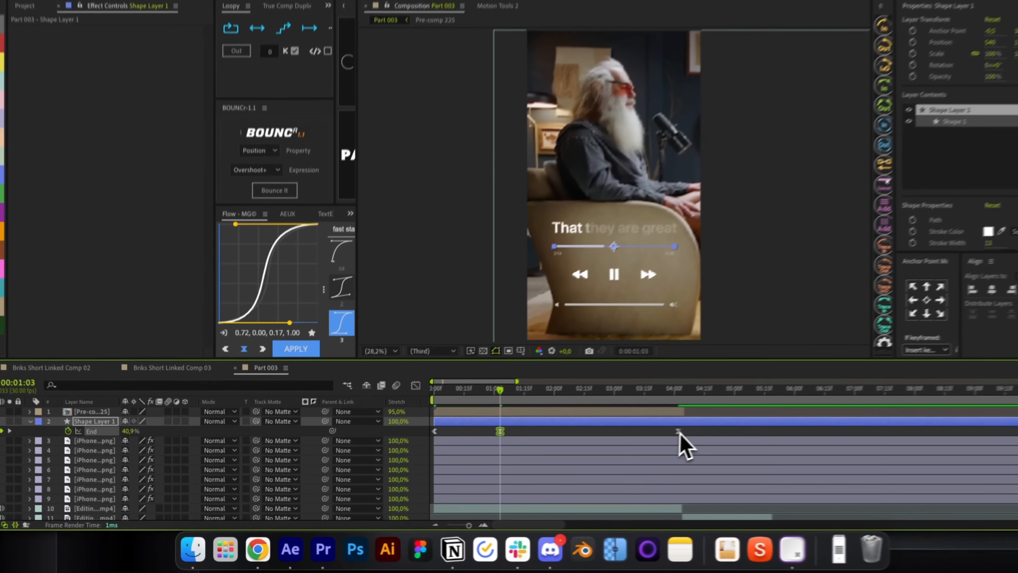
{"action": "left_click", "coordinate": [677, 431]}
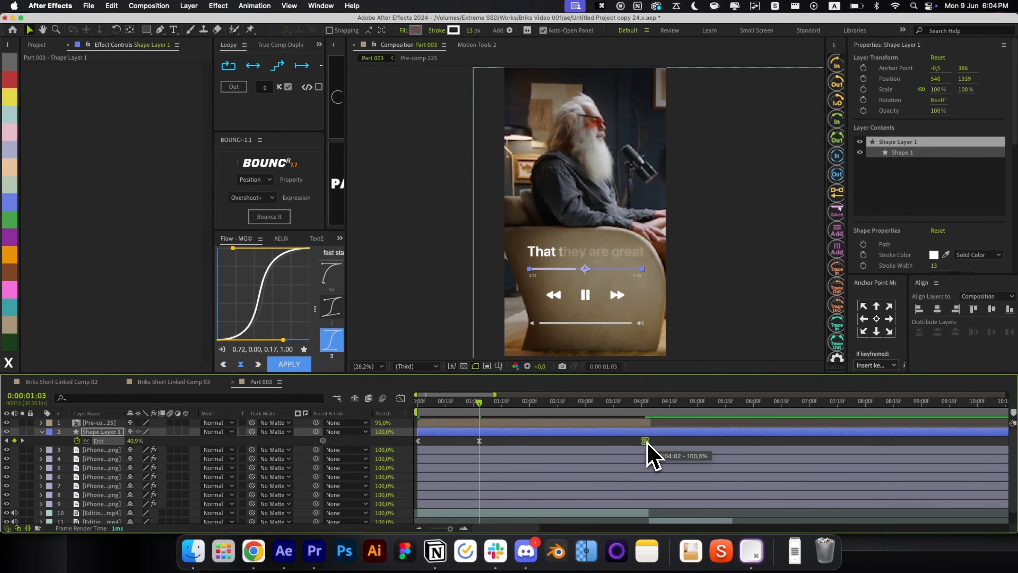
{"action": "key", "text": "BackSpace"}
Step: Duplicate the progress bar layer, remove the trim path from the lower Shape Layer 1 and hide the layer controls
{"action": "left_click", "coordinate": [554, 433]}
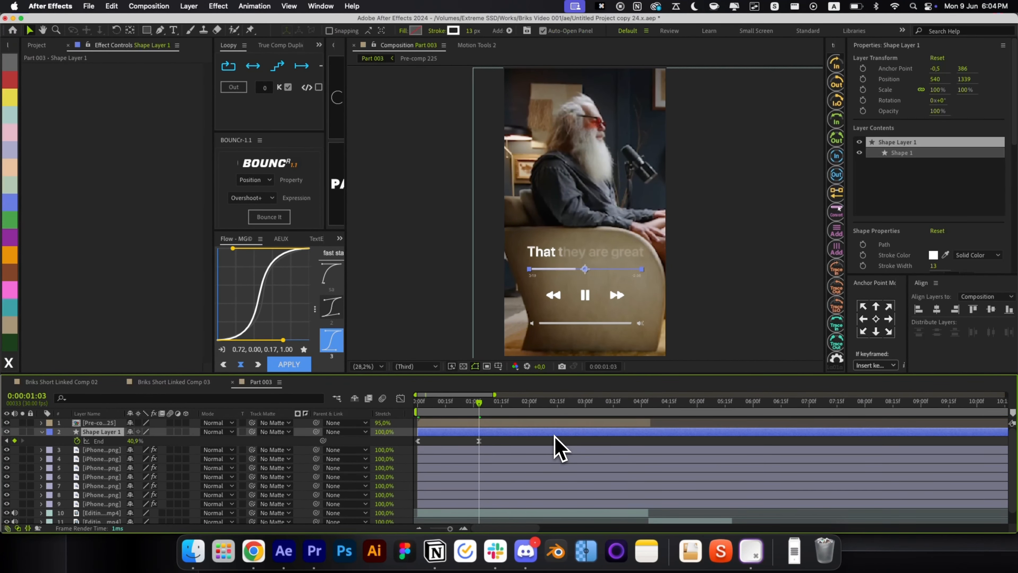
{"action": "key", "text": "cmd+d"}
{"action": "left_click", "coordinate": [542, 442]}
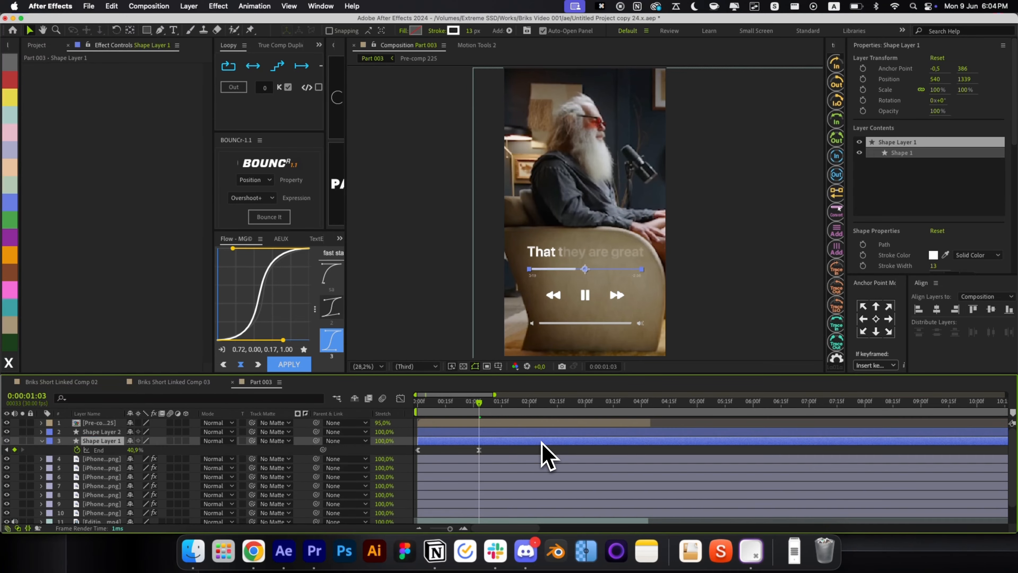
{"action": "key", "text": "m"}
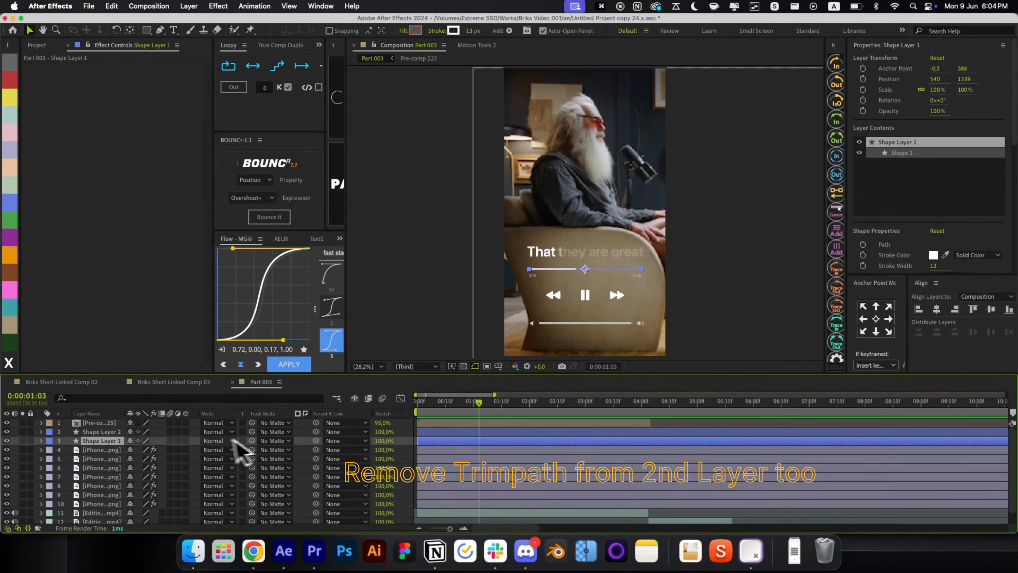
{"action": "key", "text": "u"}
{"action": "key", "text": "u"}
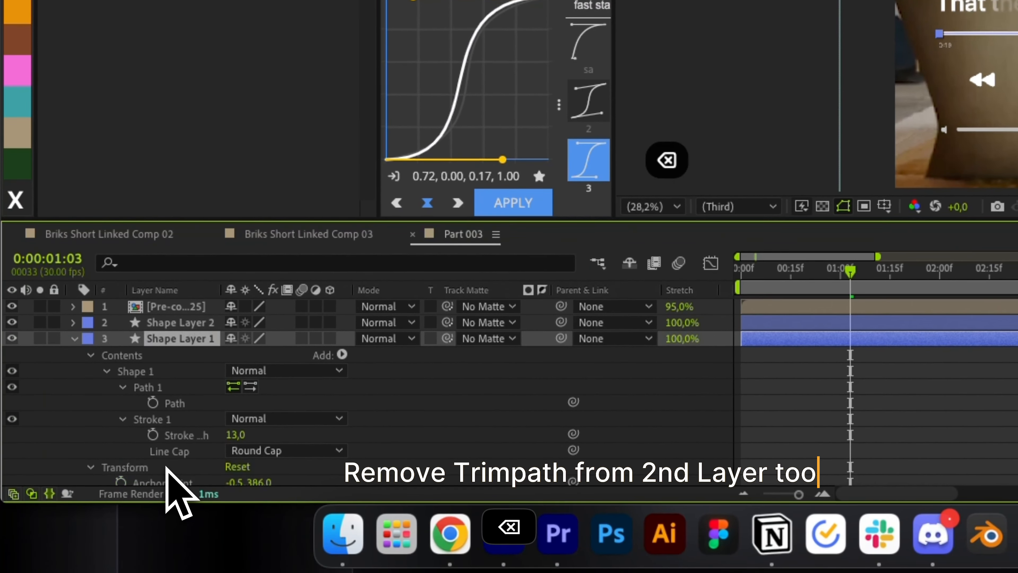
{"action": "key", "text": "u"}
{"action": "key", "text": "u"}
{"action": "key", "text": "shift+super+h"}
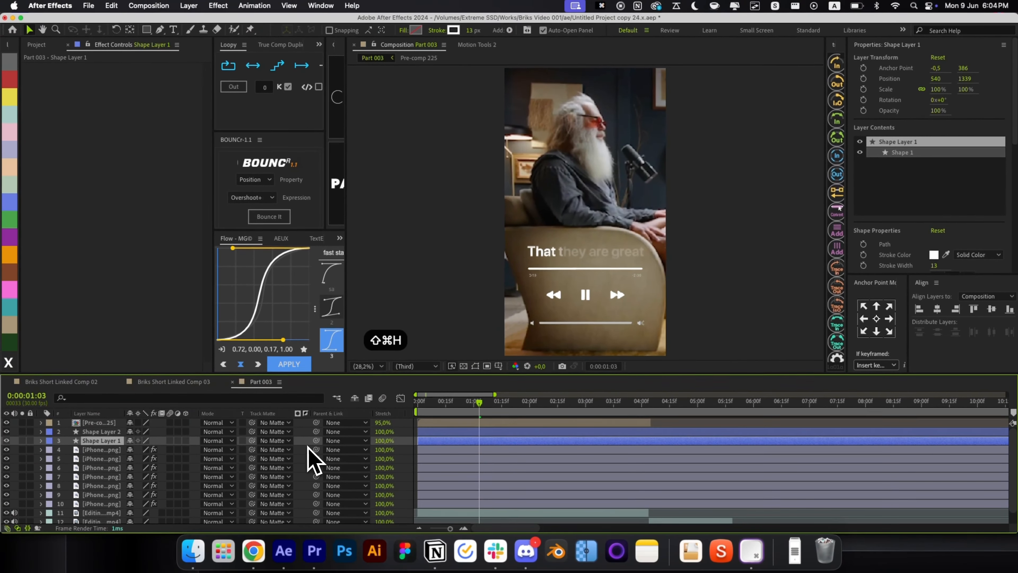
Step: Set the opacity of Shape Layer 1, the untrimmed progress bar, to 20%
{"action": "key", "text": "t"}
{"action": "left_click", "coordinate": [134, 450]}
{"action": "type", "text": "20"}
{"action": "key", "text": "Return"}
{"action": "key", "text": "r"}
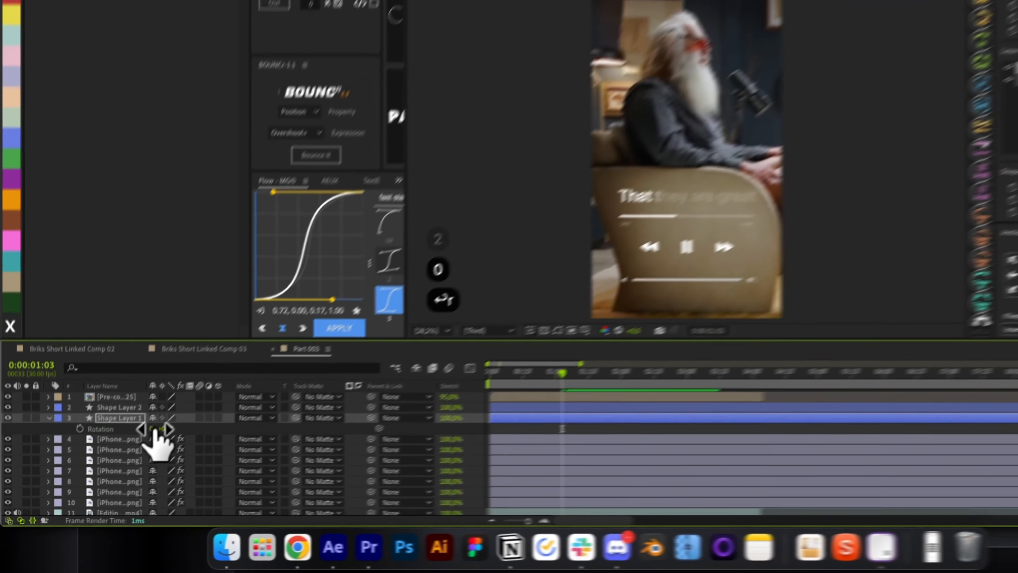
Step: Expand Shape Layer 2's Shape 1 stroke settings and keyframe its white stroke colour at 0:00:00:12
{"action": "key", "text": "shift+super+h"}
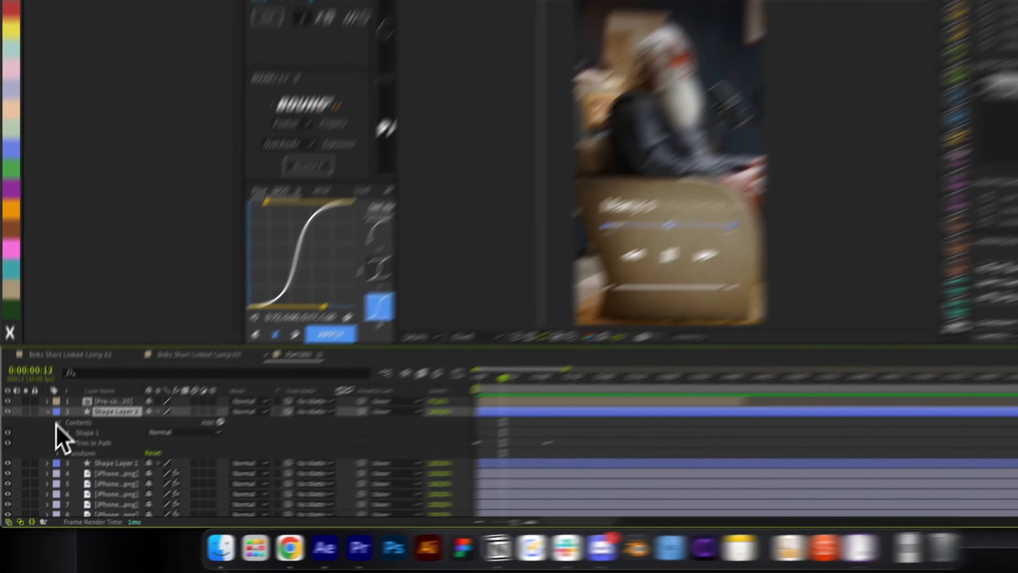
{"action": "left_click", "coordinate": [50, 440]}
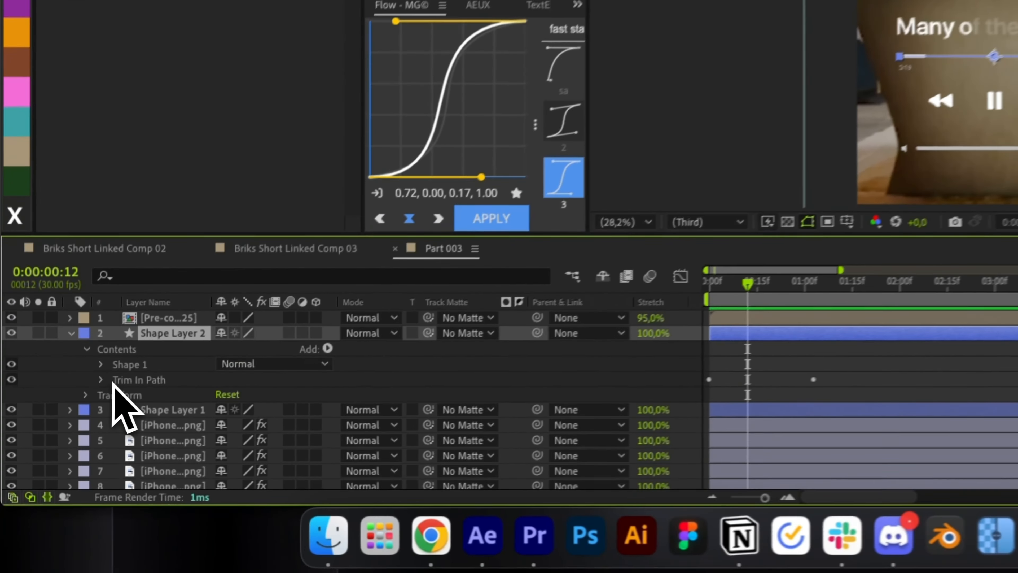
{"action": "left_click", "coordinate": [59, 449]}
{"action": "left_click", "coordinate": [121, 385]}
{"action": "scroll", "coordinate": [157, 409], "scroll_direction": "down", "scroll_amount": 3}
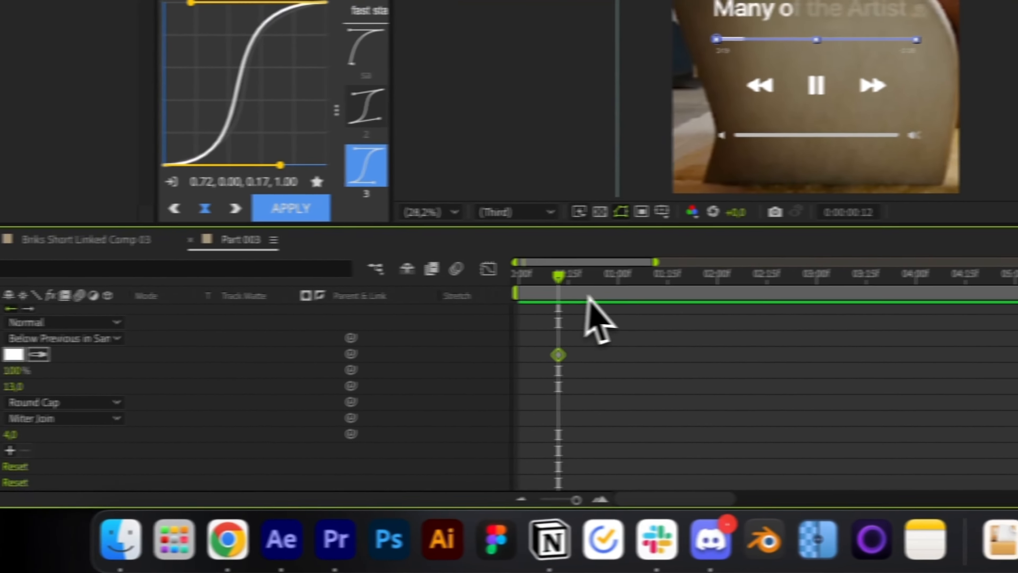
Step: Change Shape Layer 2's stroke colour at 0:00:02:24 to the yellow sampled from the glowing emoji in the lyrics
{"action": "left_click_drag", "start_coordinate": [814, 276], "coordinate": [912, 296]}
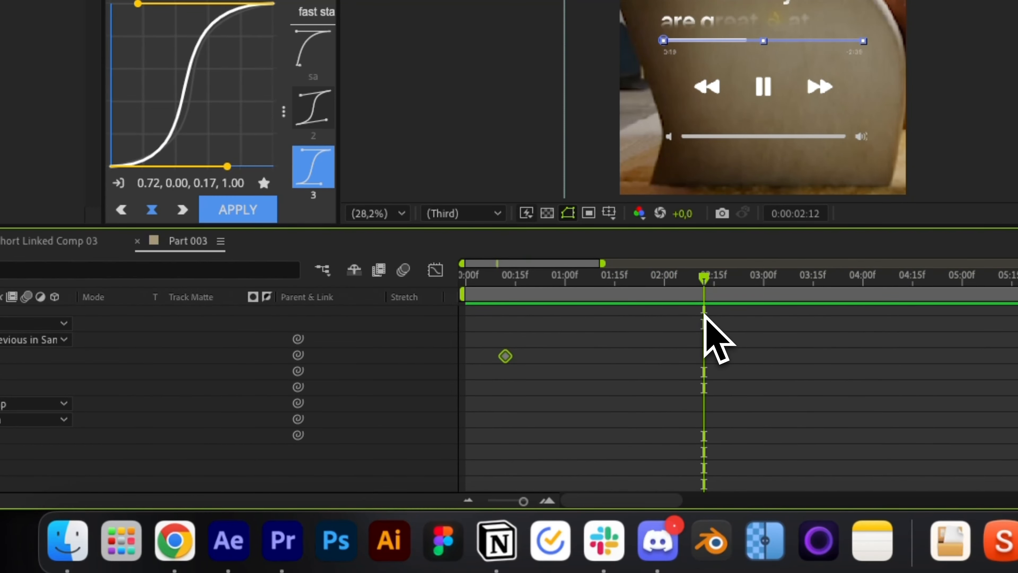
{"action": "scroll", "coordinate": [734, 357], "scroll_direction": "up", "scroll_amount": 2}
{"action": "left_click_drag", "start_coordinate": [720, 286], "coordinate": [744, 286]}
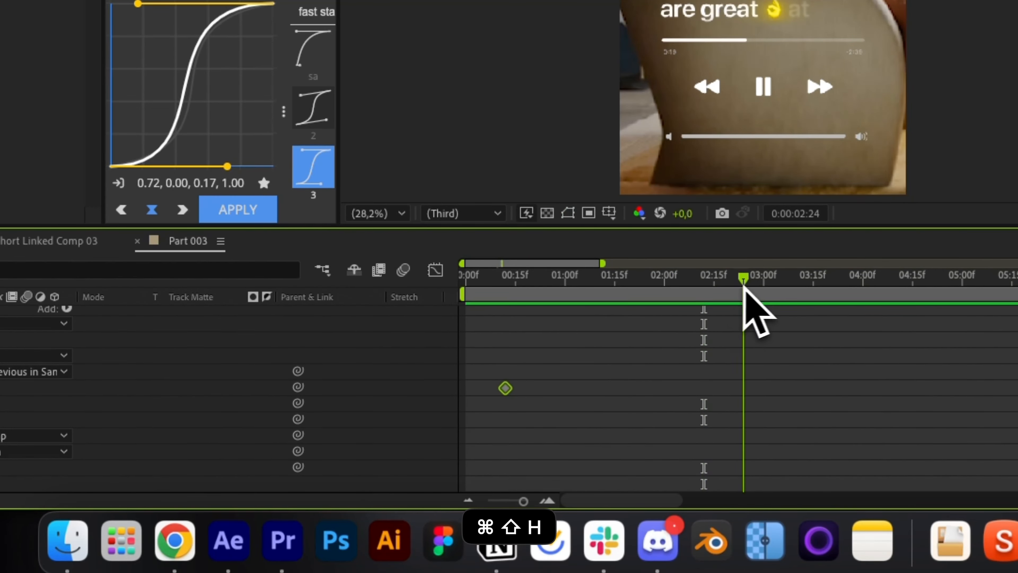
{"action": "left_click", "coordinate": [194, 397]}
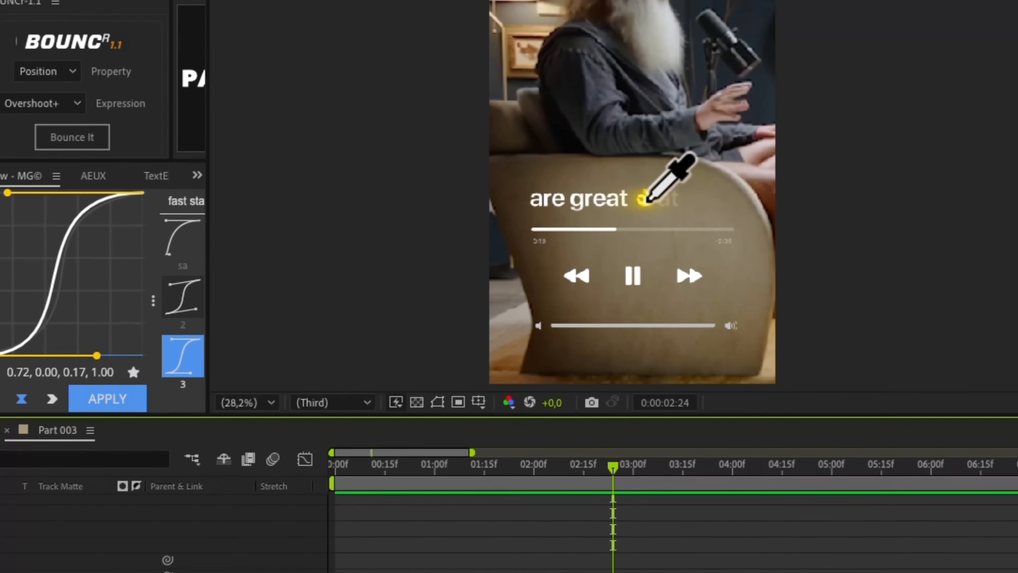
{"action": "left_click", "coordinate": [715, 163]}
Step: Shift the white stroke colour keyframe to about 0:00:00:26 and show only Shape Layer 2's keyframed properties
{"action": "left_click_drag", "start_coordinate": [439, 465], "coordinate": [481, 465]}
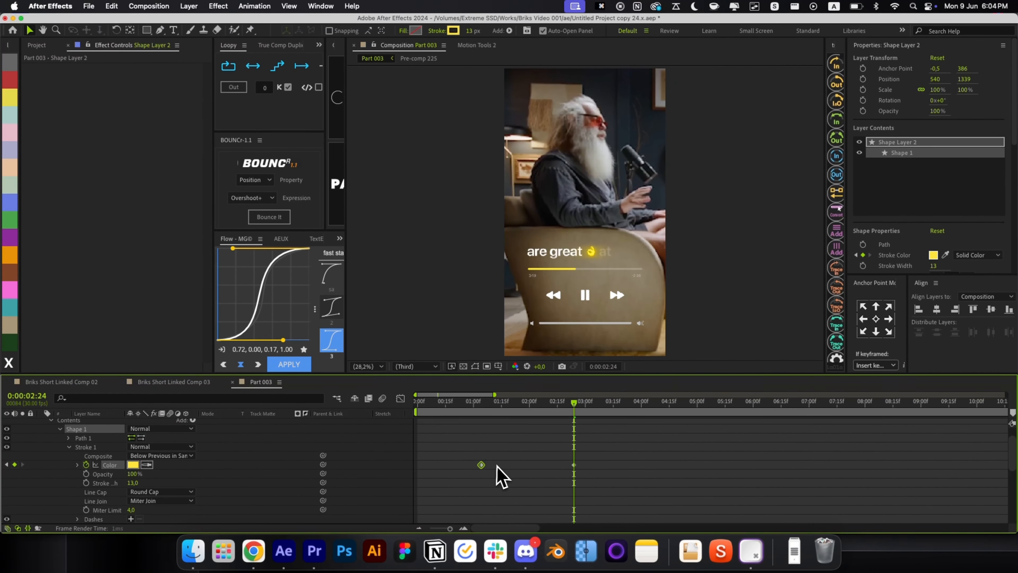
{"action": "left_click_drag", "start_coordinate": [453, 407], "coordinate": [532, 412]}
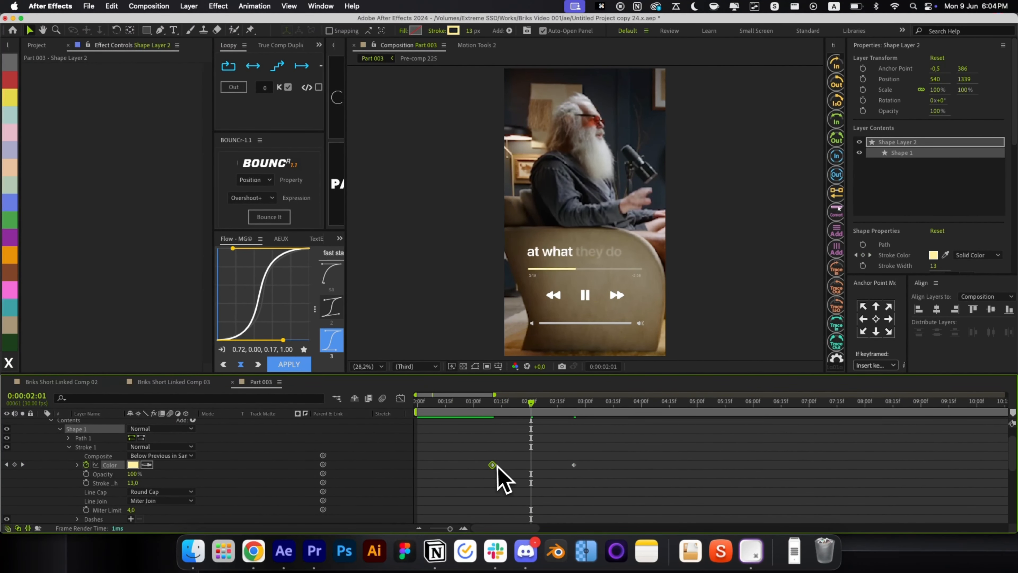
{"action": "scroll", "coordinate": [469, 469], "scroll_direction": "up", "scroll_amount": 2}
{"action": "key", "text": "u"}
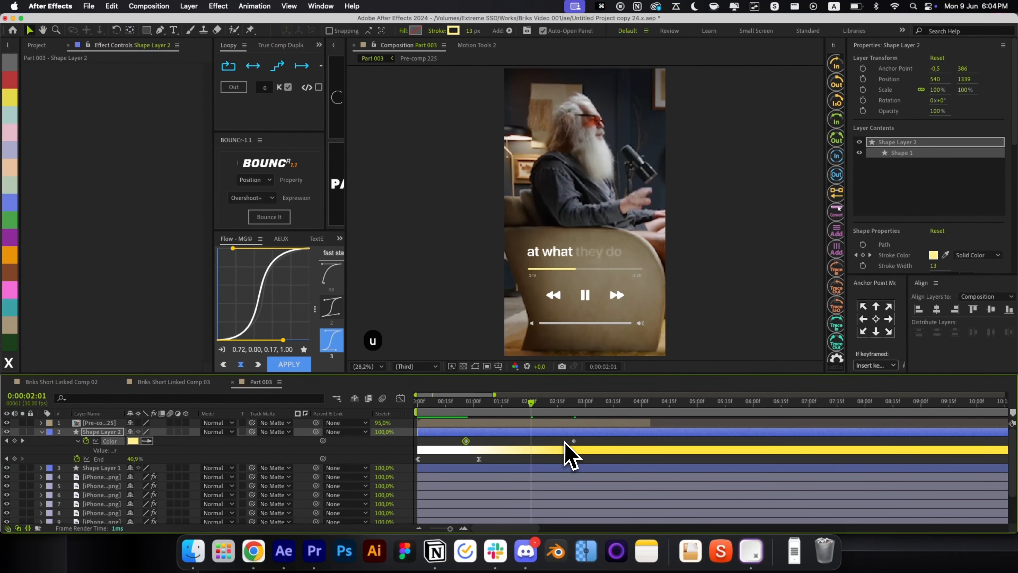
Step: Move Shape Layer 2's last End keyframe to about 0:00:03:13 and the yellow colour keyframe to about 0:00:02:13, previewing the animation
{"action": "key", "text": "space"}
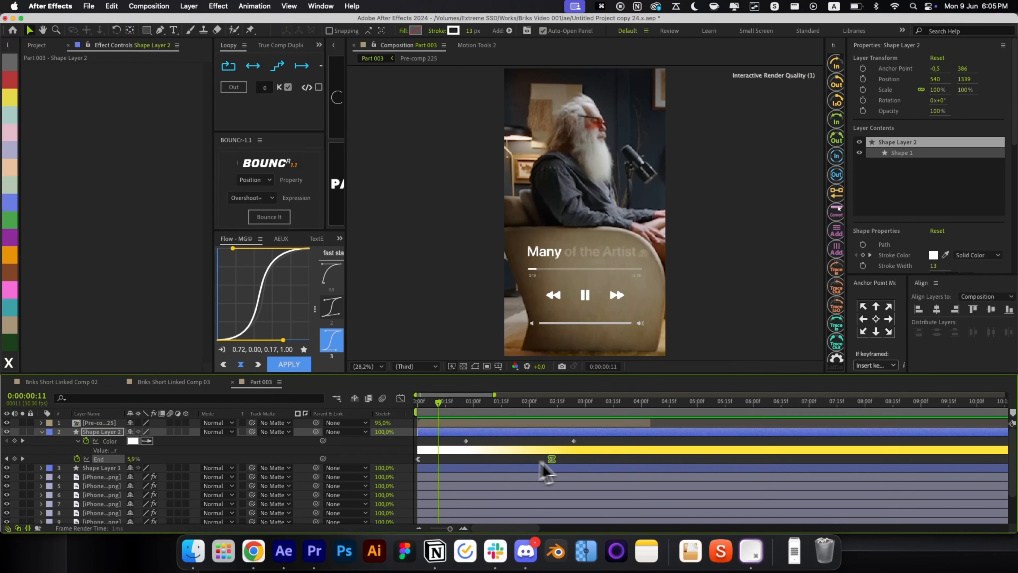
{"action": "left_click_drag", "start_coordinate": [617, 445], "coordinate": [423, 474]}
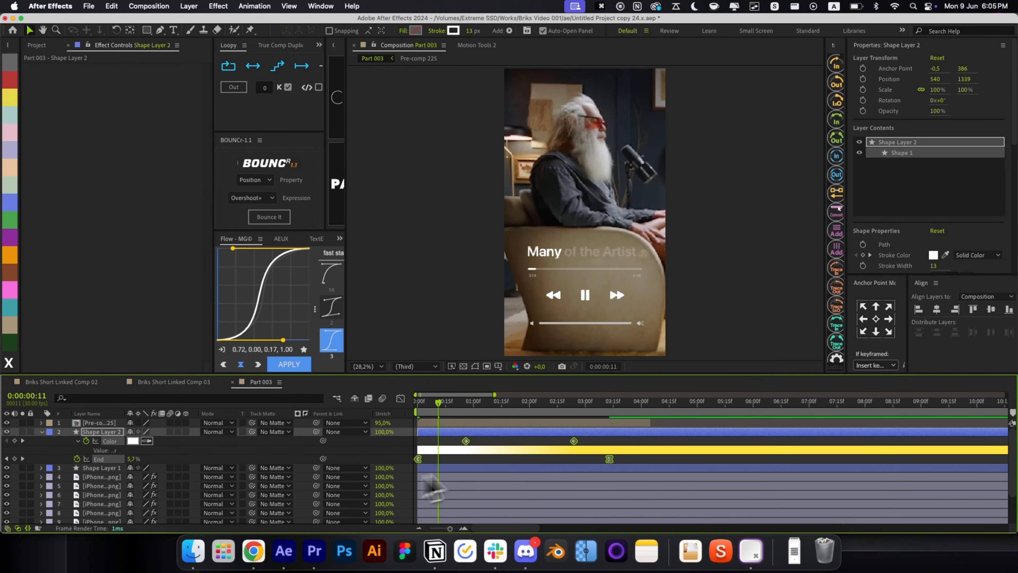
{"action": "left_click", "coordinate": [583, 440]}
{"action": "left_click_drag", "start_coordinate": [577, 441], "coordinate": [554, 441]}
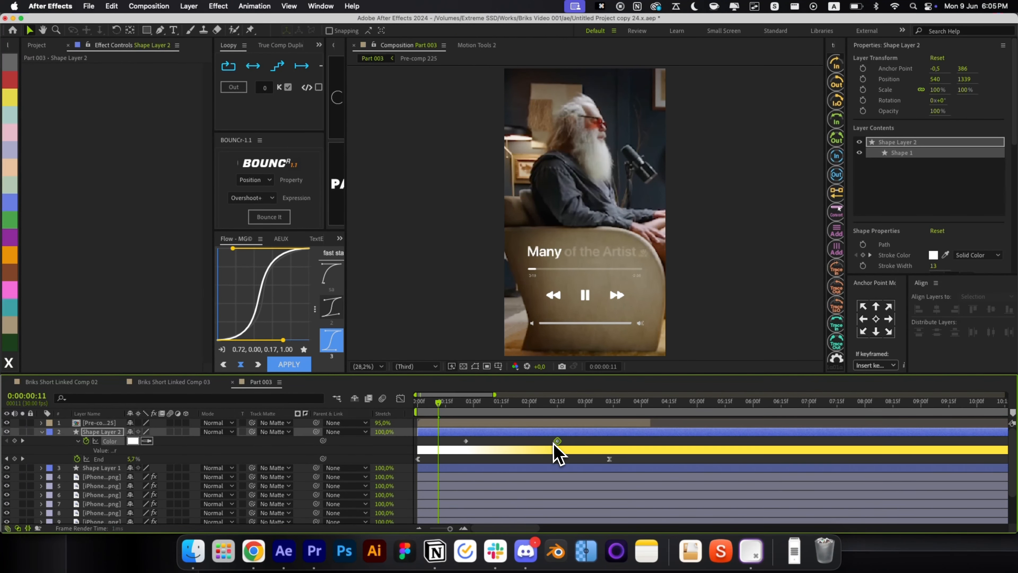
{"action": "key", "text": "space"}
Step: Apply CC RepeTile with 400 expansion on all sides and Deep Glow with radius 800 and exposure 0.20 to Shape Layer 2
{"action": "key", "text": "alt+space"}
{"action": "key", "text": "2"}
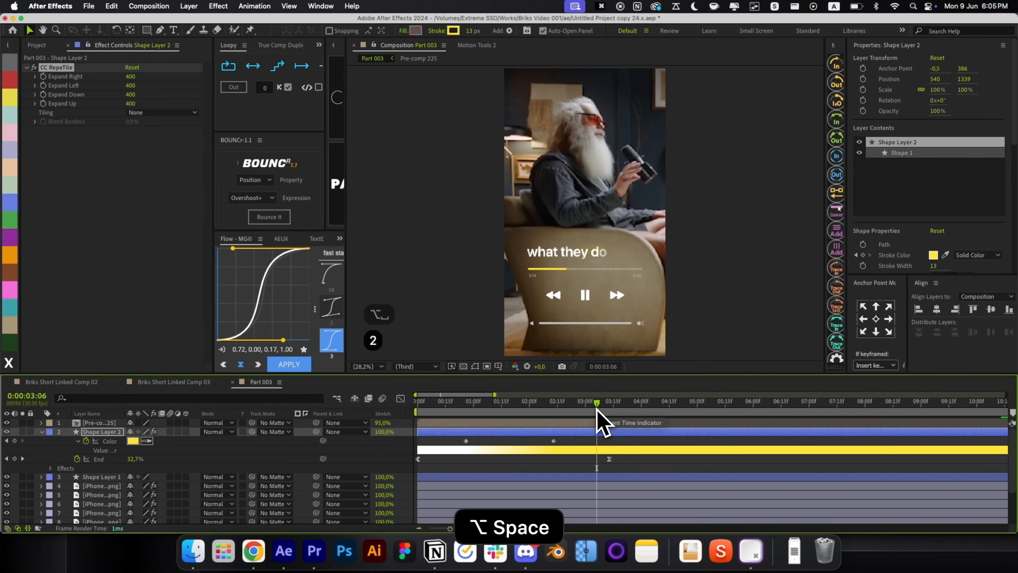
{"action": "key", "text": "alt+space"}
{"action": "key", "text": "3"}
{"action": "left_click_drag", "start_coordinate": [597, 403], "coordinate": [460, 420]}
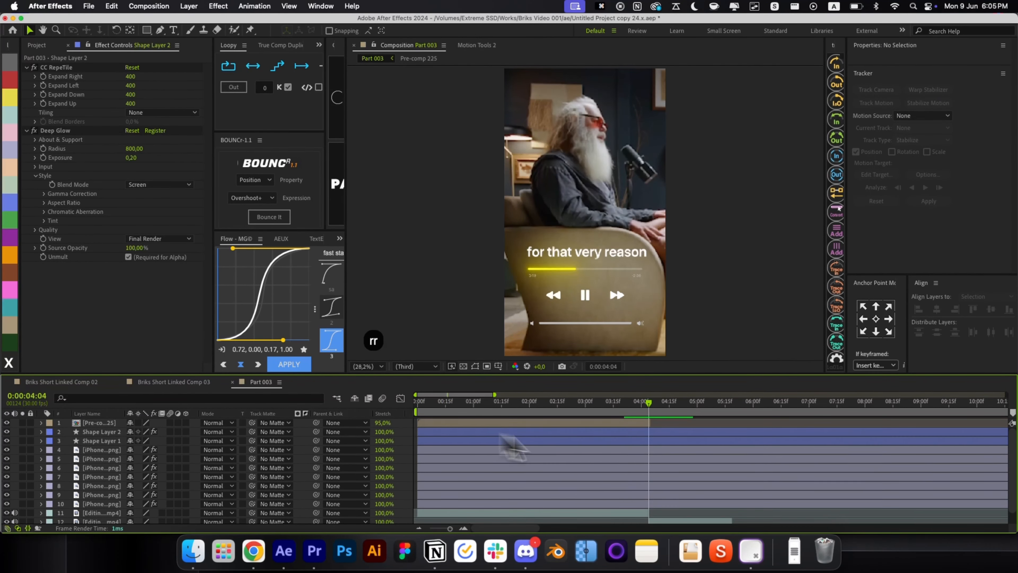
Step: Trim the ends of both shape layers and all iPhone image layers to 0:00:04:04 and return to the start
{"action": "scroll", "coordinate": [642, 459], "scroll_direction": "down", "scroll_amount": 5}
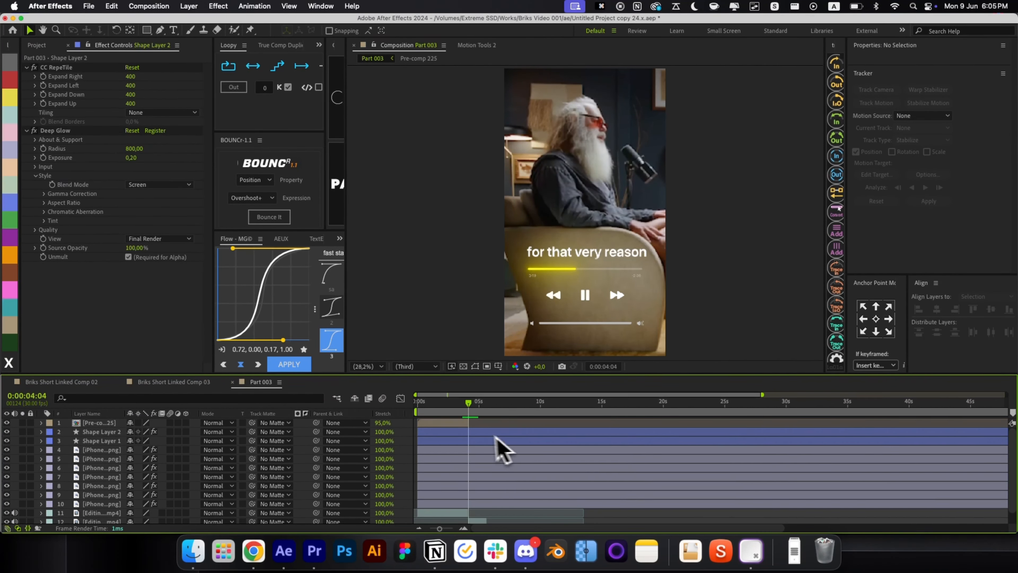
{"action": "left_click_drag", "start_coordinate": [496, 438], "coordinate": [465, 504]}
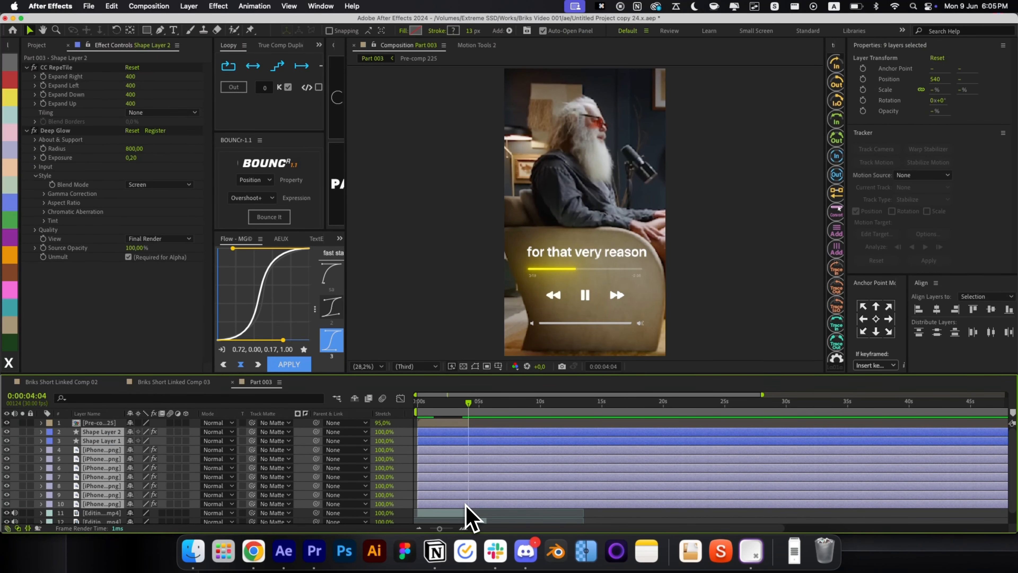
{"action": "key", "text": "alt+bracketright"}
{"action": "key", "text": "super+Right"}
{"action": "key", "text": "Home"}
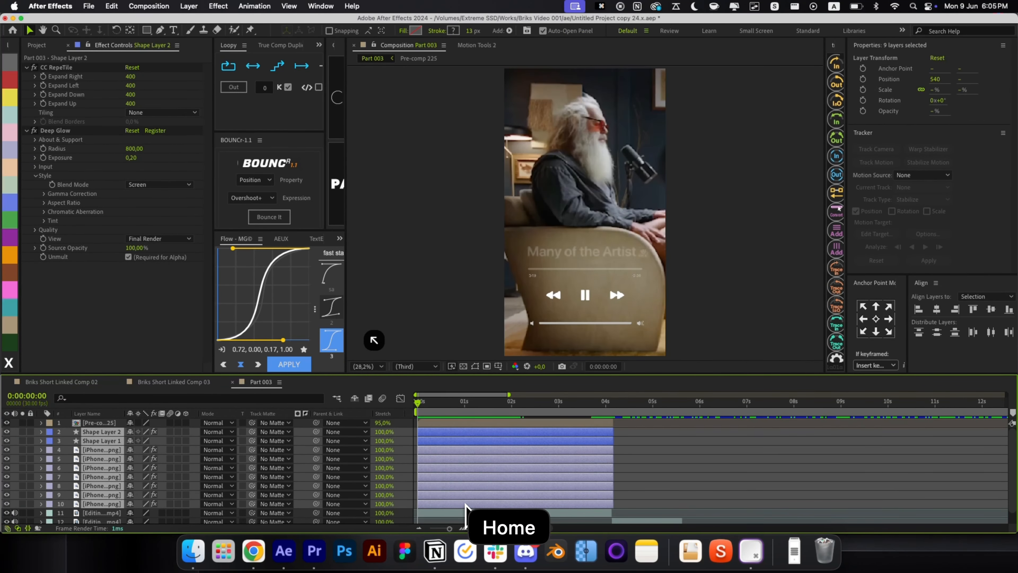
Step: Parent Shape Layer 2 to Shape Layer 1, and Shape Layer 1 to the iPhone image layer directly below it
{"action": "key", "text": "super+shift+Right"}
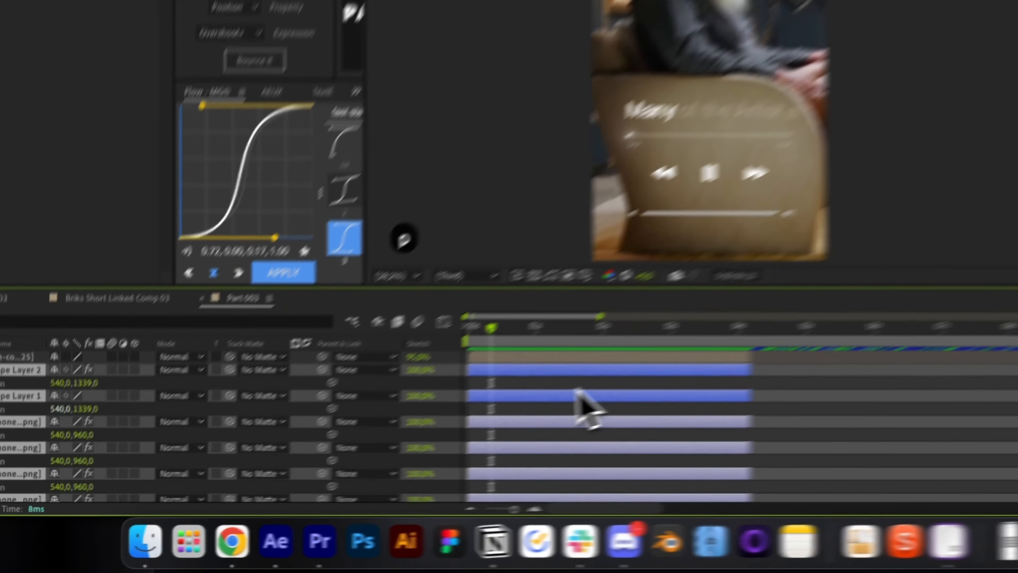
{"action": "key", "text": "p"}
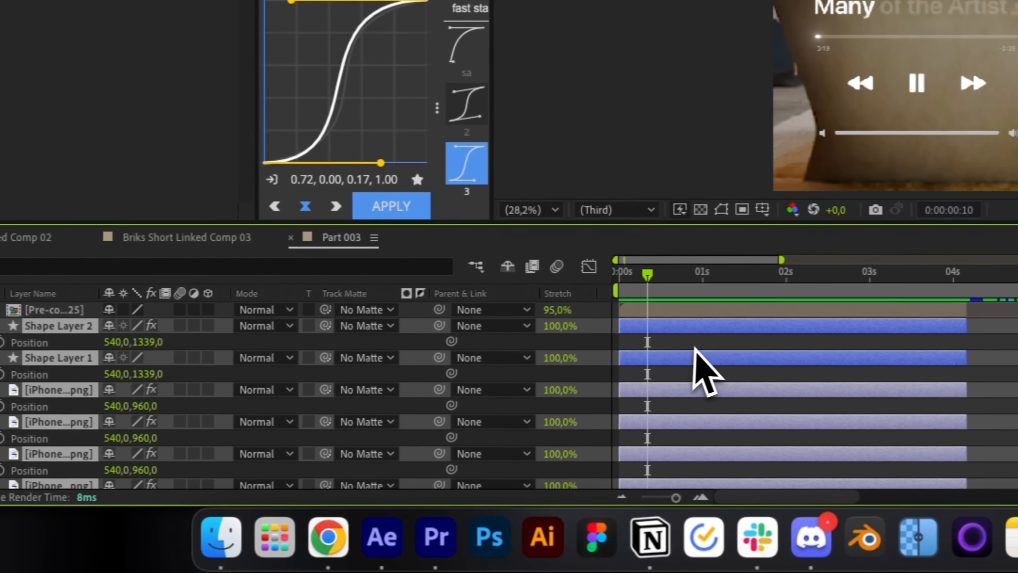
{"action": "left_click", "coordinate": [695, 346]}
{"action": "left_click", "coordinate": [651, 327]}
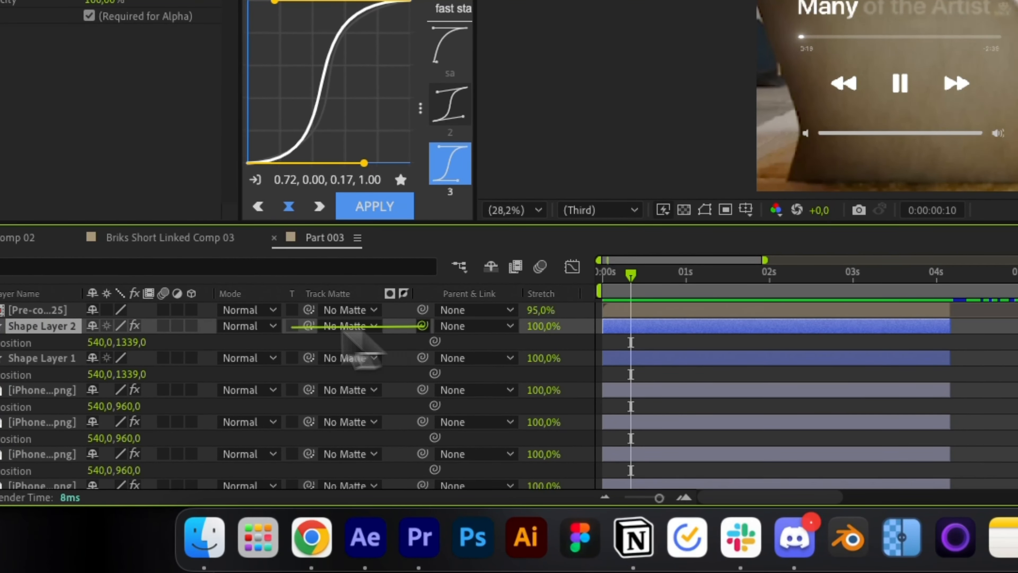
{"action": "left_click_drag", "start_coordinate": [343, 333], "coordinate": [44, 358]}
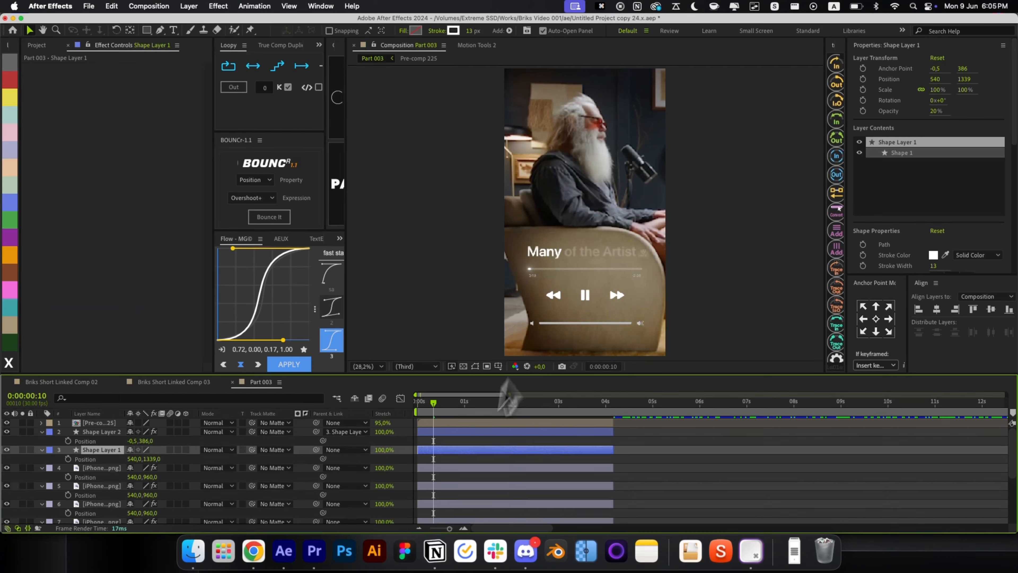
{"action": "left_click", "coordinate": [433, 468]}
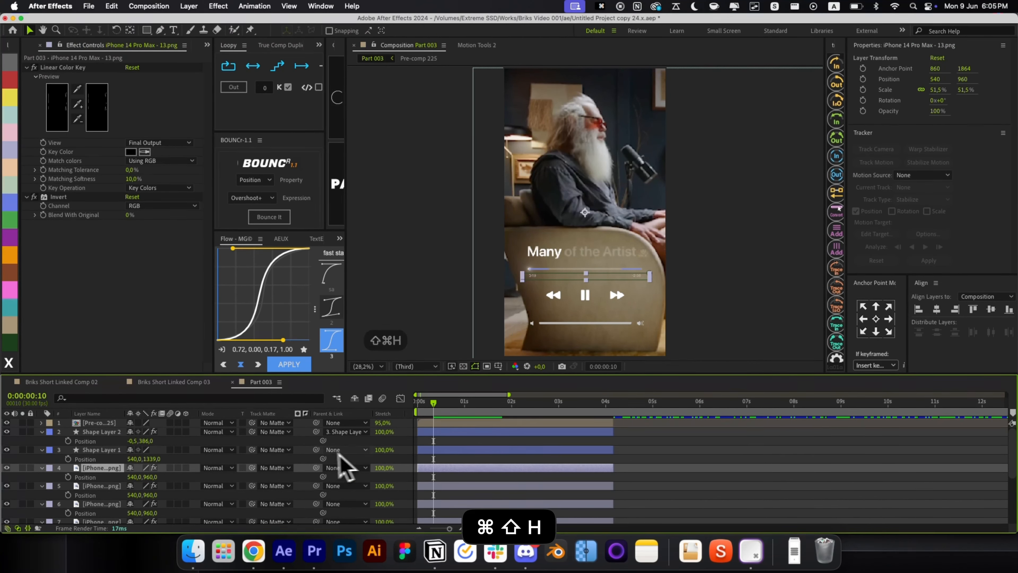
{"action": "left_click", "coordinate": [42, 433]}
{"action": "left_click", "coordinate": [42, 441]}
Step: Set Position keyframes on all seven iPhone image layers at 0:00:00:10
{"action": "scroll", "coordinate": [120, 461], "scroll_direction": "down", "scroll_amount": 2}
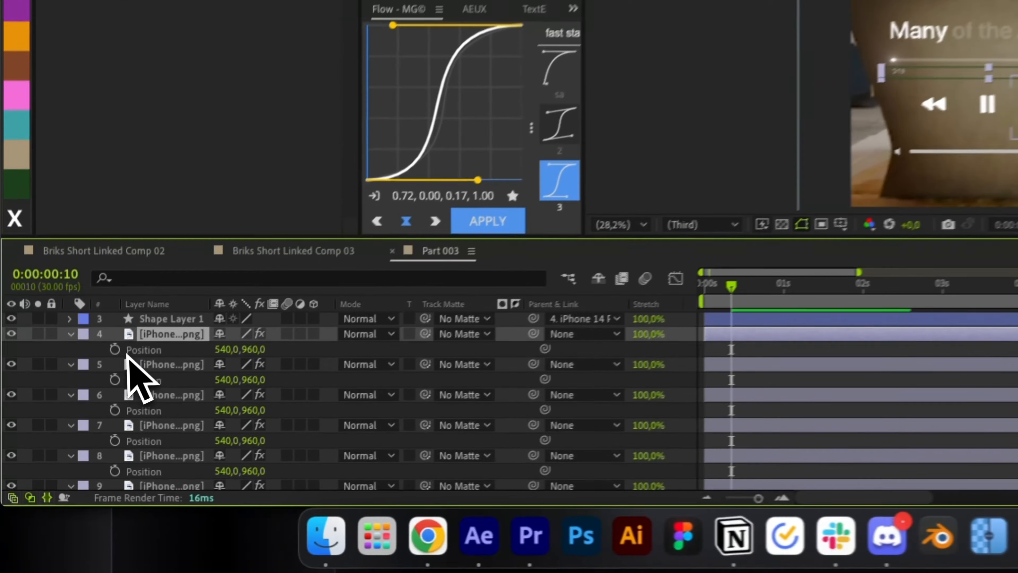
{"action": "left_click_drag", "start_coordinate": [115, 349], "coordinate": [117, 471]}
{"action": "scroll", "coordinate": [121, 474], "scroll_direction": "down", "scroll_amount": 5}
{"action": "left_click_drag", "start_coordinate": [115, 419], "coordinate": [115, 449]}
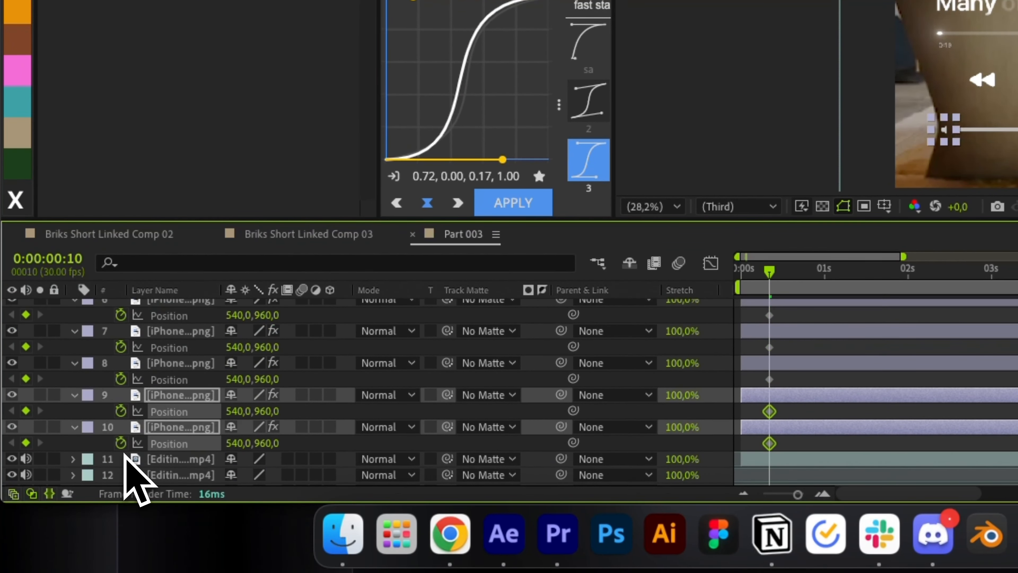
Step: At 0:00:00:00, move the volume bar down and the speaker, forward and rewind icons outward beyond the frame's sides
{"action": "key", "text": "Home"}
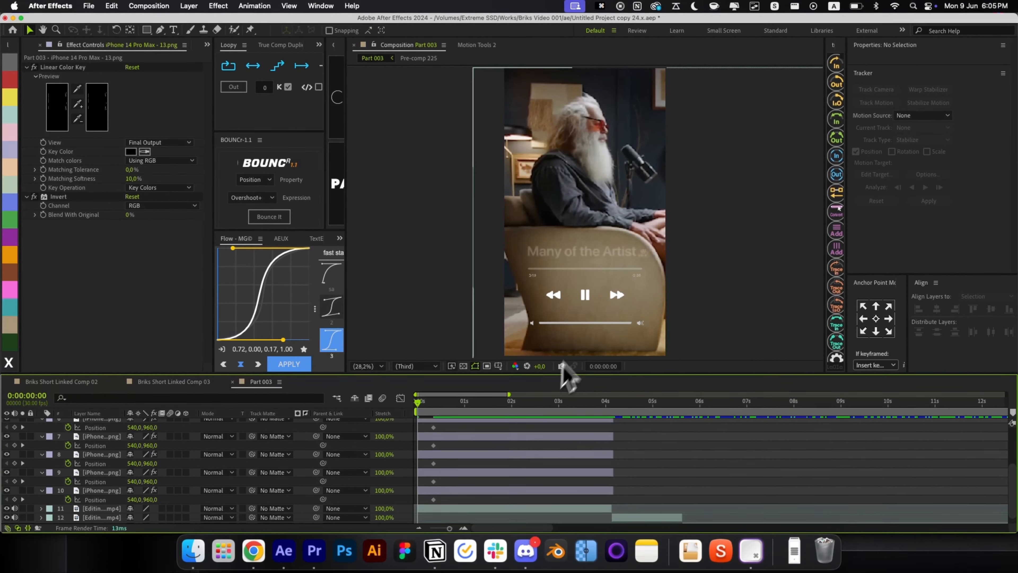
{"action": "left_click_drag", "start_coordinate": [569, 326], "coordinate": [569, 334]}
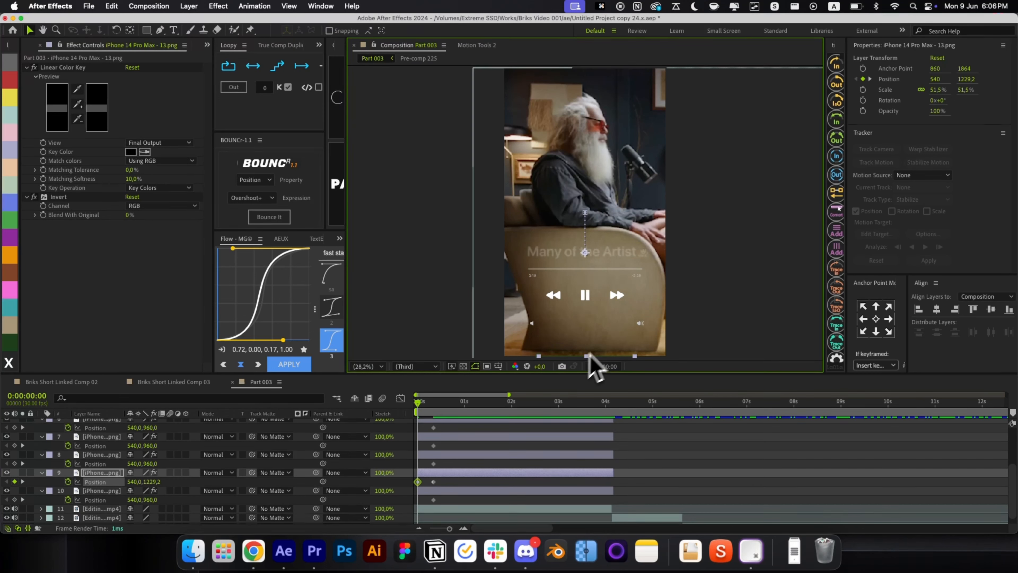
{"action": "left_click_drag", "start_coordinate": [541, 328], "coordinate": [470, 323]}
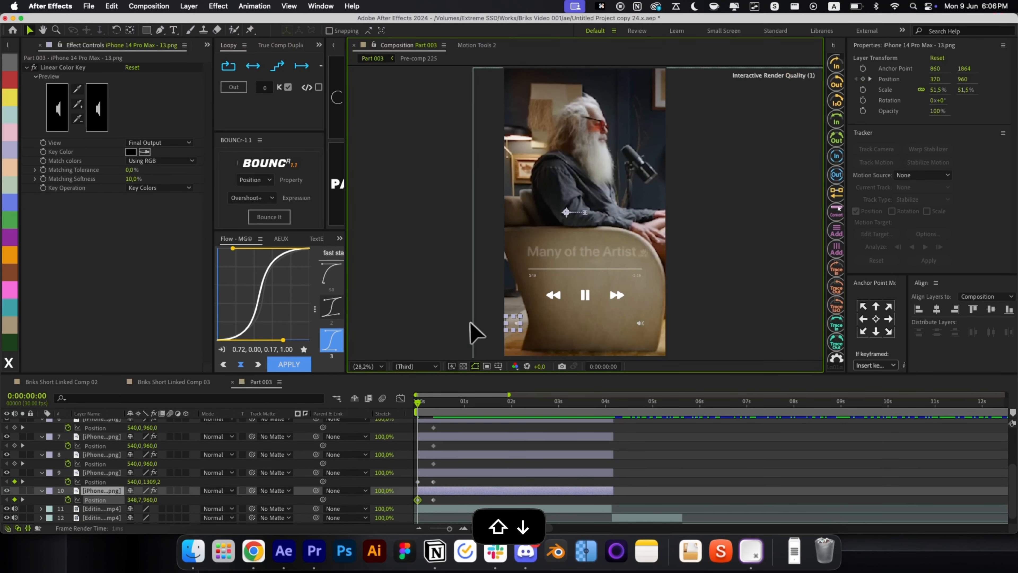
{"action": "left_click_drag", "start_coordinate": [641, 323], "coordinate": [726, 323]}
{"action": "left_click_drag", "start_coordinate": [617, 296], "coordinate": [693, 295]}
{"action": "left_click_drag", "start_coordinate": [554, 295], "coordinate": [479, 295]}
{"action": "left_click_drag", "start_coordinate": [585, 295], "coordinate": [587, 341]}
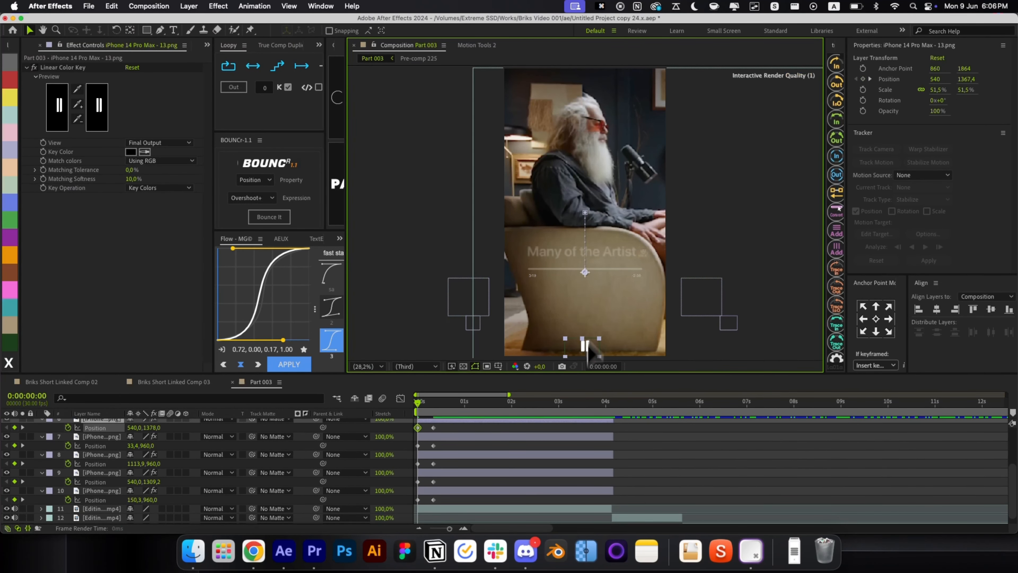
{"action": "key", "text": "super+z"}
{"action": "key", "text": "super+z"}
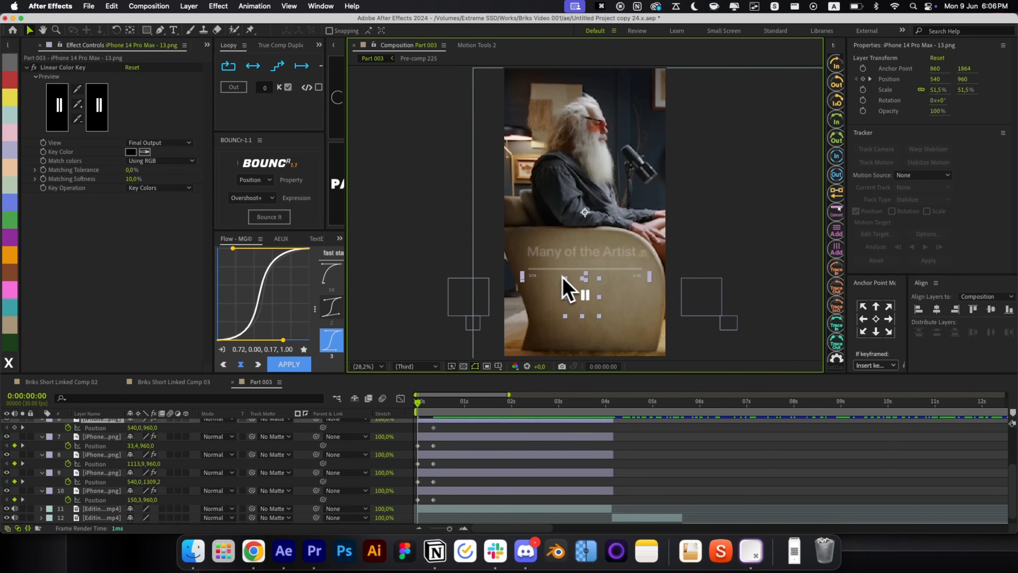
Step: Move the pause icon, progress bar row and volume bar below the frame, with the volume bar at Y 1698.9
{"action": "left_click_drag", "start_coordinate": [573, 392], "coordinate": [573, 393]}
{"action": "left_click_drag", "start_coordinate": [584, 351], "coordinate": [616, 310]}
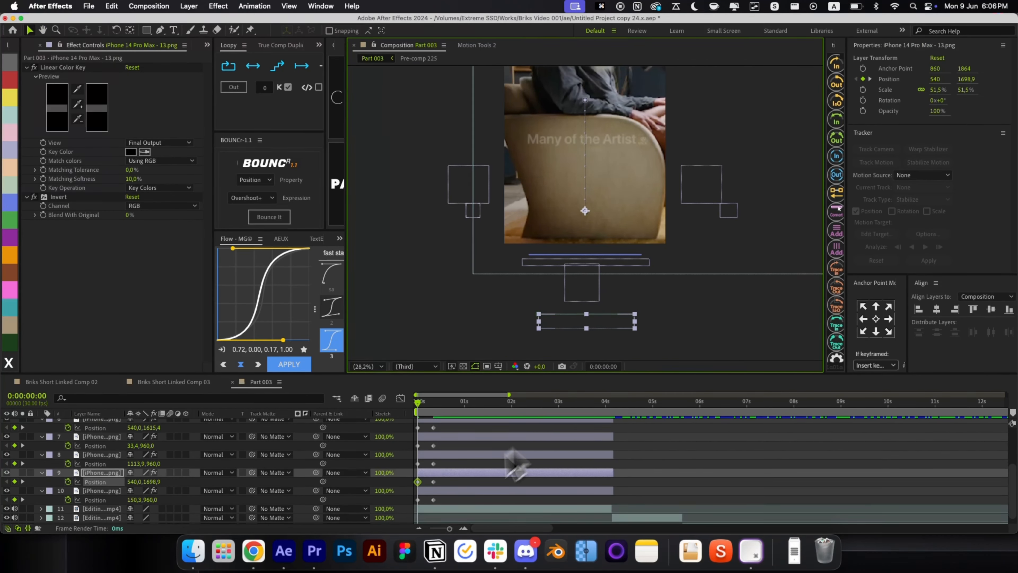
Step: Apply the BOUNCr Overshoot+ expression to the selected Position properties of all seven iPhone image layers
{"action": "left_click_drag", "start_coordinate": [444, 498], "coordinate": [392, 397]}
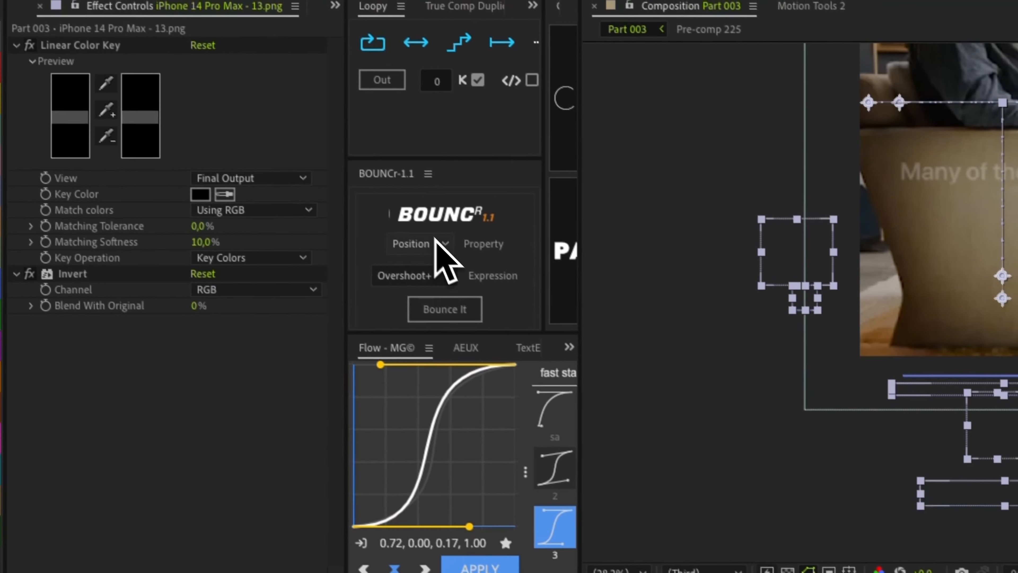
{"action": "left_click", "coordinate": [363, 170]}
{"action": "left_click", "coordinate": [358, 255]}
{"action": "left_click", "coordinate": [387, 240]}
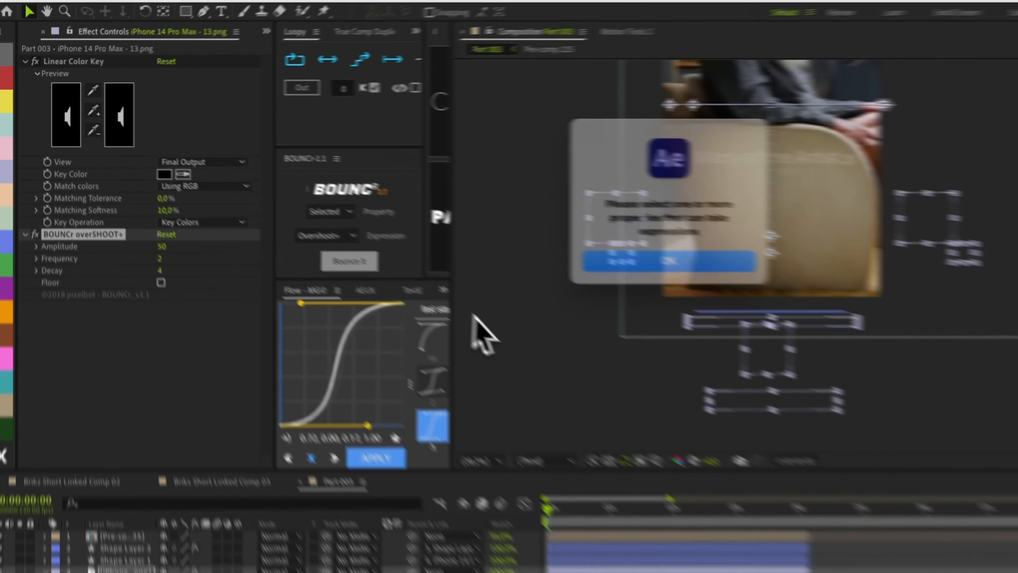
{"action": "left_click", "coordinate": [669, 261]}
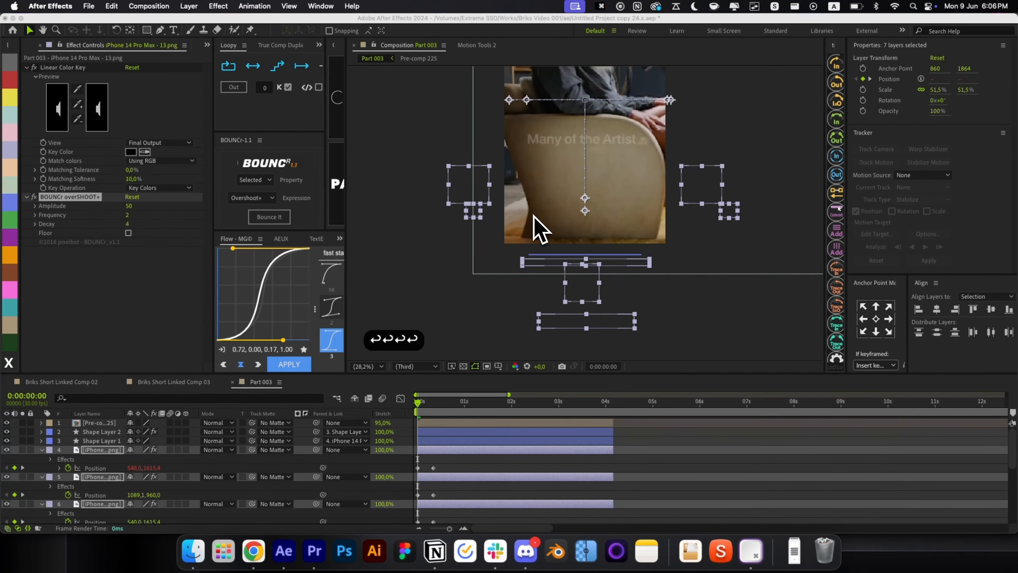
{"action": "key", "text": "Return"}
{"action": "left_click_drag", "start_coordinate": [448, 460], "coordinate": [385, 529]}
{"action": "left_click", "coordinate": [286, 221]}
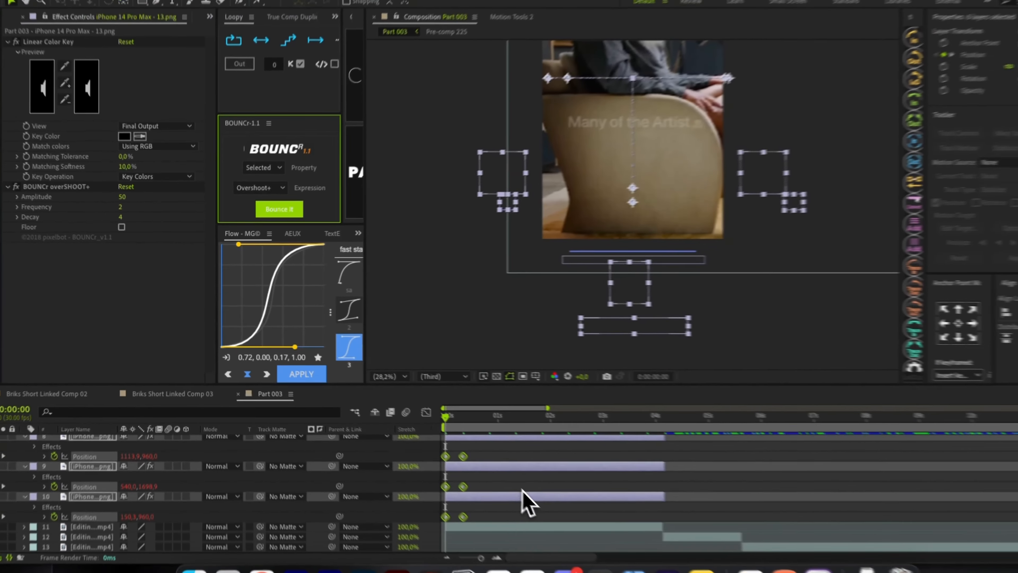
Step: Collapse the layer properties and scrub through the opening frames to check the controls' overshoot animation
{"action": "left_click", "coordinate": [489, 471]}
{"action": "key", "text": "u"}
{"action": "left_click_drag", "start_coordinate": [422, 406], "coordinate": [428, 407]}
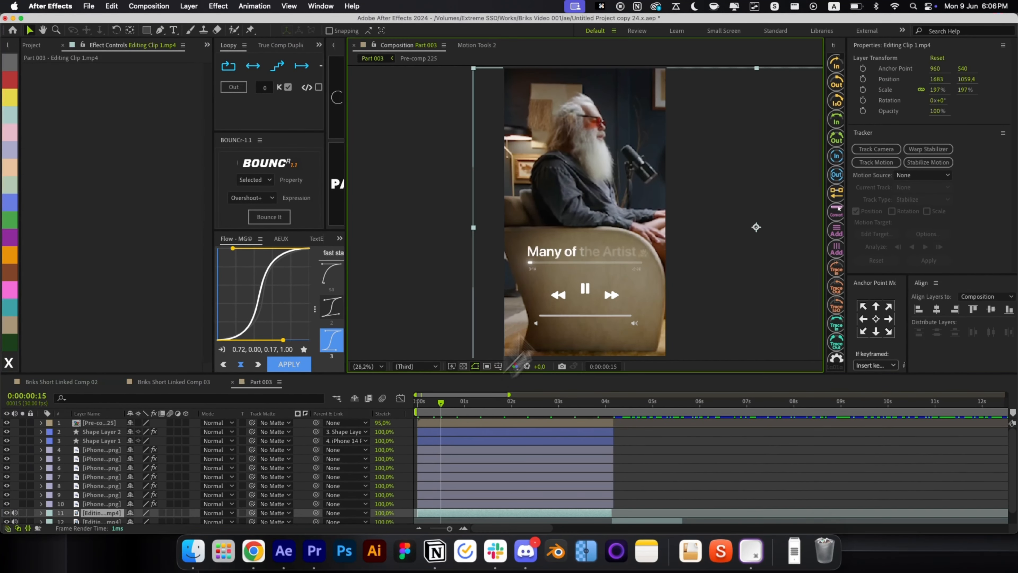
{"action": "left_click", "coordinate": [477, 45]}
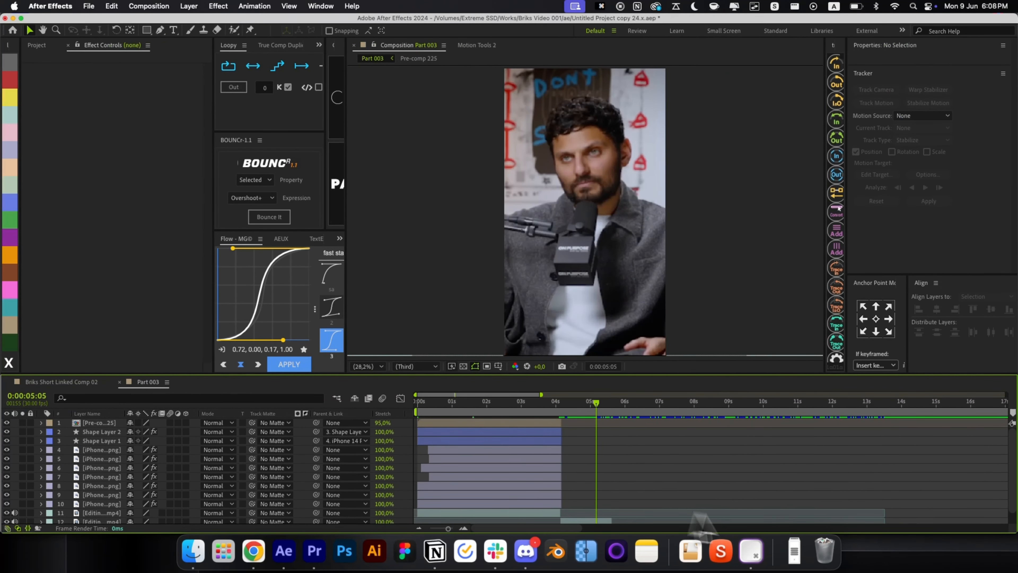
Step: Add the Apple Notes Pen Tool Brush Settings.png as the topmost layer in Part 003, starting at 0:00:04:05
{"action": "left_click", "coordinate": [793, 560]}
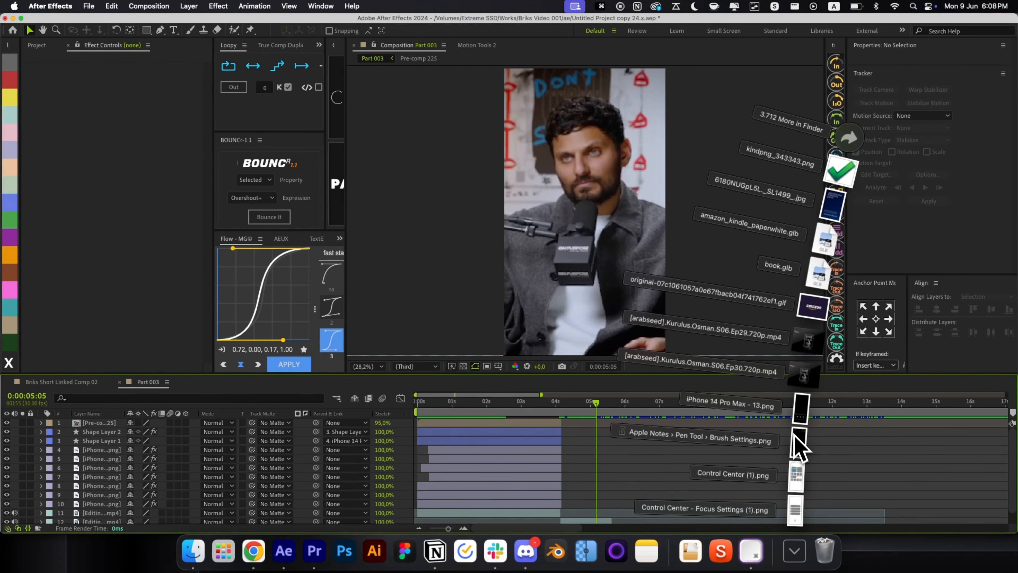
{"action": "left_click_drag", "start_coordinate": [799, 444], "coordinate": [641, 444]}
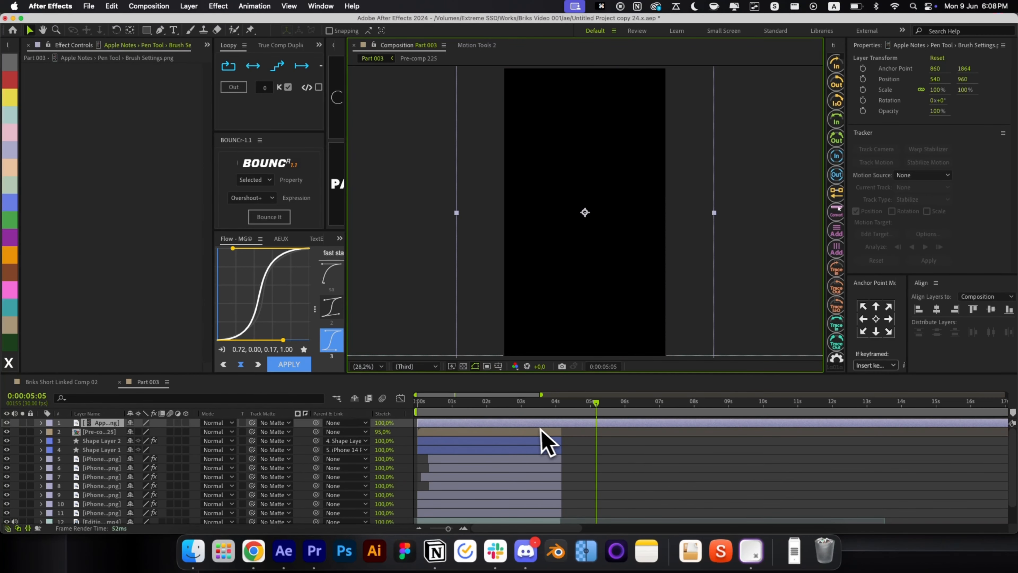
{"action": "key", "text": "alt+shift+super+g"}
{"action": "key", "text": "["}
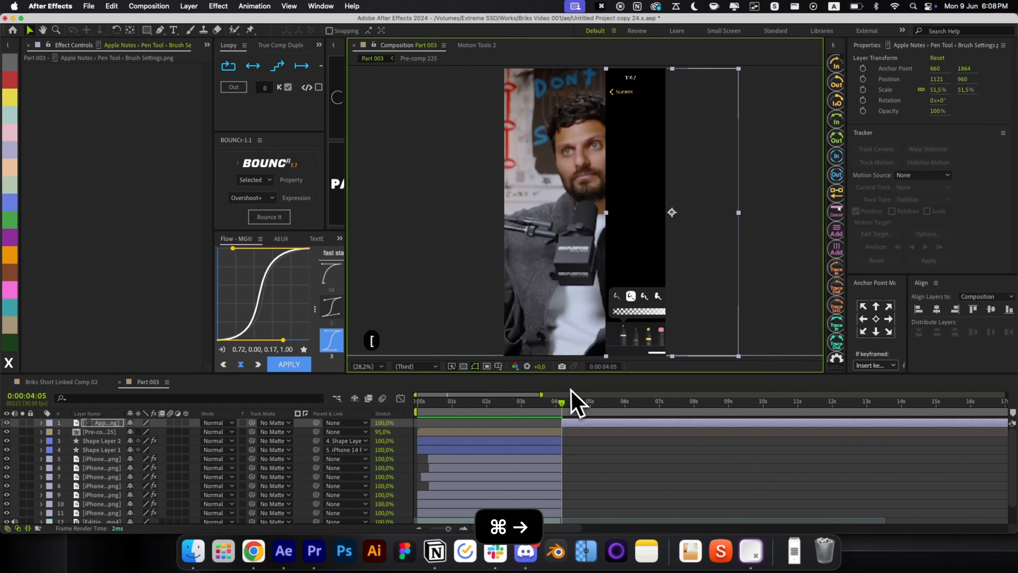
{"action": "key", "text": "super+Left"}
{"action": "key", "text": "super+Right"}
Step: Centre the Notes image, fit it to the composition width, and move it down to Y 1696.8
{"action": "key", "text": "super+Home"}
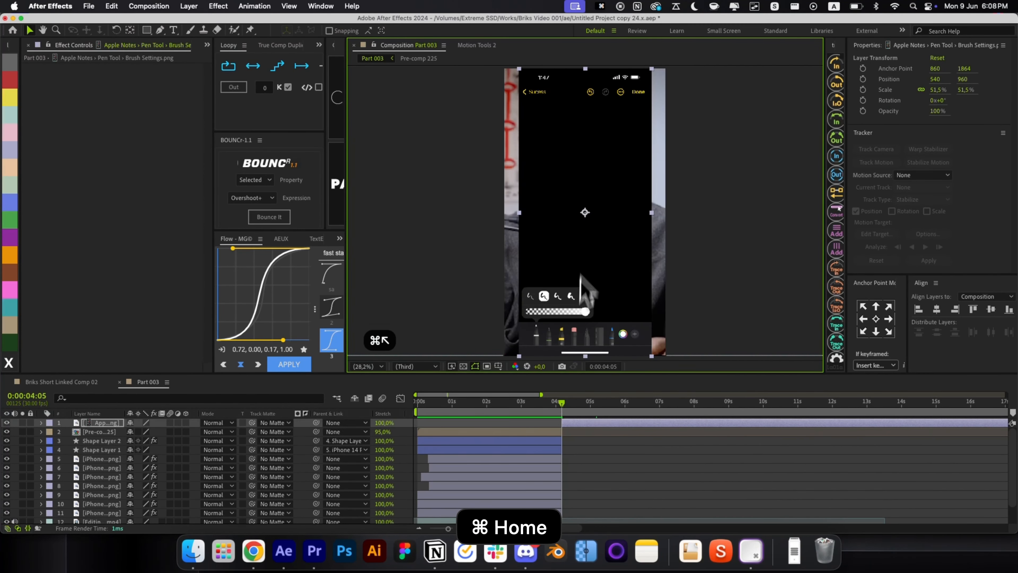
{"action": "key", "text": "alt+shift+super+g"}
{"action": "key", "text": "alt+shift+super+h"}
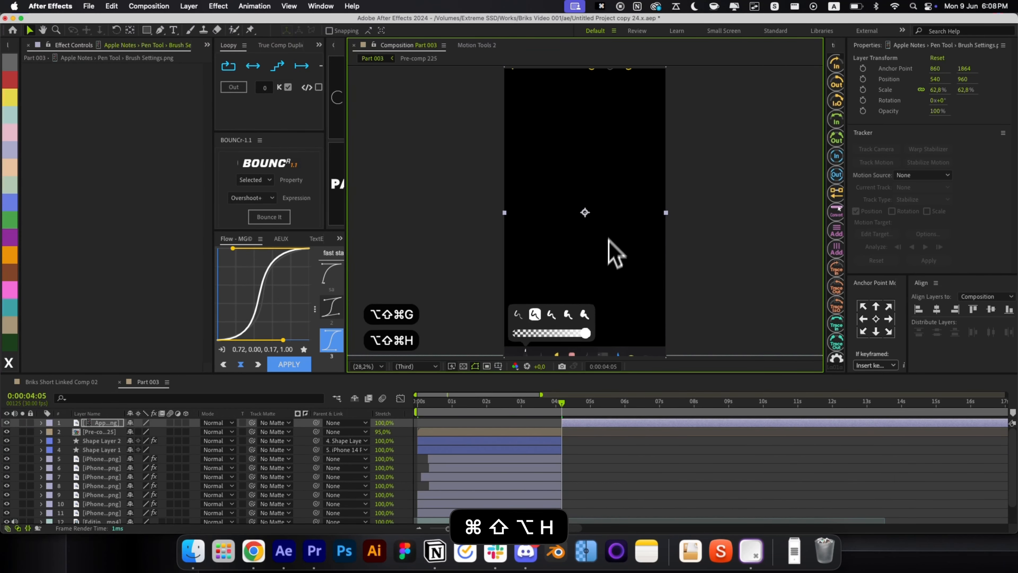
{"action": "left_click_drag", "start_coordinate": [619, 225], "coordinate": [621, 335]}
Step: Apply Linear Color Key to the Notes image and key out its black background
{"action": "key", "text": "q"}
{"action": "scroll", "coordinate": [581, 182], "scroll_direction": "up", "scroll_amount": 2}
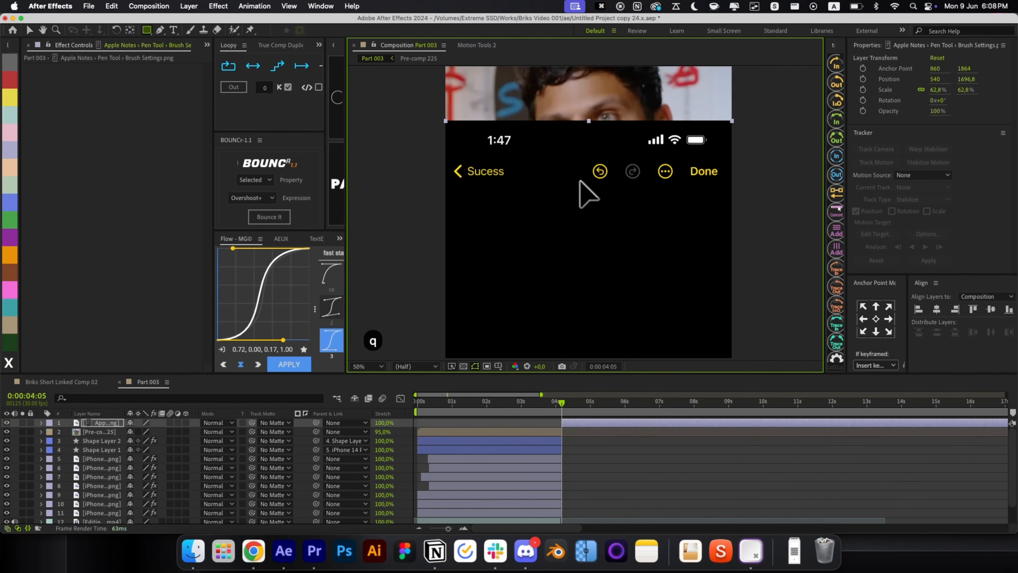
{"action": "key", "text": "alt+space"}
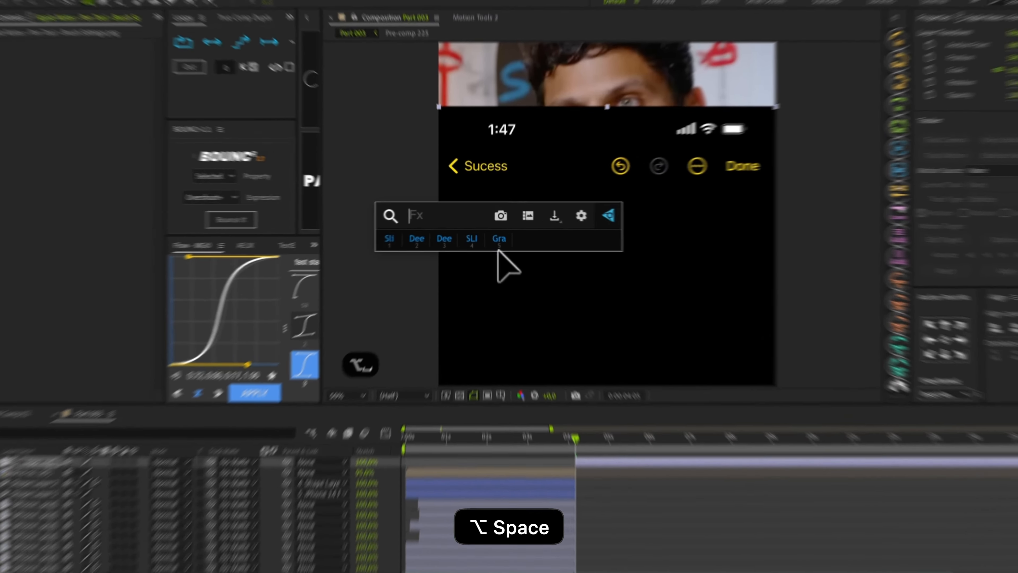
{"action": "type", "text": "linea"}
{"action": "key", "text": "Return"}
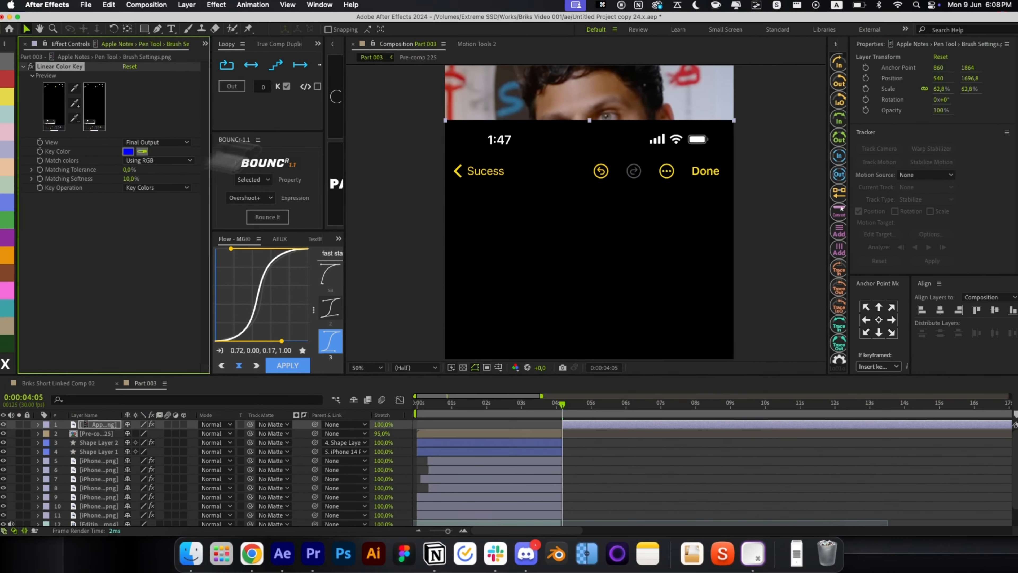
{"action": "left_click", "coordinate": [145, 152]}
{"action": "left_click", "coordinate": [608, 268]}
Step: Draw a rectangular mask around the yellow "Sucess" back link on the Notes layer
{"action": "left_click", "coordinate": [587, 424]}
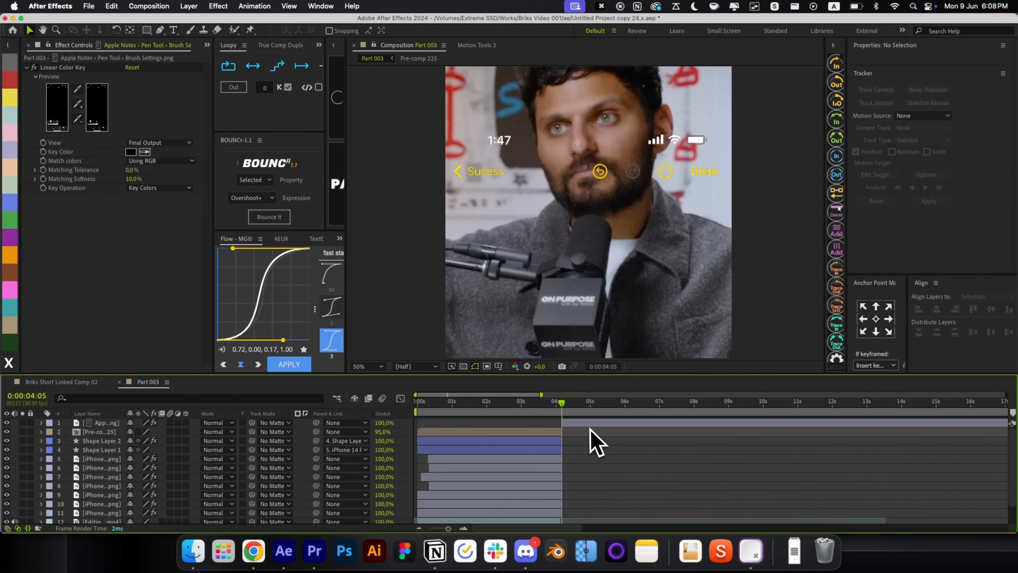
{"action": "key", "text": "q"}
{"action": "scroll", "coordinate": [455, 147], "scroll_direction": "up", "scroll_amount": 2}
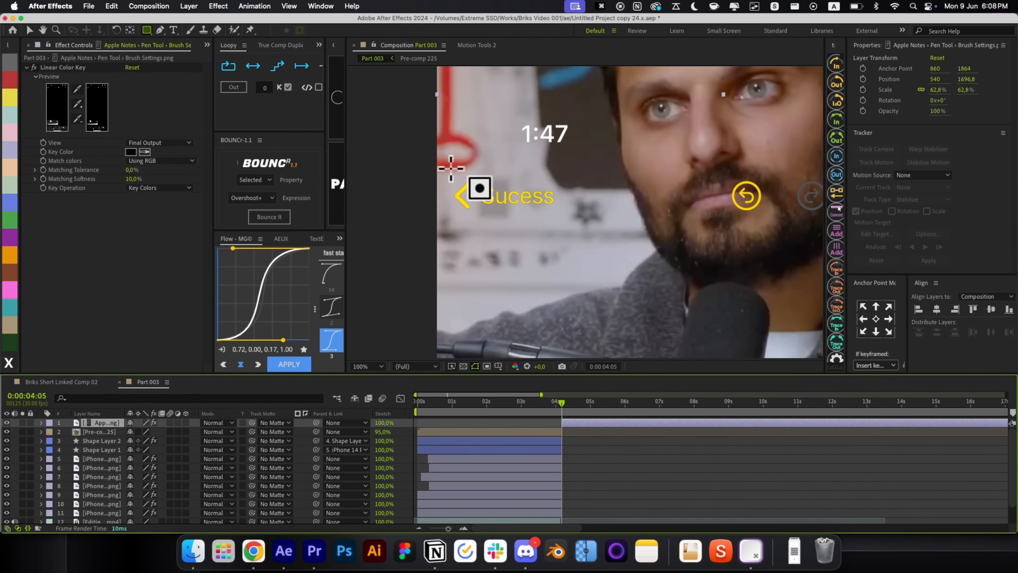
{"action": "left_click_drag", "start_coordinate": [450, 168], "coordinate": [591, 220]}
{"action": "key", "text": "u"}
{"action": "left_click", "coordinate": [629, 432]}
{"action": "key", "text": "shift+slash"}
Step: Duplicate the masked Notes layer and shift the copy's mask onto the undo icon
{"action": "left_click", "coordinate": [625, 423]}
{"action": "key", "text": "super+d"}
{"action": "key", "text": "v"}
{"action": "left_click_drag", "start_coordinate": [508, 178], "coordinate": [594, 181]}
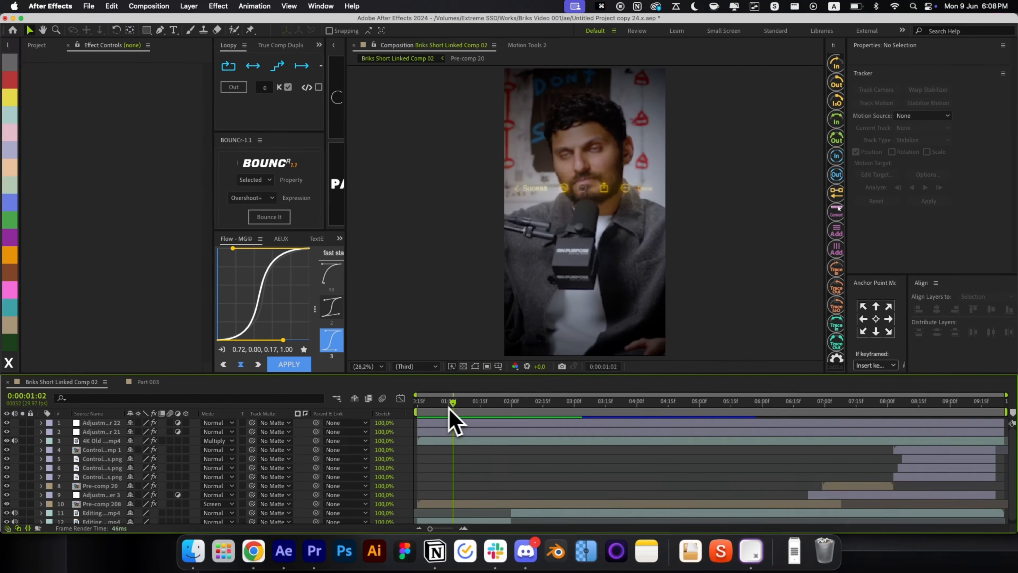
{"action": "scroll", "coordinate": [591, 190], "scroll_direction": "up", "scroll_amount": 2}
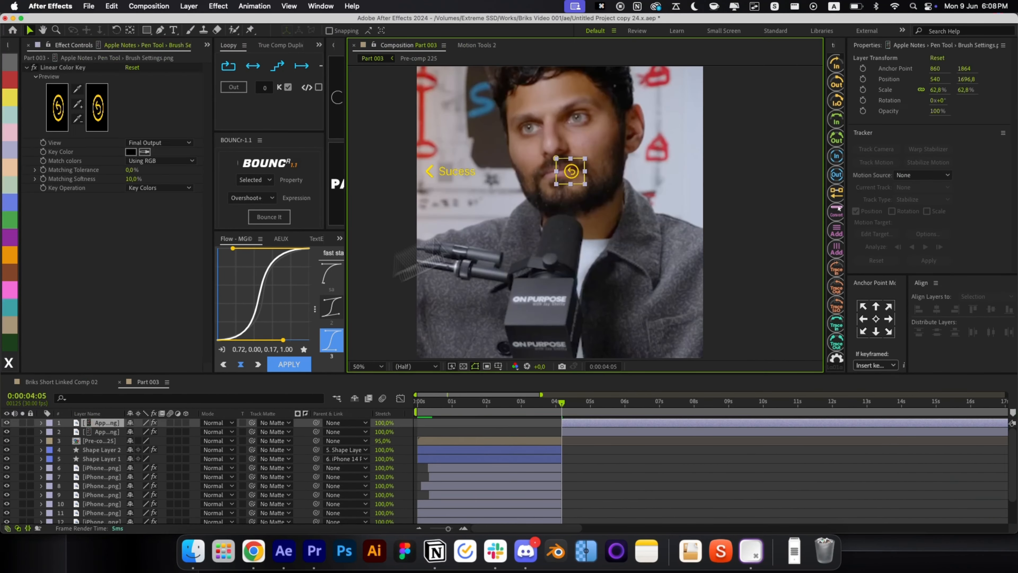
Step: Make further copies of the masked Notes layer and shift their masks onto the redo icon, the options icon and Done
{"action": "key", "text": "super+d"}
{"action": "key", "text": "super+d"}
{"action": "left_click", "coordinate": [719, 189]}
{"action": "left_click_drag", "start_coordinate": [589, 181], "coordinate": [662, 183]}
{"action": "left_click", "coordinate": [633, 423]}
{"action": "key", "text": "super+d"}
Step: Select all five Notes layers and centre their anchor points on the masked elements
{"action": "left_click", "coordinate": [613, 509]}
{"action": "key", "text": "minus"}
{"action": "key", "text": "minus"}
{"action": "key", "text": "equal"}
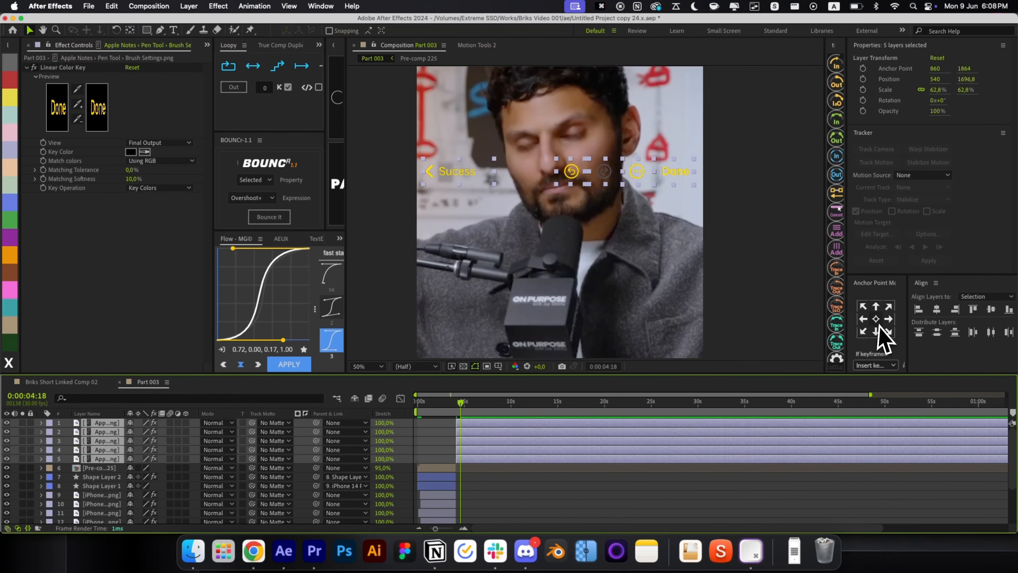
{"action": "left_click", "coordinate": [876, 320]}
Step: Set Position keyframes on the five Notes layers at 0:00:04:15, then return to their start at 0:00:04:05
{"action": "key", "text": "i"}
{"action": "key", "text": "super+shift+Right"}
{"action": "scroll", "coordinate": [506, 439], "scroll_direction": "up", "scroll_amount": 2}
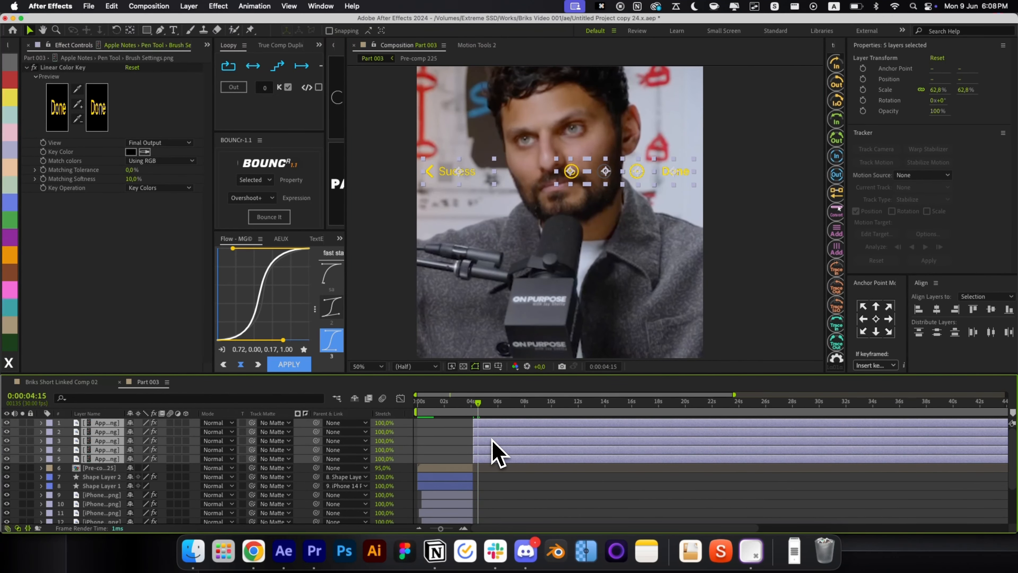
{"action": "key", "text": "p"}
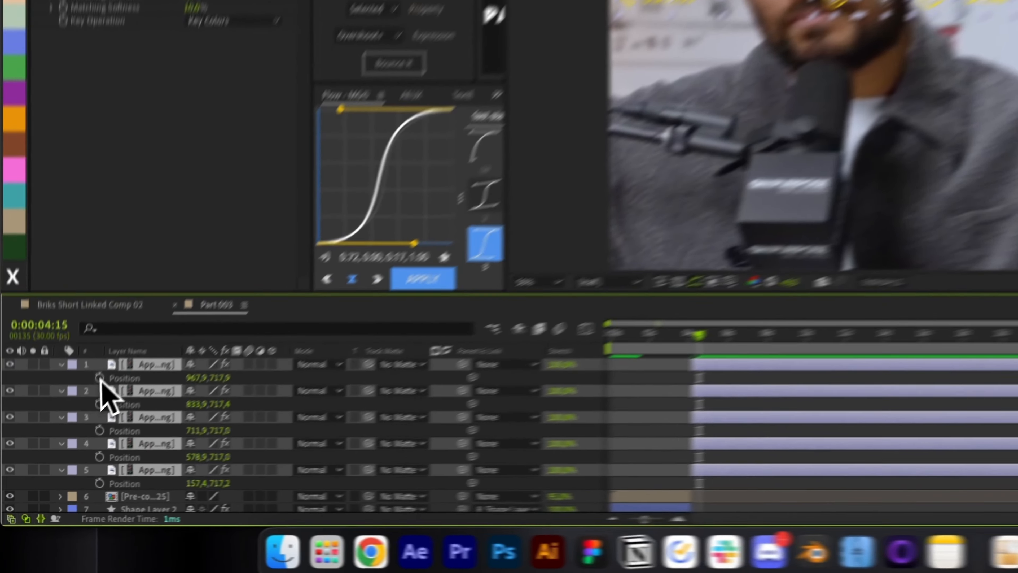
{"action": "left_click", "coordinate": [101, 379]}
{"action": "key", "text": "i"}
{"action": "left_click", "coordinate": [663, 390]}
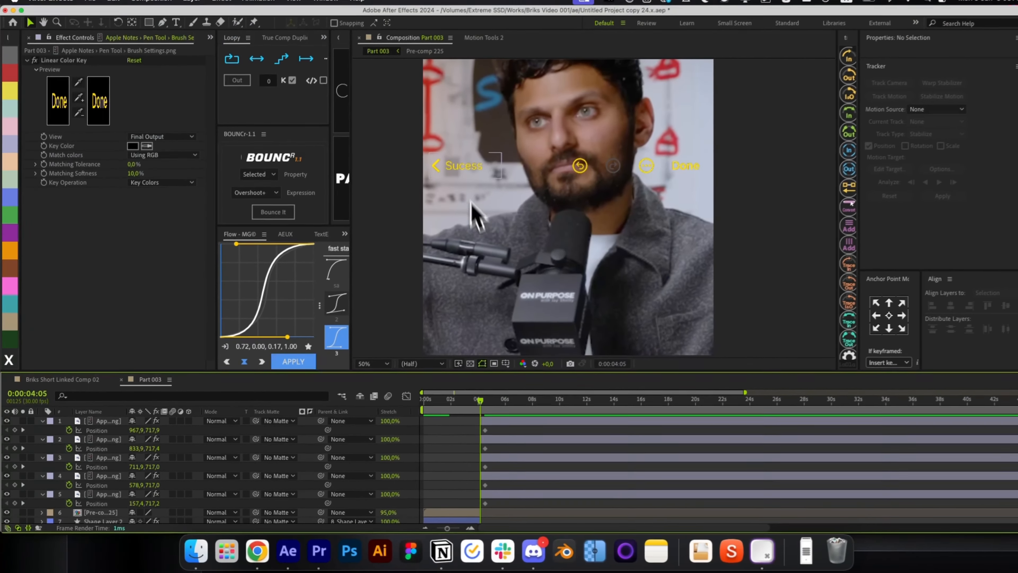
Step: Move the Sucess element out of frame to the left and the other four Notes elements out to the right at 0:00:04:05
{"action": "left_click_drag", "start_coordinate": [464, 166], "coordinate": [385, 165]}
{"action": "left_click", "coordinate": [502, 476]}
{"action": "left_click", "coordinate": [509, 421], "text": "shift"}
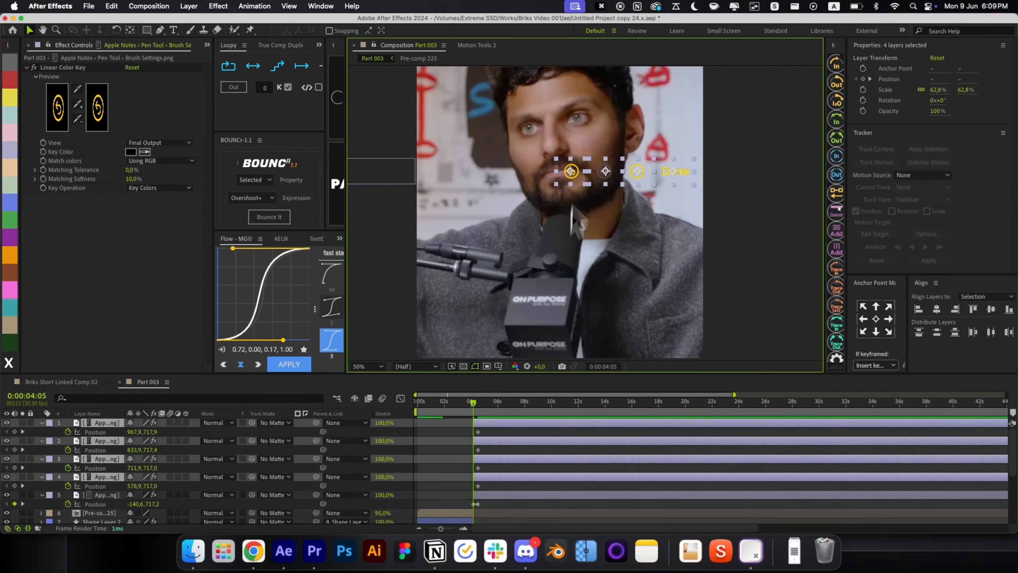
Step: Apply the BOUNCr Overshoot+ expression to the Position keyframes of all five Notes layers
{"action": "left_click", "coordinate": [489, 496], "text": "shift"}
{"action": "left_click", "coordinate": [269, 217]}
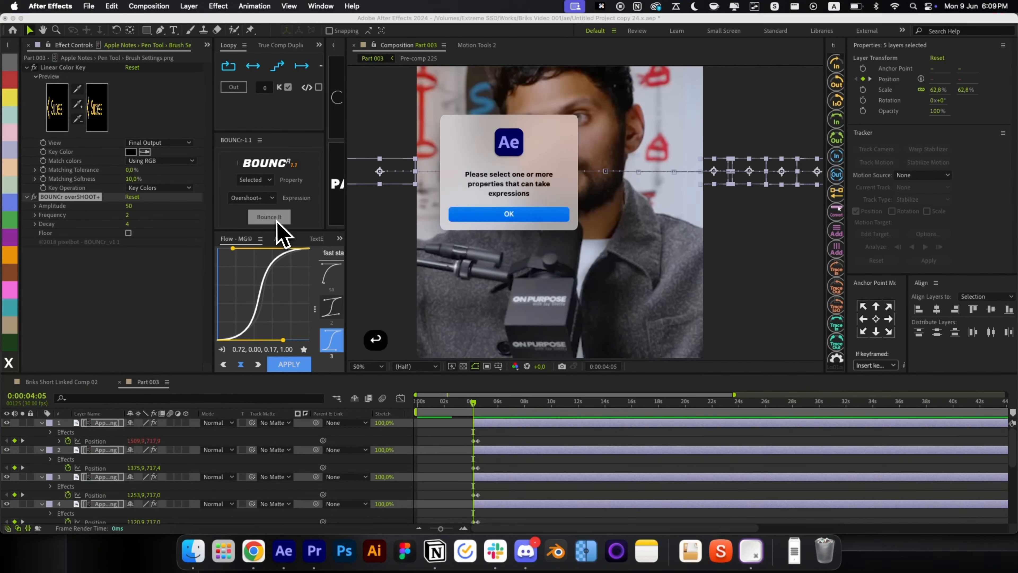
{"action": "key", "text": "Return"}
{"action": "left_click_drag", "start_coordinate": [495, 432], "coordinate": [459, 537]}
{"action": "scroll", "coordinate": [458, 502], "scroll_direction": "up", "scroll_amount": 5}
{"action": "left_click", "coordinate": [269, 216]}
Step: Stagger the start times of the undo, redo, options and Done layers using Motion Tools 2 with offset 3 and step 1
{"action": "left_click", "coordinate": [491, 451]}
{"action": "key", "text": "r"}
{"action": "key", "text": "r"}
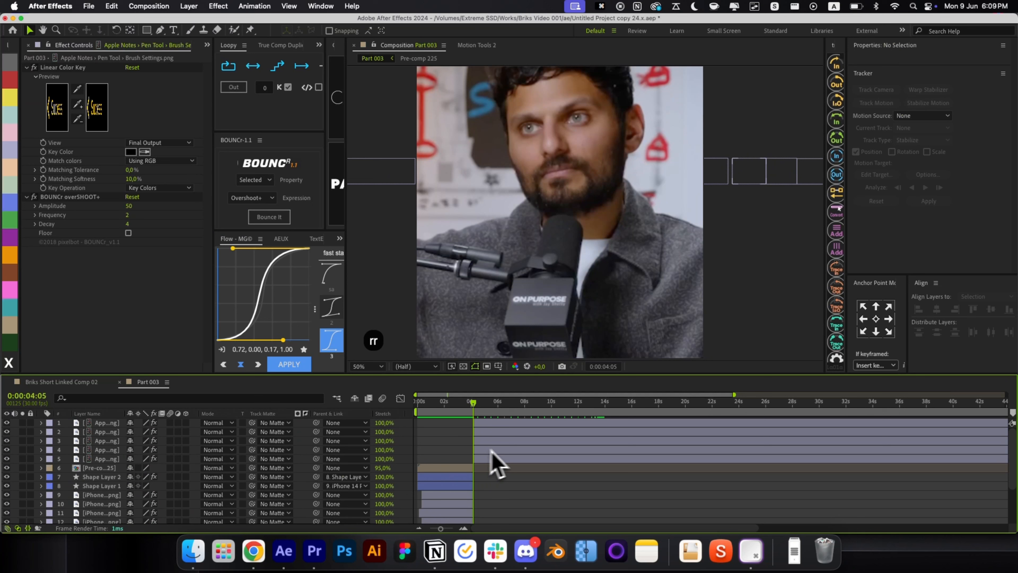
{"action": "left_click", "coordinate": [510, 448]}
{"action": "left_click", "coordinate": [491, 425], "text": "shift"}
{"action": "left_click", "coordinate": [475, 46]}
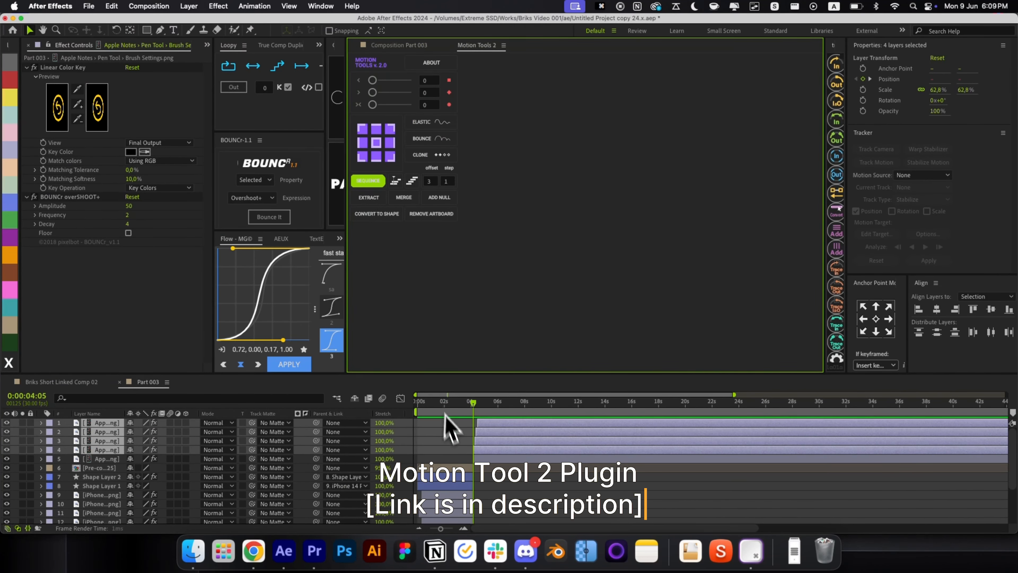
Step: Add CC RepeTile with all expansions at 400 and a glow effect to the Done layer, and copy the effects to the other Notes layers
{"action": "left_click_drag", "start_coordinate": [446, 413], "coordinate": [491, 417]}
{"action": "left_click", "coordinate": [510, 426]}
{"action": "key", "text": "alt+space"}
{"action": "key", "text": "2"}
{"action": "key", "text": "alt+space"}
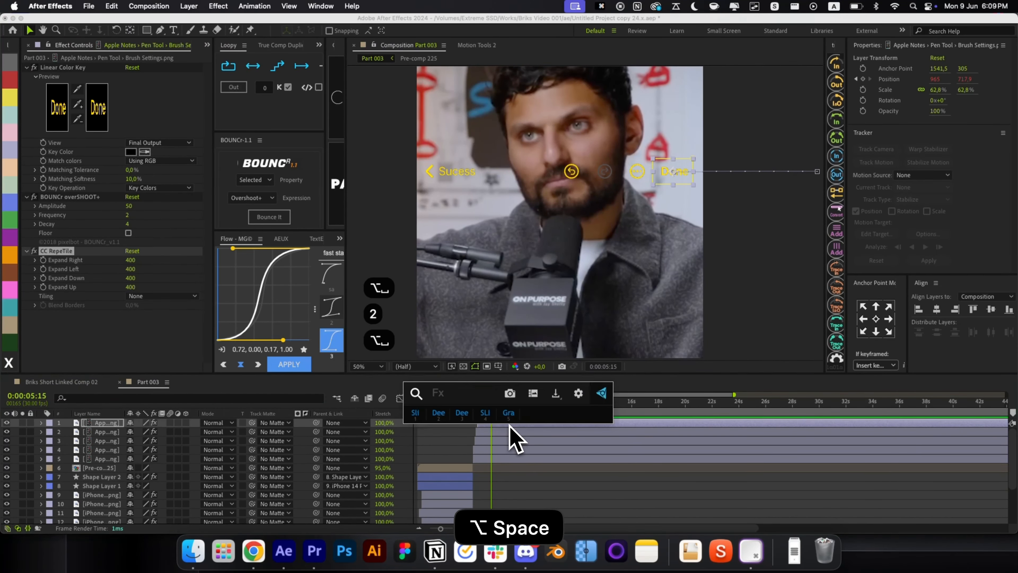
{"action": "key", "text": "super+c"}
{"action": "left_click", "coordinate": [501, 459], "text": "shift"}
{"action": "key", "text": "super+v"}
Step: Create a text layer reading "They Fall in the Love with the thing and then they just want to know everything they could" over five lines
{"action": "key", "text": "alt+/"}
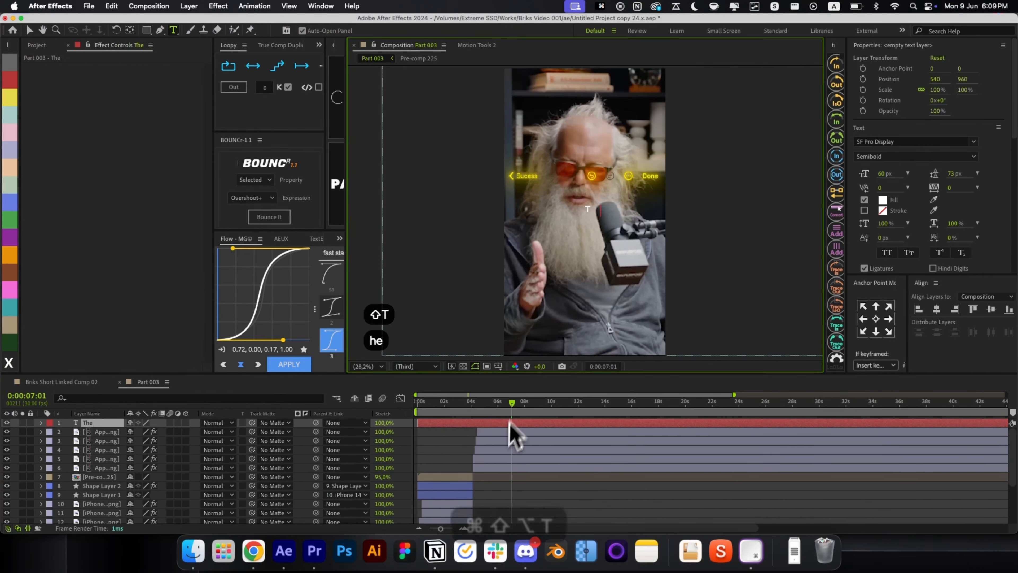
{"action": "type", "text": "They Fall in the Love"}
{"action": "key", "text": "Return"}
{"action": "type", "text": "with the thing"}
{"action": "key", "text": "Return"}
{"action": "type", "text": "and then they just want"}
{"action": "key", "text": "Return"}
{"action": "type", "text": "to know"}
{"action": "key", "text": "Return"}
{"action": "type", "text": "everything they could"}
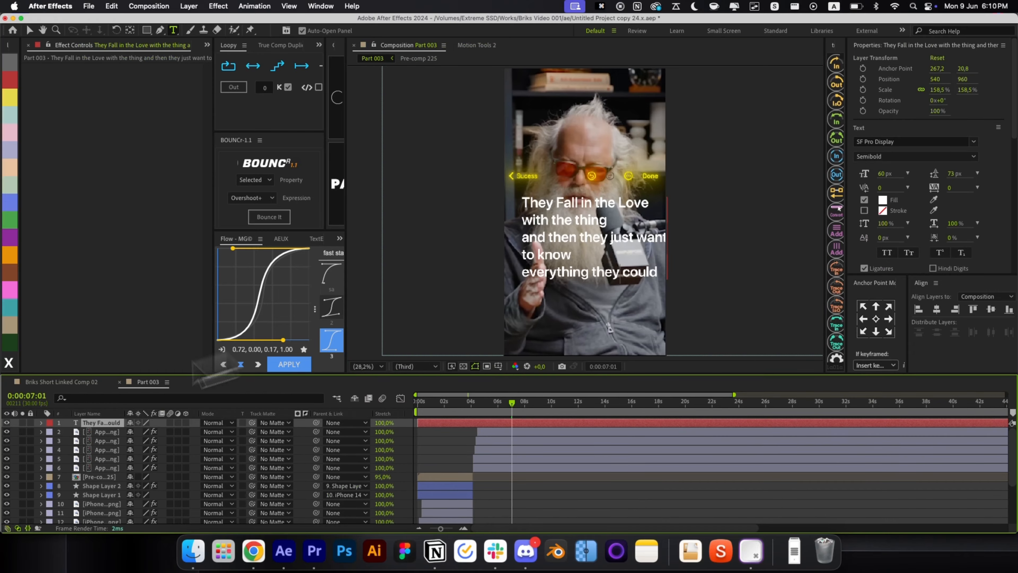
Step: Complete the text with "possibly learn about it" and set its line spacing to 65 px
{"action": "key", "text": "Return"}
{"action": "type", "text": "possibly learn about"}
{"action": "key", "text": "super+Return"}
{"action": "type", "text": "it65"}
{"action": "key", "text": "Return"}
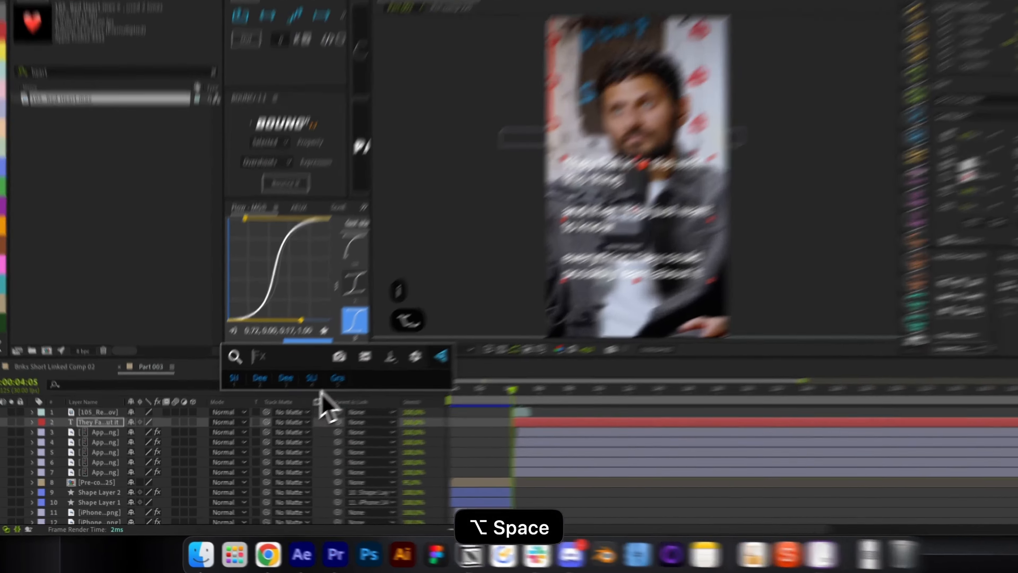
Step: Add a Range Selector Start keyframe to the text layer at 0:00:06:13, at the end of the first phrase
{"action": "key", "text": "u"}
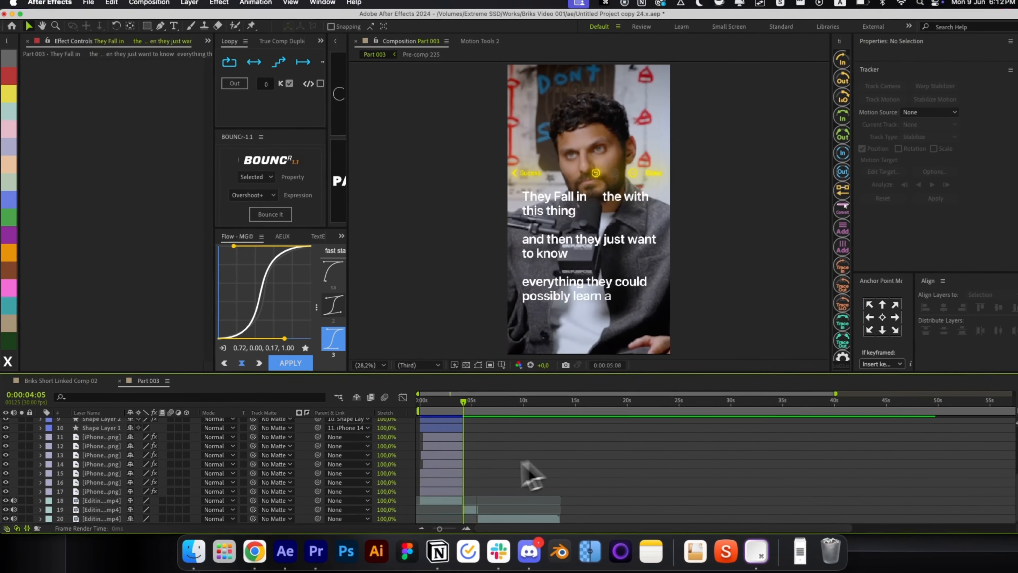
{"action": "left_click_drag", "start_coordinate": [542, 443], "coordinate": [595, 450]}
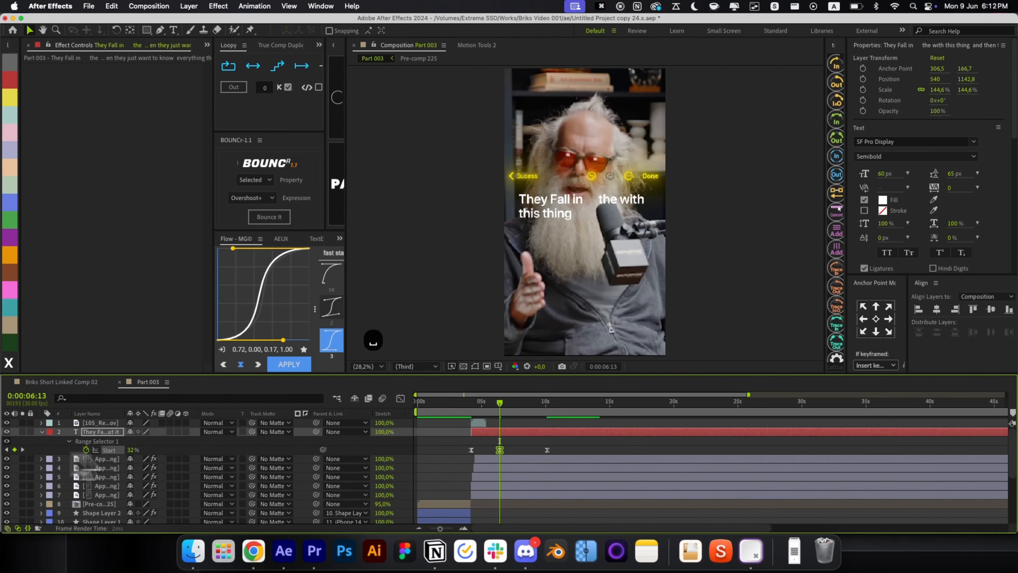
{"action": "key", "text": "space"}
{"action": "key", "text": "Page_Down"}
{"action": "left_click", "coordinate": [140, 450]}
Step: Hold the text reveal with another Start keyframe at about 7.8 seconds and move the last Start keyframe to about 10.7 seconds
{"action": "key", "text": "super+Right"}
{"action": "key", "text": "super+Right"}
{"action": "key", "text": "super+Right"}
{"action": "key", "text": "super+Right"}
{"action": "key", "text": "super+Right"}
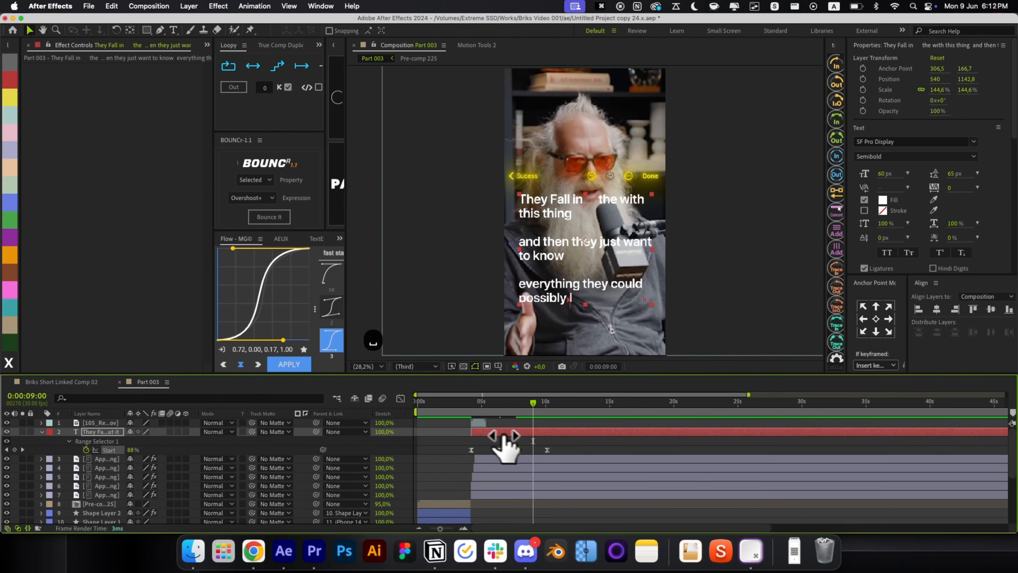
{"action": "scroll", "coordinate": [561, 466], "scroll_direction": "down", "scroll_amount": 4}
{"action": "scroll", "coordinate": [563, 466], "scroll_direction": "up", "scroll_amount": 4}
{"action": "key", "text": "super+Left"}
{"action": "key", "text": "super+Left"}
{"action": "key", "text": "super+Left"}
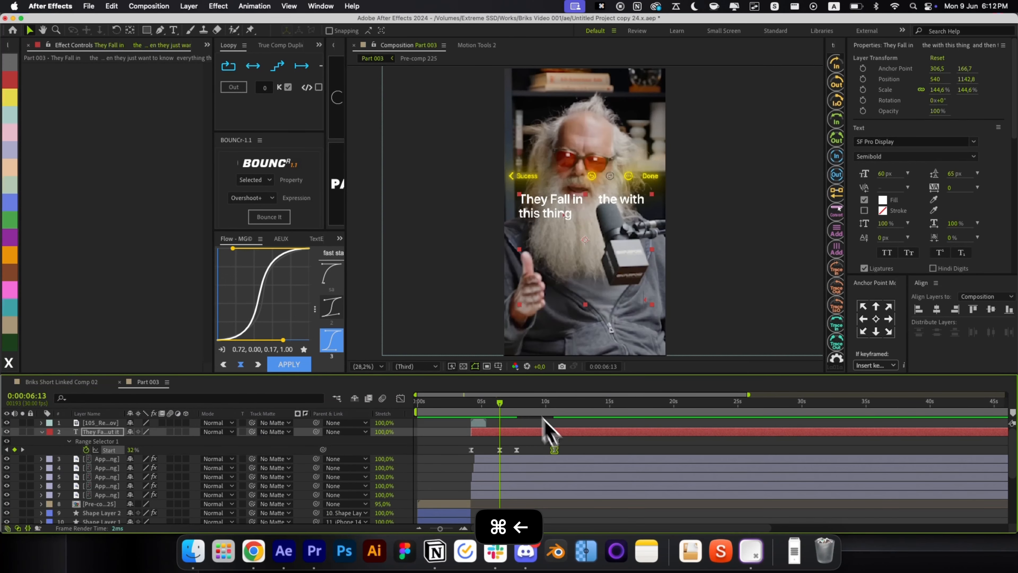
Step: Apply Loopy's back-and-forth loop to the Red Heart layer and extend the layer to about 12.5 seconds
{"action": "key", "text": "t"}
{"action": "key", "text": "t"}
{"action": "key", "text": "j"}
{"action": "left_click", "coordinate": [483, 423]}
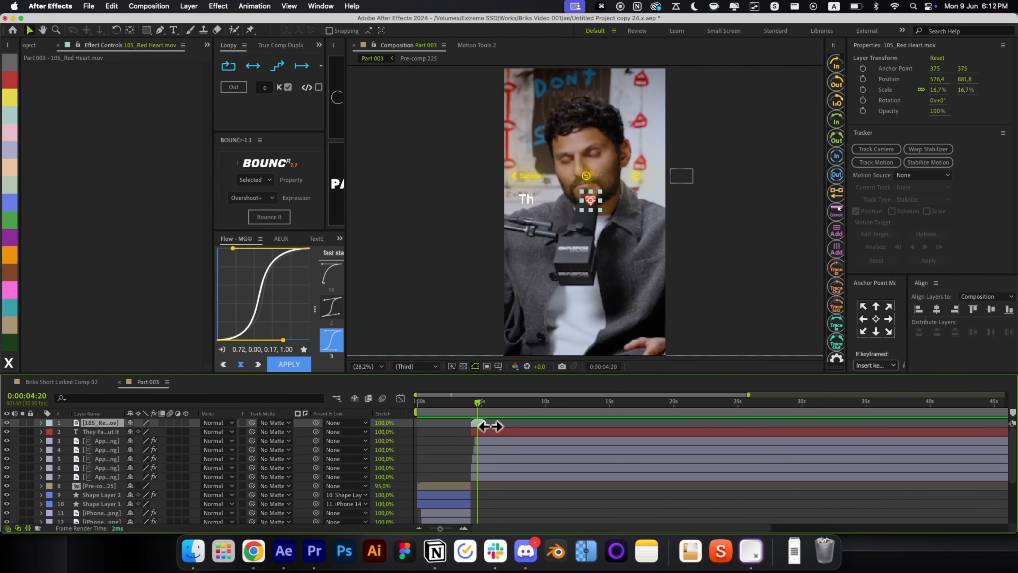
{"action": "key", "text": "equal"}
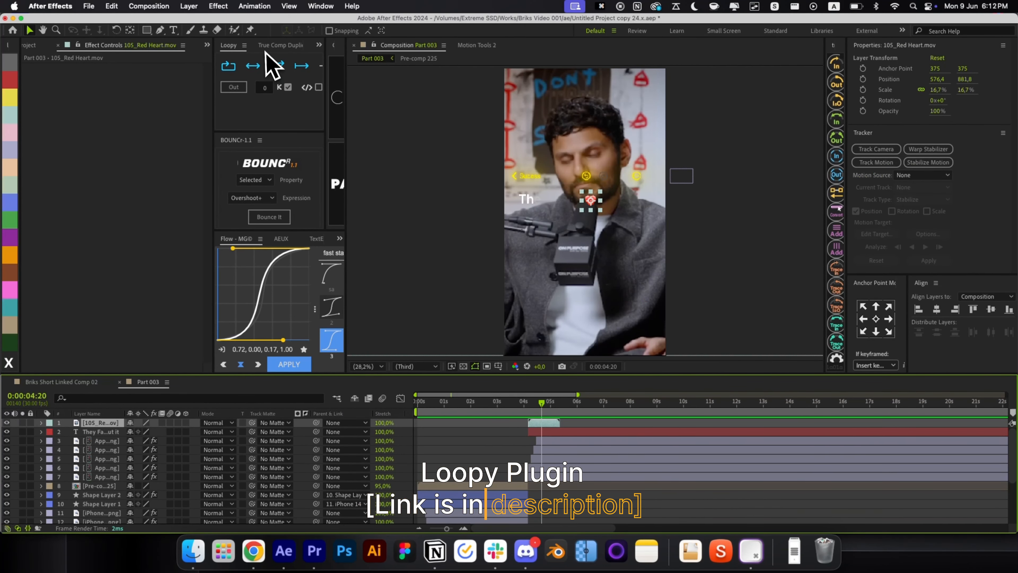
{"action": "left_click", "coordinate": [252, 66]}
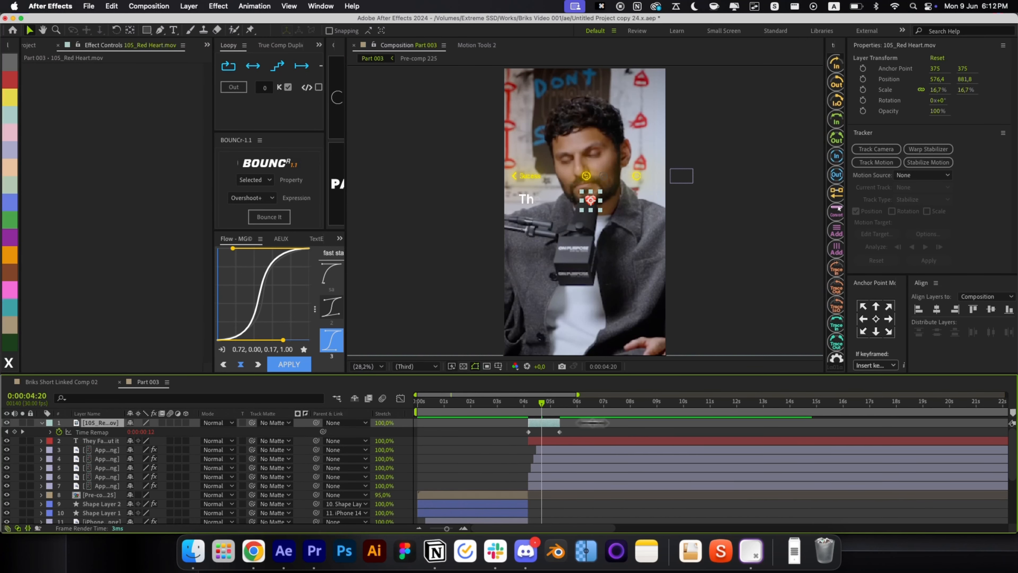
{"action": "key", "text": "p"}
{"action": "key", "text": "p"}
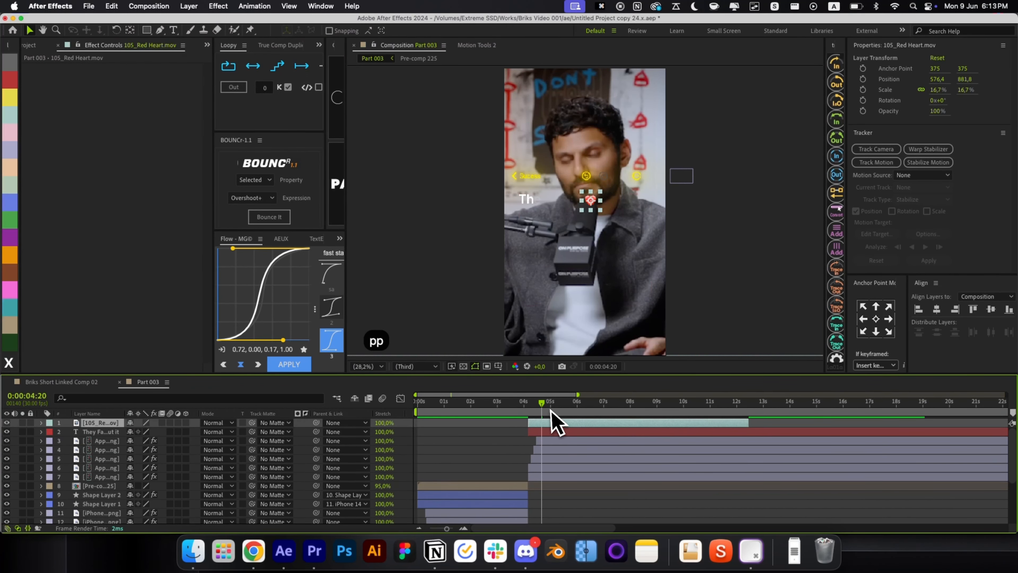
Step: Nudge the heart up to Position Y 877.8 in the gap of the first text line and parent it to the text layer
{"action": "left_click_drag", "start_coordinate": [552, 410], "coordinate": [669, 413]}
{"action": "scroll", "coordinate": [593, 208], "scroll_direction": "up", "scroll_amount": 2}
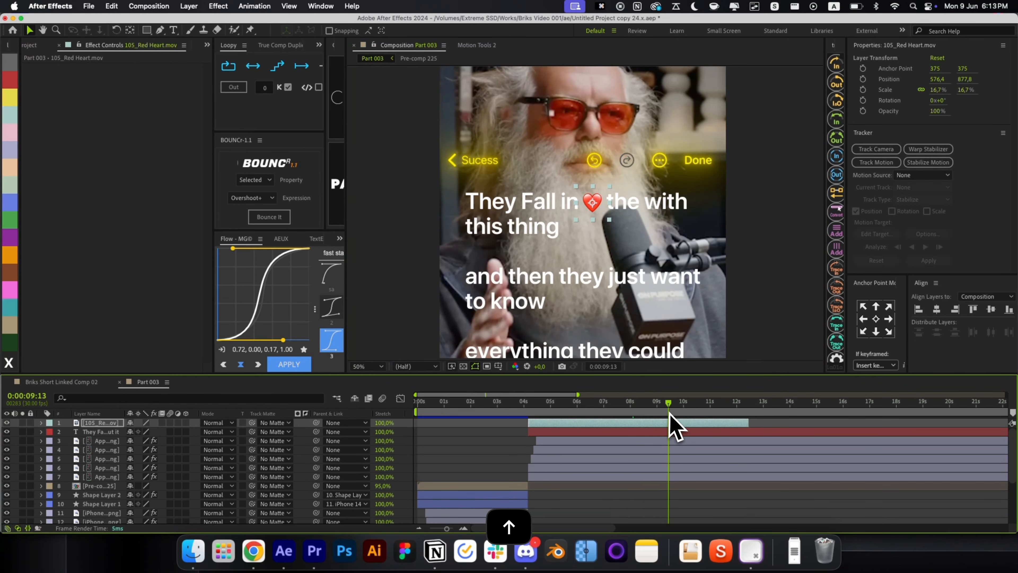
{"action": "left_click", "coordinate": [112, 433]}
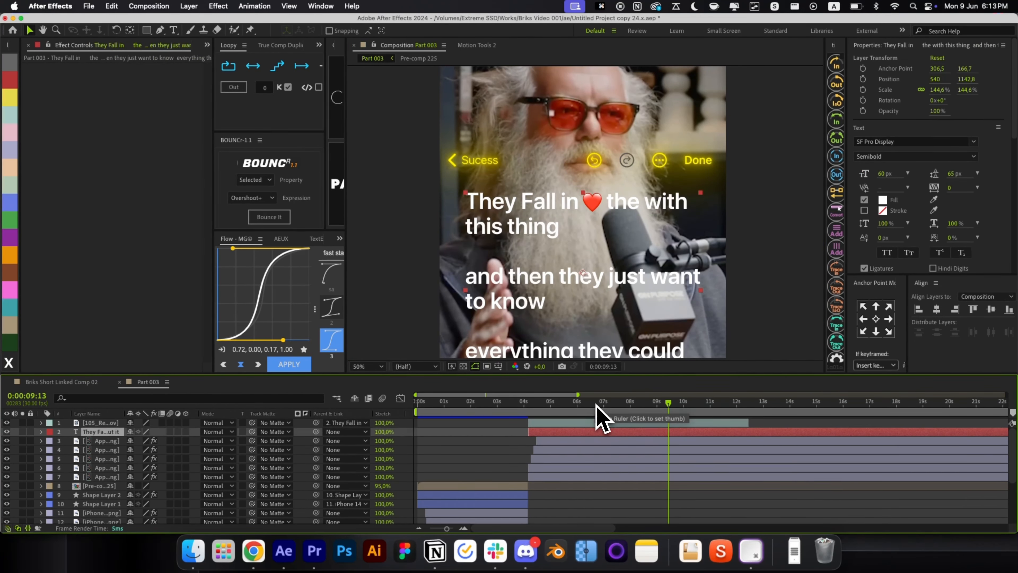
Step: Reveal the text layer's Position property and go to 0:00:06:09
{"action": "key", "text": "p"}
{"action": "key", "text": "super+Left"}
{"action": "key", "text": "super+Left"}
{"action": "key", "text": "super+Left"}
{"action": "key", "text": "super+Left"}
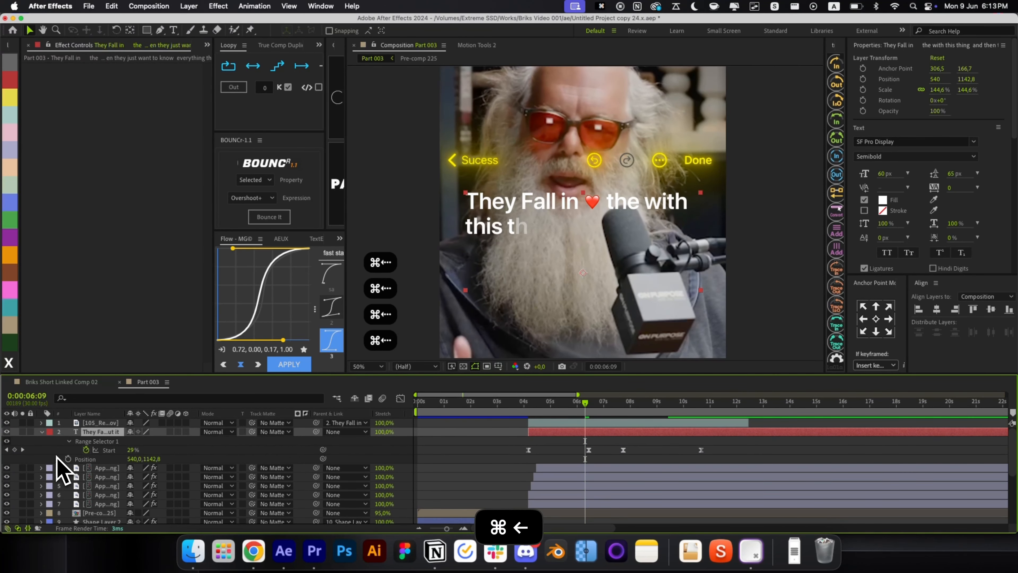
Step: Place a horizontal guide at the first text line and keyframe the text layer's position 10 frames on, raising the second paragraph to it
{"action": "key", "text": "super+shift+Right"}
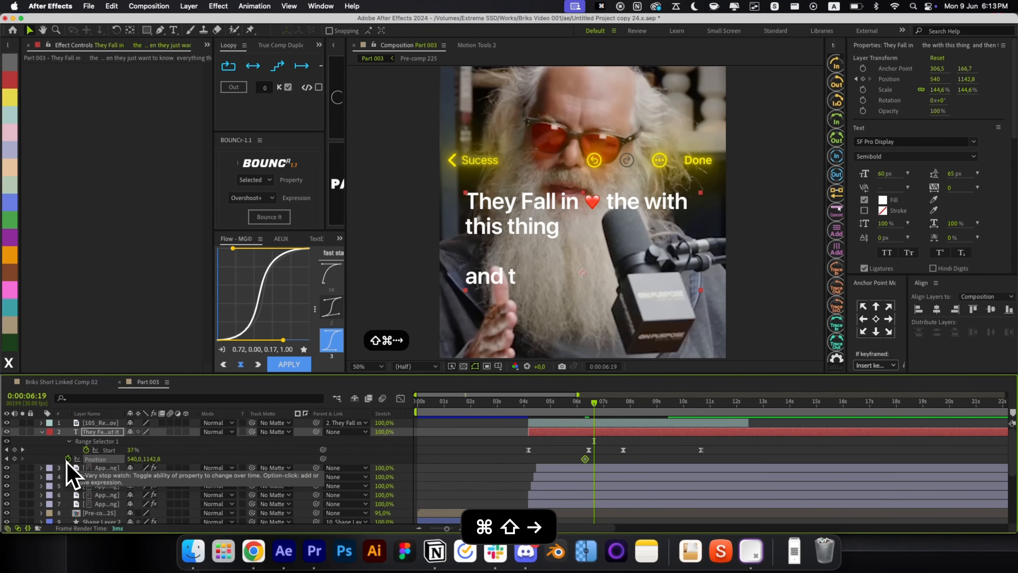
{"action": "key", "text": "super+r"}
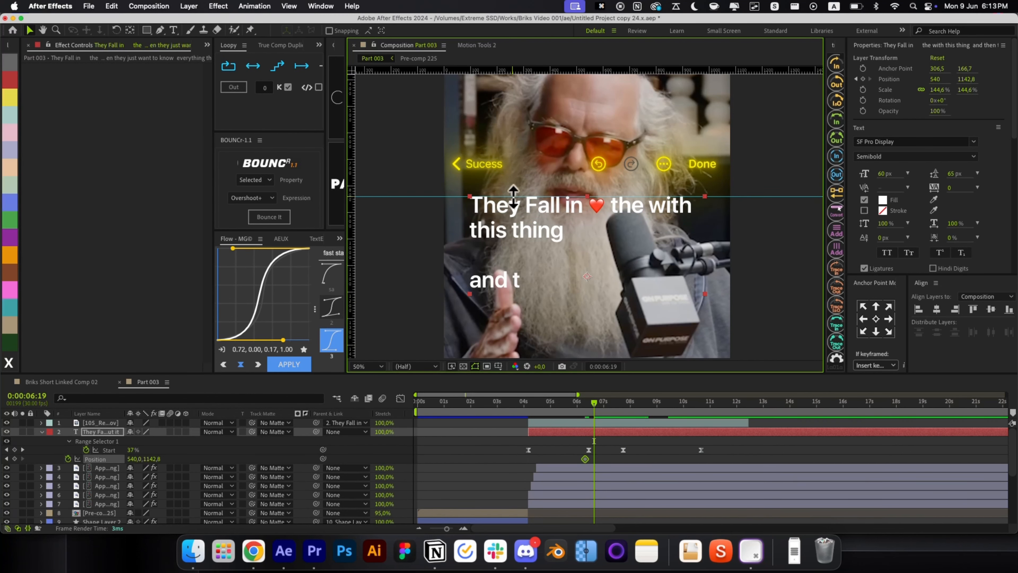
{"action": "left_click_drag", "start_coordinate": [542, 237], "coordinate": [541, 165]}
Step: Hold the text's position before the third paragraph and keyframe it to Y 574,8 ten frames on, raising "everything" to the guide
{"action": "left_click", "coordinate": [623, 404]}
{"action": "key", "text": "super+Left"}
{"action": "key", "text": "super+Left"}
{"action": "key", "text": "super+Left"}
{"action": "key", "text": "alt+shift+p"}
{"action": "key", "text": "super+shift+Right"}
{"action": "left_click_drag", "start_coordinate": [527, 296], "coordinate": [527, 218]}
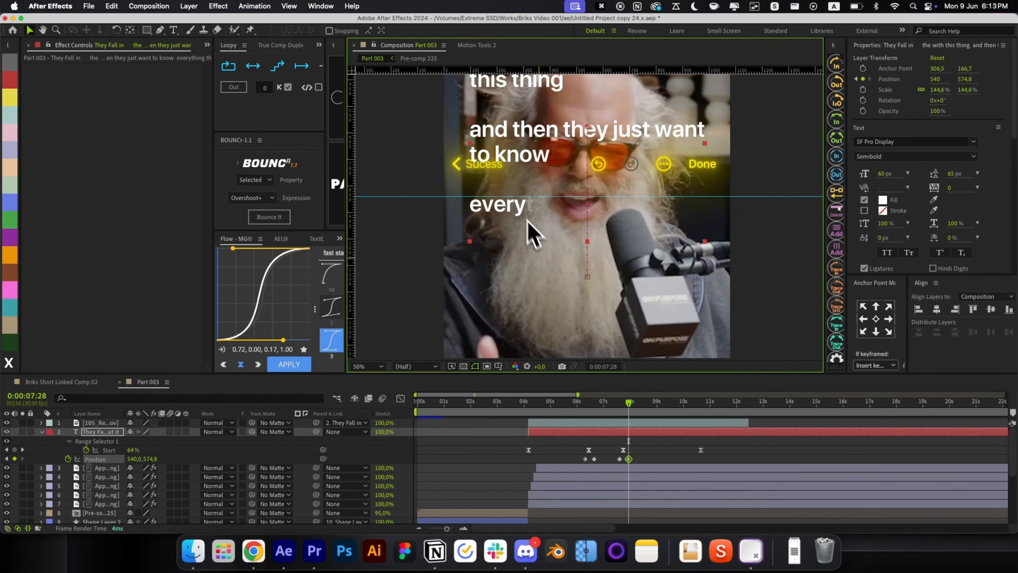
Step: Apply Easy Ease to the text layer's position keyframes and scrub through the scrolling motion in Part 003
{"action": "key", "text": "super+shift+Right"}
{"action": "key", "text": "super+shift+Right"}
{"action": "key", "text": "super+shift+Right"}
{"action": "left_click_drag", "start_coordinate": [644, 455], "coordinate": [547, 478]}
{"action": "key", "text": "F9"}
{"action": "key", "text": "u"}
{"action": "key", "text": "alt+/"}
{"action": "left_click_drag", "start_coordinate": [585, 404], "coordinate": [627, 415]}
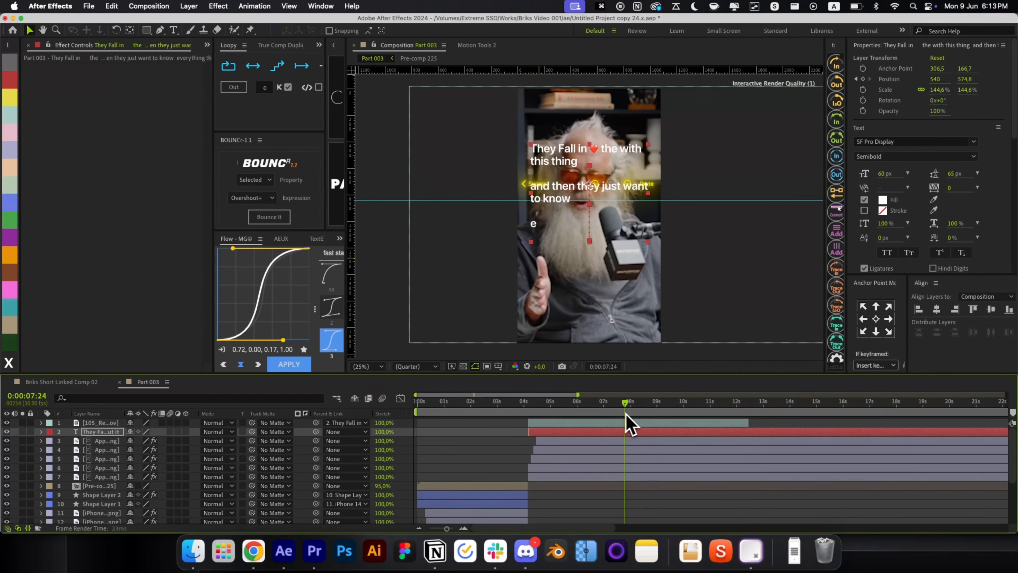
Step: Adjust the timing of the text layer's position keyframes to lengthen its two upward moves
{"action": "key", "text": "u"}
{"action": "mouse_move", "coordinate": [607, 468]}
{"action": "left_mouse_down"}
{"action": "mouse_move", "coordinate": [579, 456]}
{"action": "mouse_move", "coordinate": [604, 461]}
{"action": "left_mouse_up"}
{"action": "left_click", "coordinate": [644, 451]}
{"action": "key", "text": "r"}
{"action": "key", "text": "r"}
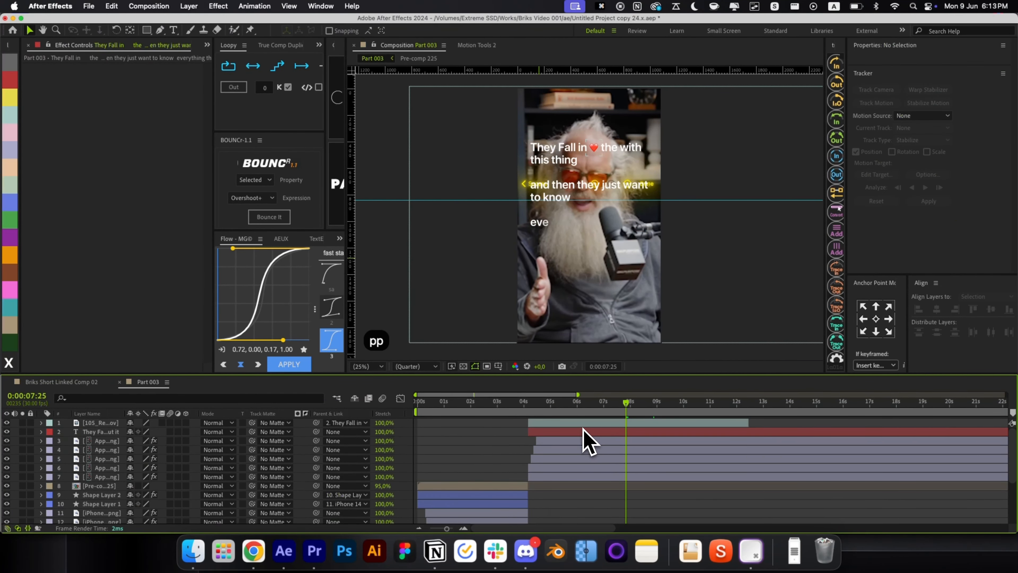
Step: Pre-compose the red heart and text layers together with all attributes moved into the new composition
{"action": "left_click", "coordinate": [572, 432]}
{"action": "left_click", "coordinate": [571, 423], "text": "shift"}
{"action": "key", "text": "shift+super+c"}
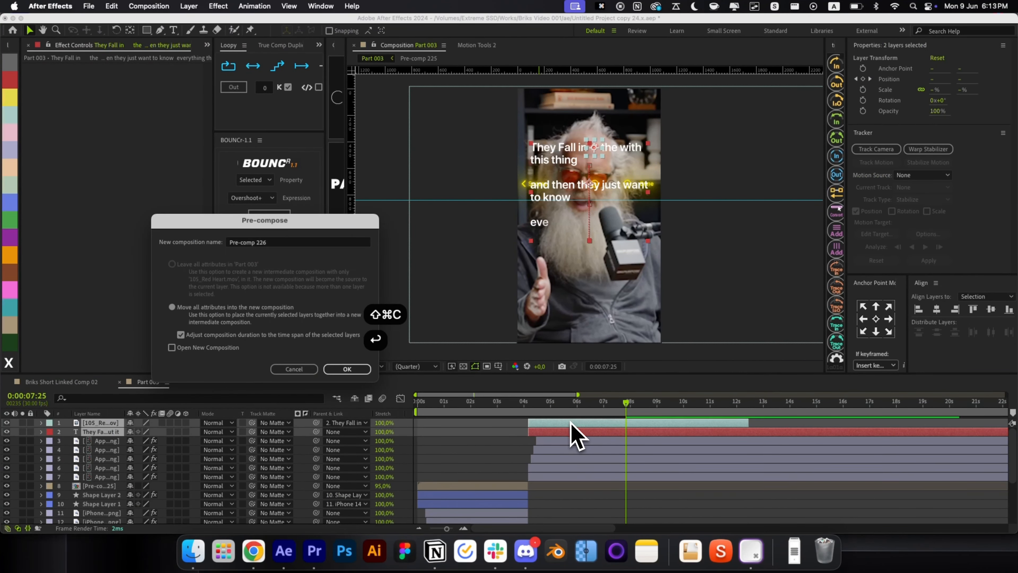
{"action": "key", "text": "Return"}
Step: Mask the text pre-comp with a rectangle around the two lines below the yellow toolbar, and remove the guide and rulers
{"action": "mouse_move", "coordinate": [573, 413]}
{"action": "left_mouse_down"}
{"action": "mouse_move", "coordinate": [661, 412]}
{"action": "mouse_move", "coordinate": [543, 416]}
{"action": "mouse_move", "coordinate": [595, 416]}
{"action": "mouse_move", "coordinate": [584, 417]}
{"action": "left_mouse_up"}
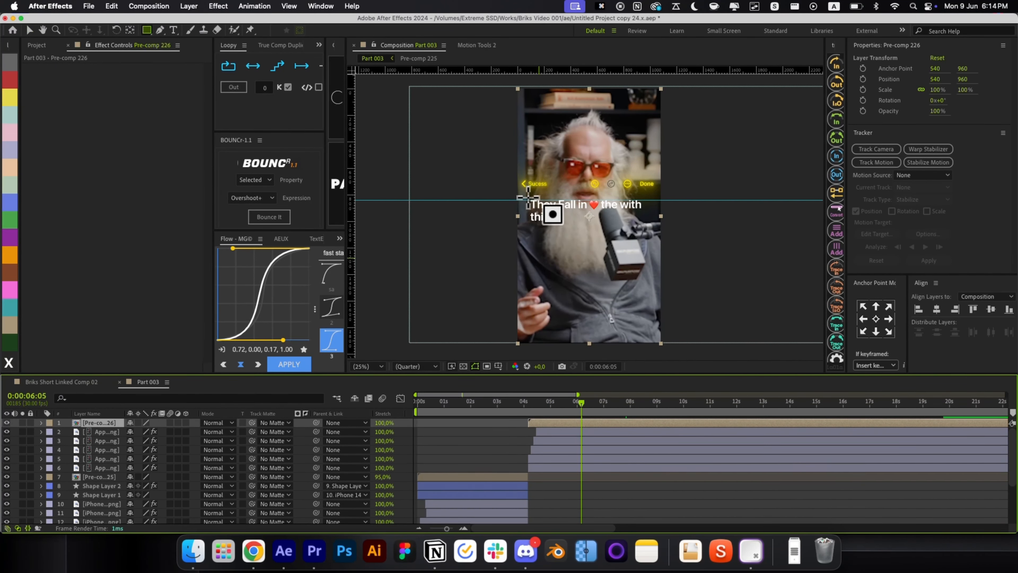
{"action": "left_click_drag", "start_coordinate": [527, 199], "coordinate": [567, 218]}
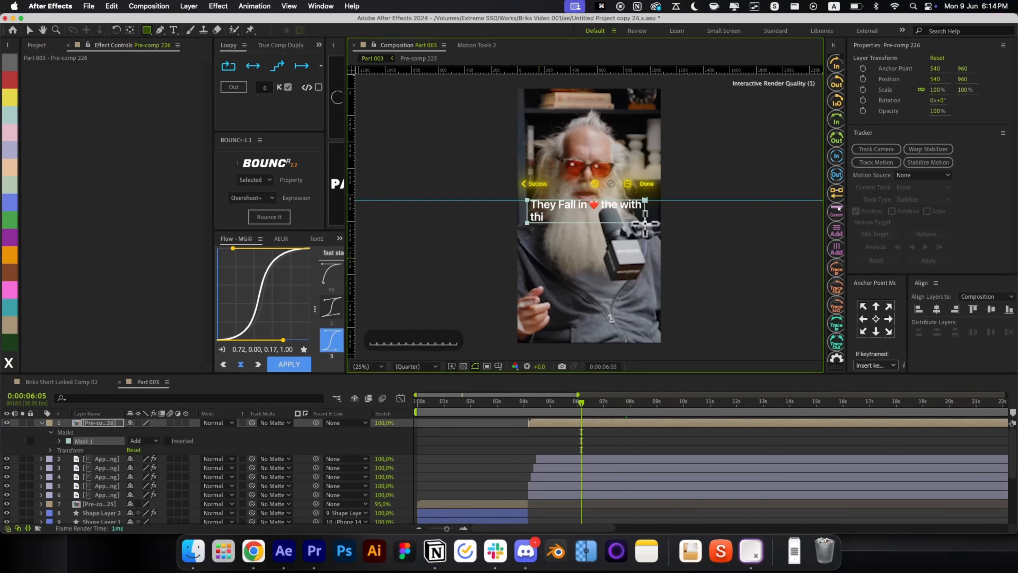
{"action": "key", "text": "u"}
{"action": "left_click", "coordinate": [499, 439]}
{"action": "key", "text": "v"}
{"action": "left_click_drag", "start_coordinate": [483, 200], "coordinate": [484, 70]}
{"action": "key", "text": "super+r"}
Step: Set the text pre-comp's Mask Feather to 22 pixels
{"action": "left_click", "coordinate": [577, 423]}
{"action": "left_click_drag", "start_coordinate": [582, 415], "coordinate": [616, 436]}
{"action": "type", "text": "f"}
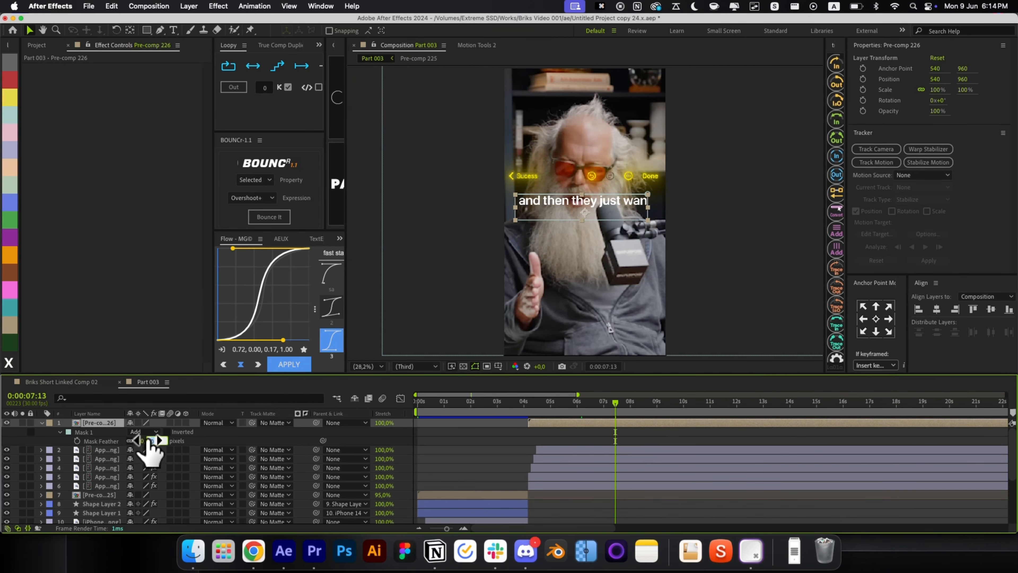
{"action": "type", "text": "22"}
{"action": "key", "text": "Return"}
{"action": "key", "text": "f"}
Step: Open the text pre-comp, shift the red heart layer to start at 0:00:05:13, and return to Part 003
{"action": "left_click", "coordinate": [473, 450]}
{"action": "left_click_drag", "start_coordinate": [548, 402], "coordinate": [563, 403]}
{"action": "left_click_drag", "start_coordinate": [577, 407], "coordinate": [560, 408]}
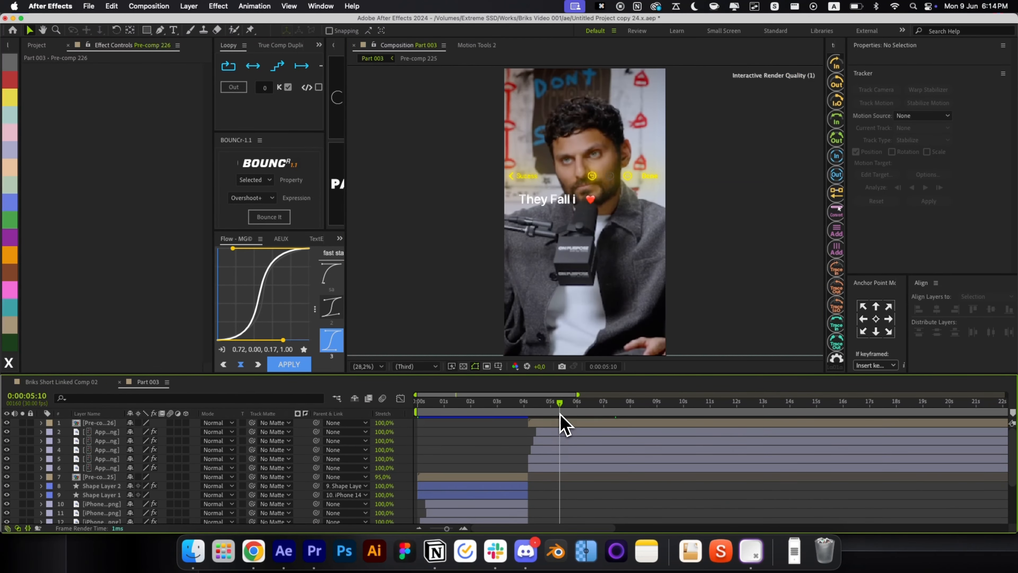
{"action": "double_click", "coordinate": [561, 424]}
{"action": "left_click", "coordinate": [460, 425]}
{"action": "key", "text": "["}
{"action": "key", "text": "super+Right"}
{"action": "key", "text": "super+Right"}
{"action": "key", "text": "super+Right"}
{"action": "key", "text": "super+w"}
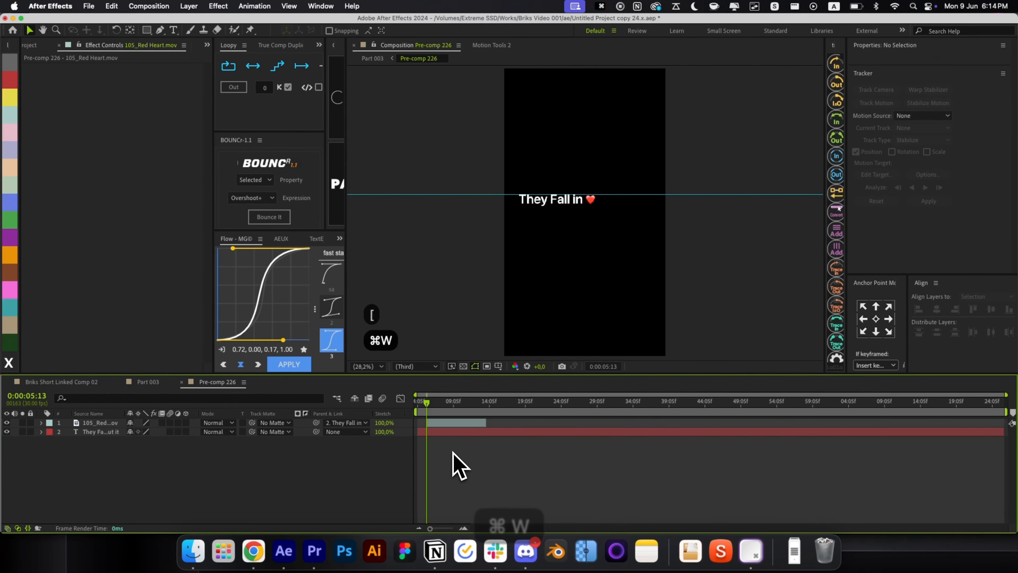
Step: Check the heart's timing and the text reveal in Part 003 from 0:00:05:13 to 0:00:07:17
{"action": "key", "text": "super+Right"}
{"action": "key", "text": "super+Right"}
{"action": "key", "text": "super+Right"}
{"action": "key", "text": "super+Right"}
{"action": "key", "text": "super+Right"}
{"action": "key", "text": "super+Right"}
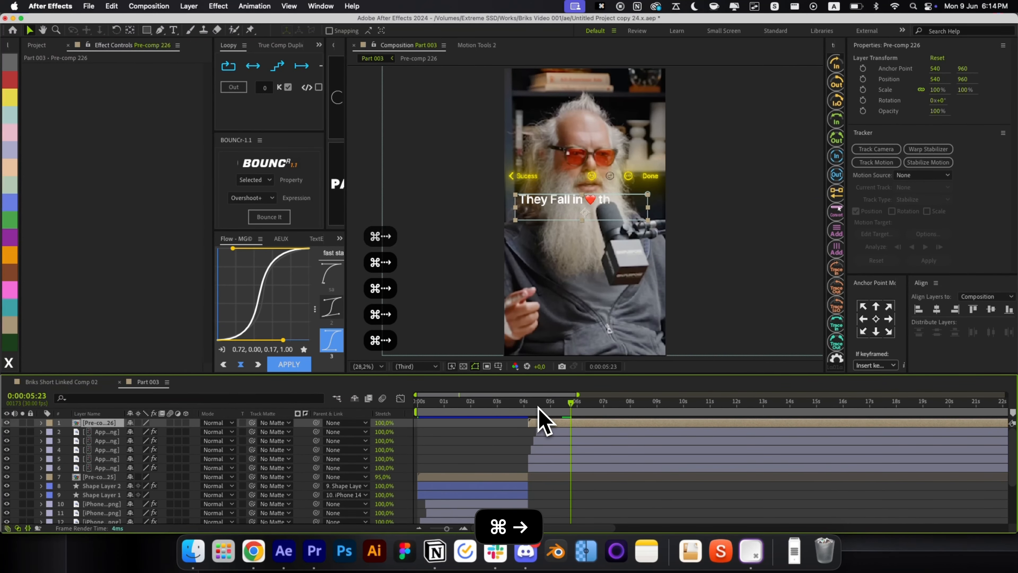
{"action": "left_click_drag", "start_coordinate": [573, 416], "coordinate": [619, 416]}
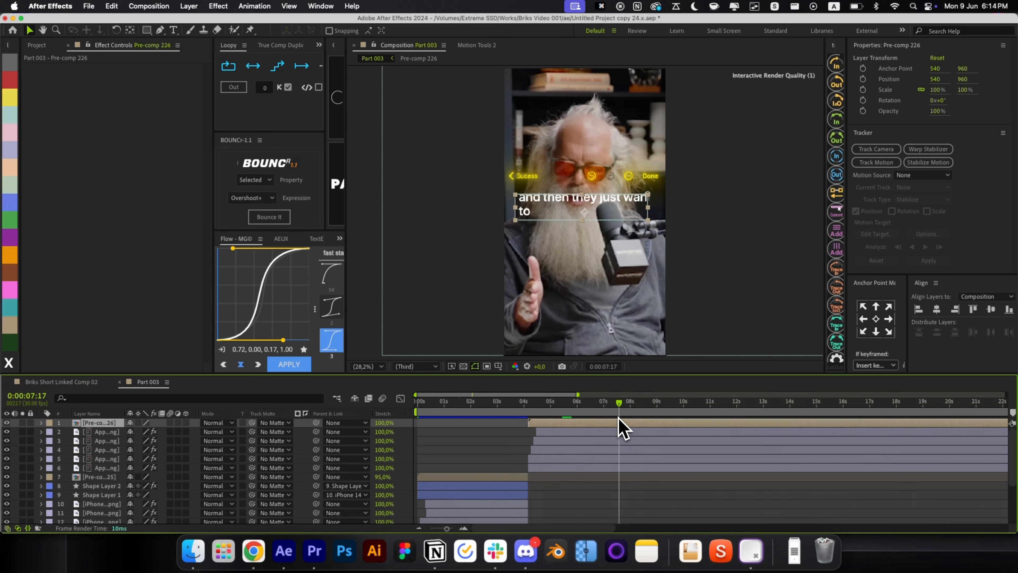
Step: In the text pre-comp, copy the second Range Selector Start keyframe and paste it 10 frames earlier
{"action": "double_click", "coordinate": [614, 426]}
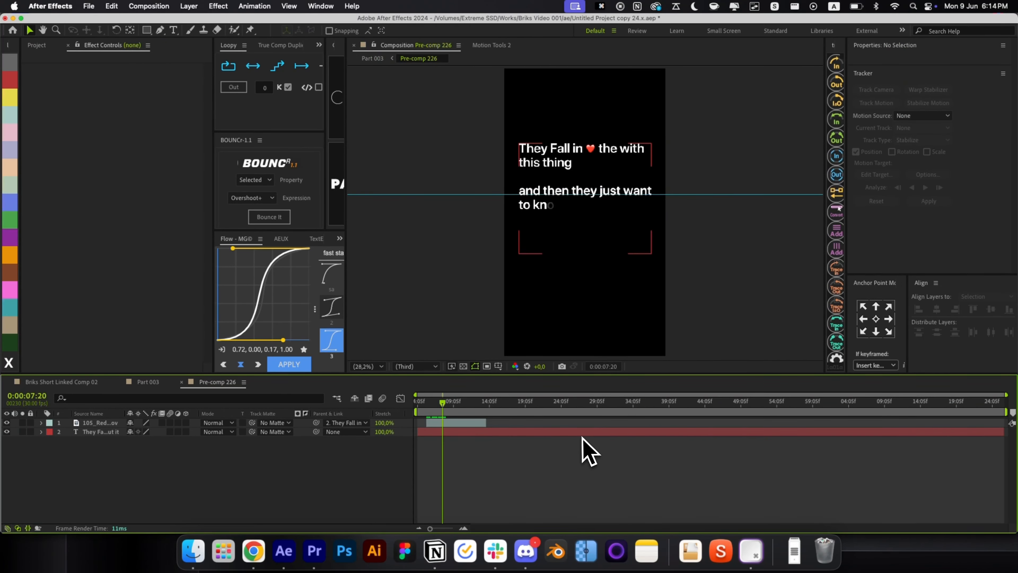
{"action": "key", "text": "u"}
{"action": "scroll", "coordinate": [562, 443], "scroll_direction": "up", "scroll_amount": 5}
{"action": "left_click", "coordinate": [482, 459]}
{"action": "key", "text": "super+c"}
{"action": "key", "text": "shift+super+Left"}
{"action": "mouse_move", "coordinate": [516, 448]}
{"action": "left_mouse_down"}
{"action": "mouse_move", "coordinate": [482, 459]}
{"action": "mouse_move", "coordinate": [520, 458]}
{"action": "left_mouse_up"}
{"action": "key", "text": "super+v"}
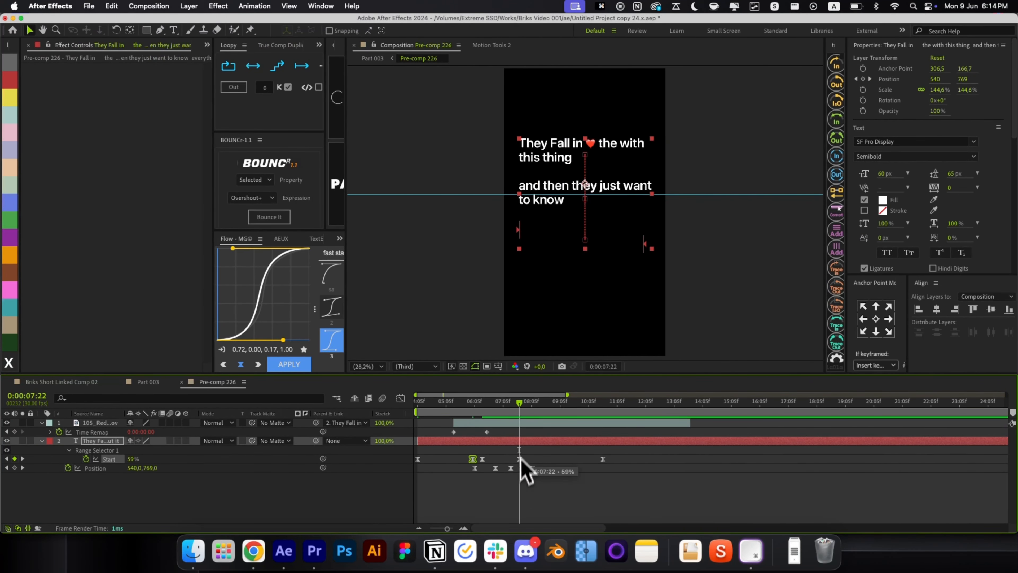
Step: Copy the Start keyframe at 0:00:07:22 and paste it 10 frames earlier to hold the text reveal
{"action": "left_click", "coordinate": [520, 459]}
{"action": "key", "text": "super+c"}
{"action": "key", "text": "shift+super+Left"}
{"action": "key", "text": "super+v"}
Step: Convert the pasted Start keyframes and the one after the first hold to linear, and return to Part 003
{"action": "left_click_drag", "start_coordinate": [464, 411], "coordinate": [502, 412]}
{"action": "left_click", "coordinate": [472, 458], "text": "super"}
{"action": "left_click", "coordinate": [483, 459], "text": "super"}
{"action": "left_click", "coordinate": [510, 459], "text": "super"}
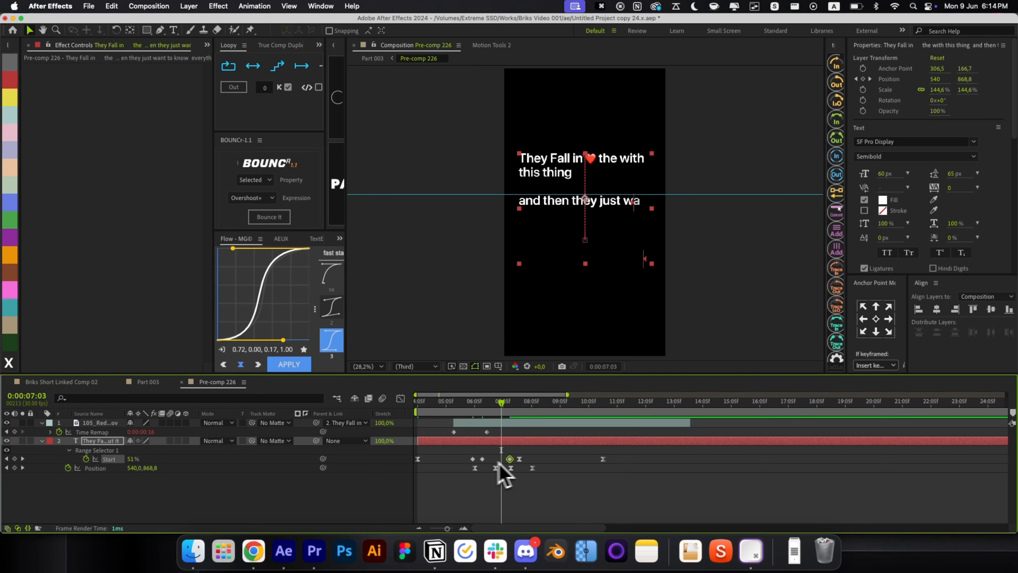
{"action": "key", "text": "super+w"}
{"action": "left_click_drag", "start_coordinate": [565, 411], "coordinate": [634, 414]}
{"action": "left_click", "coordinate": [491, 468]}
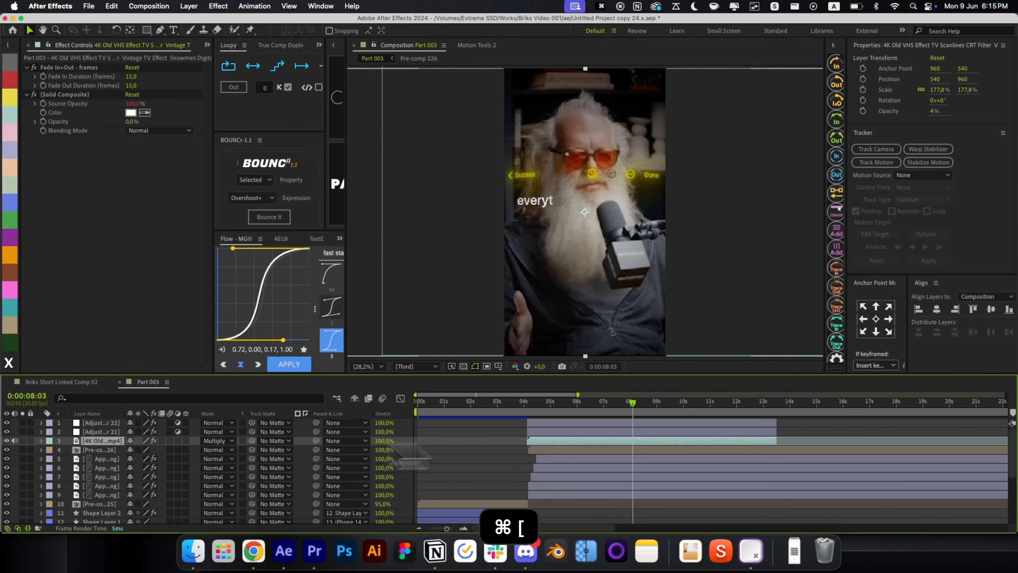
Step: Examine the 4K Old VHS scanline overlay's footage, blending mode and opacity
{"action": "double_click", "coordinate": [535, 440]}
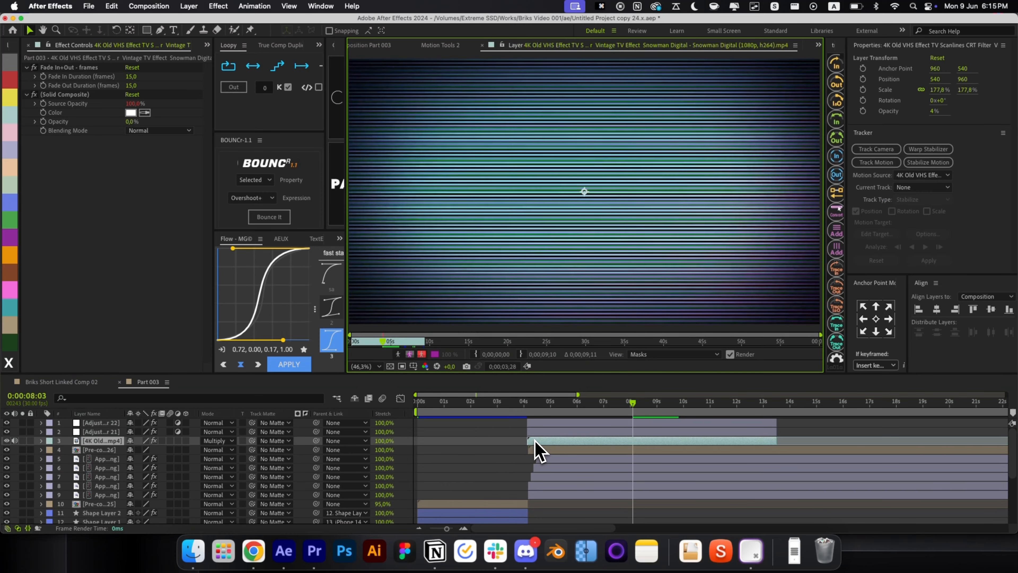
{"action": "mouse_move", "coordinate": [383, 343]}
{"action": "left_mouse_down"}
{"action": "mouse_move", "coordinate": [396, 344]}
{"action": "mouse_move", "coordinate": [377, 343]}
{"action": "left_mouse_up"}
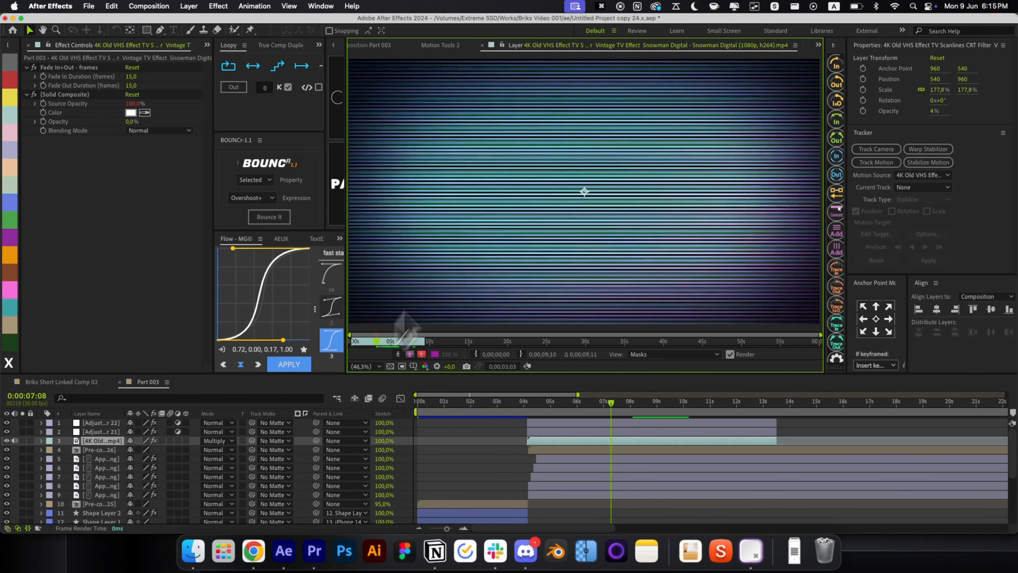
{"action": "left_click", "coordinate": [482, 45]}
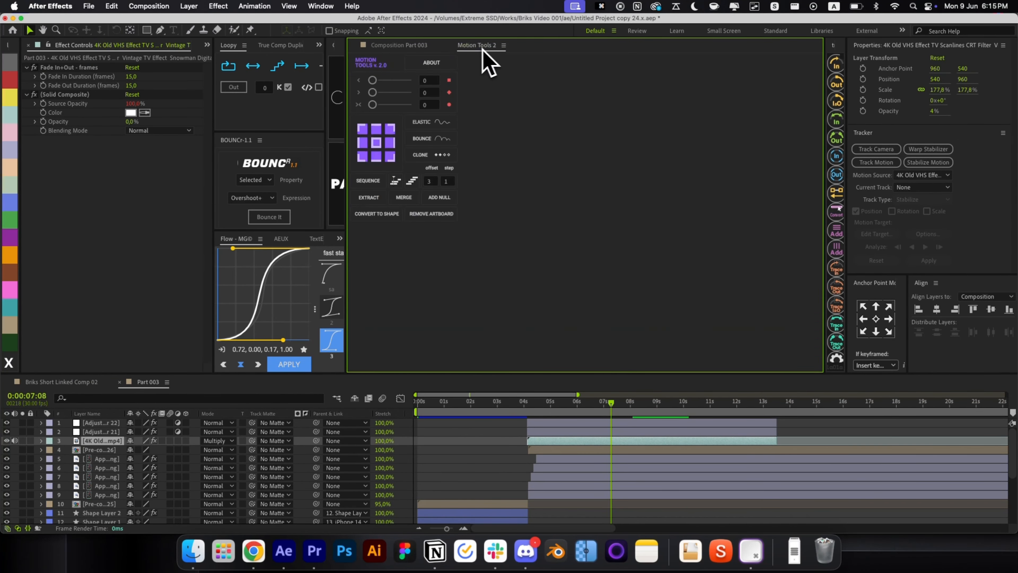
{"action": "left_click", "coordinate": [408, 46]}
{"action": "left_click", "coordinate": [220, 440]}
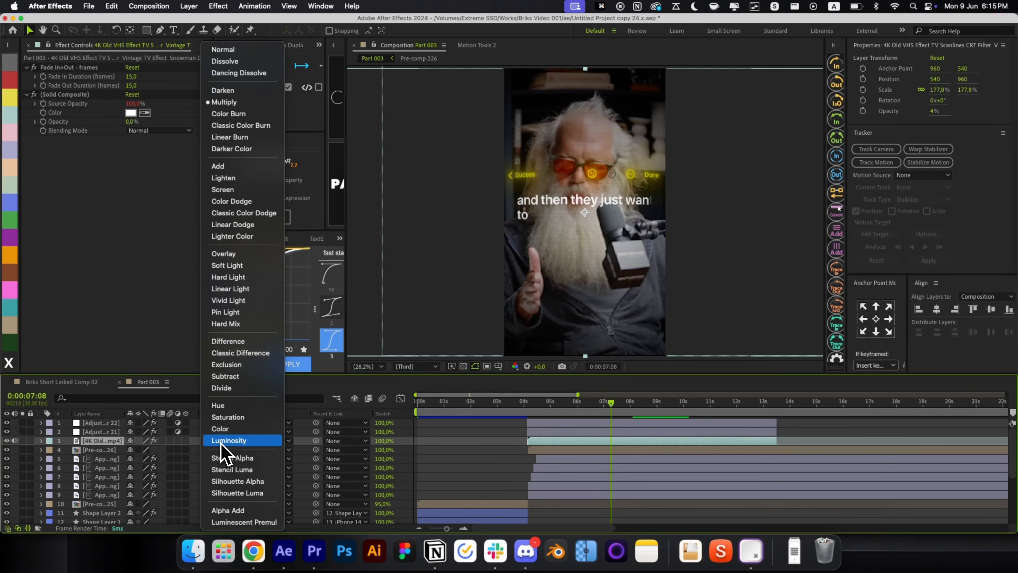
{"action": "left_click", "coordinate": [119, 442]}
{"action": "key", "text": "t"}
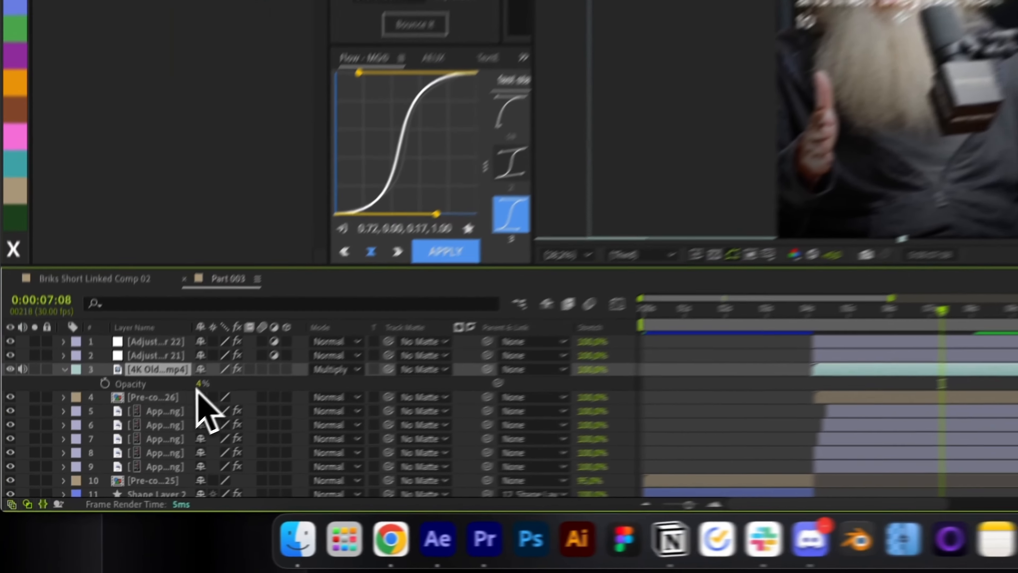
{"action": "key", "text": "t"}
{"action": "left_click", "coordinate": [15, 441]}
Step: Examine the FishEye Warp on Adjustment Layer 21 and the CC Vignette on Adjustment Layer 22
{"action": "left_click", "coordinate": [99, 433]}
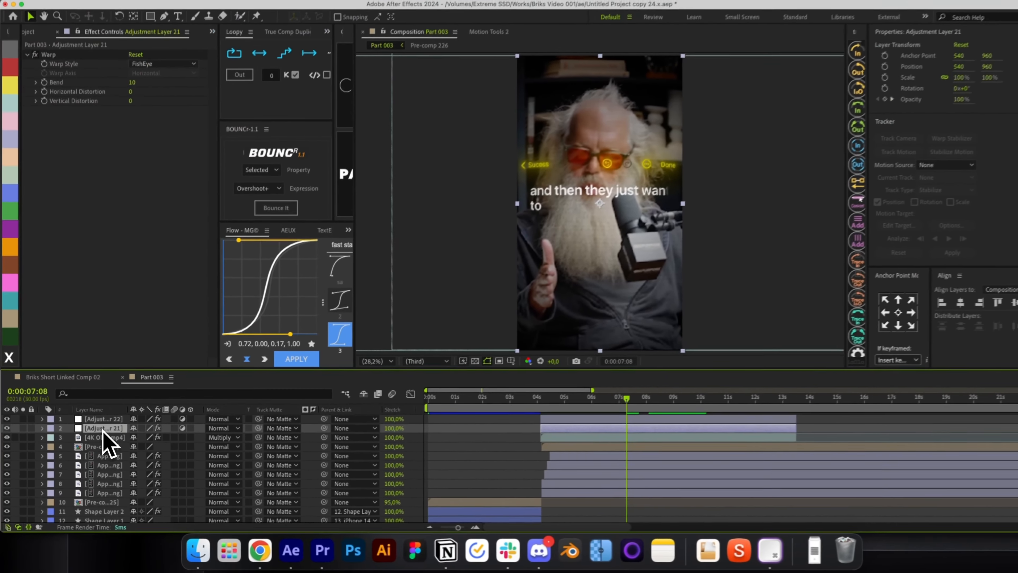
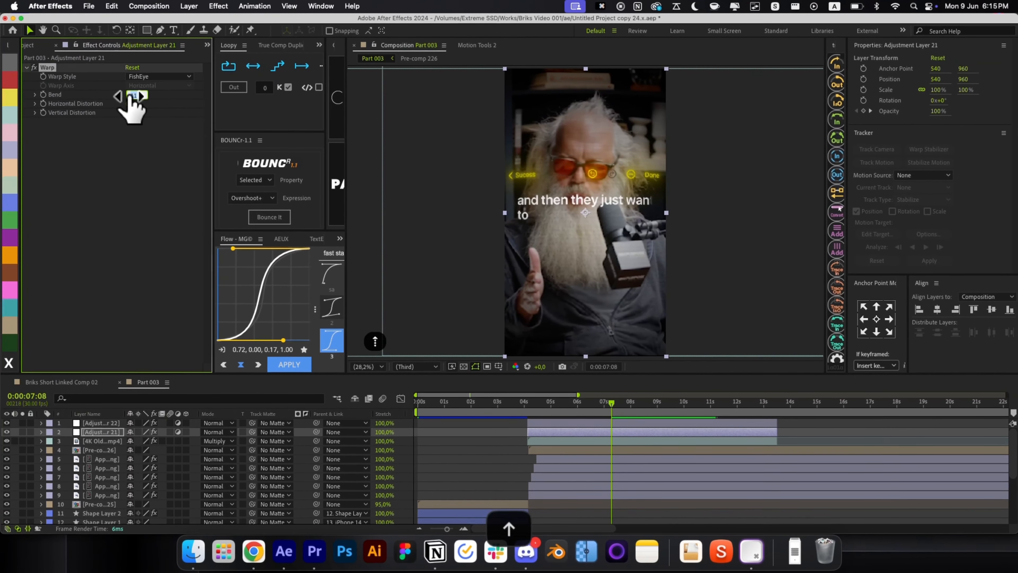
{"action": "left_click", "coordinate": [204, 149]}
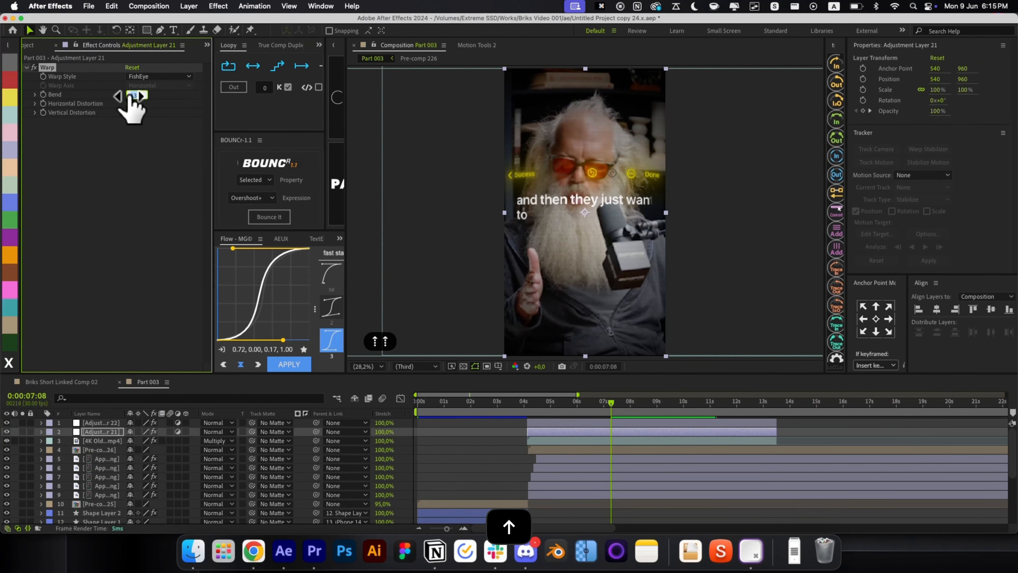
{"action": "left_click", "coordinate": [91, 424]}
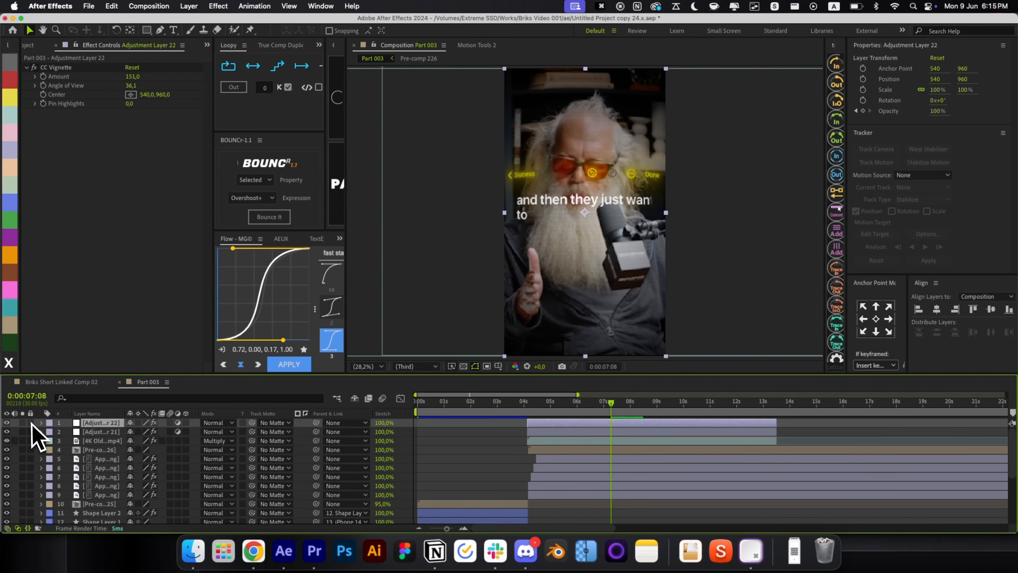
{"action": "left_click", "coordinate": [8, 423]}
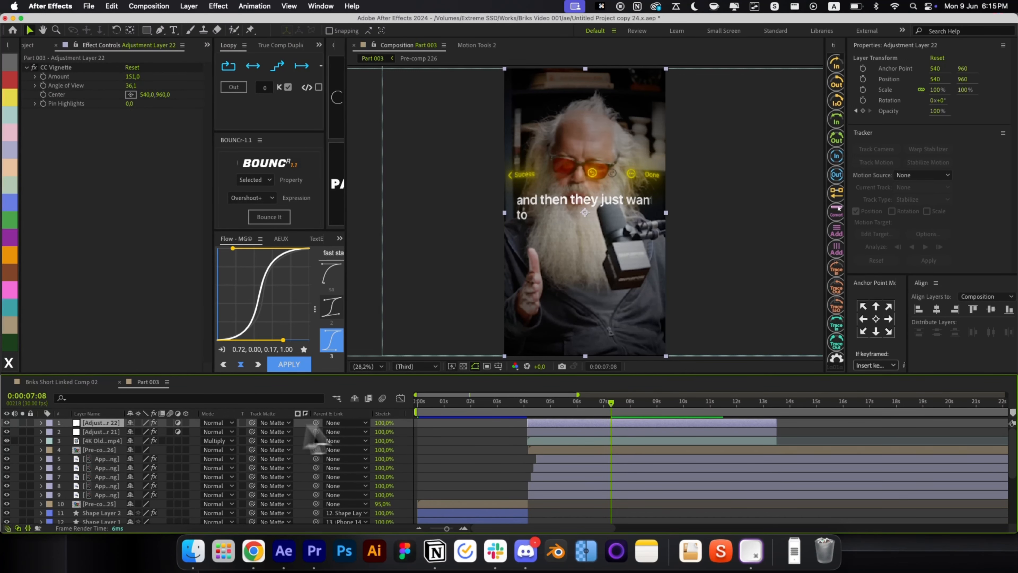
Step: Label the VHS overlay and the two adjustment layers orange
{"action": "left_click", "coordinate": [561, 439]}
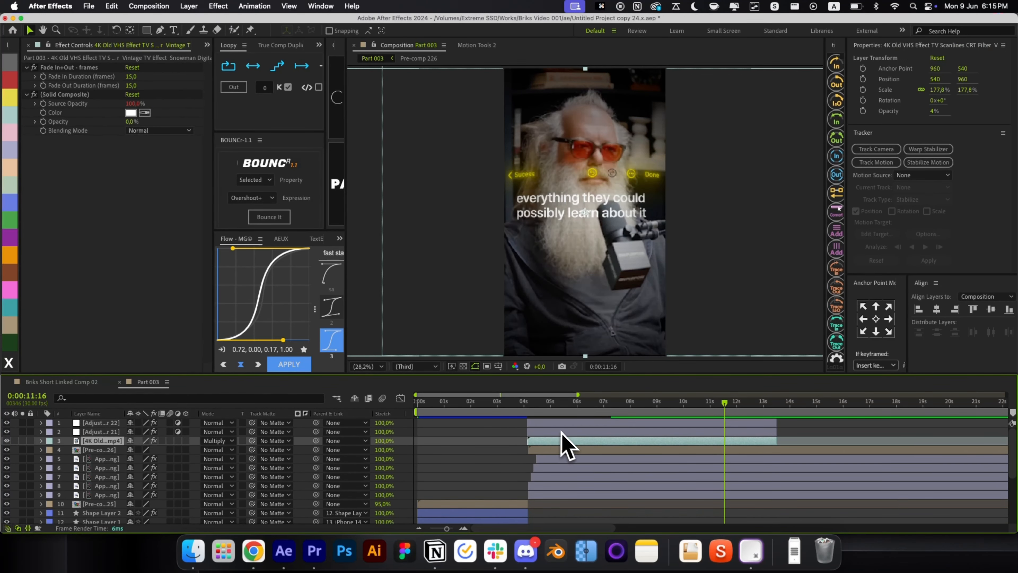
{"action": "left_click", "coordinate": [547, 424], "text": "shift"}
{"action": "left_click", "coordinate": [12, 258]}
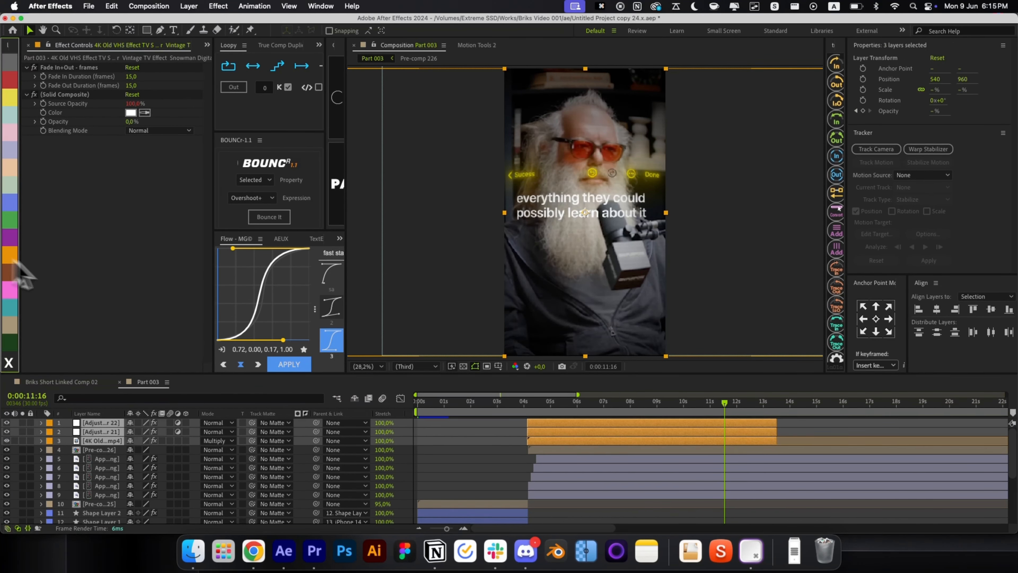
Step: Trim the ends of the text pre-comp and five toolbar layers near 0:00:10:18 and pre-compose all six layers
{"action": "left_click", "coordinate": [583, 450]}
{"action": "left_click", "coordinate": [584, 495], "text": "shift"}
{"action": "key", "text": "space"}
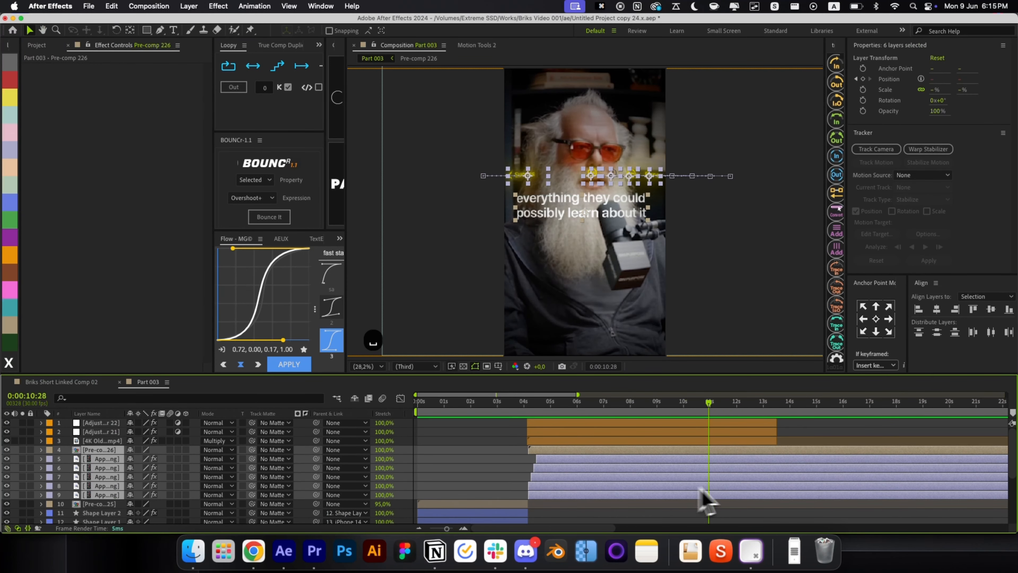
{"action": "key", "text": "alt+bracketright"}
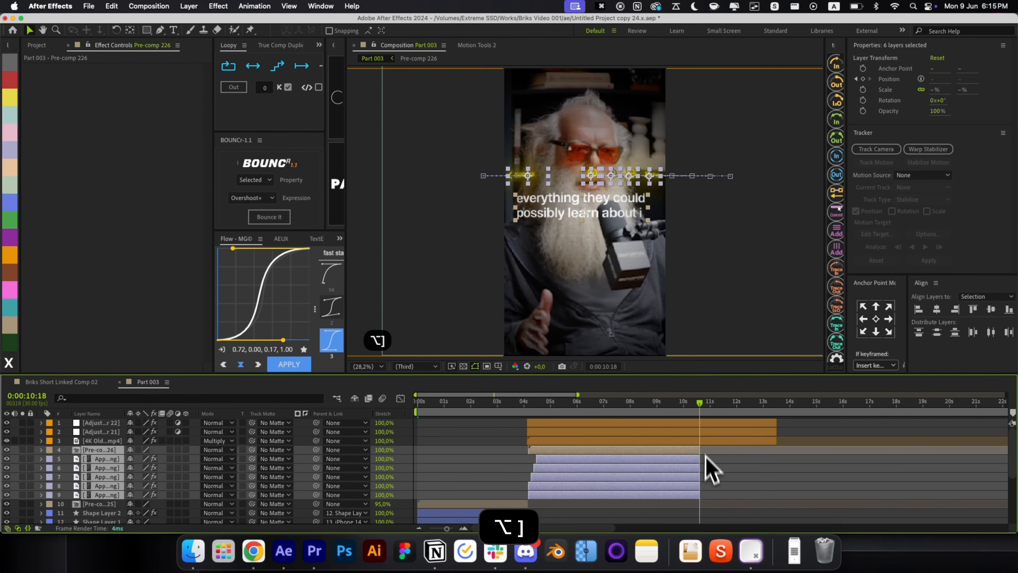
{"action": "key", "text": "super+shift+c"}
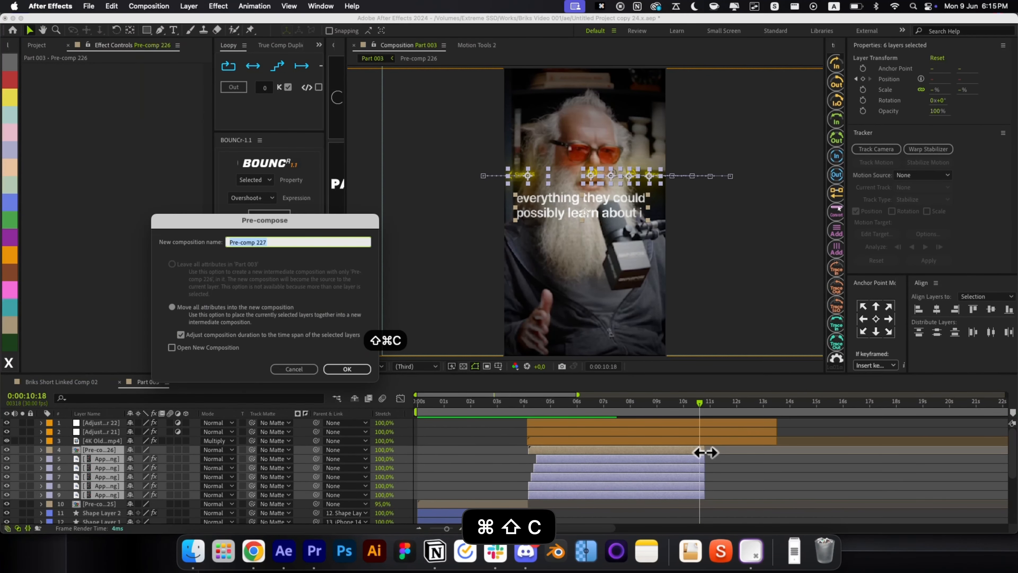
{"action": "key", "text": "Return"}
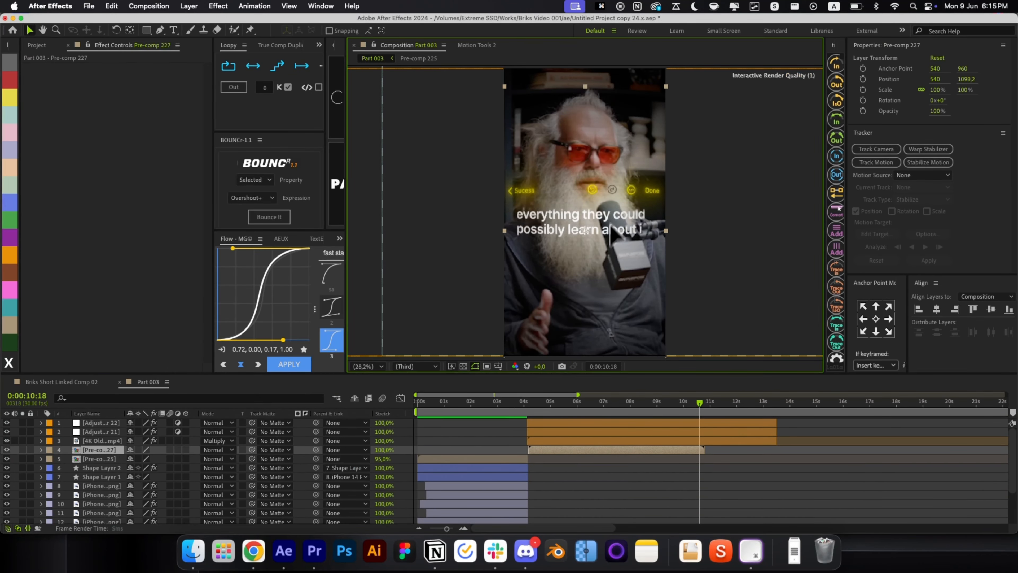
Step: Move the combined toolbar and text pre-comp lower over the speaker and enable its Collapse Transformations
{"action": "left_click_drag", "start_coordinate": [618, 235], "coordinate": [654, 267]}
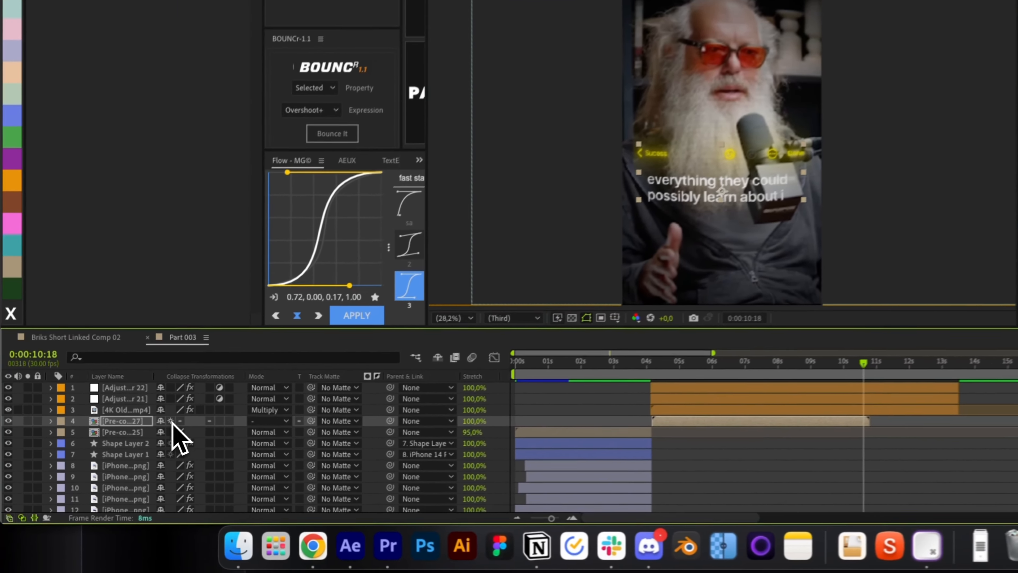
{"action": "left_click", "coordinate": [138, 449]}
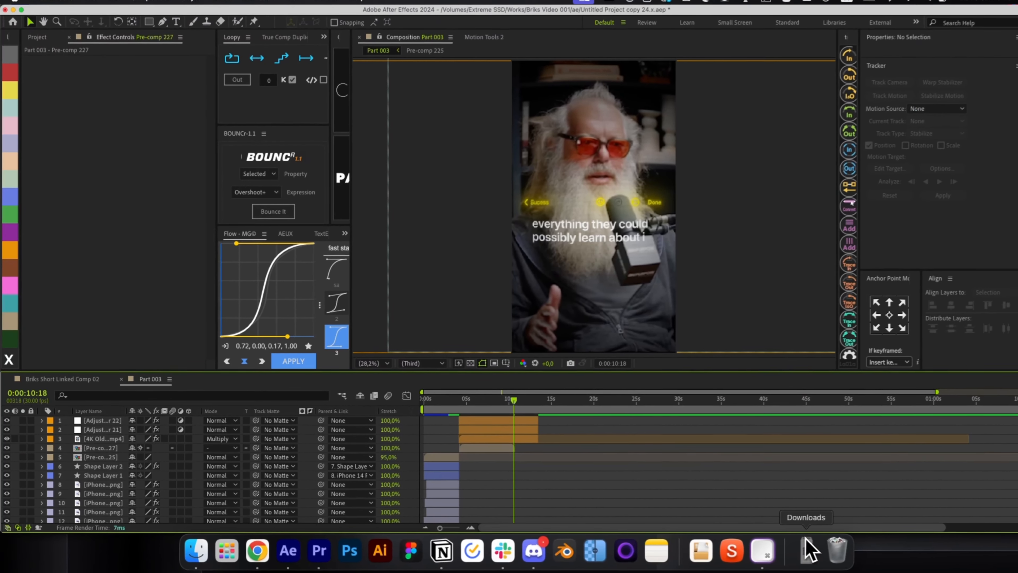
Step: Add the Control Center (1).png image as the top layer and fit it to the composition width
{"action": "left_click", "coordinate": [795, 550]}
{"action": "left_click_drag", "start_coordinate": [800, 499], "coordinate": [616, 473]}
{"action": "key", "text": "alt+shift+super+g"}
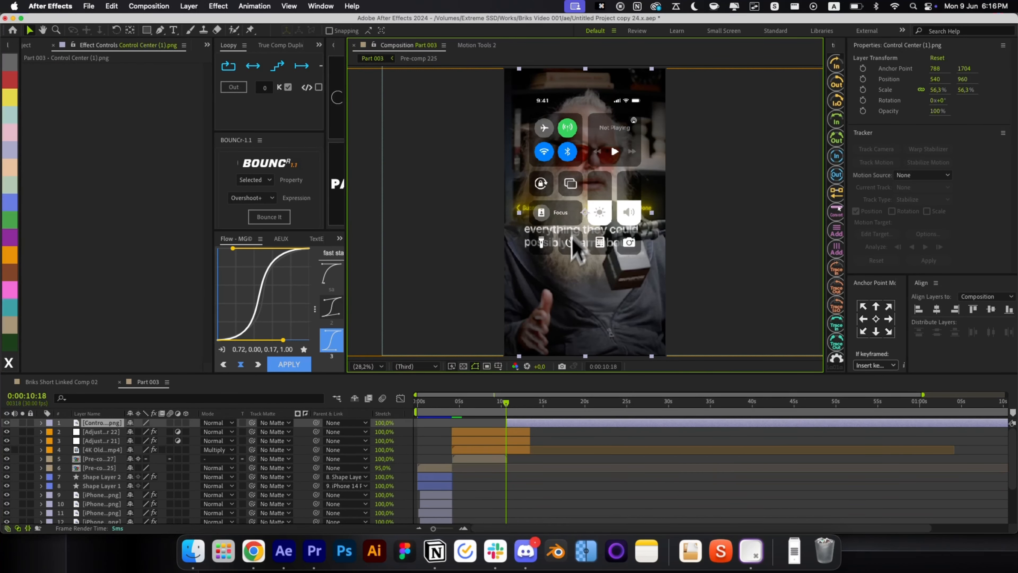
{"action": "key", "text": "alt+shift+super+h"}
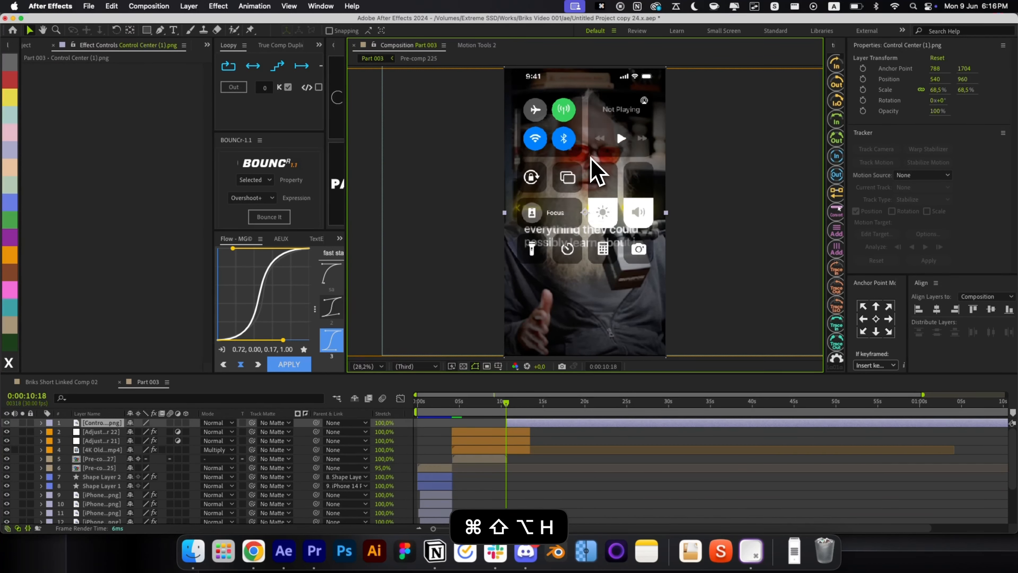
Step: Paste the Gaussian Blur adjustment layer, place it beneath the Control Center image and start it near 0:00:09:27
{"action": "key", "text": "super+c"}
{"action": "key", "text": "super+v"}
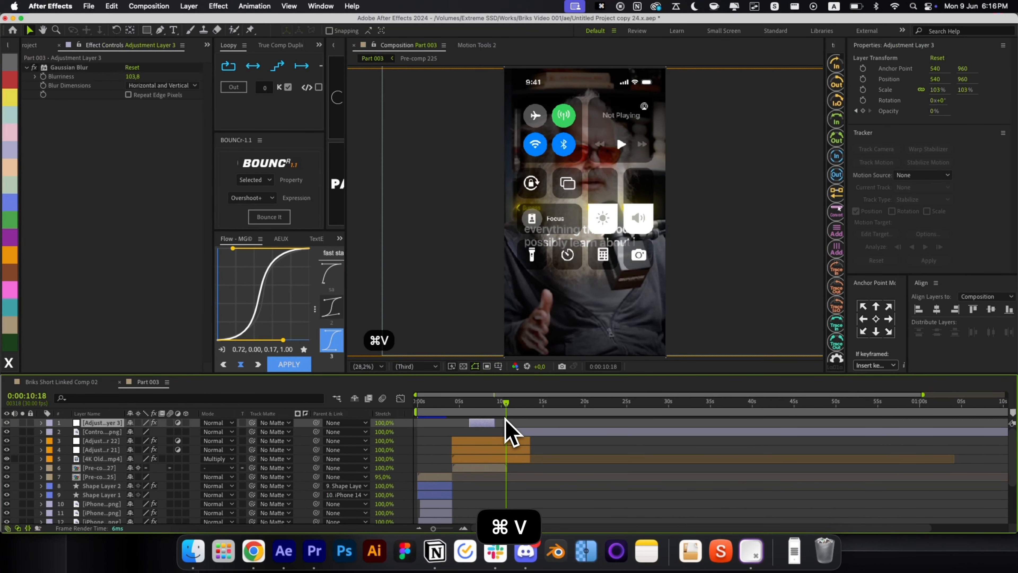
{"action": "key", "text": "bracketleft"}
{"action": "key", "text": "super+bracketleft"}
{"action": "left_click", "coordinate": [502, 412]}
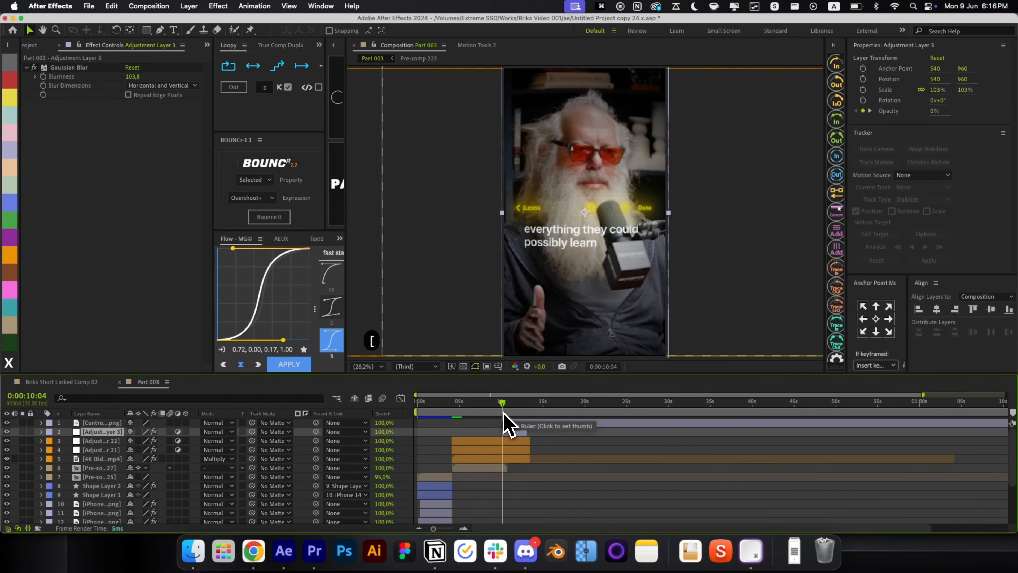
{"action": "mouse_move", "coordinate": [503, 412]}
{"action": "left_mouse_down"}
{"action": "mouse_move", "coordinate": [514, 414]}
{"action": "mouse_move", "coordinate": [500, 414]}
{"action": "left_mouse_up"}
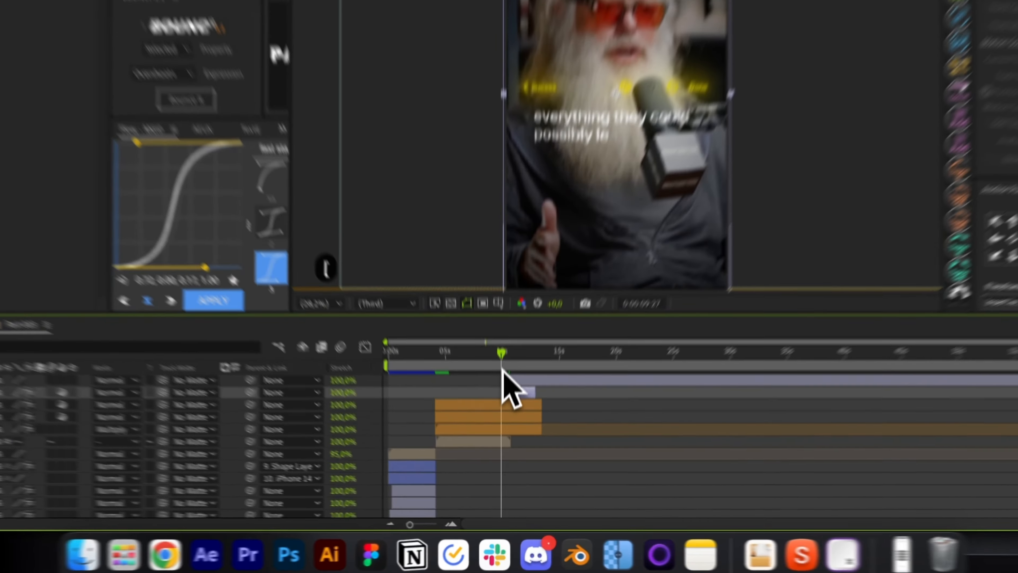
Step: Extend the blur adjustment layer to the speaker footage's end at 0:00:13:14 and trim the composition there
{"action": "left_click_drag", "start_coordinate": [502, 369], "coordinate": [527, 408]}
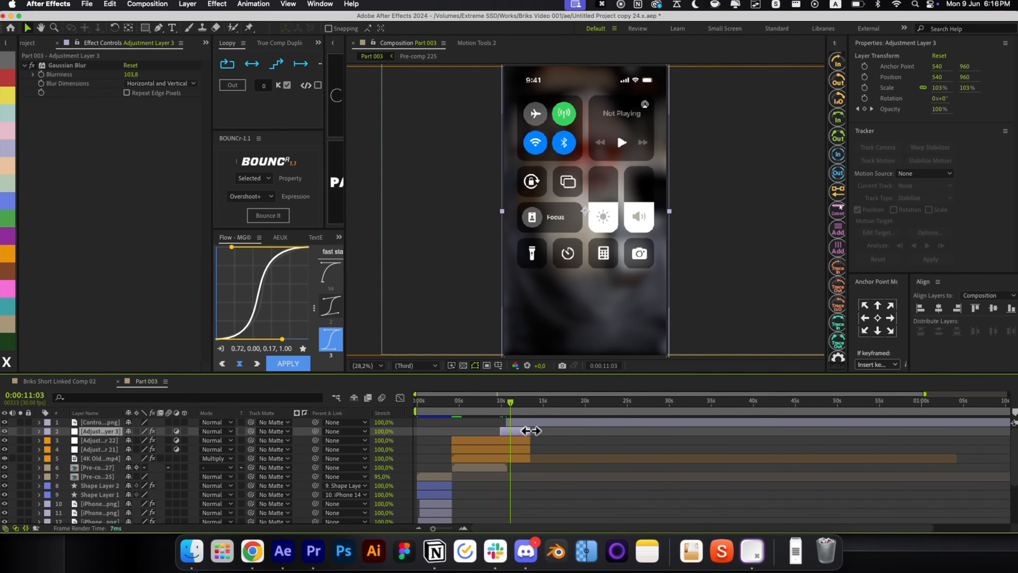
{"action": "scroll", "coordinate": [531, 431], "scroll_direction": "down", "scroll_amount": 5}
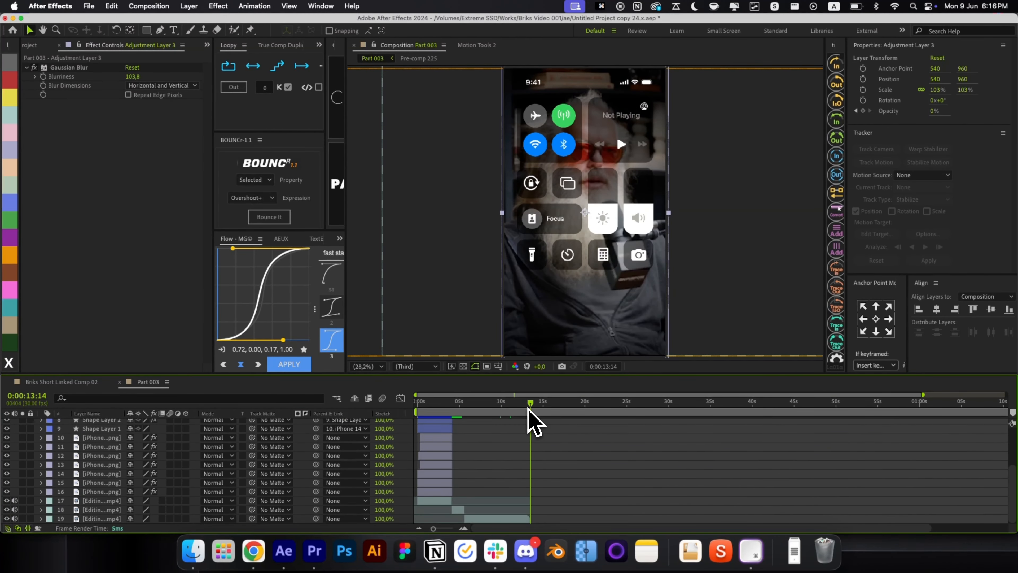
{"action": "key", "text": "n"}
{"action": "right_click", "coordinate": [509, 408]}
{"action": "left_click", "coordinate": [537, 441]}
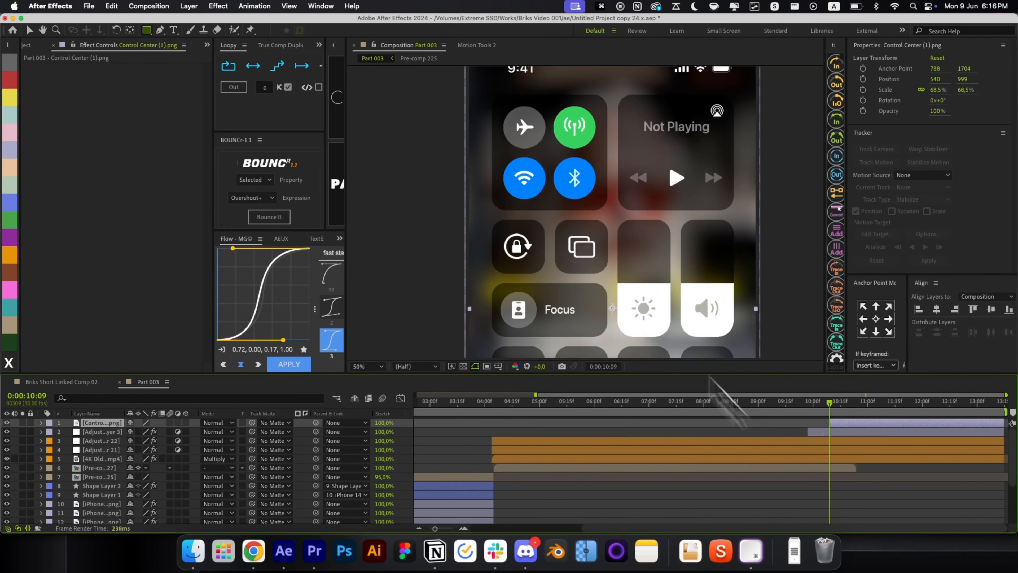
Step: Mask the Control Center image down to the connectivity tile and centre the layer's anchor point on it
{"action": "left_click_drag", "start_coordinate": [483, 90], "coordinate": [615, 202]}
{"action": "key", "text": "shift+space"}
{"action": "key", "text": "r"}
{"action": "key", "text": "r"}
{"action": "key", "text": "v"}
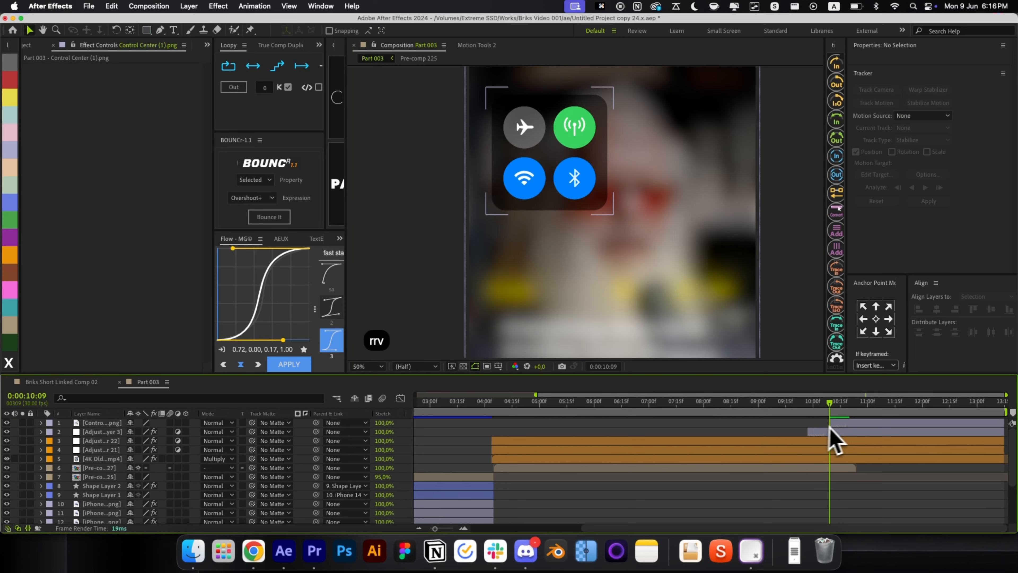
{"action": "left_click", "coordinate": [876, 320]}
Step: Duplicate the masked layer and shift the copies' masks to isolate the media player, brightness and volume tiles
{"action": "key", "text": "cmd+d"}
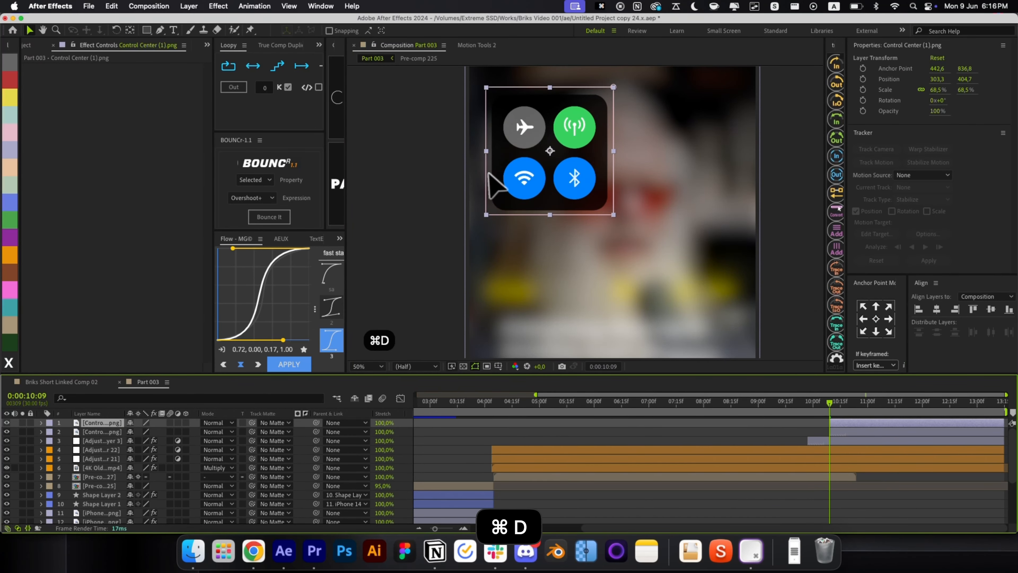
{"action": "left_click_drag", "start_coordinate": [494, 185], "coordinate": [726, 185]}
{"action": "key", "text": "super+d"}
{"action": "key", "text": "super+z"}
{"action": "scroll", "coordinate": [716, 265], "scroll_direction": "down", "scroll_amount": 3}
{"action": "key", "text": "super+d"}
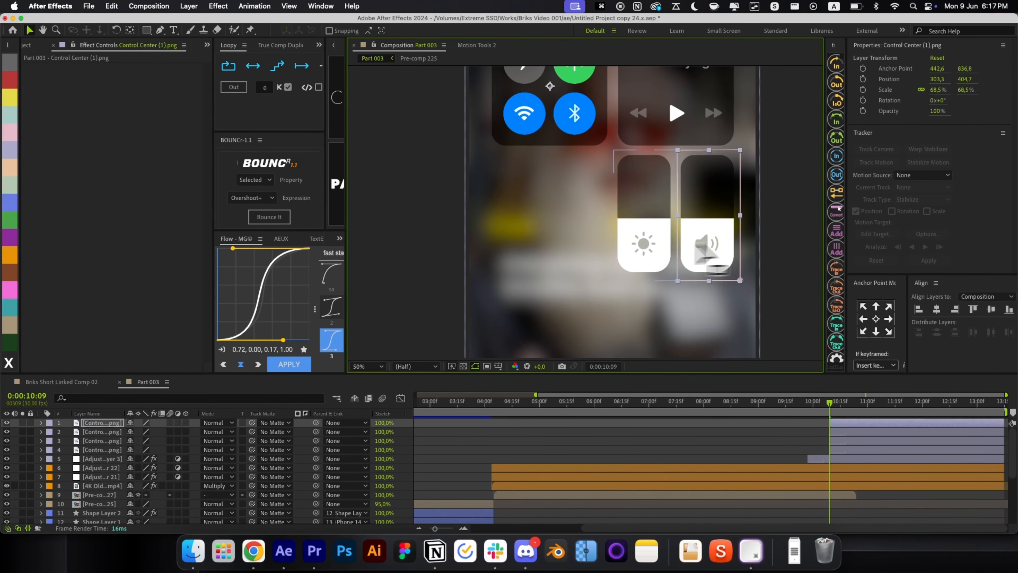
Step: Make further masked copies for the rotation lock and mirroring, Focus, flashlight, timer, calculator and camera tiles
{"action": "key", "text": "super+d"}
{"action": "left_click_drag", "start_coordinate": [562, 279], "coordinate": [707, 213]}
{"action": "key", "text": "super+d"}
{"action": "scroll", "coordinate": [574, 217], "scroll_direction": "down", "scroll_amount": 5}
{"action": "key", "text": "super+d"}
{"action": "key", "text": "super+d"}
{"action": "key", "text": "super+d"}
{"action": "key", "text": "alt+slash"}
{"action": "left_click", "coordinate": [732, 448]}
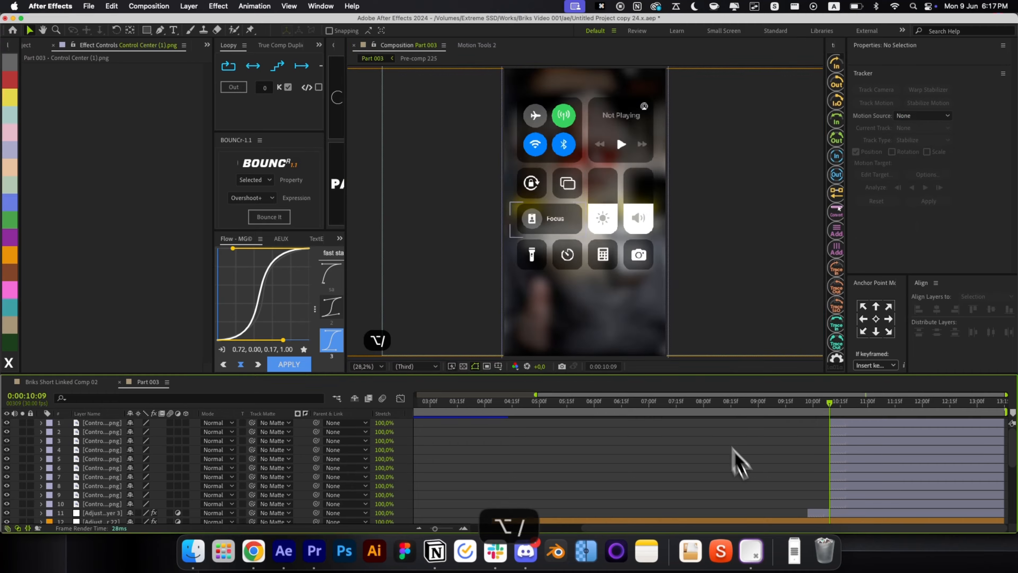
Step: Set the anchor points of all ten Control Center tile layers to their top centre
{"action": "left_click_drag", "start_coordinate": [847, 502], "coordinate": [852, 425]}
{"action": "left_click", "coordinate": [876, 319]}
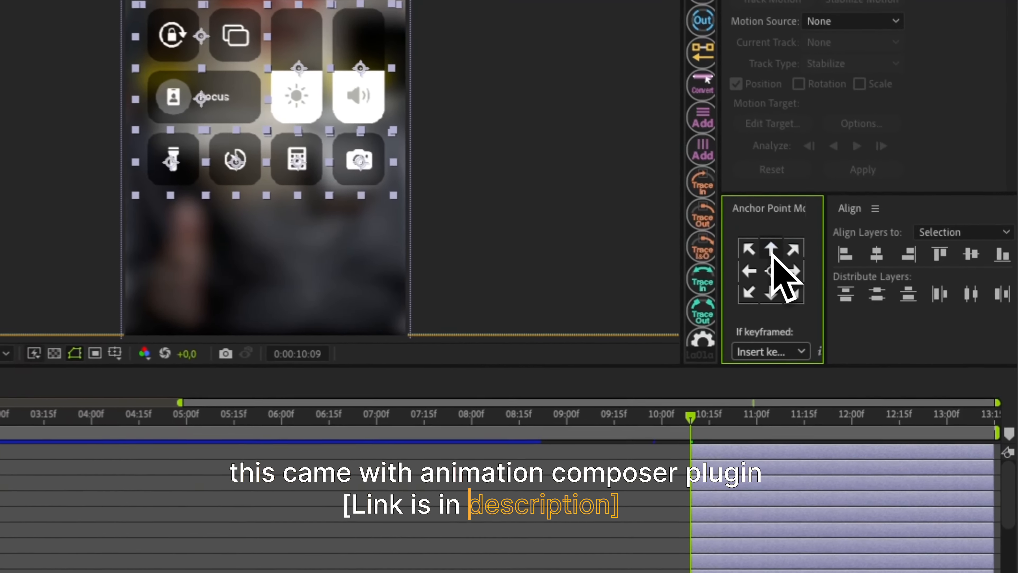
{"action": "left_click", "coordinate": [875, 307]}
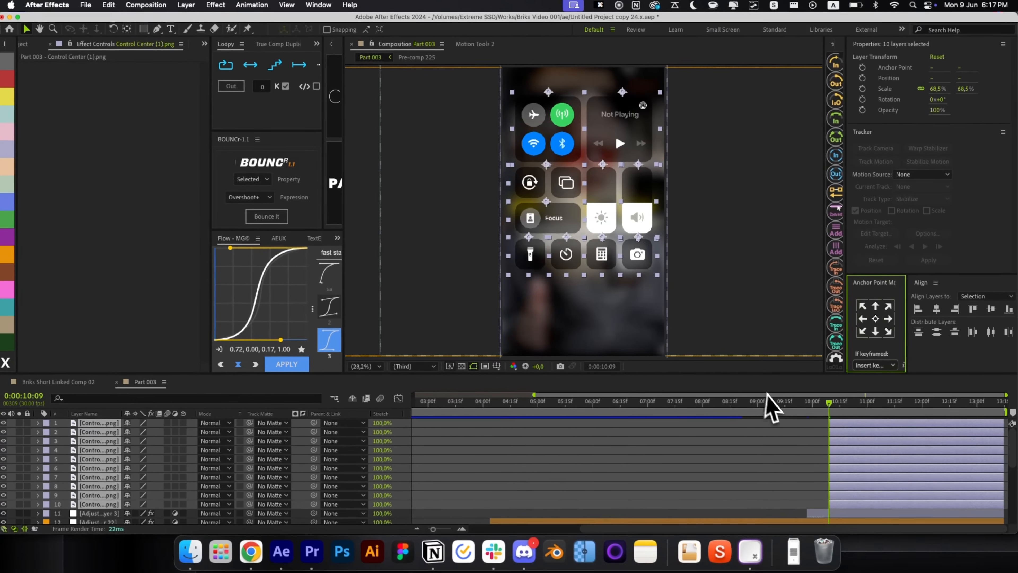
Step: Add Position and Scale keyframes to all ten tile layers at 0:00:10:19
{"action": "key", "text": "super+shift+Right"}
{"action": "key", "text": "p"}
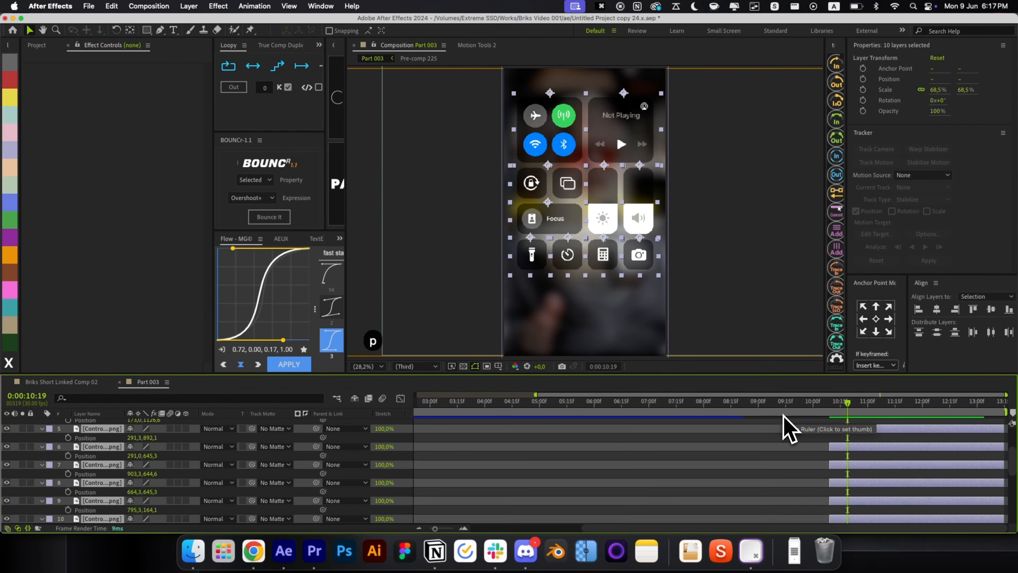
{"action": "key", "text": "shift+s"}
{"action": "left_click", "coordinate": [67, 447]}
{"action": "left_click", "coordinate": [68, 456]}
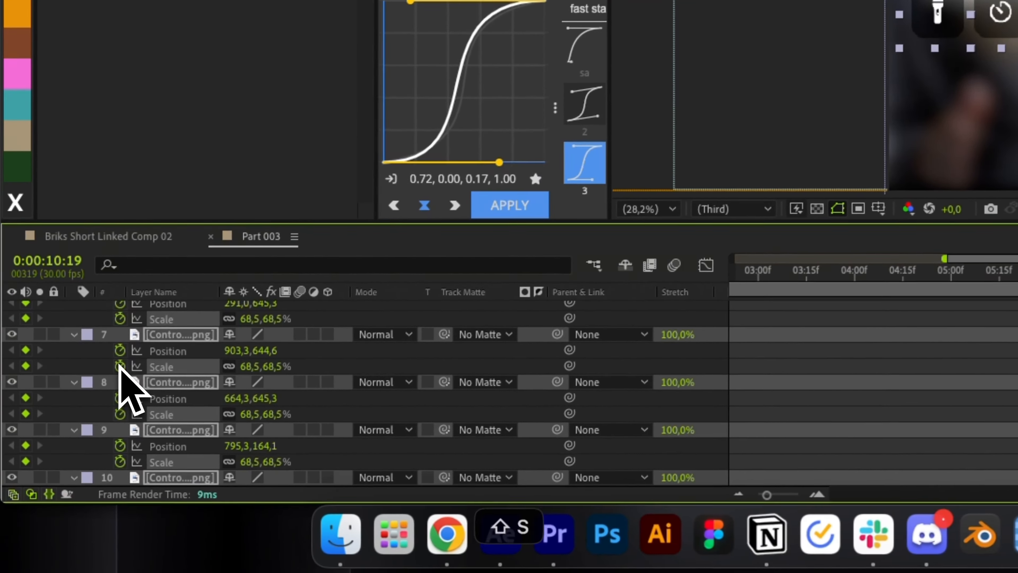
Step: At 0:00:10:09, move all ten tiles upward and set their Scale to 0%
{"action": "key", "text": "super+shift+Left"}
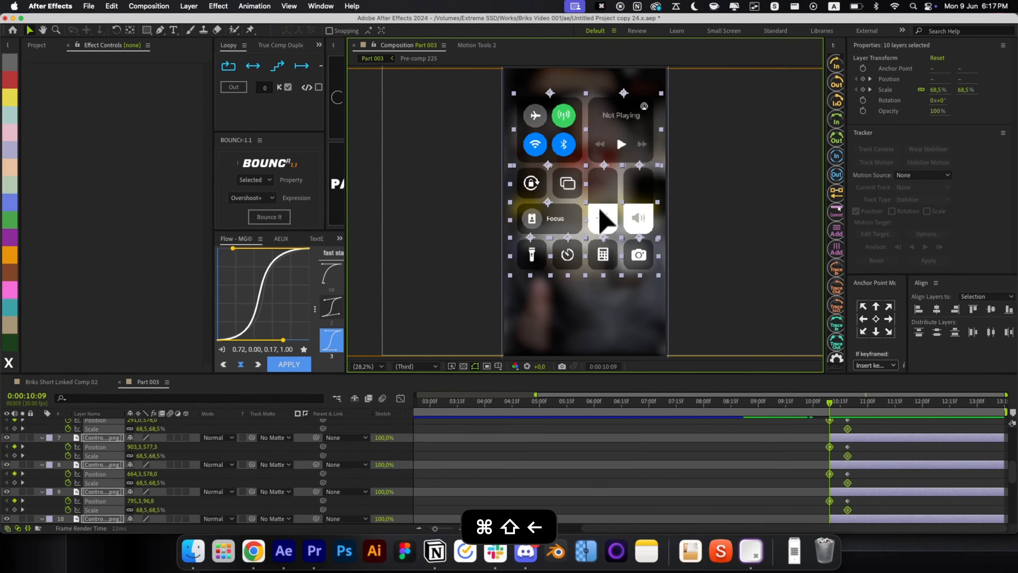
{"action": "left_click_drag", "start_coordinate": [608, 218], "coordinate": [611, 183]}
{"action": "scroll", "coordinate": [773, 461], "scroll_direction": "down", "scroll_amount": 5}
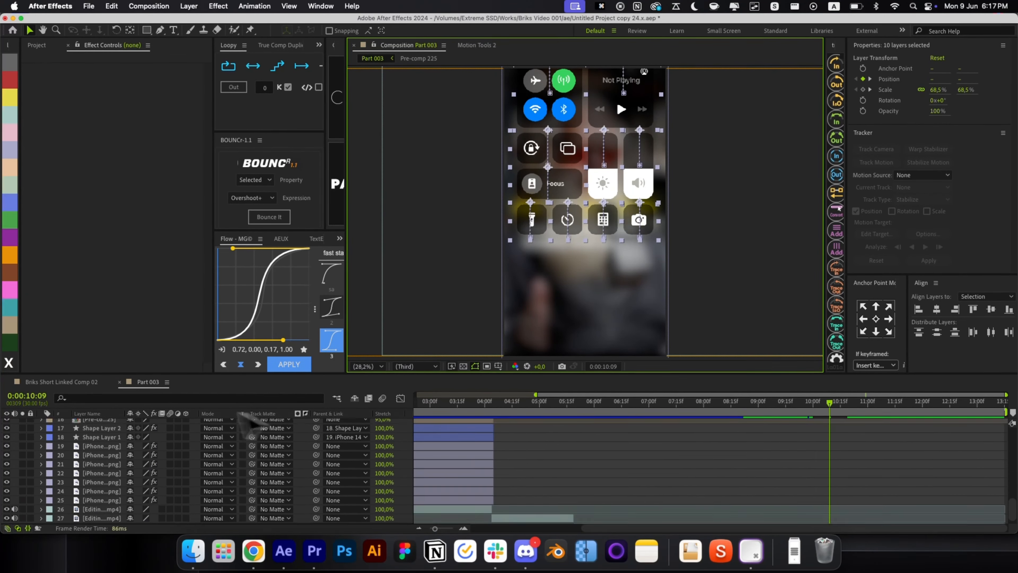
{"action": "left_click", "coordinate": [158, 466]}
{"action": "type", "text": "0"}
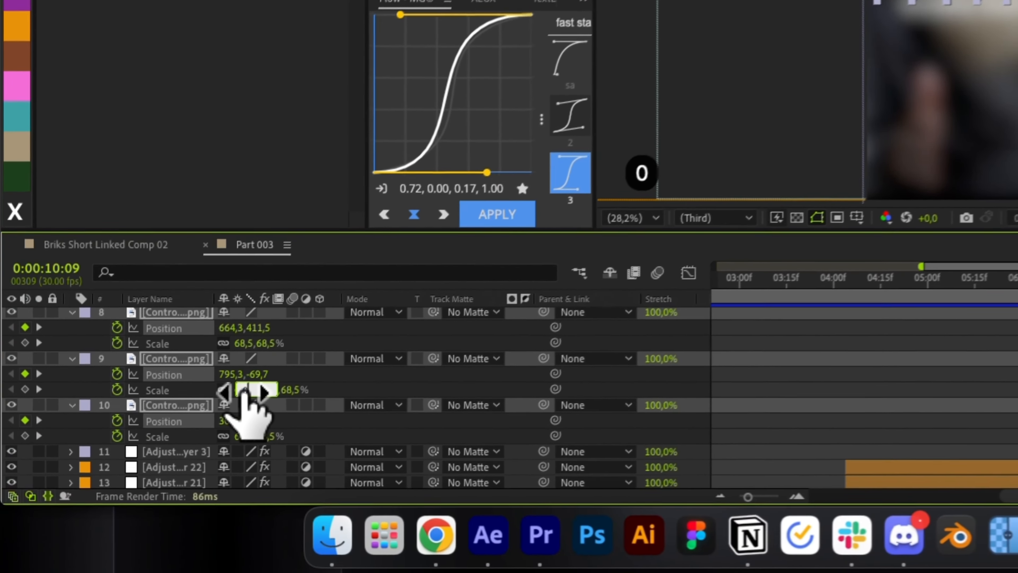
{"action": "key", "text": "Return"}
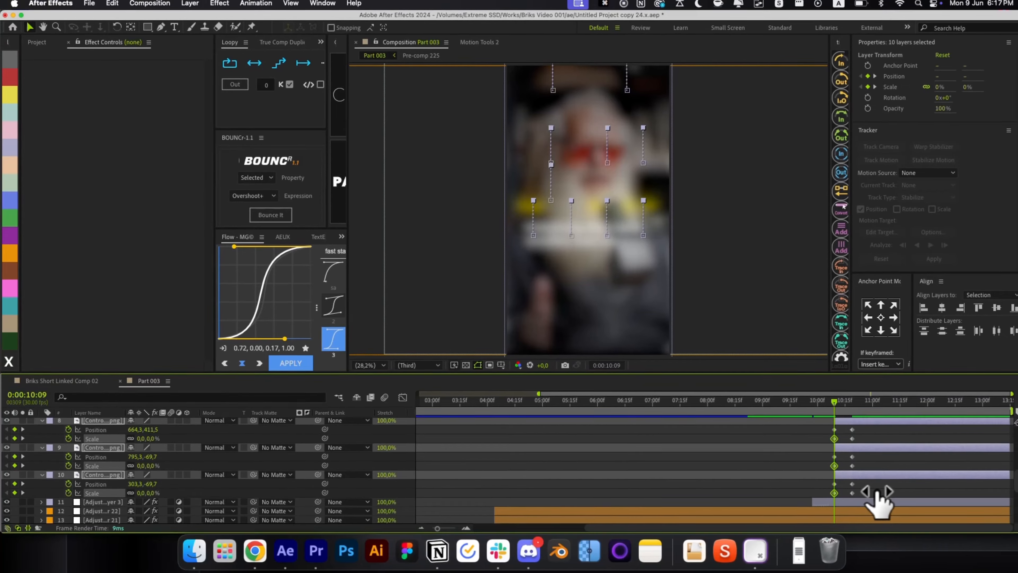
Step: Apply the BOUNCr Overshoot+ expression to the Position and Scale keyframes of all ten tiles and collapse the layers
{"action": "left_click_drag", "start_coordinate": [914, 489], "coordinate": [831, 250]}
{"action": "left_click", "coordinate": [269, 217]}
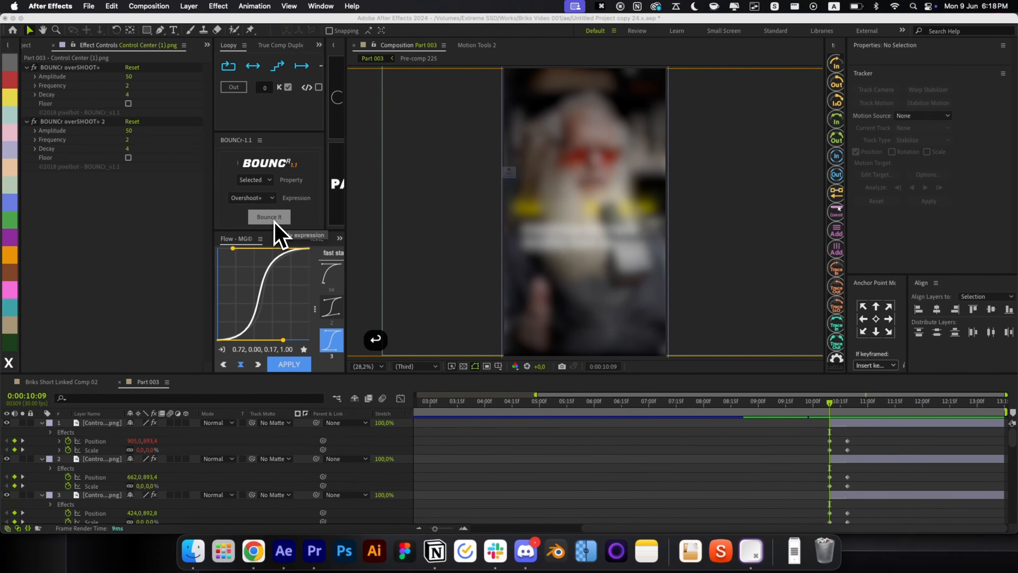
{"action": "key", "text": "Return"}
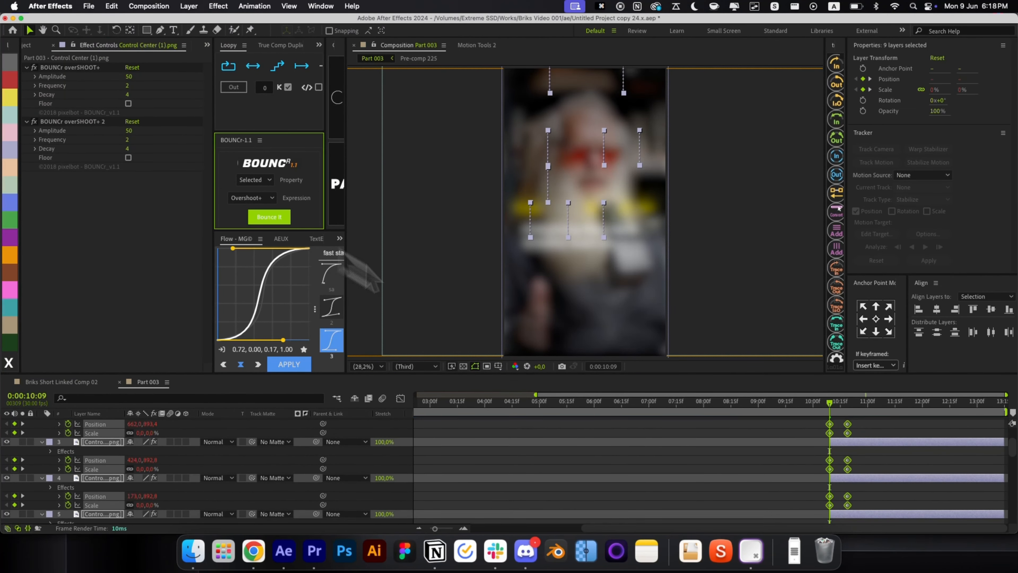
{"action": "left_click", "coordinate": [691, 457]}
{"action": "key", "text": "r"}
{"action": "key", "text": "r"}
Step: Move the starting Scale keyframes of all ten tiles a few frames earlier than 0:00:10:09
{"action": "left_click_drag", "start_coordinate": [831, 414], "coordinate": [850, 495]}
{"action": "left_click", "coordinate": [839, 423]}
{"action": "left_click", "coordinate": [841, 506], "text": "shift"}
{"action": "key", "text": "u"}
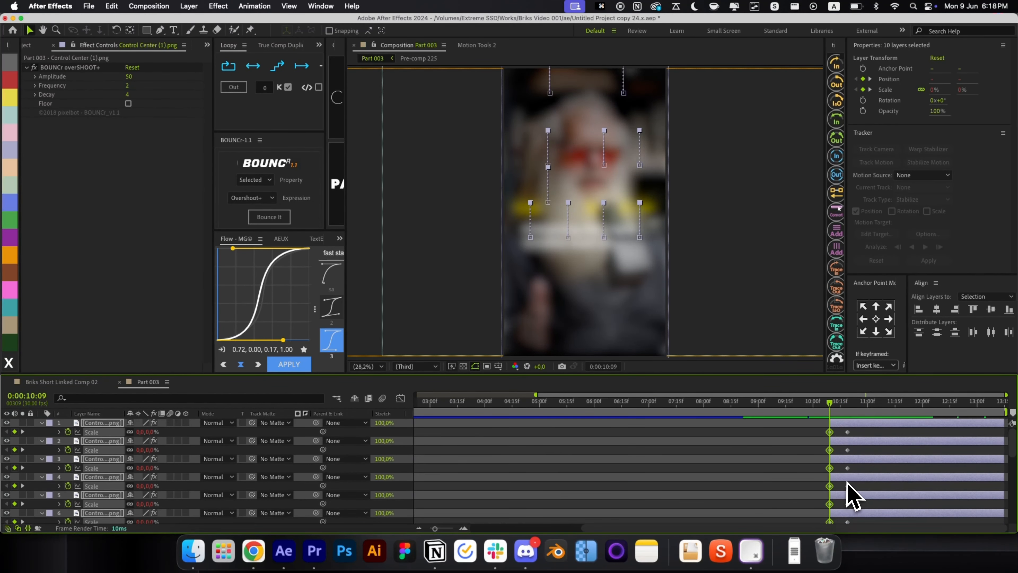
{"action": "mouse_move", "coordinate": [823, 435]}
{"action": "left_mouse_down"}
{"action": "mouse_move", "coordinate": [799, 437]}
{"action": "mouse_move", "coordinate": [819, 437]}
{"action": "left_mouse_up"}
Step: Animate the Opacity of all ten tiles from 0% at 0:00:10:09 to 100% at 0:00:10:15
{"action": "key", "text": "super+Right"}
{"action": "key", "text": "super+Right"}
{"action": "key", "text": "super+Right"}
{"action": "key", "text": "super+Right"}
{"action": "key", "text": "super+Right"}
{"action": "key", "text": "super+Right"}
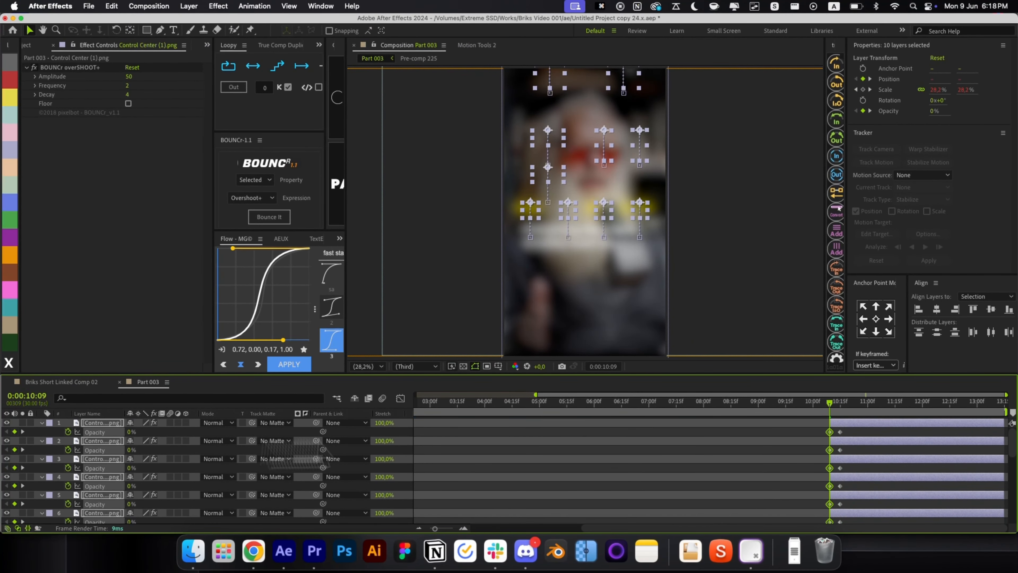
{"action": "left_click", "coordinate": [763, 443]}
{"action": "key", "text": "super+Right"}
{"action": "key", "text": "super+Right"}
{"action": "key", "text": "super+Right"}
{"action": "key", "text": "super+Right"}
{"action": "key", "text": "super+Right"}
{"action": "key", "text": "super+Right"}
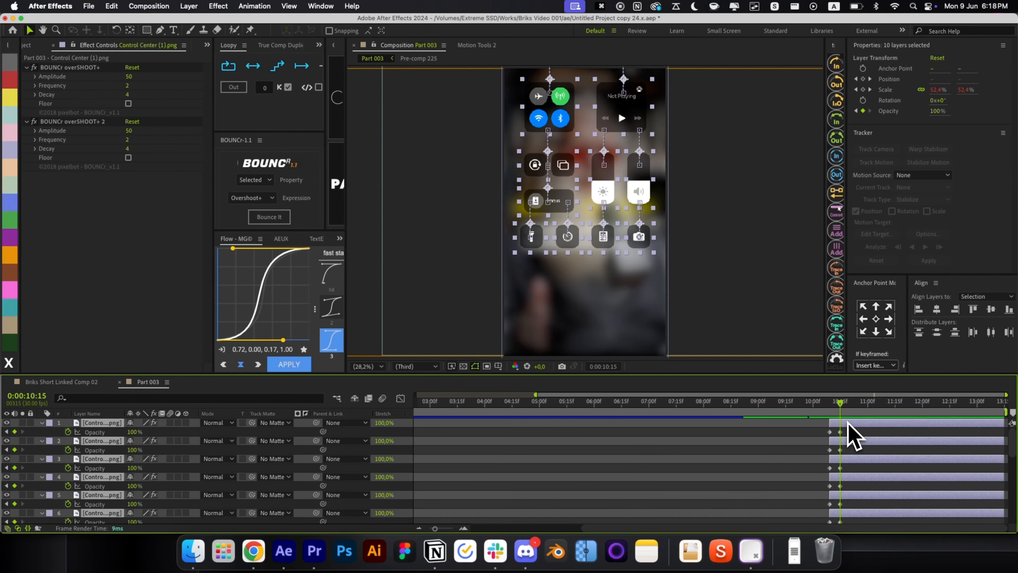
Step: Shift the starting Position keyframes of all ten tiles earlier, to about 0:00:09:20
{"action": "key", "text": "p"}
{"action": "scroll", "coordinate": [836, 488], "scroll_direction": "down", "scroll_amount": 10}
{"action": "scroll", "coordinate": [837, 425], "scroll_direction": "up", "scroll_amount": 6}
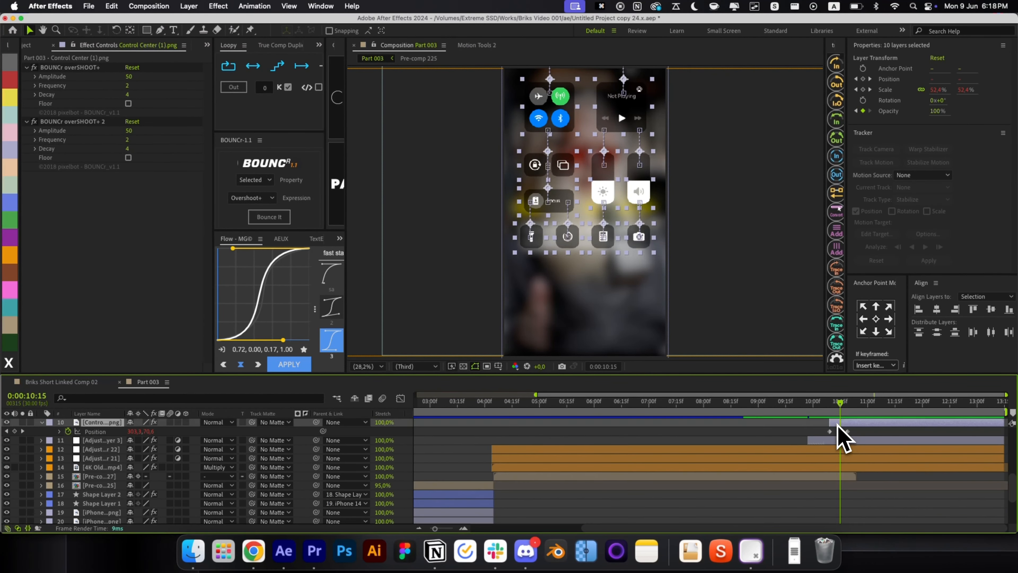
{"action": "left_click_drag", "start_coordinate": [837, 467], "coordinate": [807, 356]}
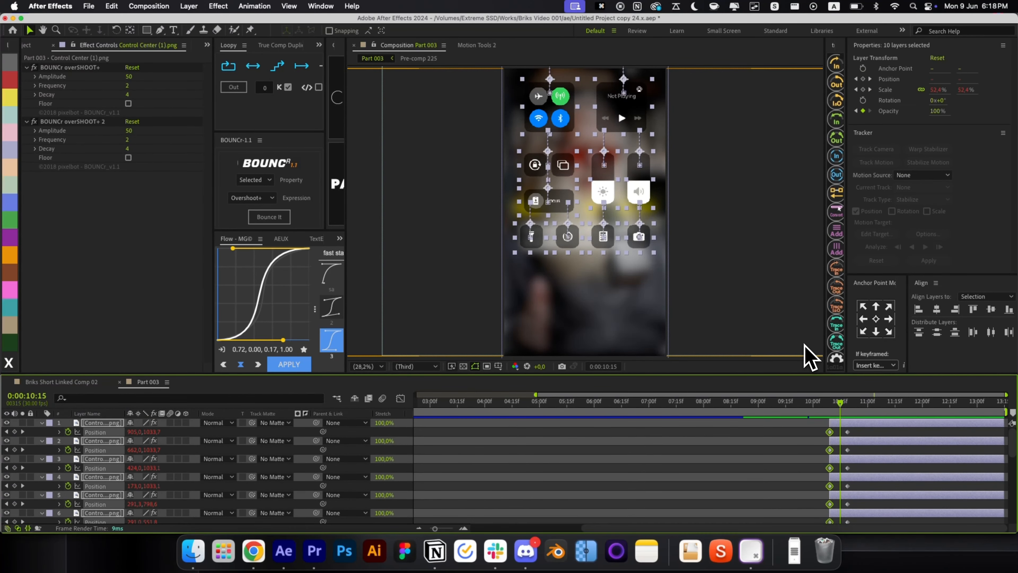
{"action": "left_click_drag", "start_coordinate": [831, 432], "coordinate": [809, 534]}
{"action": "key", "text": "i"}
Step: Shift the starting Scale keyframes of all ten tiles further back, to about 0:00:09:14
{"action": "key", "text": "shift+s"}
{"action": "scroll", "coordinate": [821, 505], "scroll_direction": "up", "scroll_amount": 20}
{"action": "left_click", "coordinate": [839, 410]}
{"action": "key", "text": "i"}
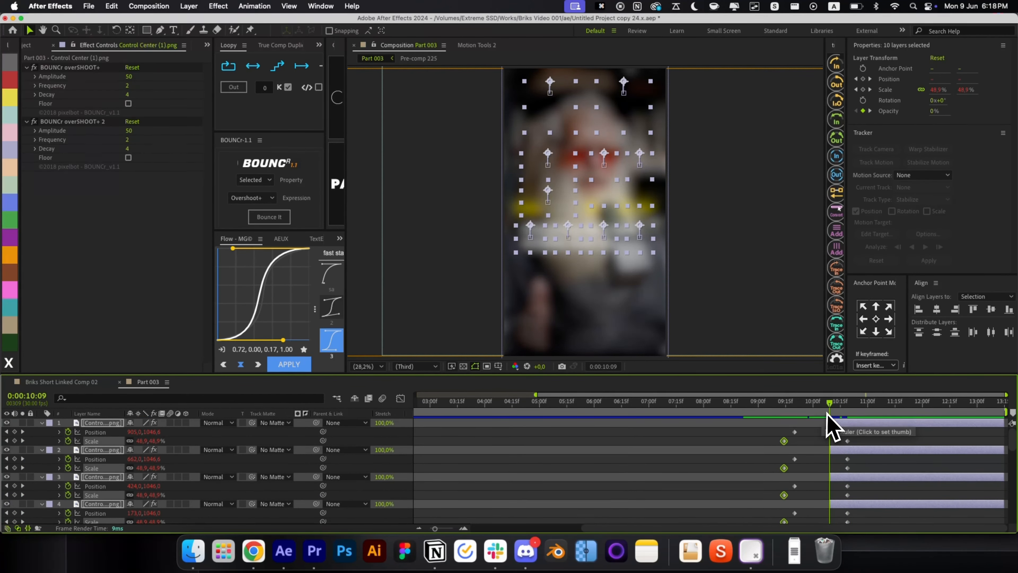
{"action": "mouse_move", "coordinate": [827, 415]}
{"action": "left_mouse_down"}
{"action": "mouse_move", "coordinate": [869, 421]}
{"action": "mouse_move", "coordinate": [834, 427]}
{"action": "left_mouse_up"}
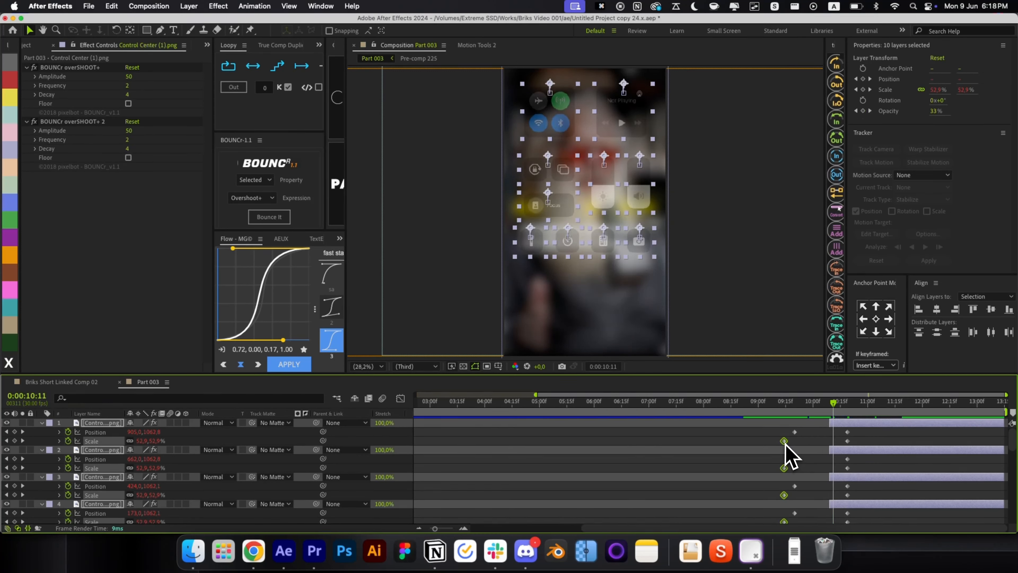
Step: Collapse the tile layers and preview the Control Center animation from 0:00:09:27
{"action": "left_click", "coordinate": [803, 441]}
{"action": "key", "text": "r"}
{"action": "key", "text": "r"}
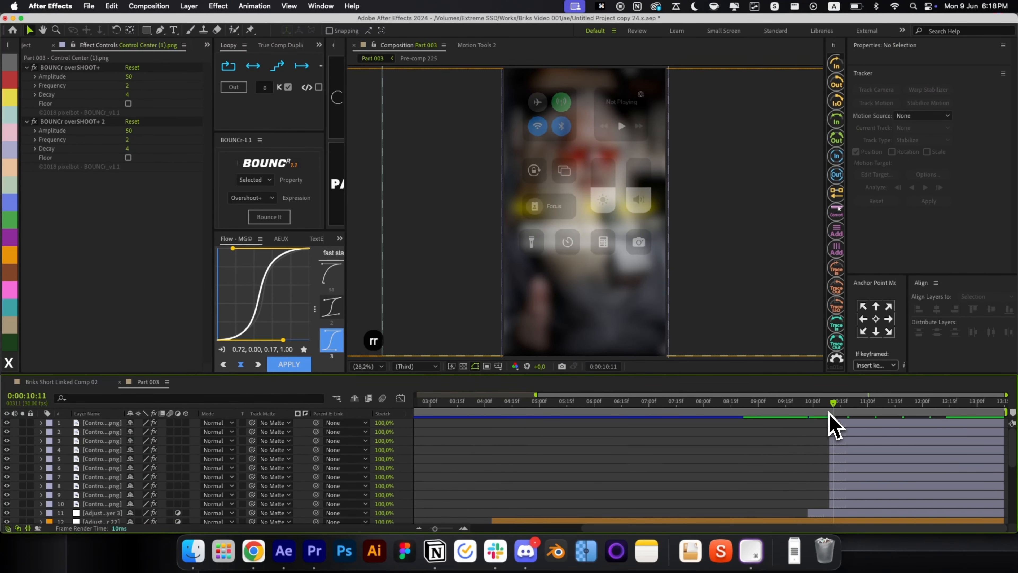
{"action": "left_click_drag", "start_coordinate": [830, 413], "coordinate": [809, 428]}
{"action": "key", "text": "space"}
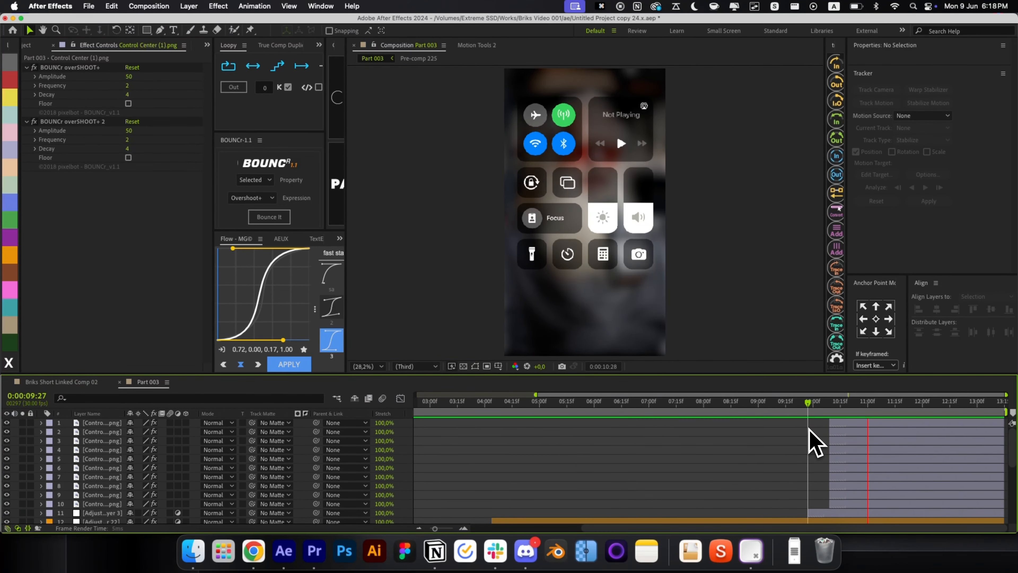
Step: Set Position and Scale keyframes on the Focus tile layer at 0:00:11:04
{"action": "scroll", "coordinate": [570, 223], "scroll_direction": "up", "scroll_amount": 2}
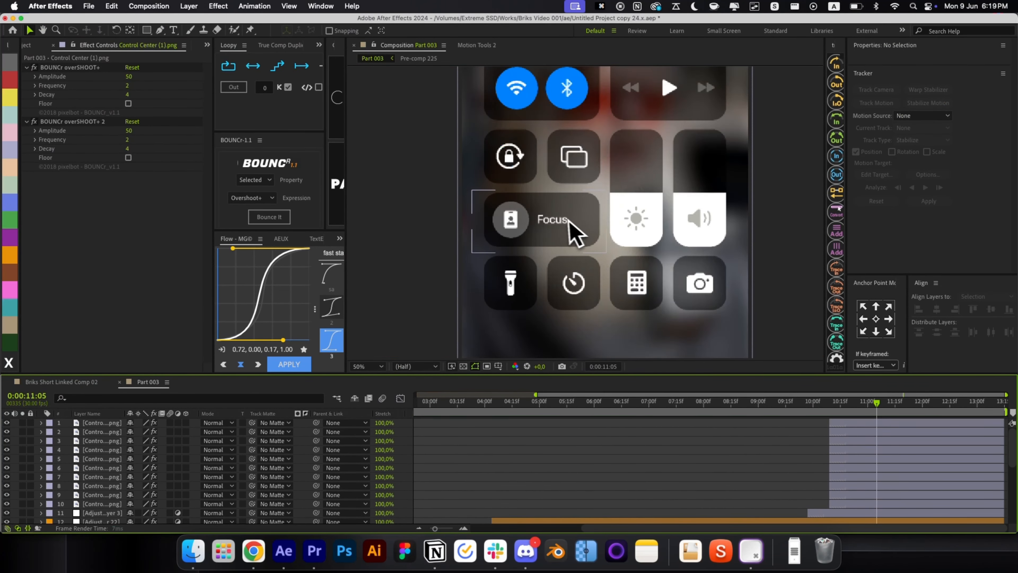
{"action": "left_click", "coordinate": [561, 220]}
{"action": "key", "text": "shift+slash"}
{"action": "left_click", "coordinate": [824, 404]}
{"action": "key", "text": "space"}
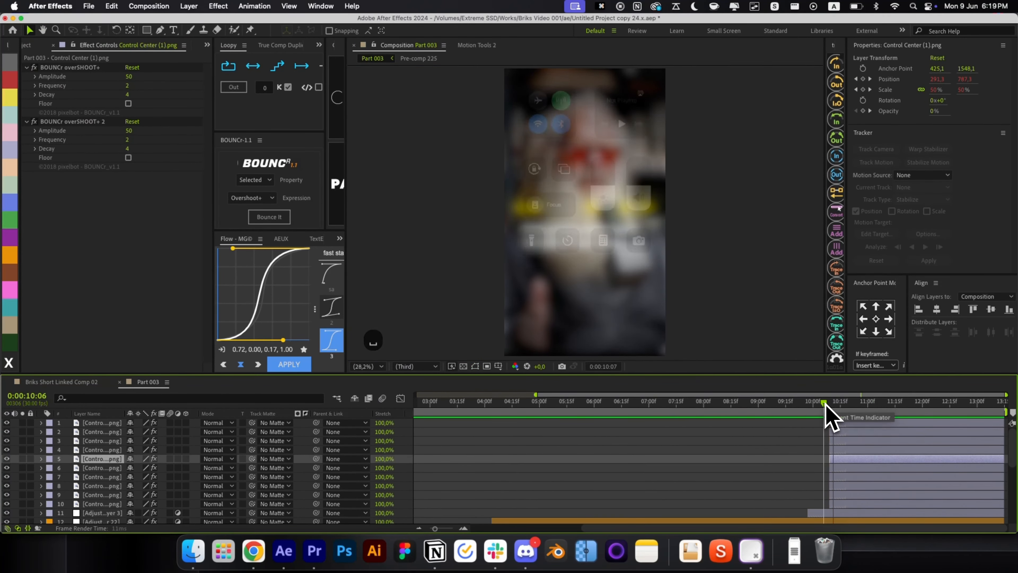
{"action": "key", "text": "p"}
{"action": "key", "text": "shift+s"}
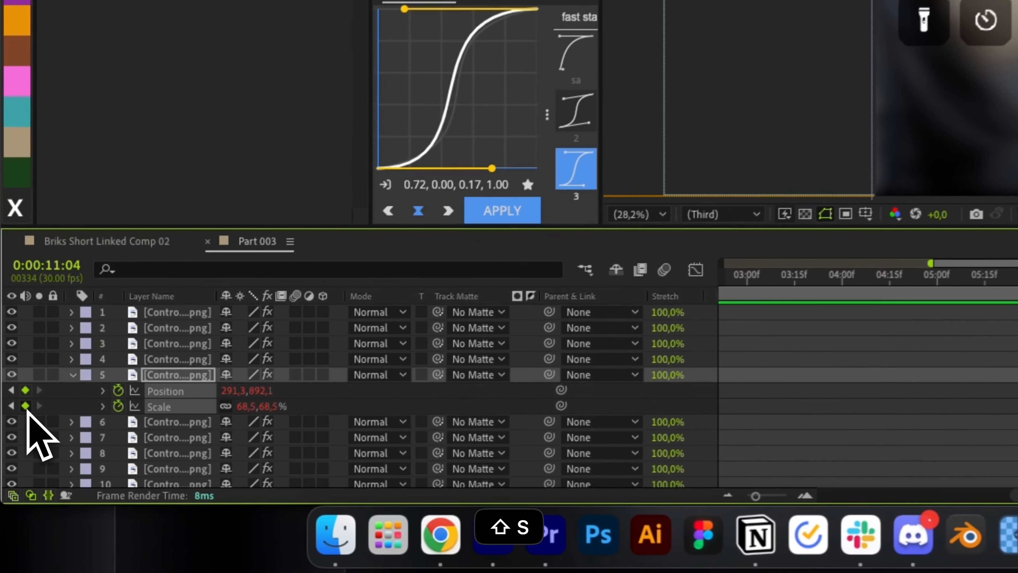
Step: At 0:00:11:14, centre the Focus tile horizontally in the frame and raise it to Y about 602
{"action": "key", "text": "super+shift+Right"}
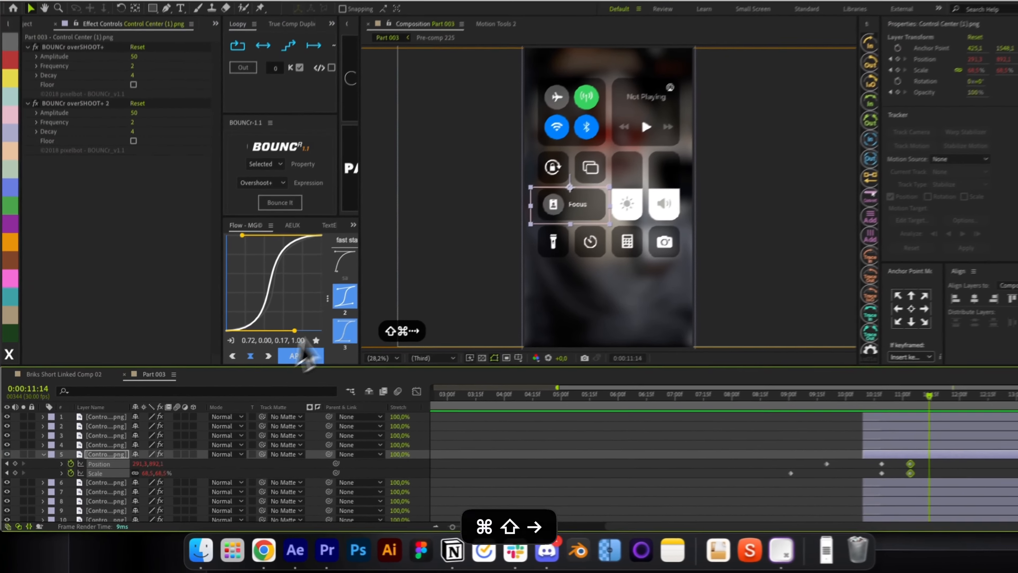
{"action": "key", "text": "super+Home"}
{"action": "left_click_drag", "start_coordinate": [587, 237], "coordinate": [597, 198]}
{"action": "key", "text": "super+z"}
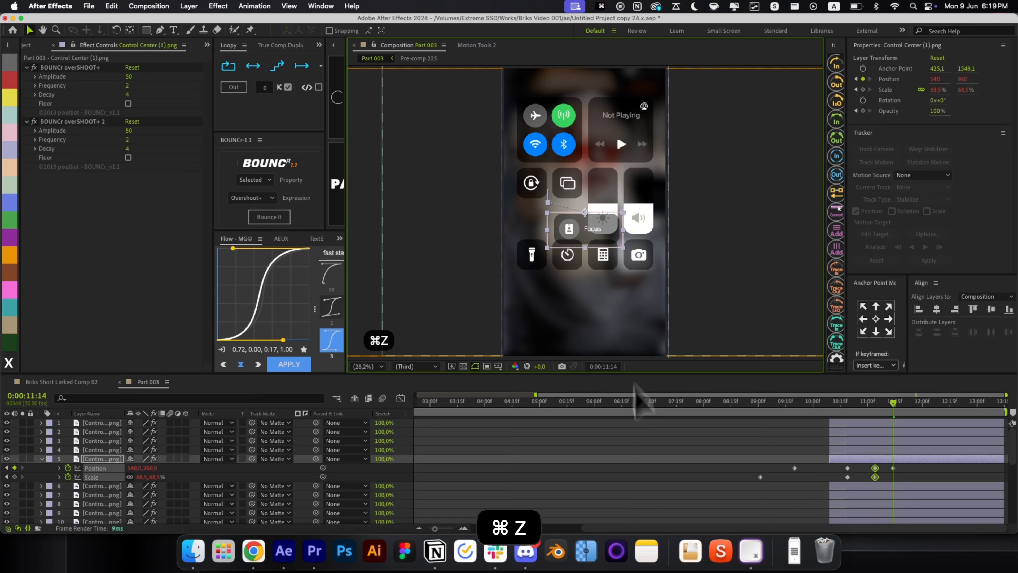
{"action": "left_click", "coordinate": [647, 439]}
{"action": "left_click_drag", "start_coordinate": [603, 248], "coordinate": [601, 219]}
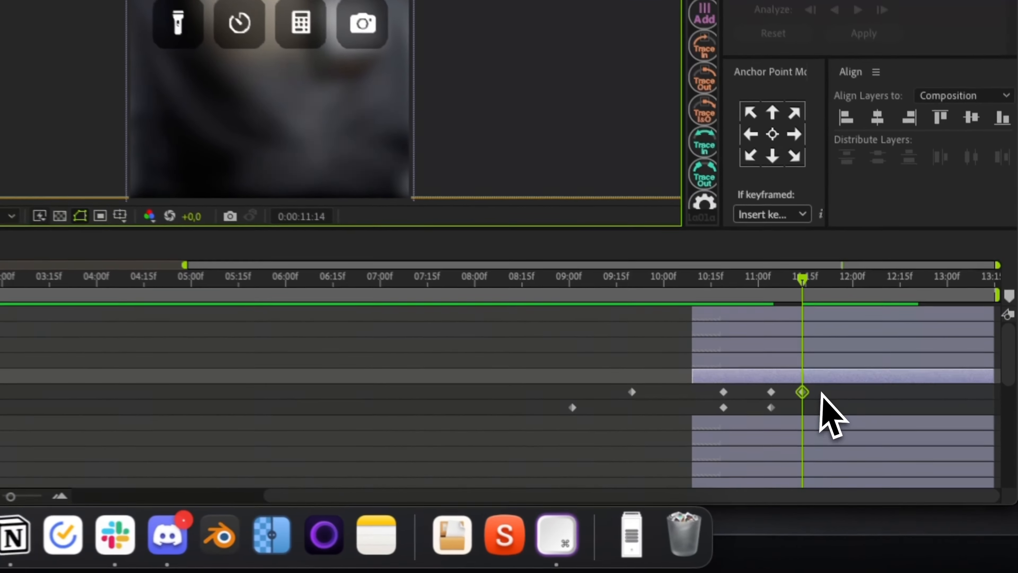
Step: Retime the Focus tile's Position move to run from 0:00:11:09 to about 0:00:12:01, eased with the 0.72, 0.00, 0.17, 1.00 Flow curve
{"action": "left_click_drag", "start_coordinate": [904, 469], "coordinate": [884, 468]}
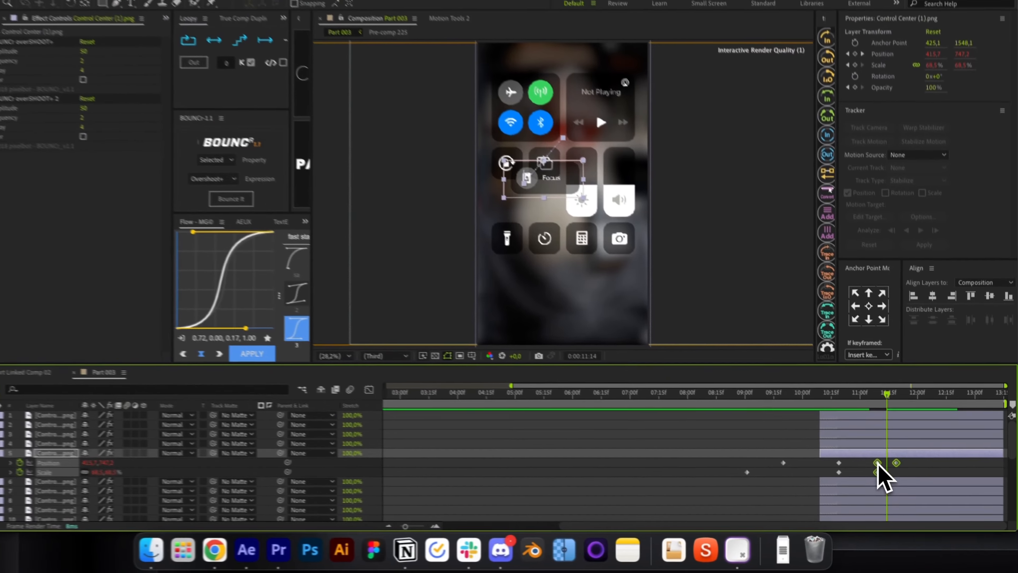
{"action": "left_click", "coordinate": [252, 354]}
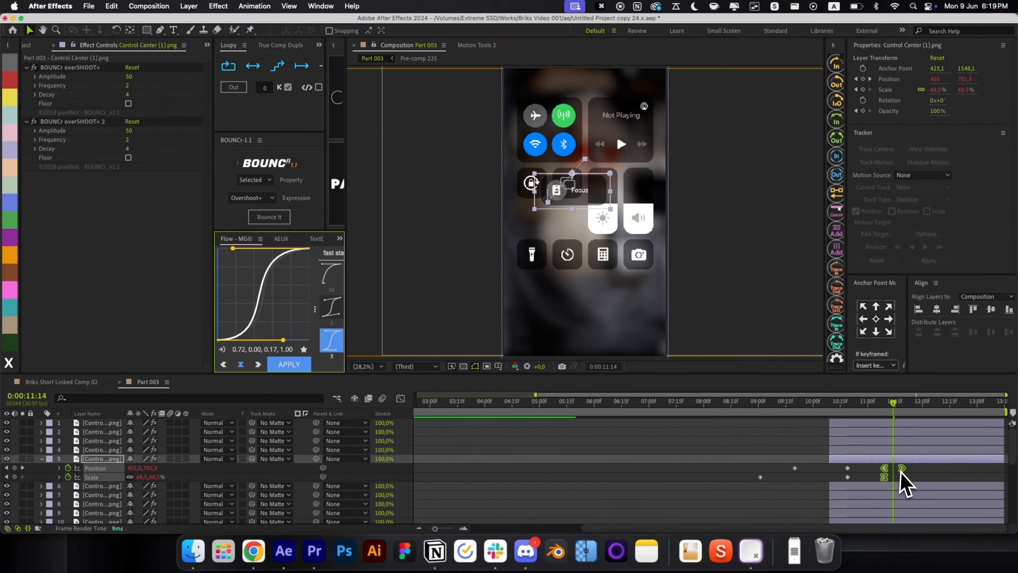
{"action": "left_click", "coordinate": [898, 480]}
{"action": "left_click", "coordinate": [885, 403]}
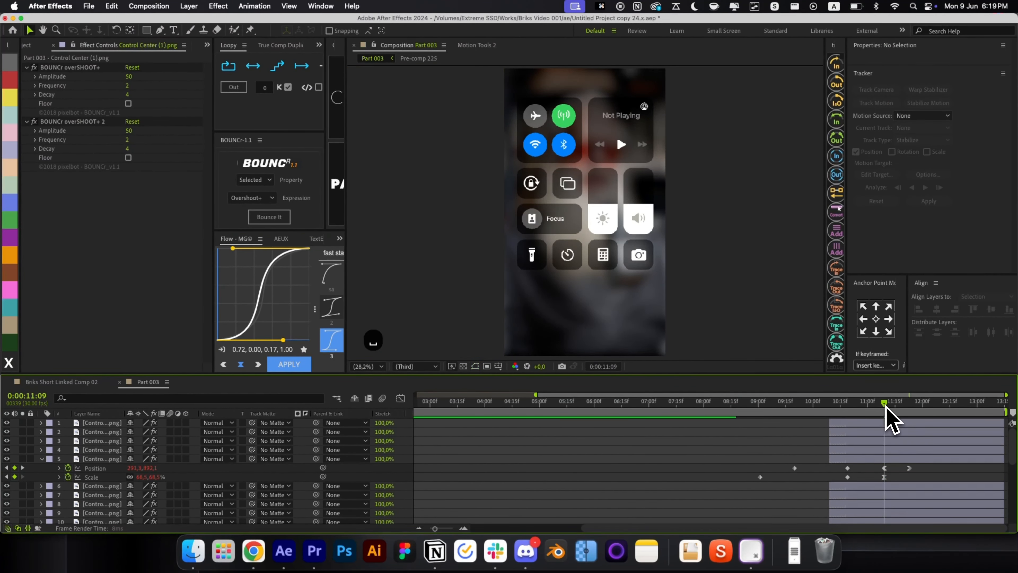
{"action": "key", "text": "space"}
{"action": "left_click", "coordinate": [910, 467]}
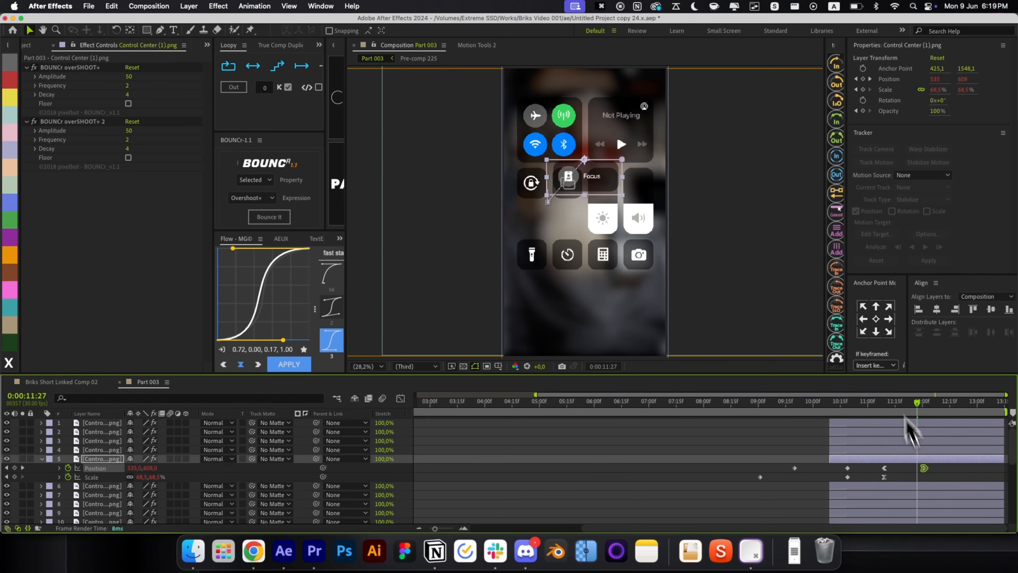
{"action": "key", "text": "space"}
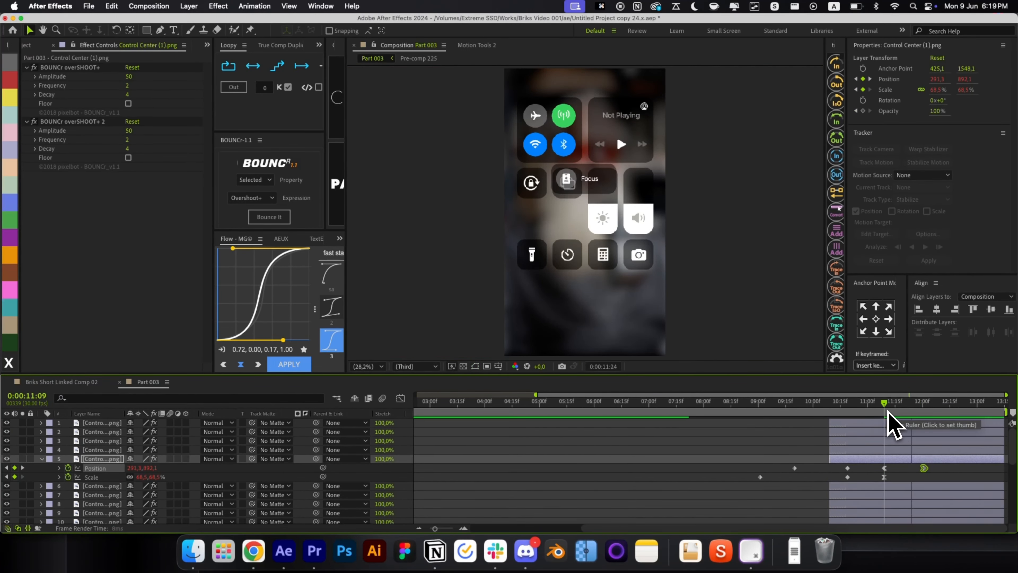
{"action": "left_click", "coordinate": [900, 474]}
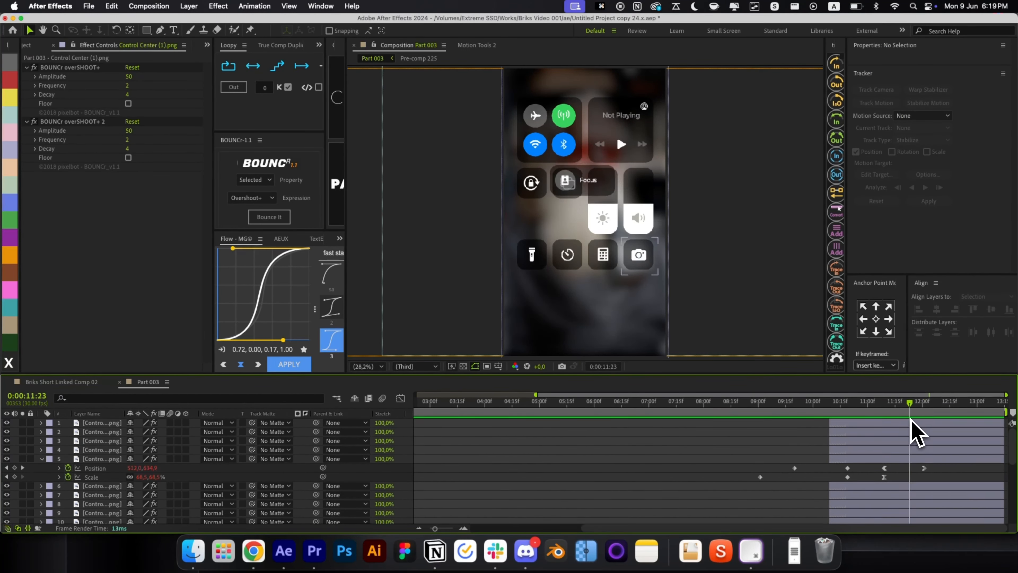
Step: Trim the out points of the nine tile layers other than Focus to 0:00:11:23
{"action": "left_click", "coordinate": [910, 423]}
{"action": "left_click", "coordinate": [906, 451], "text": "shift"}
{"action": "scroll", "coordinate": [905, 455], "scroll_direction": "down", "scroll_amount": 3}
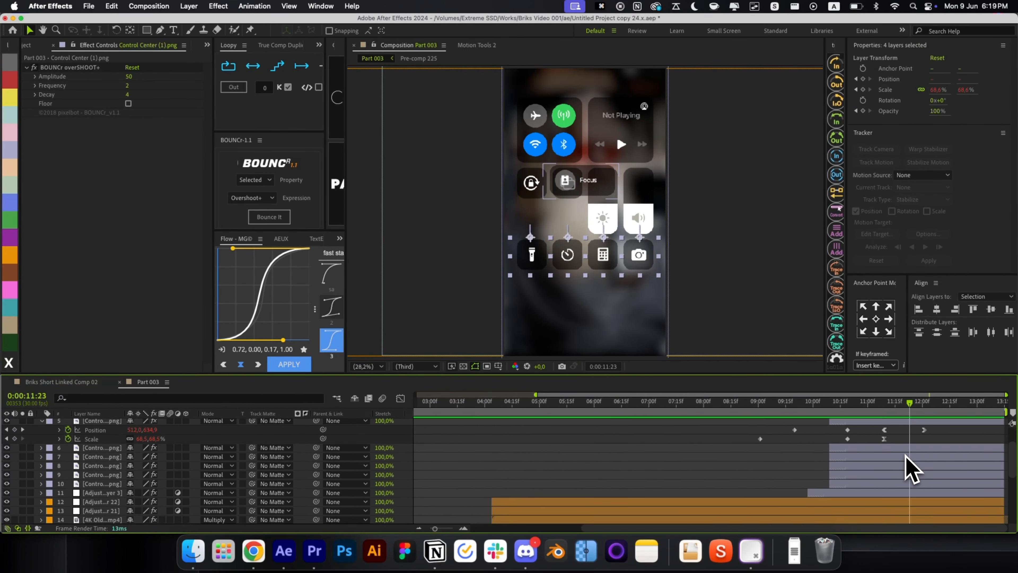
{"action": "left_click", "coordinate": [900, 485], "text": "shift"}
{"action": "scroll", "coordinate": [906, 479], "scroll_direction": "up", "scroll_amount": 2}
{"action": "key", "text": "alt+bracketright"}
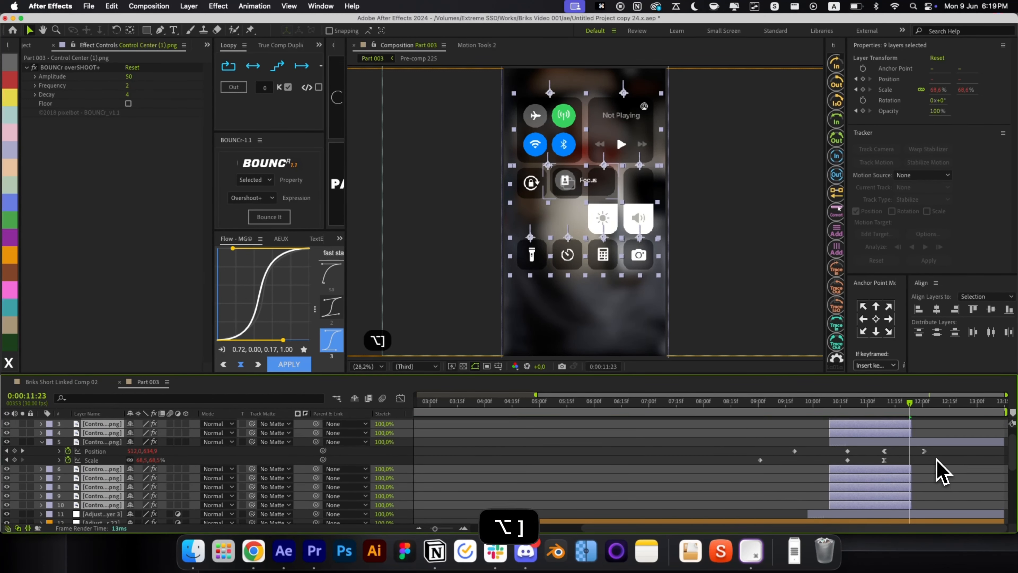
Step: Add the Control Center - Focus Settings image as the top layer starting at 0:00:11:24 and fit it to the composition height
{"action": "left_click", "coordinate": [937, 460]}
{"action": "key", "text": "cmd+Right"}
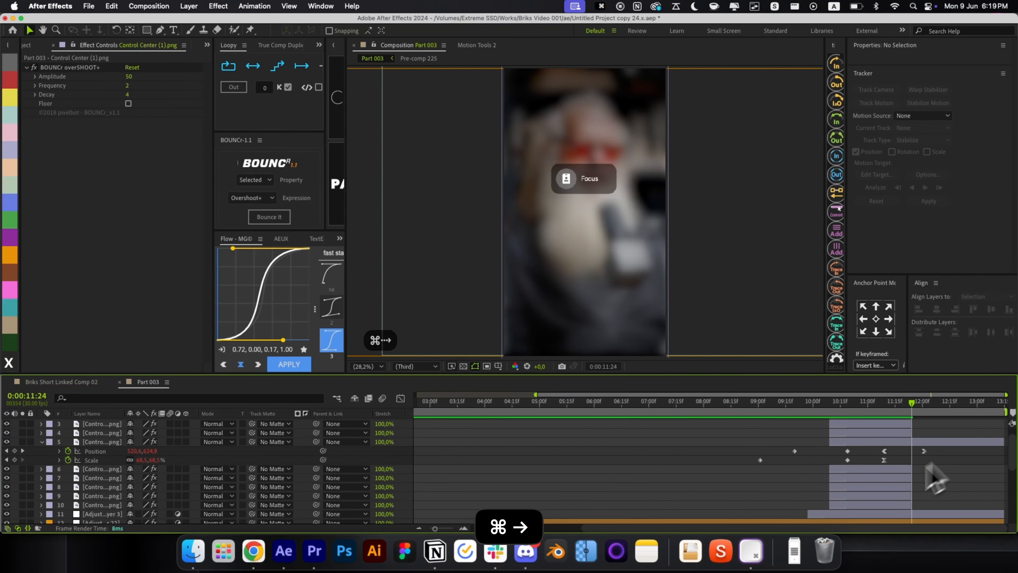
{"action": "left_click", "coordinate": [794, 550]}
{"action": "left_click_drag", "start_coordinate": [799, 521], "coordinate": [846, 478]}
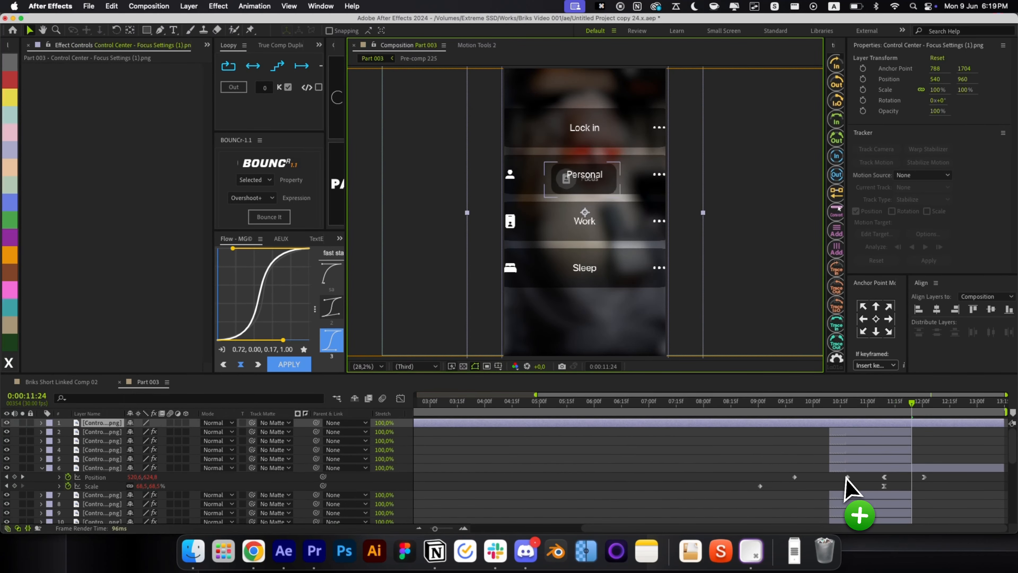
{"action": "key", "text": "cmd+shift+alt+g"}
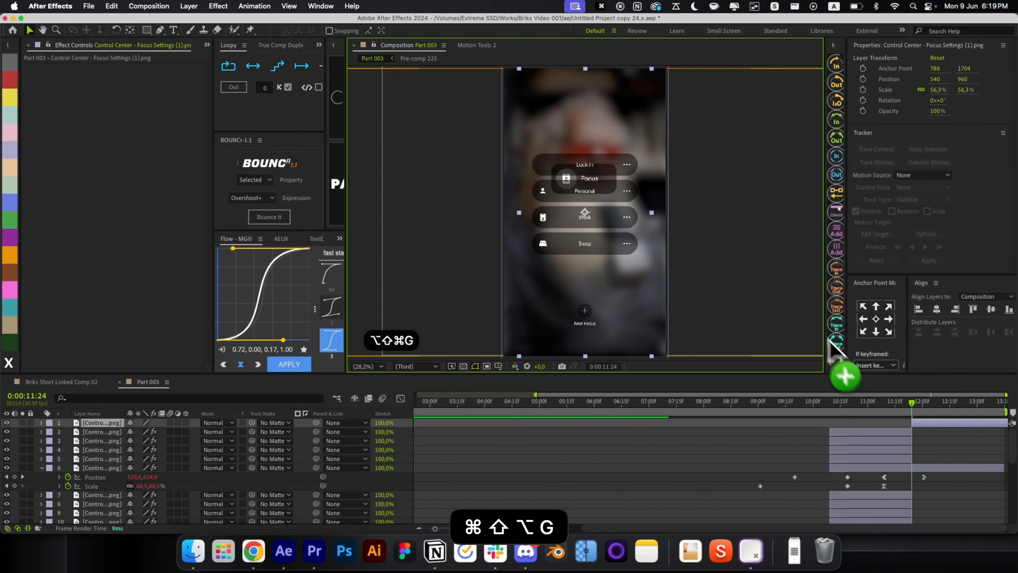
Step: Lower the Focus Settings layer to Y about 1024 and mask it with a rectangle around the Personal row
{"action": "left_click_drag", "start_coordinate": [912, 402], "coordinate": [925, 402]}
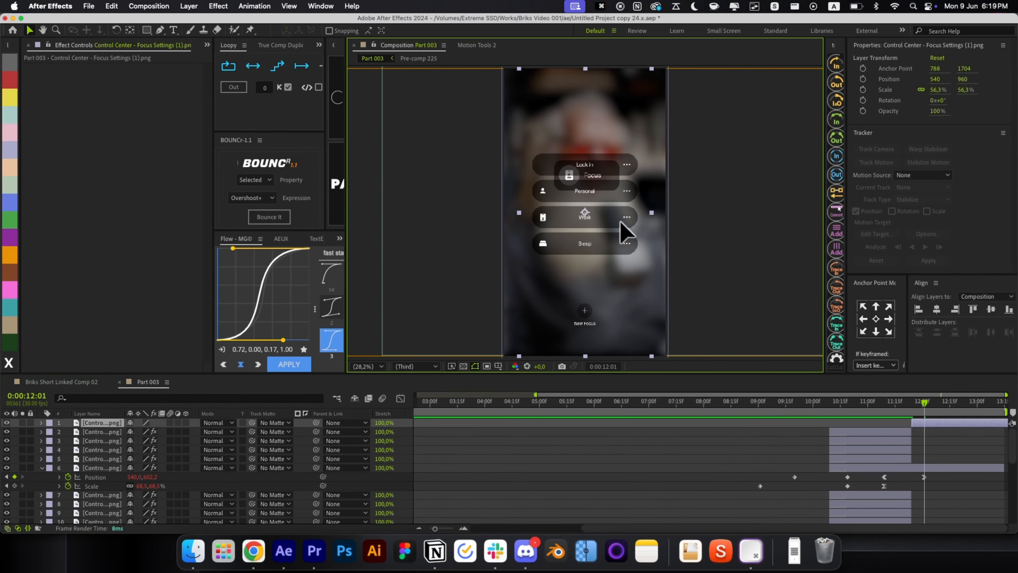
{"action": "left_click_drag", "start_coordinate": [625, 227], "coordinate": [620, 234]}
{"action": "scroll", "coordinate": [613, 224], "scroll_direction": "up", "scroll_amount": 2}
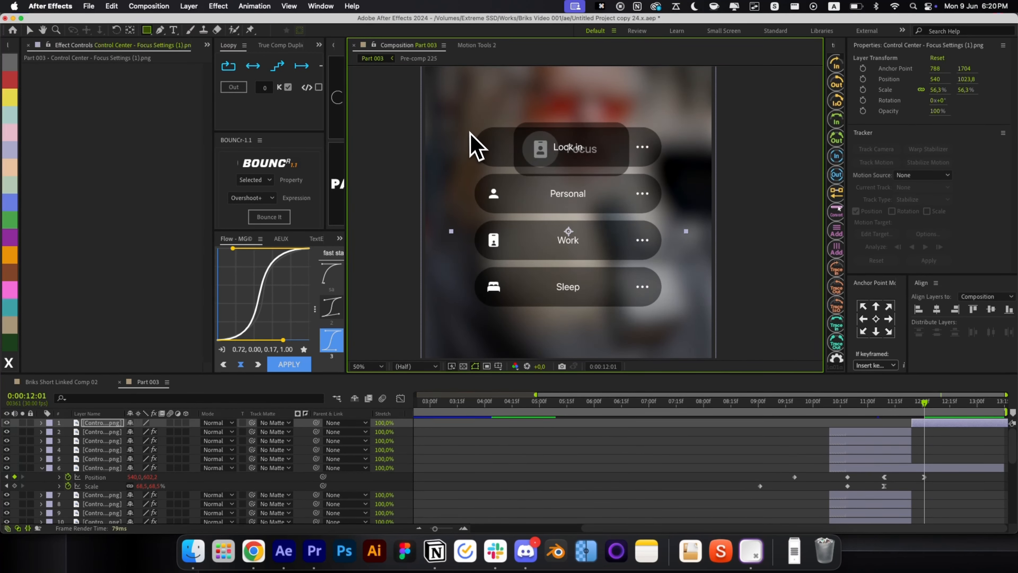
{"action": "left_click_drag", "start_coordinate": [464, 122], "coordinate": [675, 215]}
{"action": "left_click", "coordinate": [709, 445]}
{"action": "key", "text": "u"}
{"action": "key", "text": "v"}
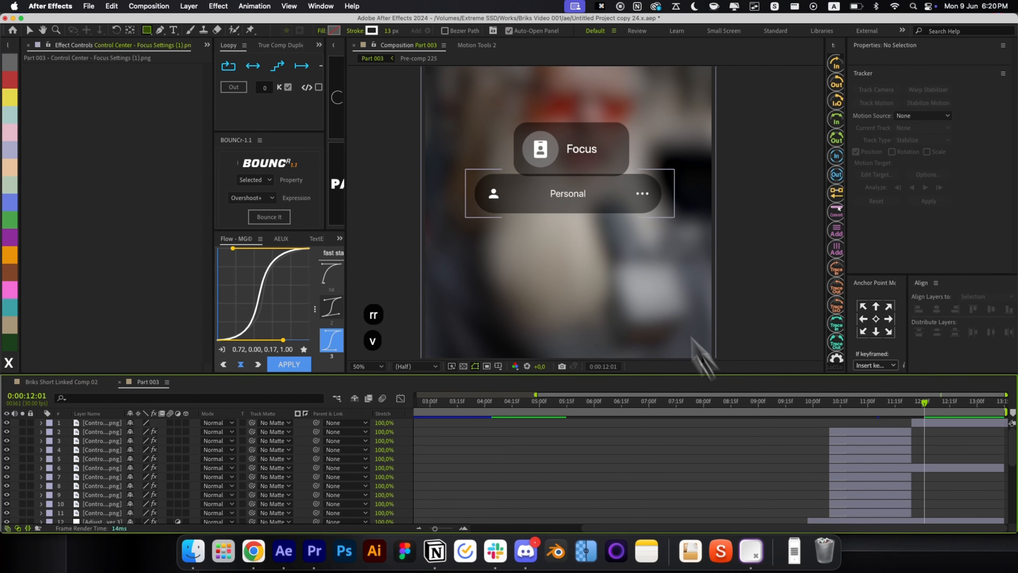
Step: Duplicate the masked Personal layer and shift the copies' masks down to isolate the Work and Sleep rows
{"action": "left_click", "coordinate": [611, 188]}
{"action": "key", "text": "super+d"}
{"action": "left_click_drag", "start_coordinate": [605, 169], "coordinate": [609, 266]}
{"action": "left_click", "coordinate": [668, 453]}
{"action": "key", "text": "super+z"}
{"action": "key", "text": "super+z"}
{"action": "key", "text": "super+z"}
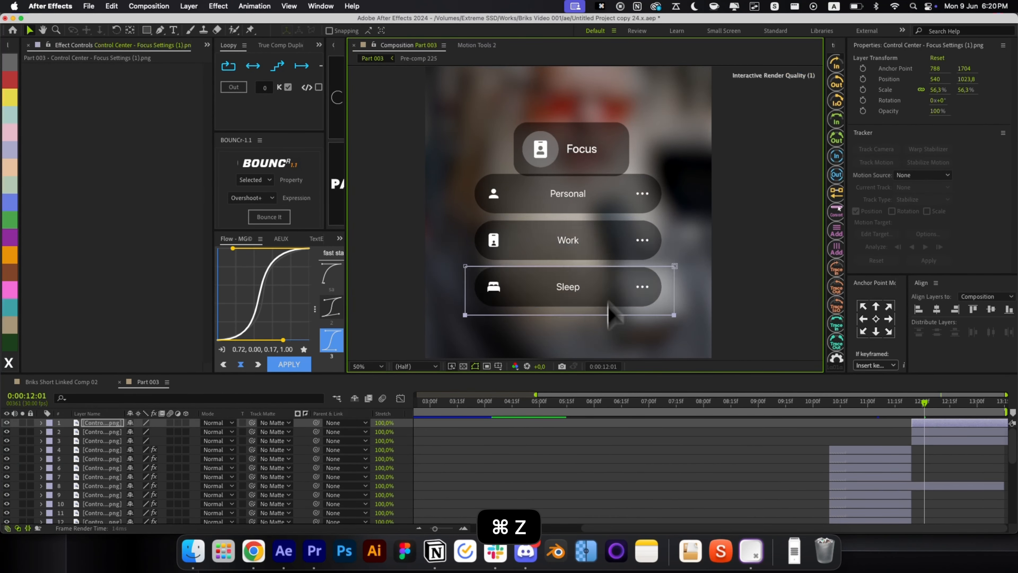
{"action": "left_click", "coordinate": [679, 449]}
Step: Centre the anchor points of the Personal, Work and Sleep row layers on their visible content
{"action": "left_click", "coordinate": [939, 402]}
{"action": "left_click", "coordinate": [938, 440]}
{"action": "left_click", "coordinate": [937, 422], "text": "shift"}
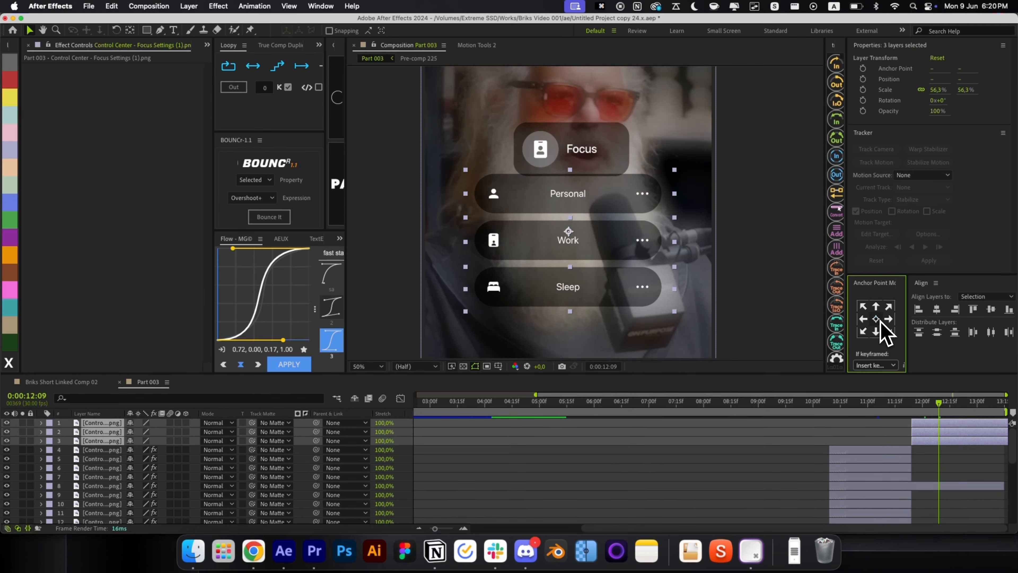
Step: Move the closing Opacity keyframes of Adjustment Layer 3 to the end of the composition
{"action": "scroll", "coordinate": [954, 494], "scroll_direction": "down", "scroll_amount": 3}
{"action": "left_click", "coordinate": [940, 508]}
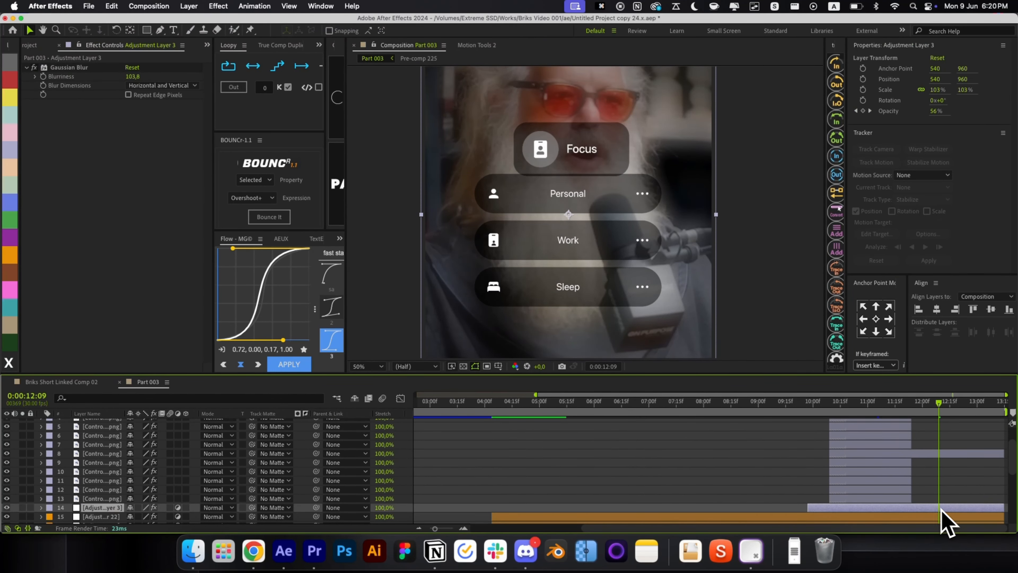
{"action": "mouse_move", "coordinate": [942, 407]}
{"action": "left_mouse_down"}
{"action": "mouse_move", "coordinate": [959, 413]}
{"action": "mouse_move", "coordinate": [922, 419]}
{"action": "mouse_move", "coordinate": [940, 419]}
{"action": "left_mouse_up"}
{"action": "key", "text": "u"}
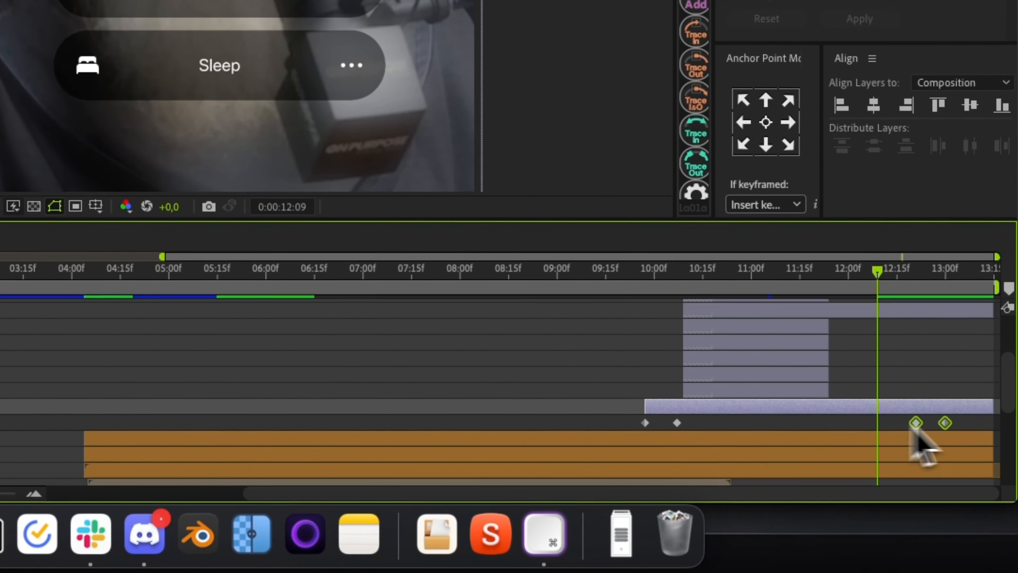
{"action": "mouse_move", "coordinate": [915, 423]}
{"action": "left_mouse_down"}
{"action": "mouse_move", "coordinate": [961, 425]}
{"action": "mouse_move", "coordinate": [923, 425]}
{"action": "left_mouse_up"}
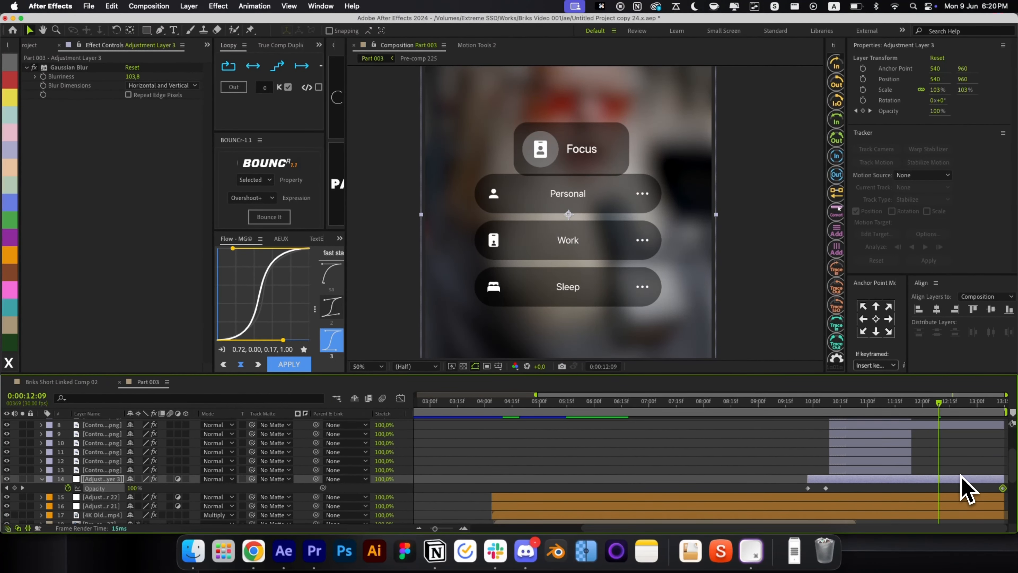
{"action": "left_click", "coordinate": [962, 486]}
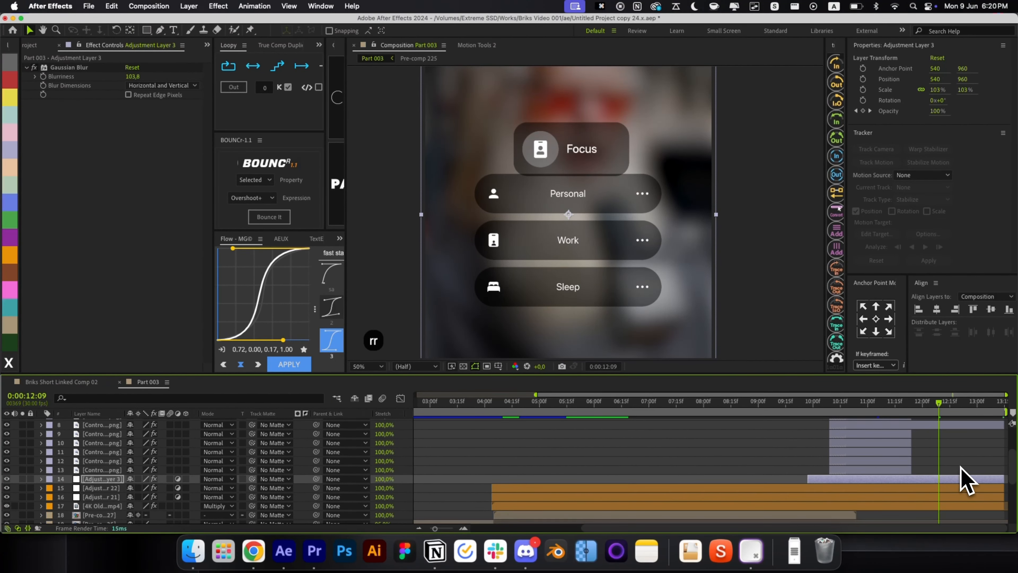
Step: Set Position and Opacity keyframes on the three row layers at 0:00:12:04
{"action": "scroll", "coordinate": [958, 465], "scroll_direction": "up", "scroll_amount": 4}
{"action": "left_click_drag", "start_coordinate": [968, 406], "coordinate": [934, 411]}
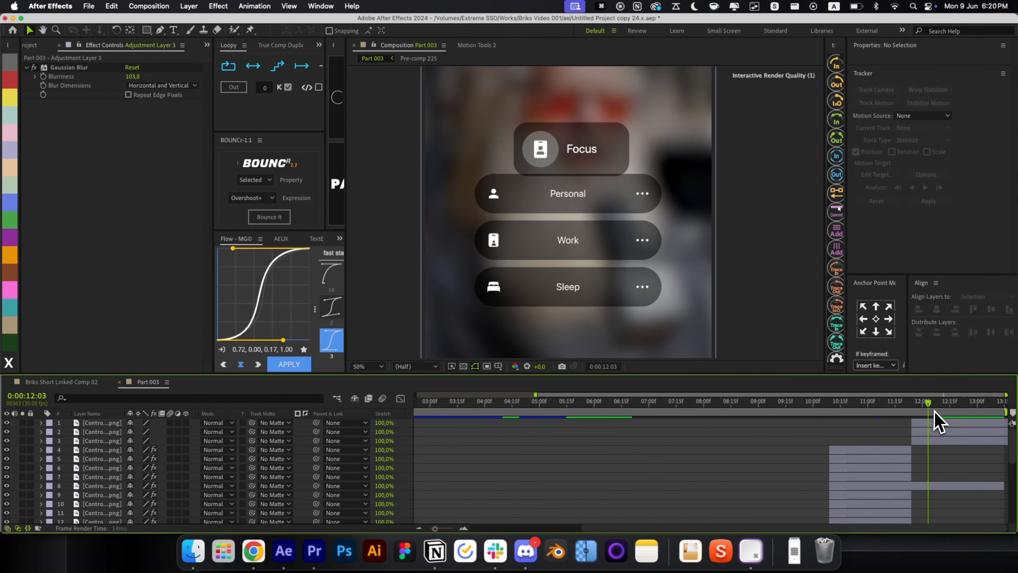
{"action": "left_click", "coordinate": [933, 441]}
{"action": "left_click", "coordinate": [933, 425], "text": "shift"}
{"action": "key", "text": "i"}
{"action": "key", "text": "shift+super+Right"}
{"action": "key", "text": "p"}
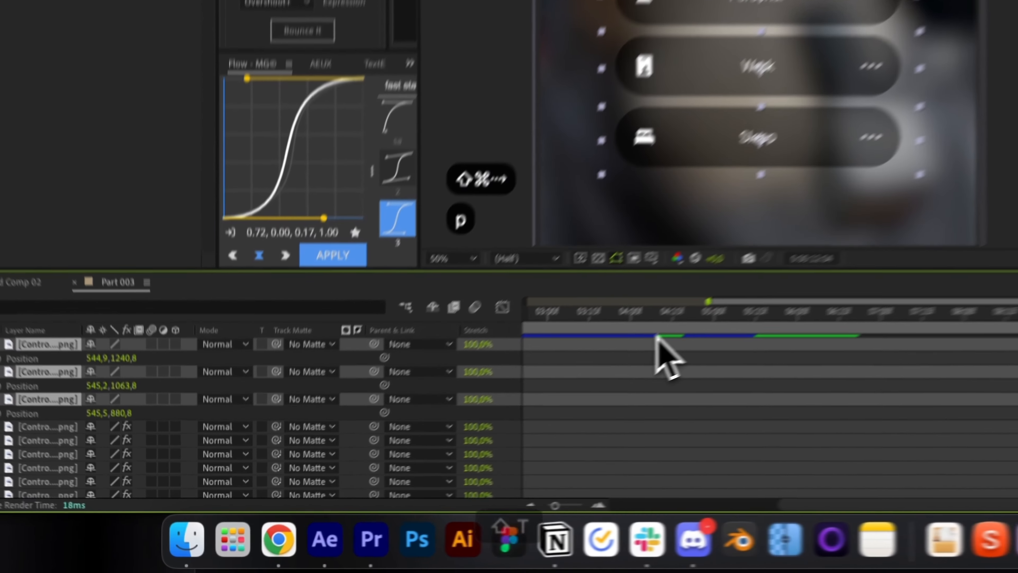
{"action": "key", "text": "shift+t"}
{"action": "left_click", "coordinate": [8, 326]}
{"action": "left_click", "coordinate": [8, 342]}
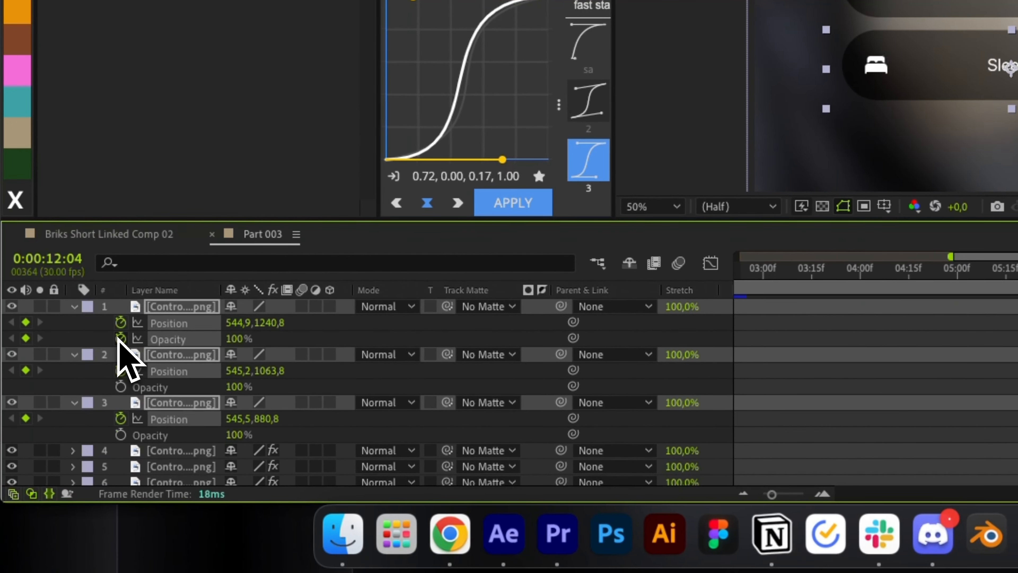
{"action": "key", "text": "super+z"}
Step: At 0:00:11:24, raise the three row layers by 480 px and set their Opacity to 0%
{"action": "key", "text": "i"}
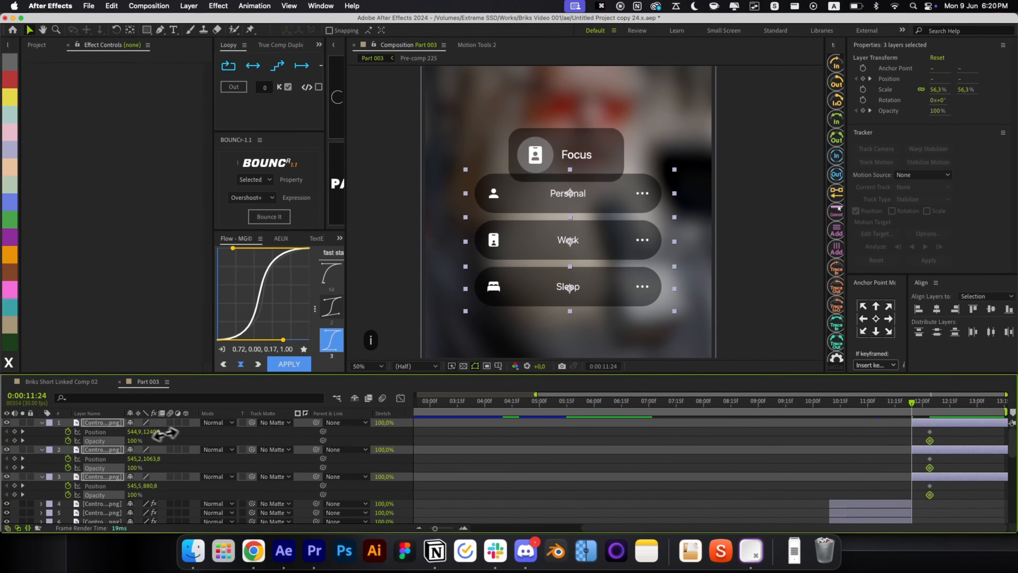
{"action": "left_click_drag", "start_coordinate": [209, 375], "coordinate": [185, 376]}
{"action": "left_click_drag", "start_coordinate": [130, 434], "coordinate": [96, 441]}
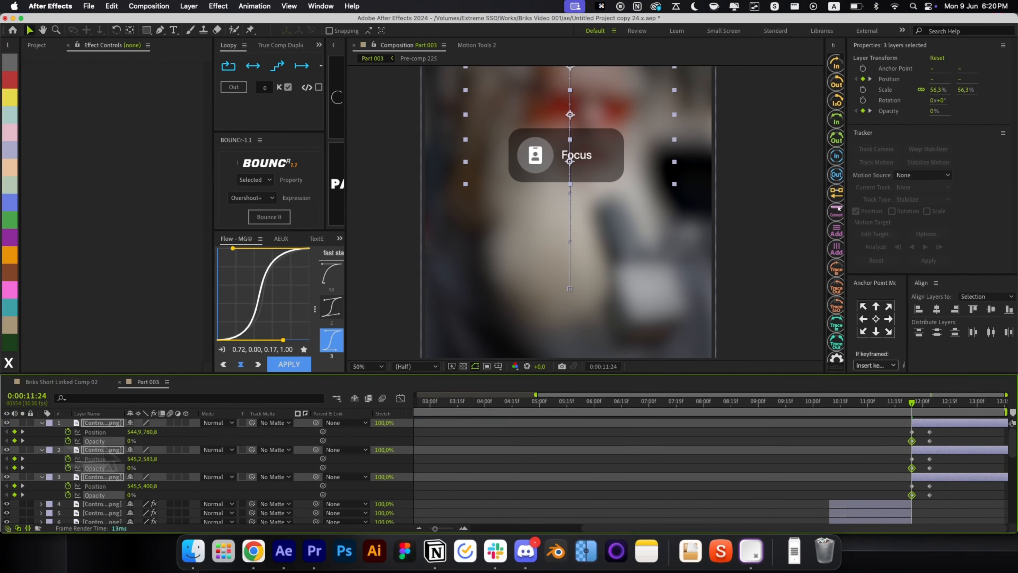
Step: Shift the rows' starting Position keyframes back to about 0:00:11:08 and apply Easy Ease to all their Position keyframes
{"action": "mouse_move", "coordinate": [912, 441]}
{"action": "left_mouse_down"}
{"action": "mouse_move", "coordinate": [851, 441]}
{"action": "mouse_move", "coordinate": [910, 434]}
{"action": "left_mouse_up"}
{"action": "key", "text": "shift+t"}
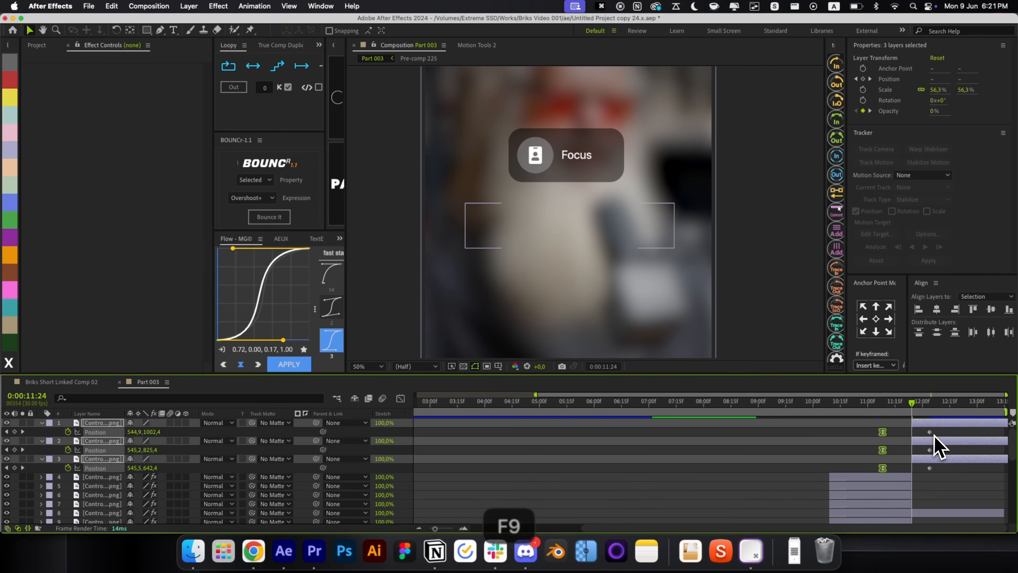
{"action": "left_click_drag", "start_coordinate": [934, 435], "coordinate": [849, 495]}
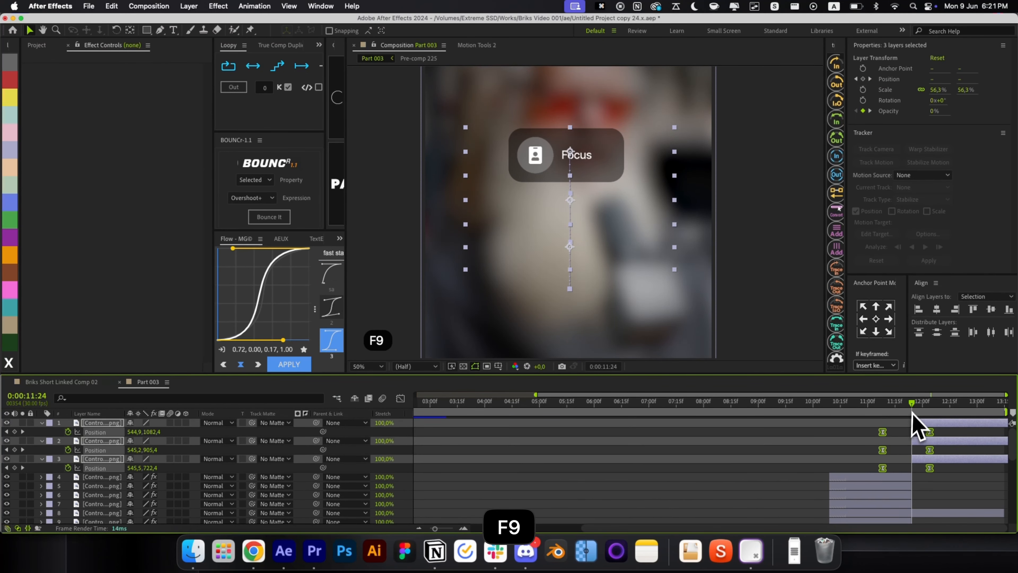
Step: Preview the entrance of the three rows from 0:00:11:24 and collapse their layers
{"action": "key", "text": "space"}
{"action": "key", "text": "space"}
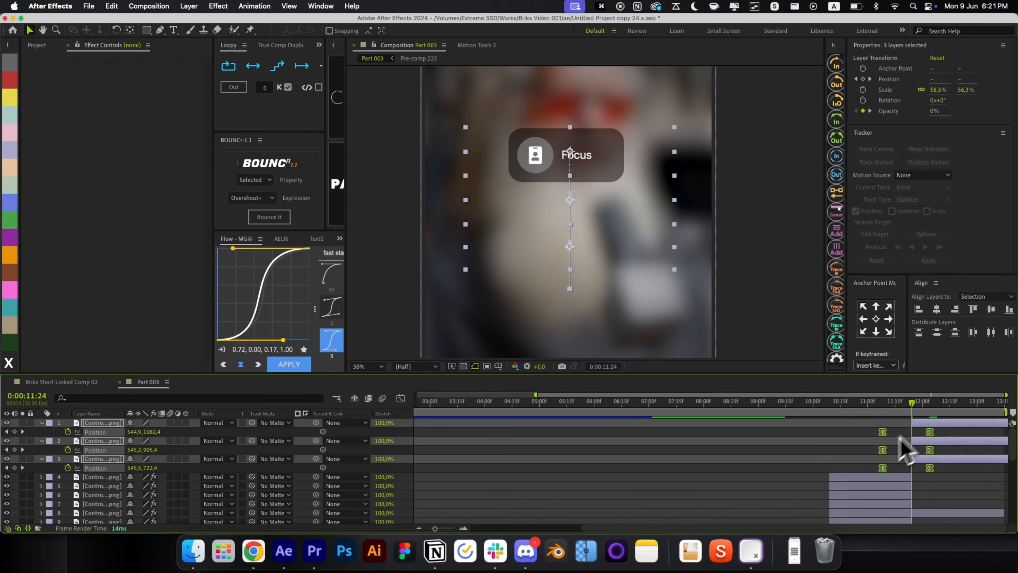
{"action": "key", "text": "r"}
{"action": "key", "text": "r"}
{"action": "left_click", "coordinate": [867, 450]}
{"action": "left_click_drag", "start_coordinate": [921, 444], "coordinate": [917, 420]}
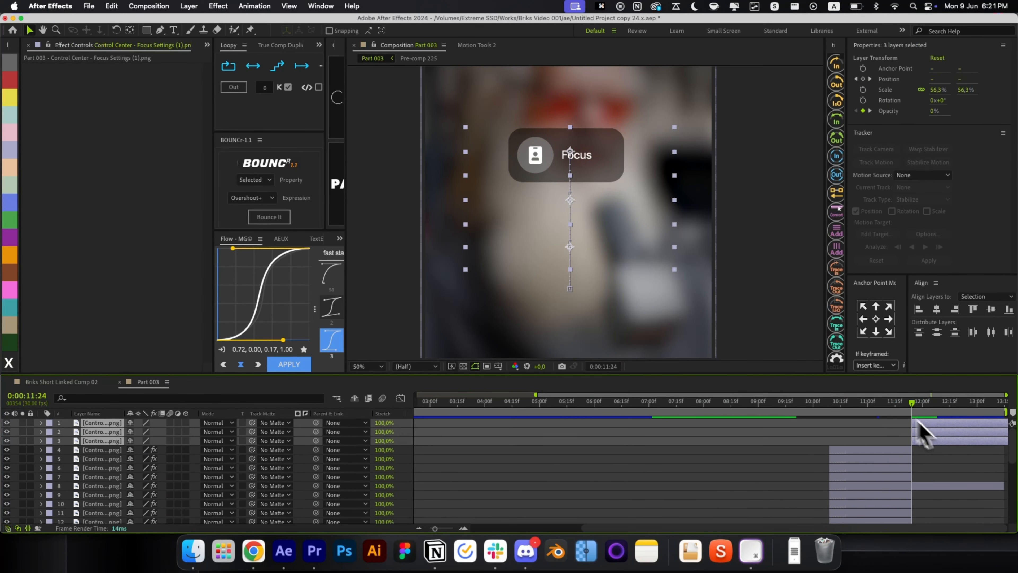
Step: Stagger the three row layers with the Motion Tools 2 Sequence function at offset 3 and step 1, and scrub through their entrance
{"action": "left_click", "coordinate": [477, 45]}
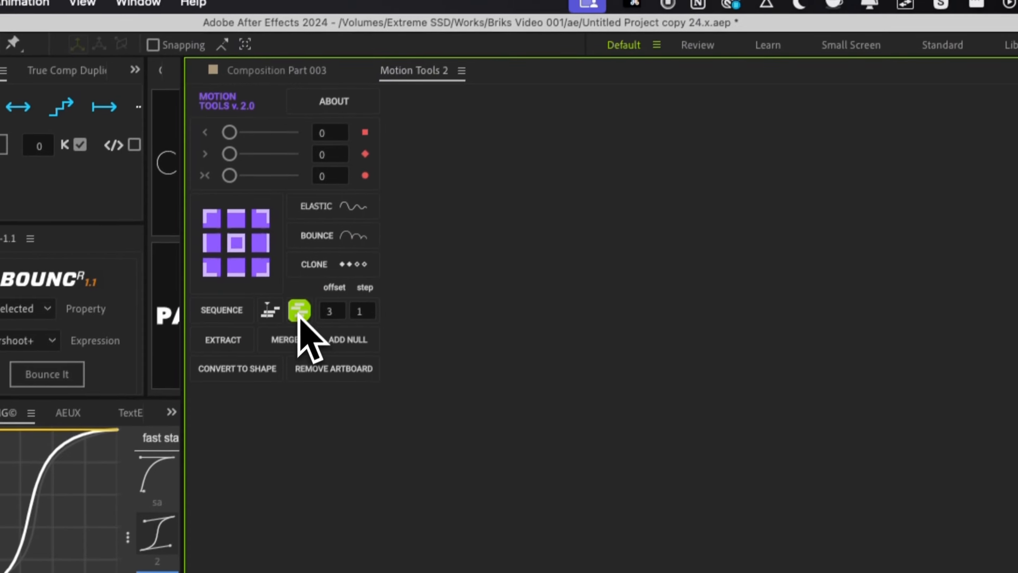
{"action": "left_click", "coordinate": [237, 245]}
{"action": "left_click", "coordinate": [848, 413]}
{"action": "left_click_drag", "start_coordinate": [862, 336], "coordinate": [909, 423]}
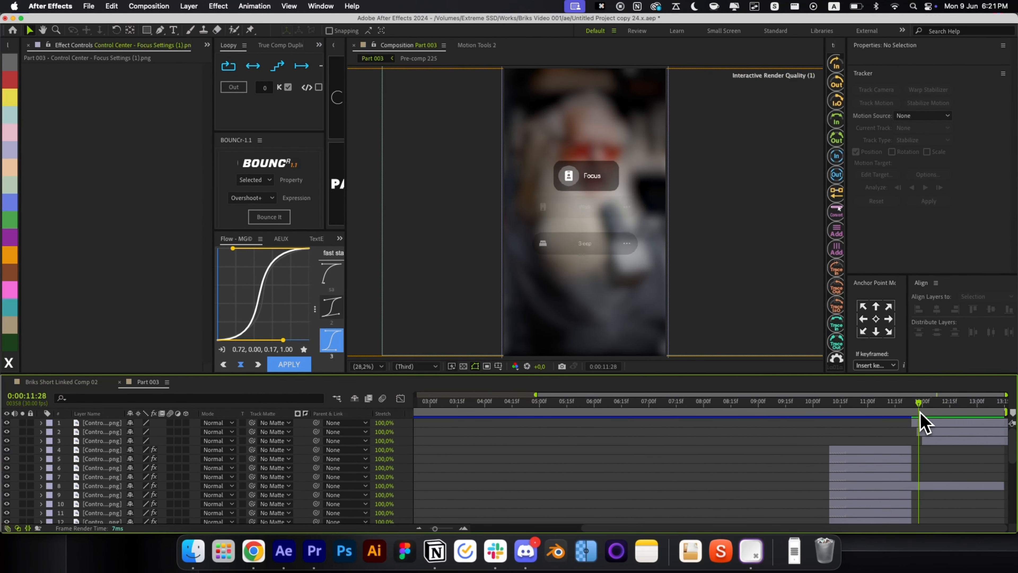
Step: Move the three staggered row layers beneath the Control Center tile layers and Adjustment Layer 3, and check their entrance
{"action": "left_click", "coordinate": [926, 424]}
{"action": "left_click", "coordinate": [938, 435], "text": "shift"}
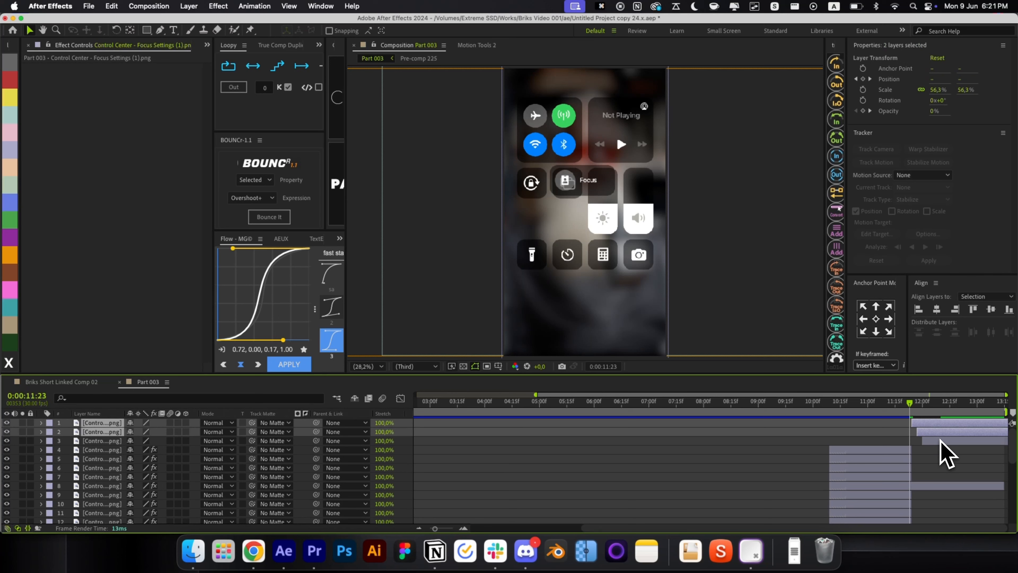
{"action": "left_click", "coordinate": [940, 441], "text": "shift"}
{"action": "key", "text": "grave"}
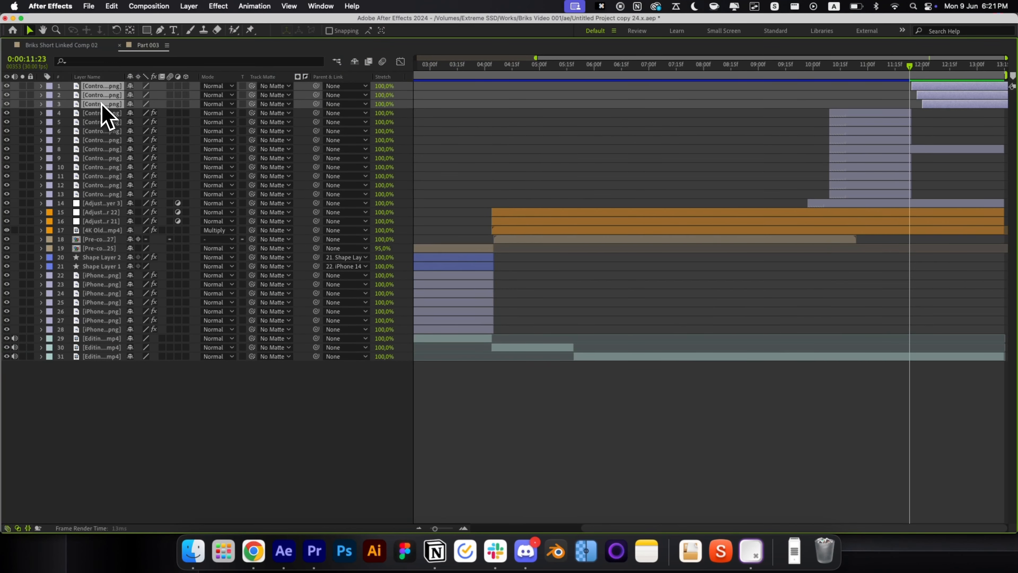
{"action": "left_click_drag", "start_coordinate": [111, 215], "coordinate": [119, 214]}
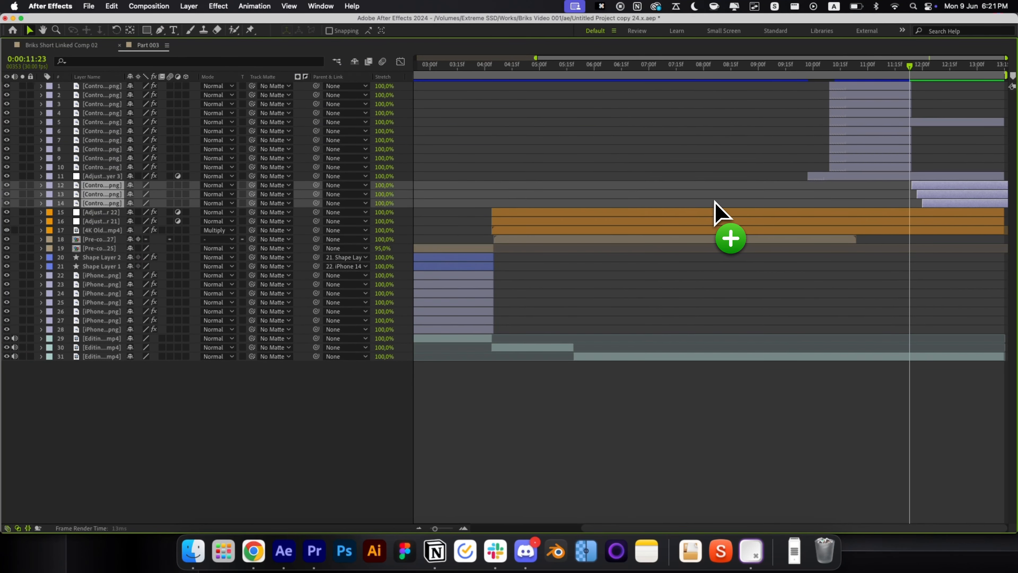
{"action": "key", "text": "grave"}
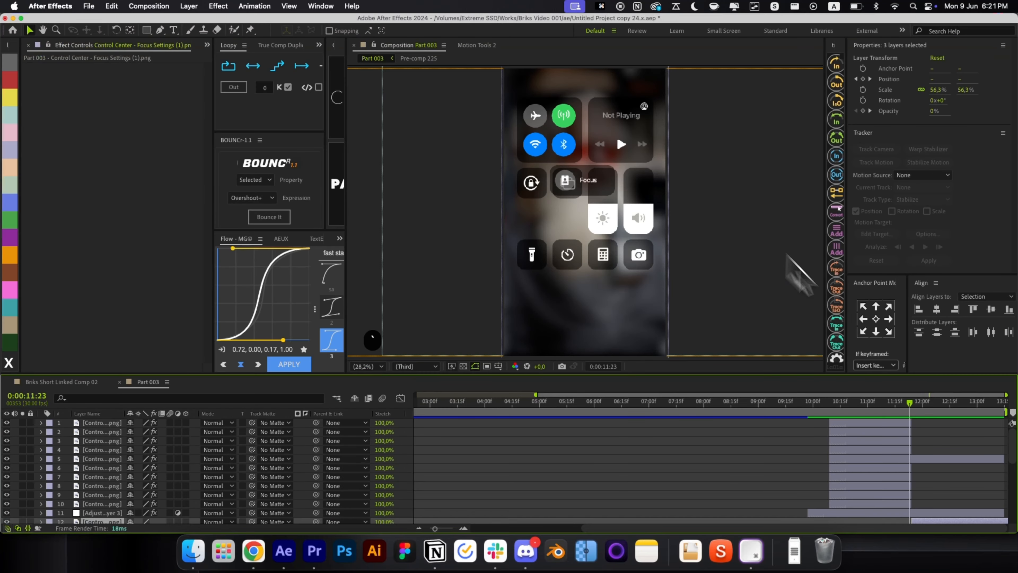
{"action": "left_click_drag", "start_coordinate": [915, 418], "coordinate": [919, 417]}
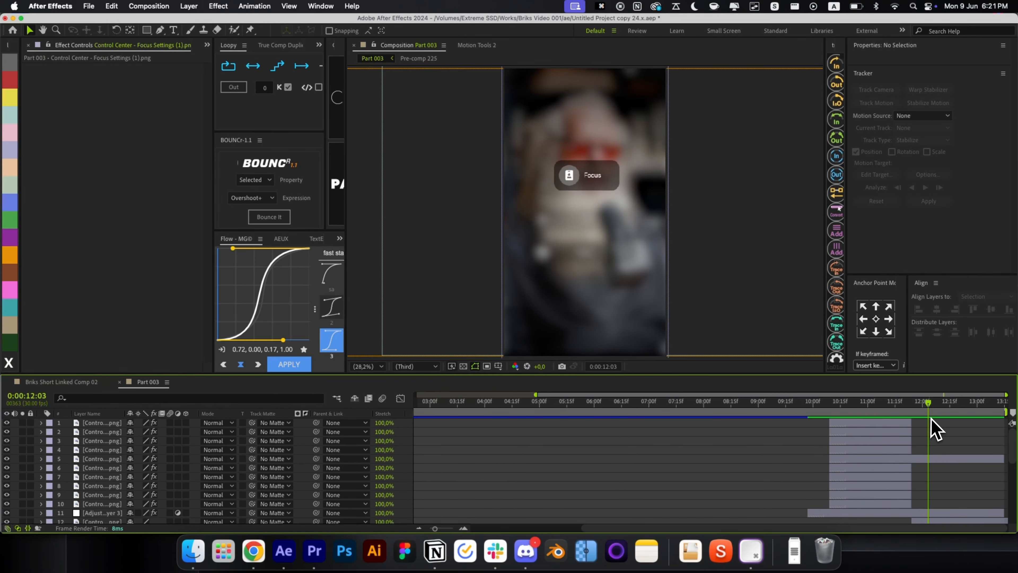
Step: Bring the three row layers forward above Adjustment Layer 3 and check the frames around 0:00:12:06
{"action": "scroll", "coordinate": [931, 419], "scroll_direction": "down", "scroll_amount": 3}
{"action": "left_click", "coordinate": [928, 453]}
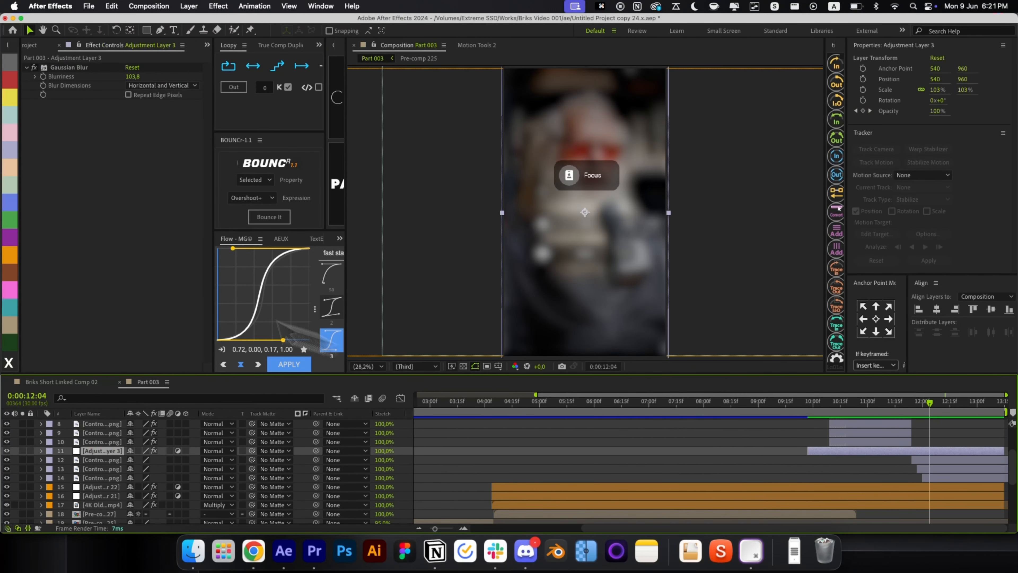
{"action": "left_click", "coordinate": [922, 459]}
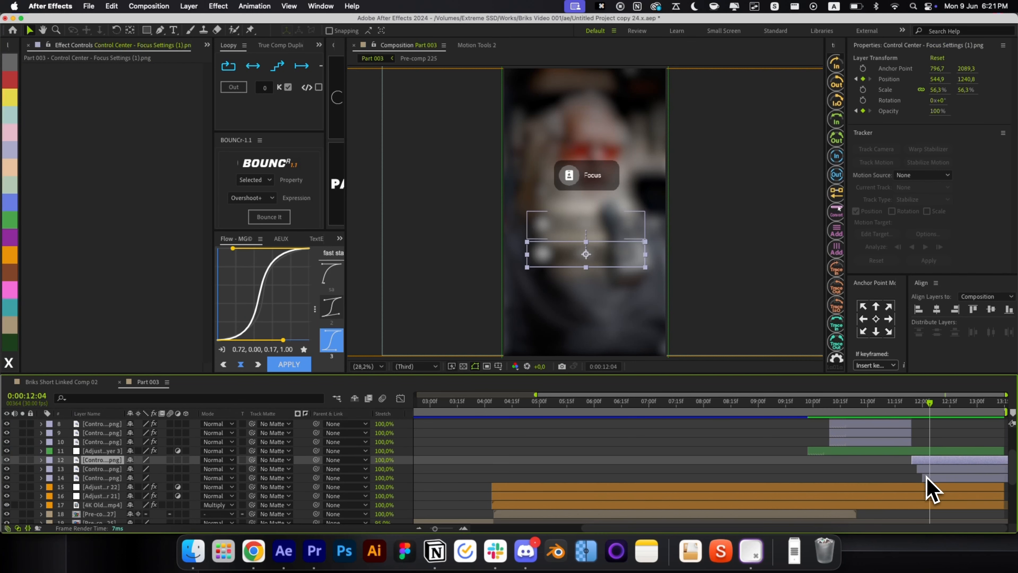
{"action": "left_click", "coordinate": [927, 478], "text": "shift"}
{"action": "key", "text": "super+bracketright"}
{"action": "left_click", "coordinate": [938, 446]}
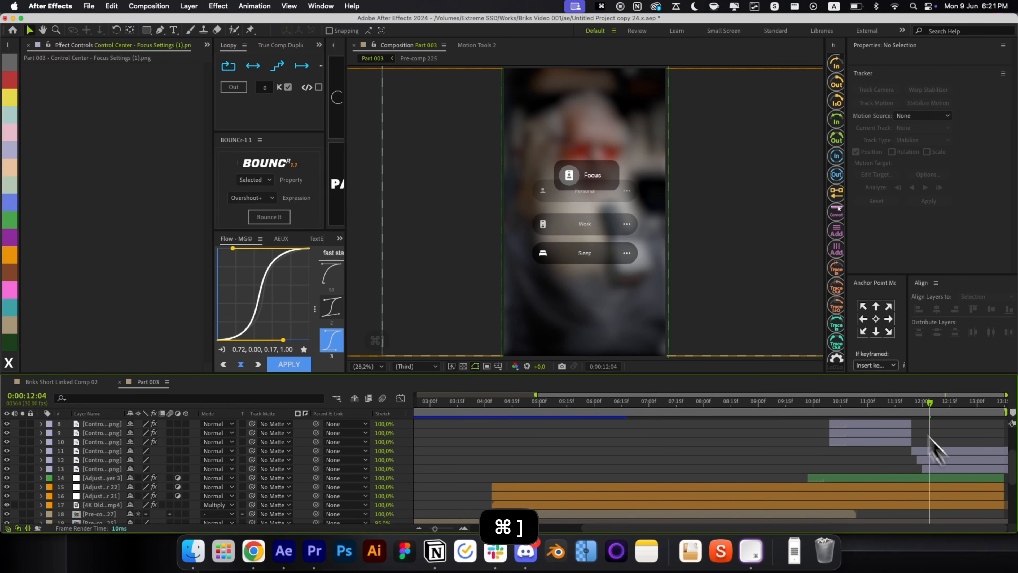
{"action": "left_click", "coordinate": [914, 412]}
{"action": "left_click_drag", "start_coordinate": [935, 413], "coordinate": [936, 414]}
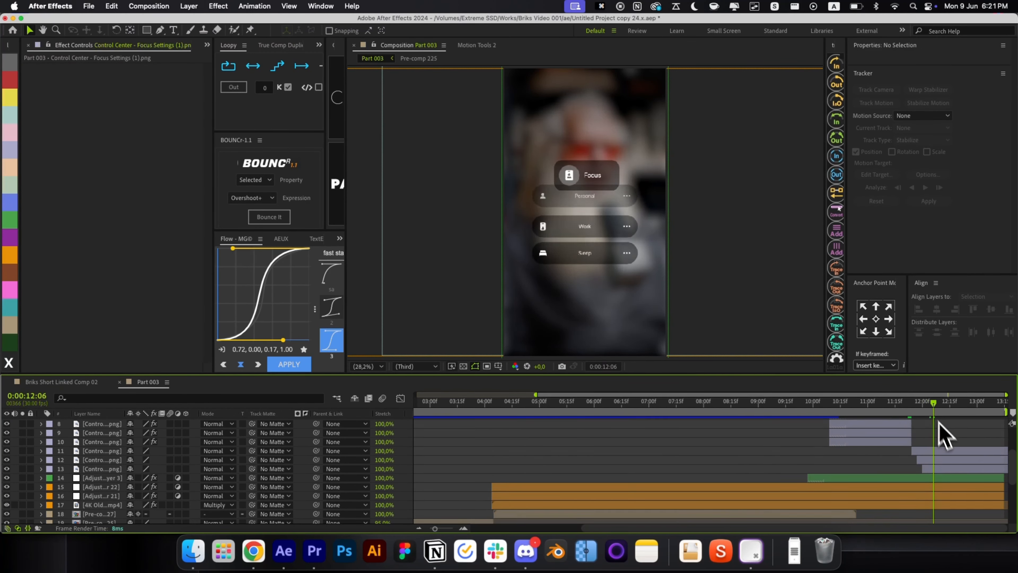
Step: Shift the three row layers together about one frame earlier in time
{"action": "left_click", "coordinate": [948, 451]}
{"action": "left_click", "coordinate": [946, 470], "text": "shift"}
{"action": "left_click_drag", "start_coordinate": [947, 464], "coordinate": [945, 462]}
{"action": "left_click", "coordinate": [933, 444]}
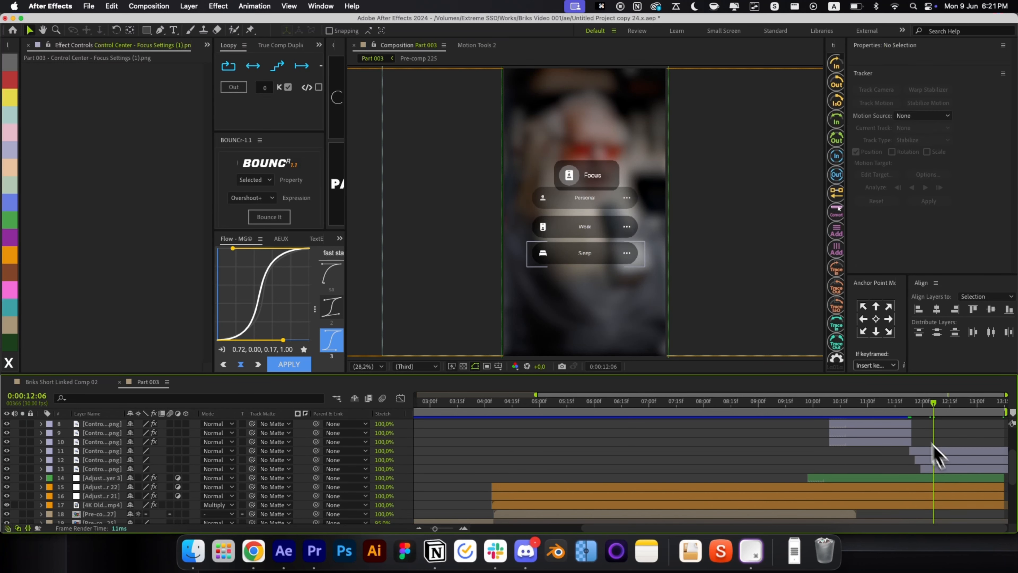
Step: Add 100% Opacity keyframes at 0:00:11:18 to the nine Control Center tile layers, leaving out the Focus tile
{"action": "mouse_move", "coordinate": [905, 411]}
{"action": "left_mouse_down"}
{"action": "mouse_move", "coordinate": [928, 408]}
{"action": "mouse_move", "coordinate": [909, 411]}
{"action": "left_mouse_up"}
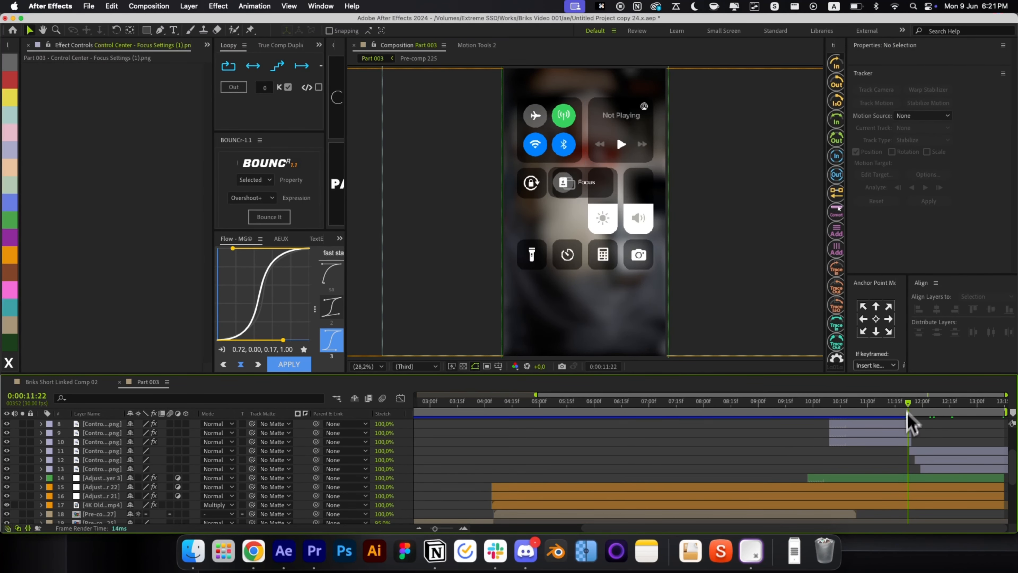
{"action": "left_click", "coordinate": [901, 441]}
{"action": "scroll", "coordinate": [900, 439], "scroll_direction": "up", "scroll_amount": 5}
{"action": "left_click", "coordinate": [888, 424], "text": "shift"}
{"action": "key", "text": "o"}
{"action": "key", "text": "super+z"}
{"action": "left_click", "coordinate": [915, 461], "text": "super"}
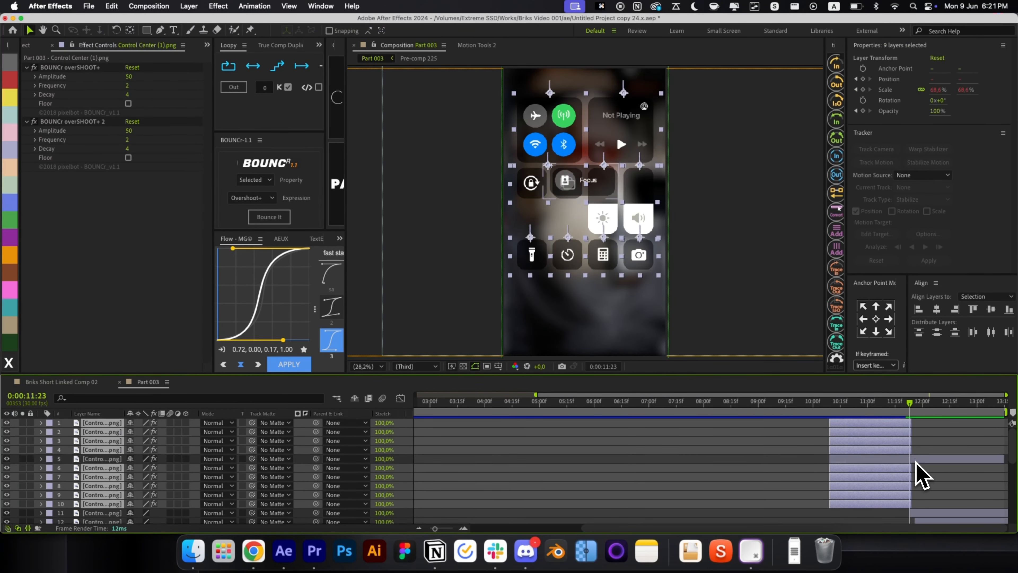
{"action": "key", "text": "super+Left"}
{"action": "key", "text": "super+Left"}
{"action": "key", "text": "super+Left"}
{"action": "key", "text": "super+Left"}
{"action": "key", "text": "super+Left"}
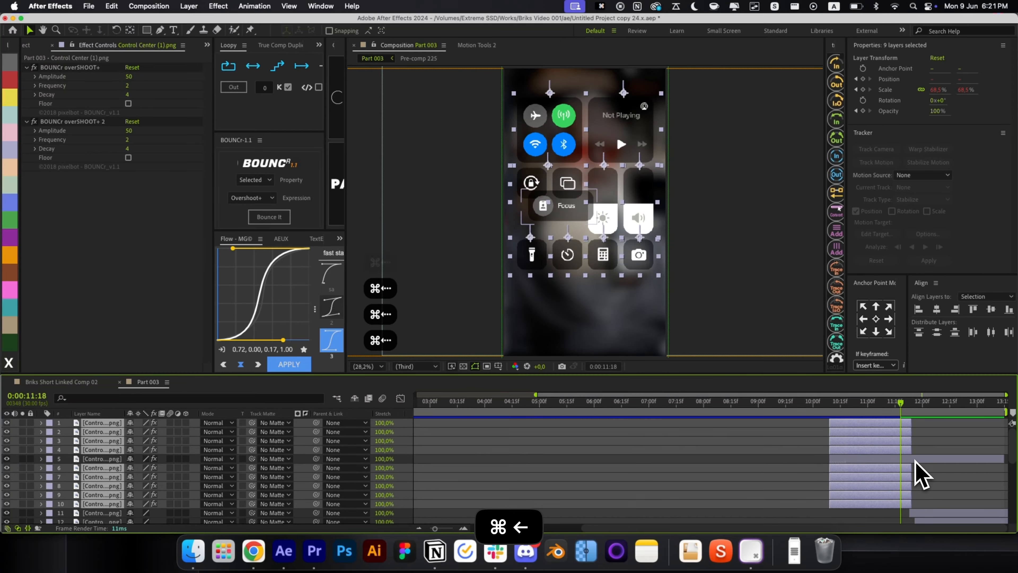
{"action": "key", "text": "t"}
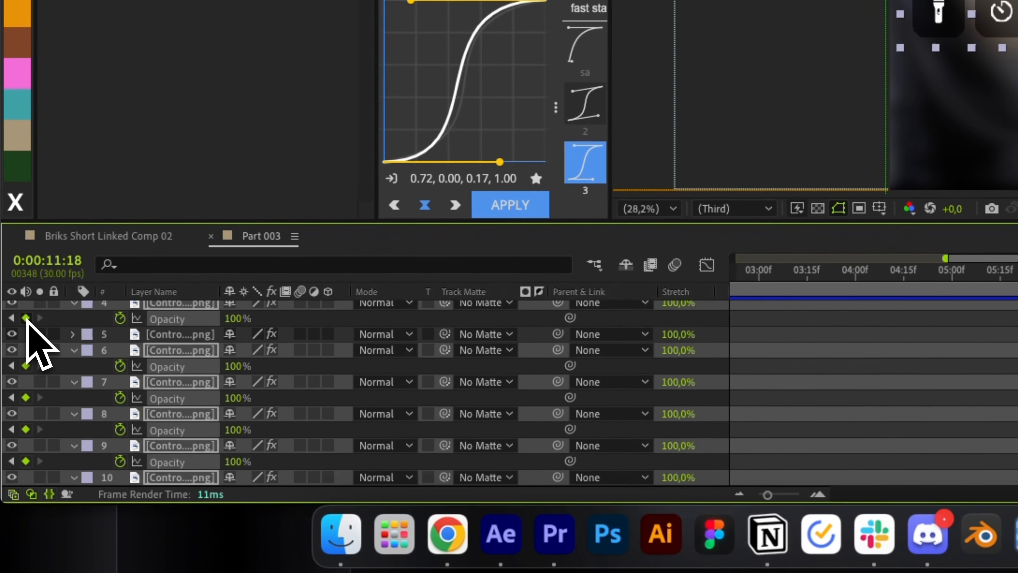
Step: Set the nine tile layers' Opacity to 0% at 0:00:11:23, check the fade-out and collapse the layers
{"action": "key", "text": "o"}
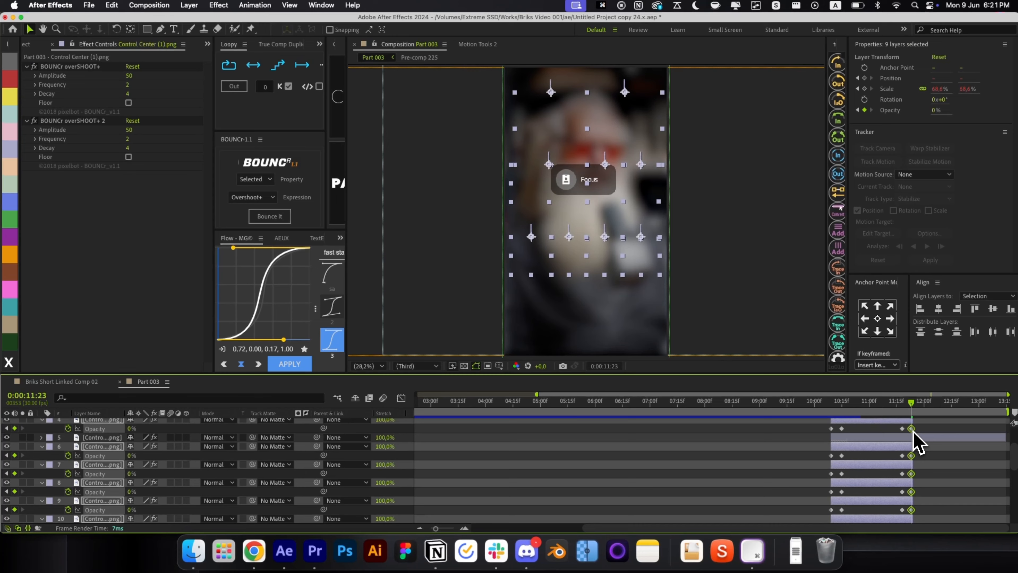
{"action": "mouse_move", "coordinate": [910, 429]}
{"action": "left_mouse_down"}
{"action": "mouse_move", "coordinate": [902, 410]}
{"action": "mouse_move", "coordinate": [919, 411]}
{"action": "left_mouse_up"}
{"action": "key", "text": "r"}
{"action": "key", "text": "r"}
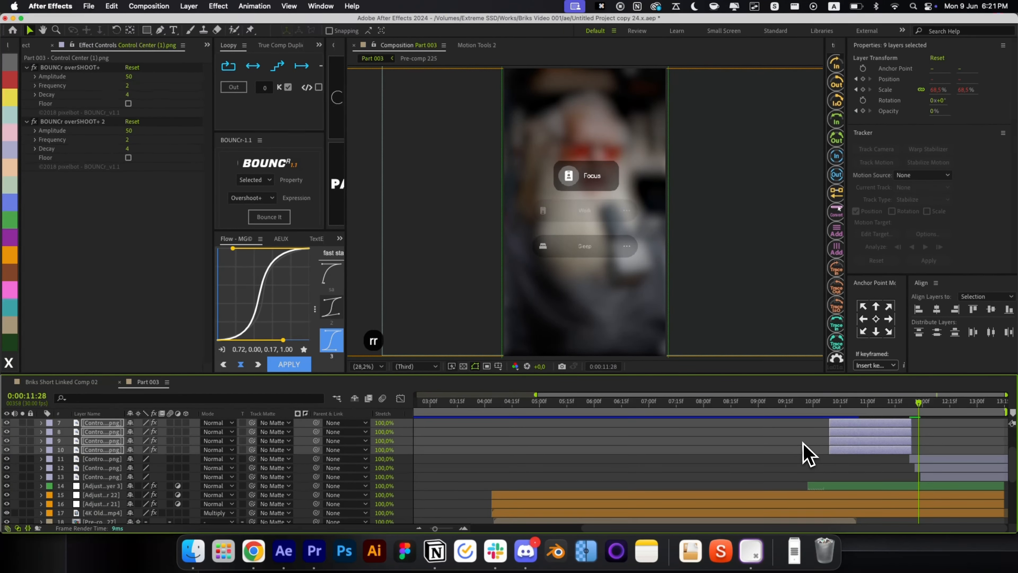
Step: Preview the tiles' fade-out together with the entrance of the three mode rows
{"action": "left_click", "coordinate": [802, 445]}
{"action": "scroll", "coordinate": [902, 417], "scroll_direction": "up", "scroll_amount": 5}
{"action": "key", "text": "space"}
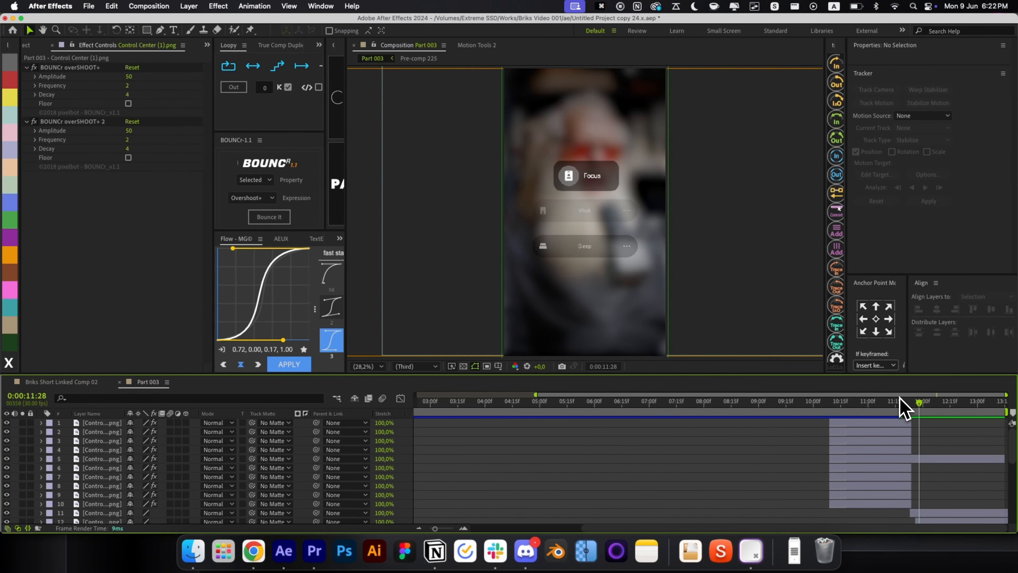
{"action": "left_click", "coordinate": [895, 406]}
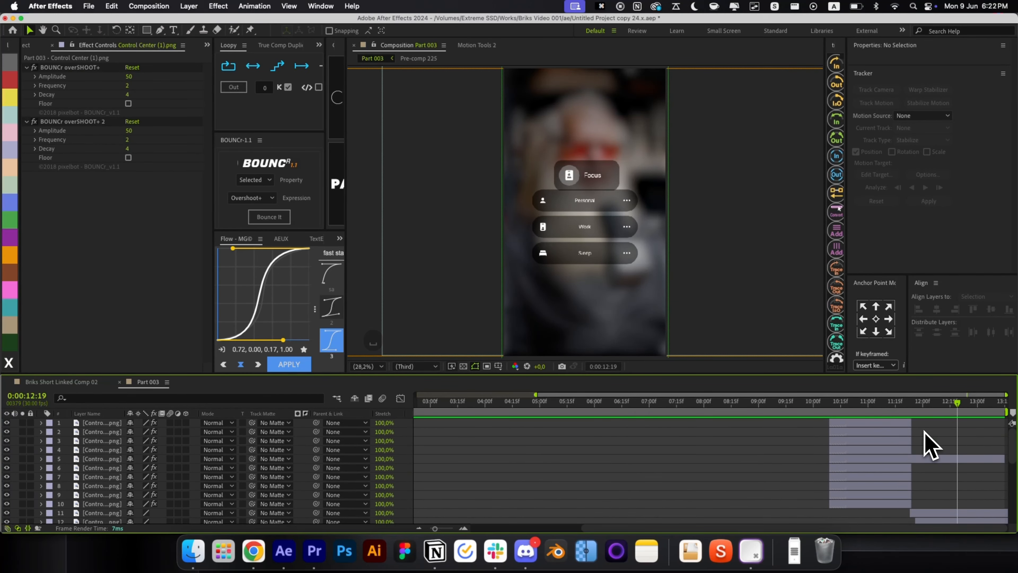
Step: Draw a blue rectangle with a 0 px stroke over the Work row, about 711 by 148 px
{"action": "left_click", "coordinate": [575, 177]}
{"action": "key", "text": "q"}
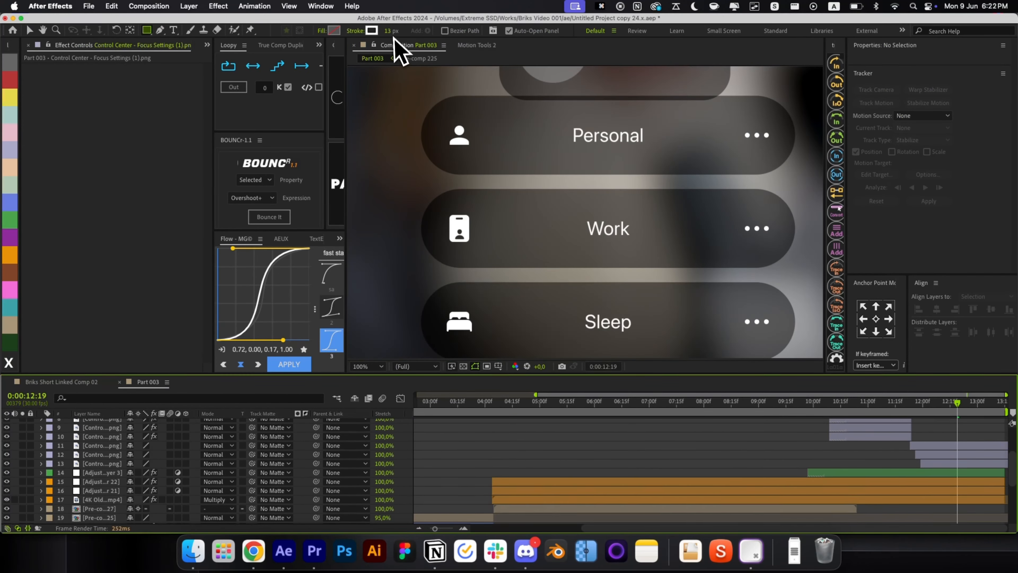
{"action": "left_click_drag", "start_coordinate": [388, 31], "coordinate": [325, 31]}
{"action": "left_click", "coordinate": [335, 30], "text": "alt"}
{"action": "left_click_drag", "start_coordinate": [420, 193], "coordinate": [522, 233]}
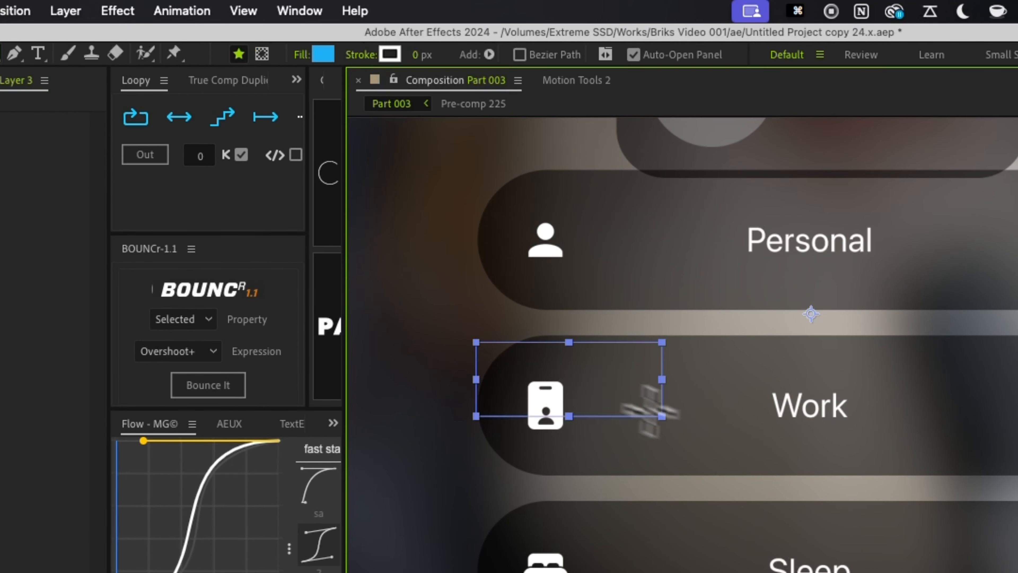
{"action": "left_click_drag", "start_coordinate": [650, 411], "coordinate": [949, 454]}
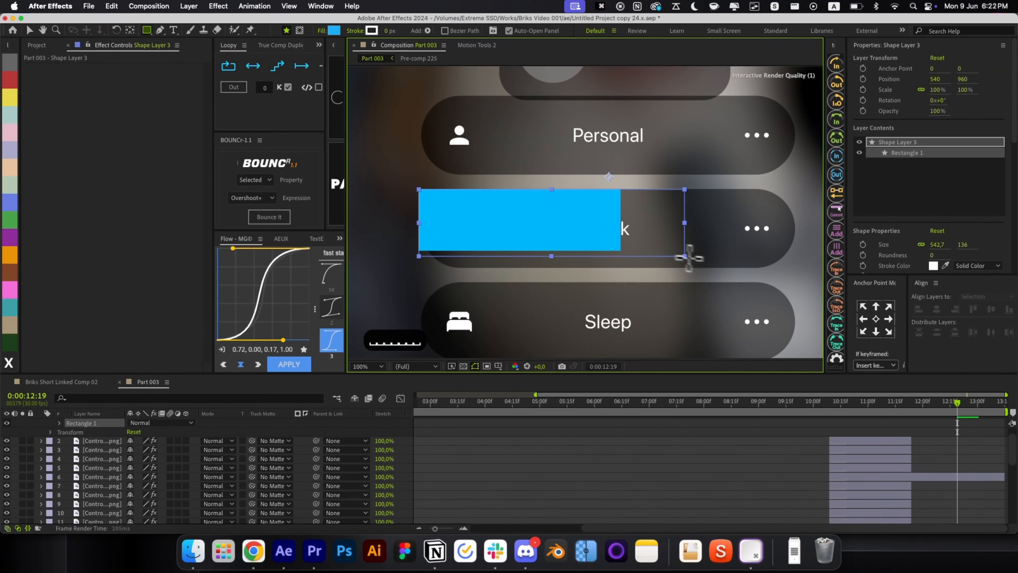
{"action": "left_click_drag", "start_coordinate": [689, 257], "coordinate": [783, 267]}
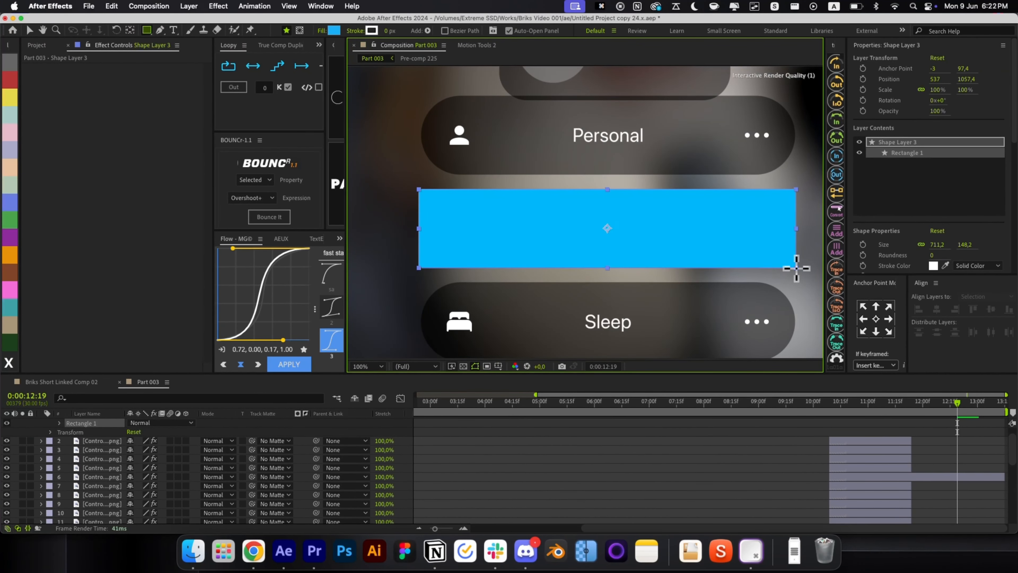
Step: Start the rectangle's shape layer at 0:00:11:26 and go to 0:00:12:25, where the rows are settled
{"action": "key", "text": "r"}
{"action": "key", "text": "["}
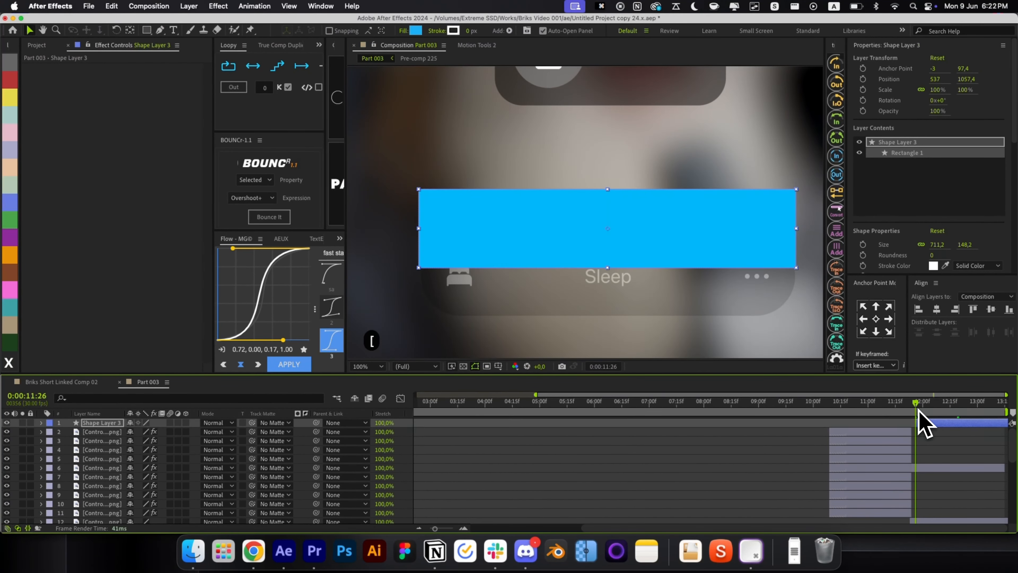
{"action": "left_click_drag", "start_coordinate": [972, 409], "coordinate": [970, 410]}
{"action": "key", "text": "v"}
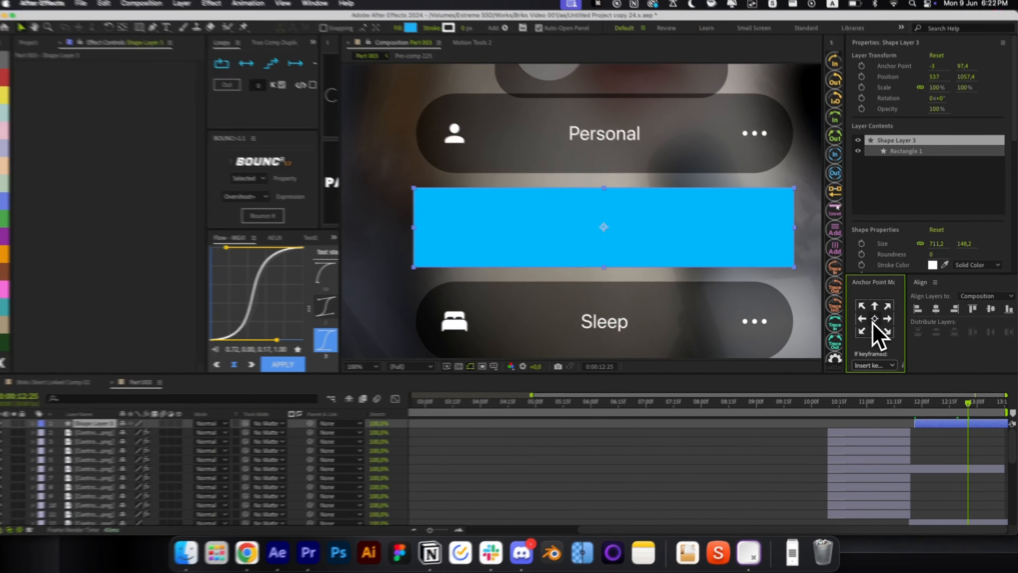
Step: Apply the rounded-corner Roughen Edges preset to the rectangle and set its Border to 87.20
{"action": "key", "text": "alt+space"}
{"action": "type", "text": "rounded"}
{"action": "key", "text": "Up"}
{"action": "key", "text": "Return"}
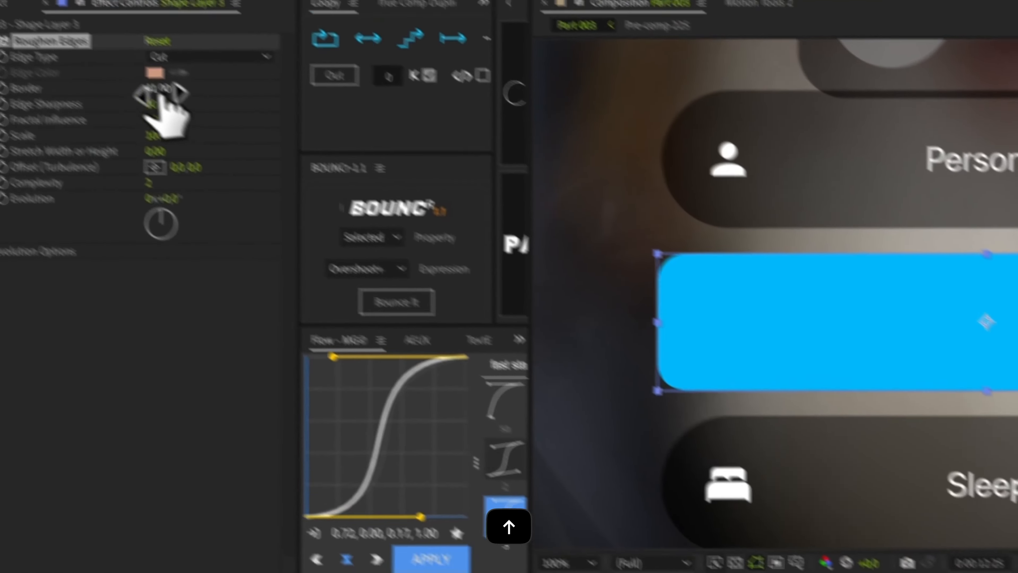
{"action": "left_click_drag", "start_coordinate": [165, 93], "coordinate": [608, 95]}
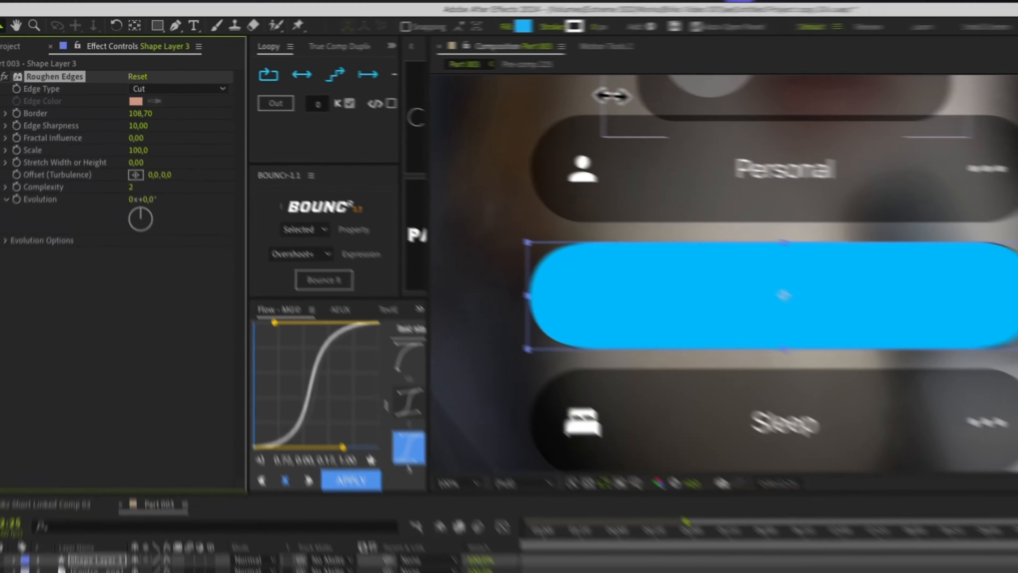
{"action": "key", "text": "shift+super+h"}
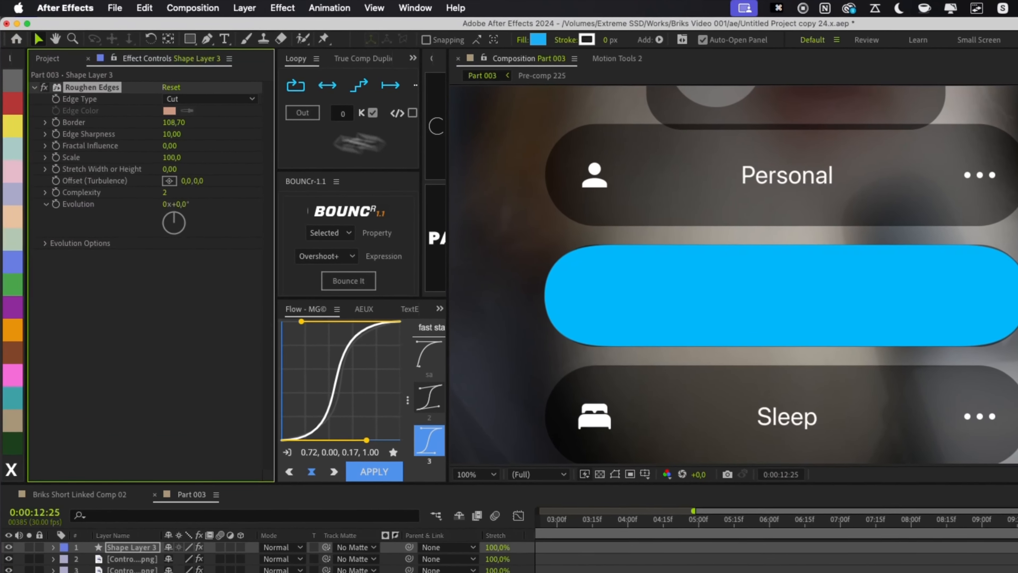
{"action": "left_click_drag", "start_coordinate": [173, 120], "coordinate": [36, 111]}
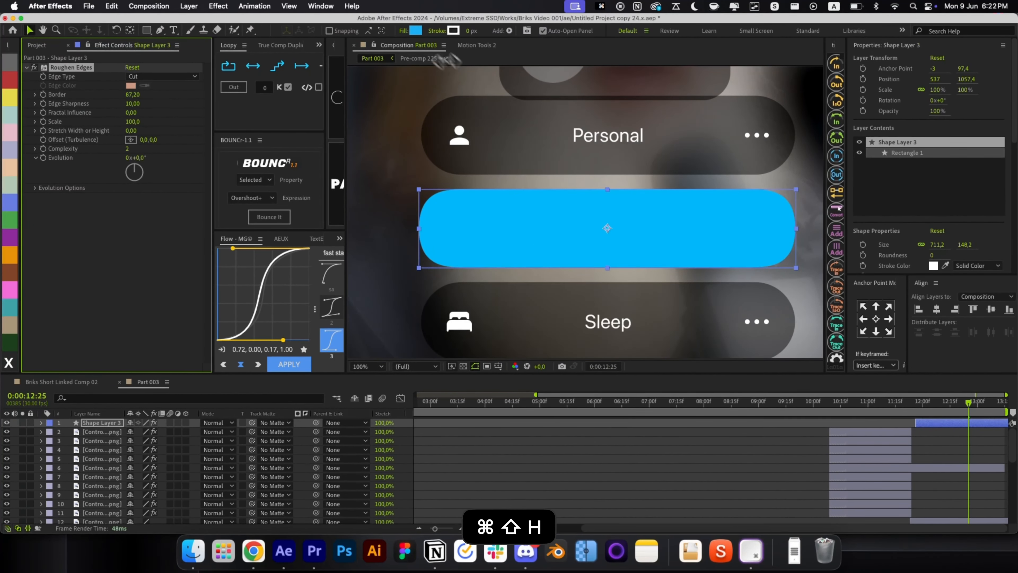
Step: Change the rounded rectangle's fill to black (000000) and set its layer Opacity to 22%
{"action": "left_click", "coordinate": [416, 31]}
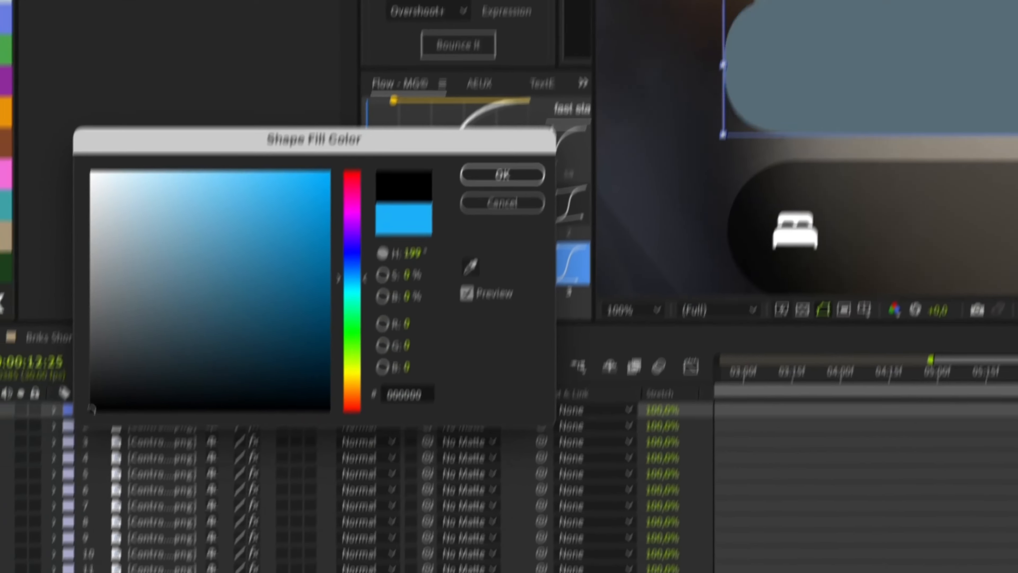
{"action": "key", "text": "Return"}
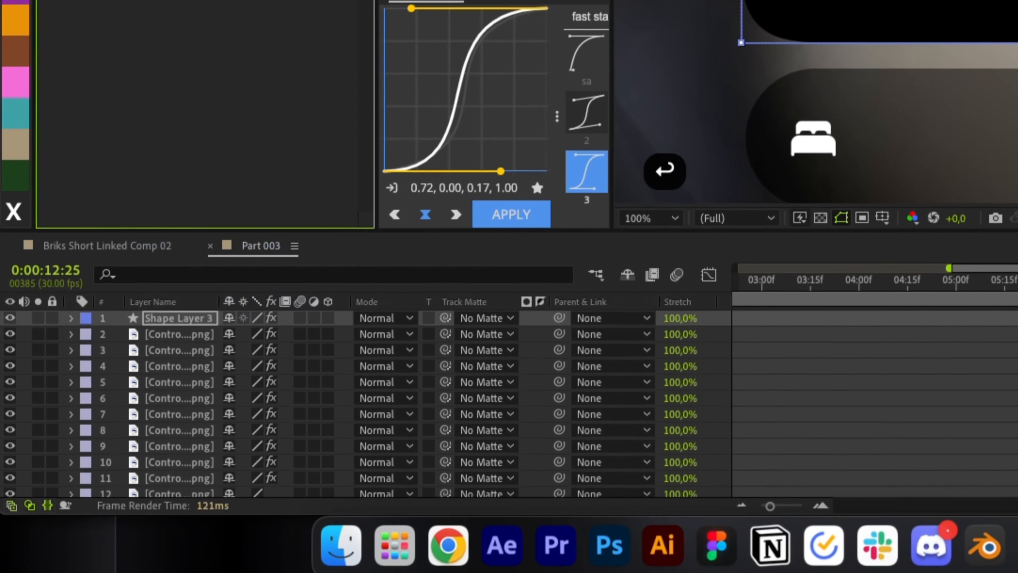
{"action": "key", "text": "t"}
{"action": "left_click", "coordinate": [237, 335]}
{"action": "type", "text": "22"}
{"action": "key", "text": "Return"}
{"action": "left_click", "coordinate": [235, 336]}
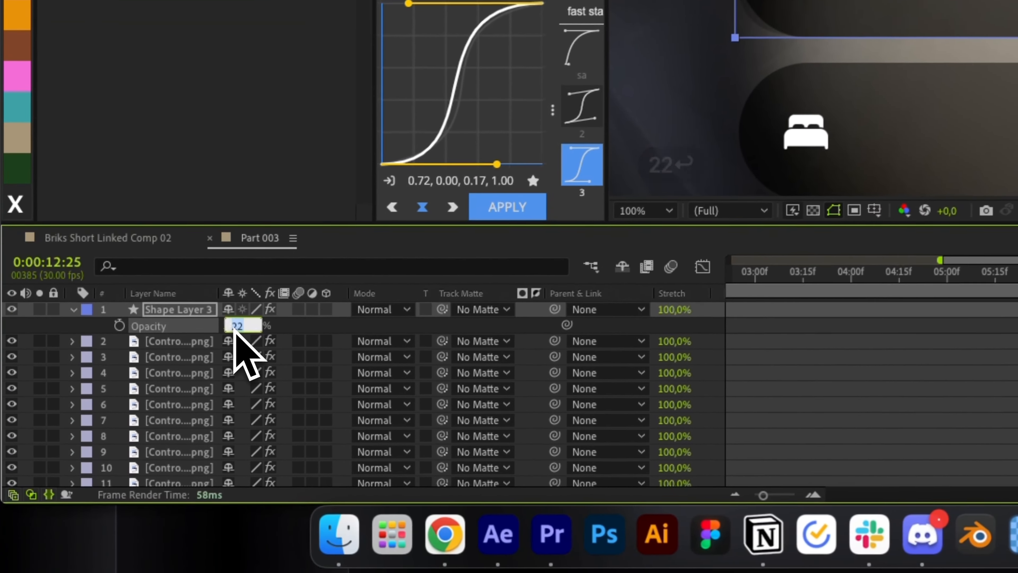
{"action": "key", "text": "Return"}
{"action": "left_click", "coordinate": [682, 494]}
Step: Move the black rounded rectangle up over the Focus tile and set its Opacity to 42%
{"action": "key", "text": "r"}
{"action": "key", "text": "r"}
{"action": "key", "text": "v"}
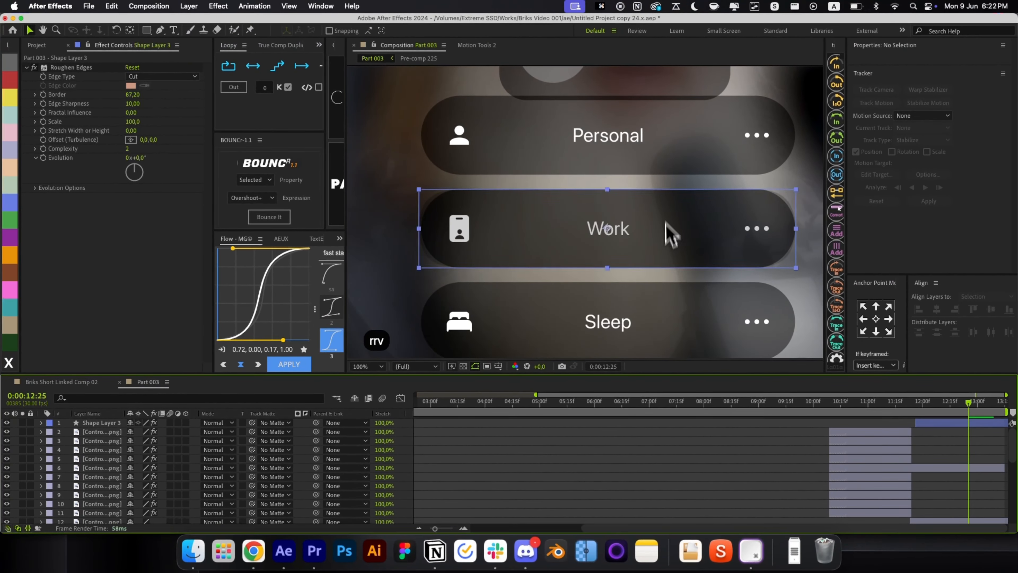
{"action": "left_click_drag", "start_coordinate": [671, 234], "coordinate": [671, 290]}
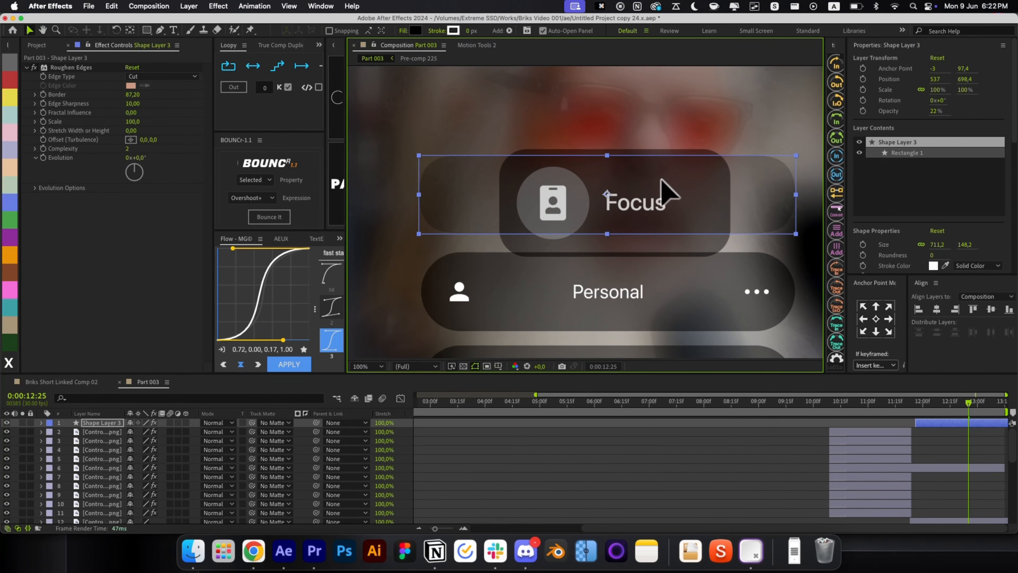
{"action": "left_click", "coordinate": [133, 432]}
{"action": "key", "text": "shift+Up"}
{"action": "key", "text": "shift+Up"}
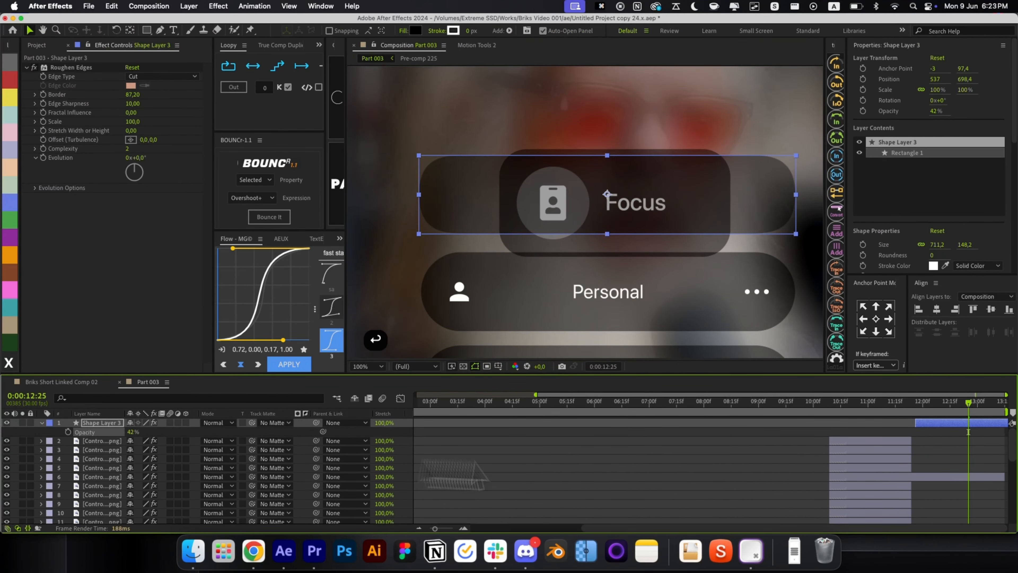
{"action": "key", "text": "r"}
{"action": "key", "text": "r"}
Step: Fade the Focus tile out with an Opacity keyframe of 0% at 0:00:12:01
{"action": "left_click", "coordinate": [924, 473]}
{"action": "left_click_drag", "start_coordinate": [927, 411], "coordinate": [917, 411]}
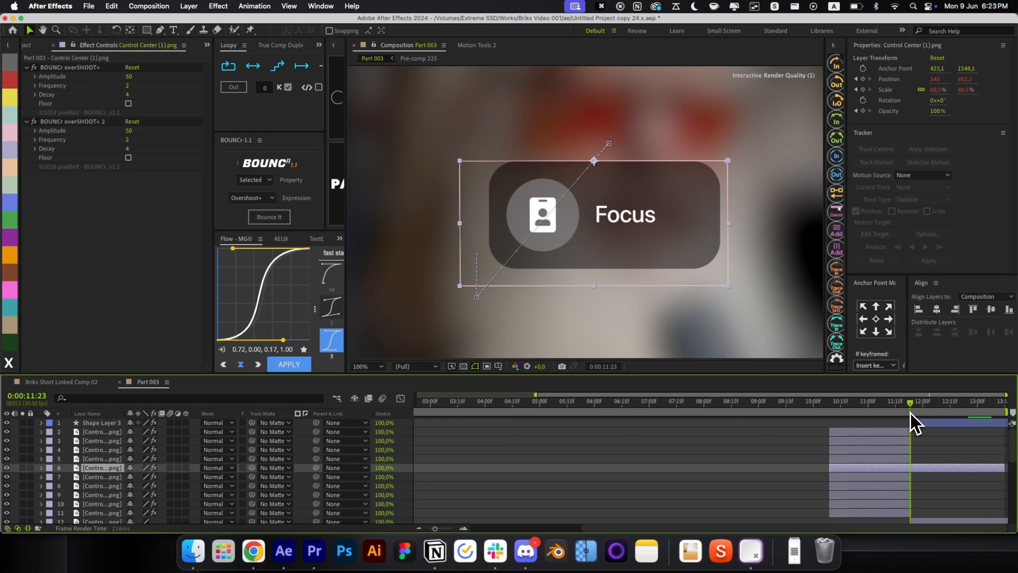
{"action": "key", "text": "u"}
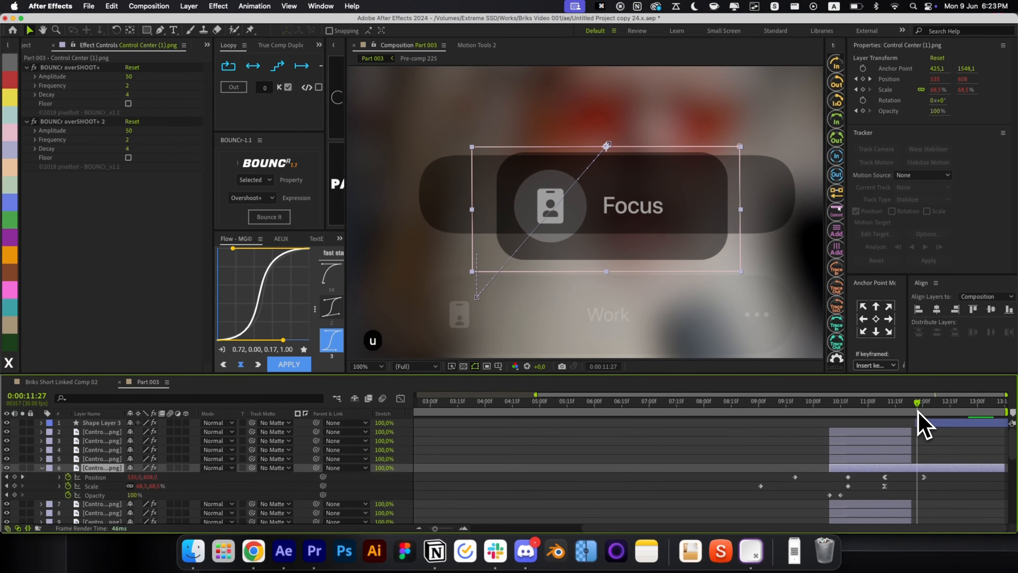
{"action": "left_click_drag", "start_coordinate": [917, 410], "coordinate": [924, 407]}
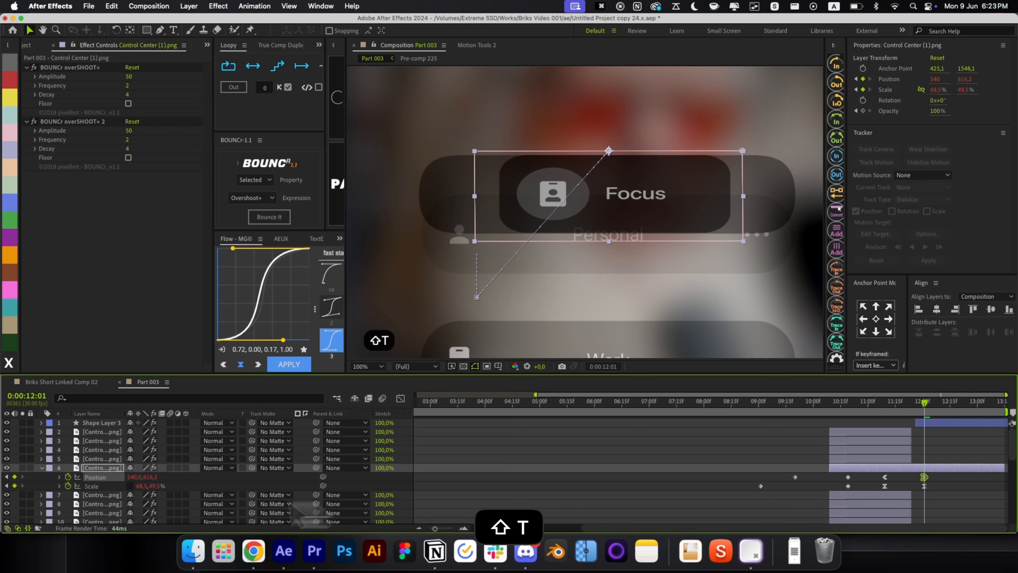
{"action": "mouse_move", "coordinate": [924, 406]}
{"action": "left_mouse_down"}
{"action": "mouse_move", "coordinate": [890, 402]}
{"action": "mouse_move", "coordinate": [930, 401]}
{"action": "mouse_move", "coordinate": [902, 408]}
{"action": "mouse_move", "coordinate": [928, 410]}
{"action": "left_mouse_up"}
{"action": "left_click", "coordinate": [932, 431]}
Step: Keyframe the rounded rectangle's horizontal Scale from 0% at 0:00:11:26 to 100% at 0:00:12:06 and apply an Overshoot+ bounce
{"action": "left_click", "coordinate": [941, 421]}
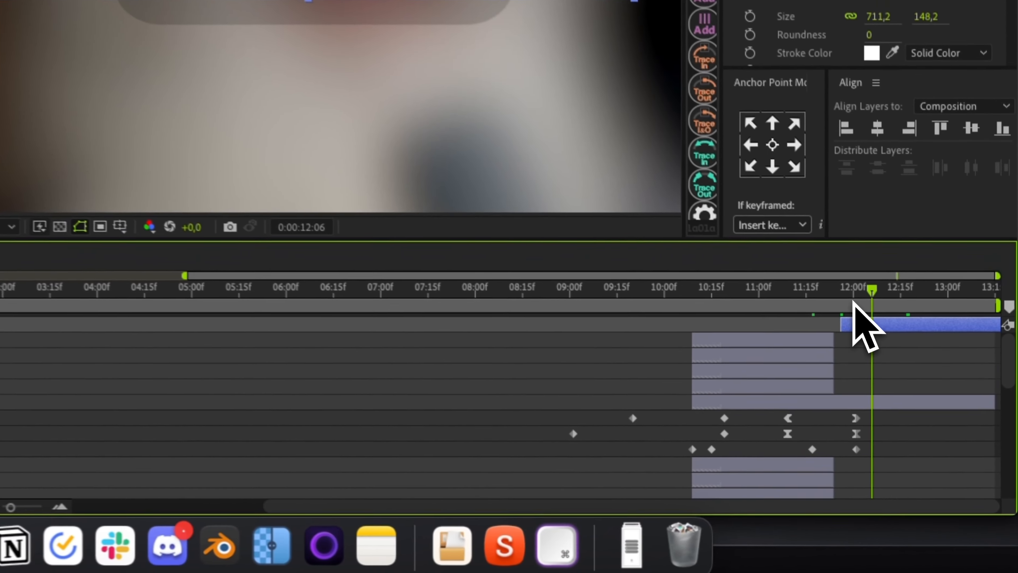
{"action": "key", "text": "s"}
{"action": "left_click", "coordinate": [75, 323]}
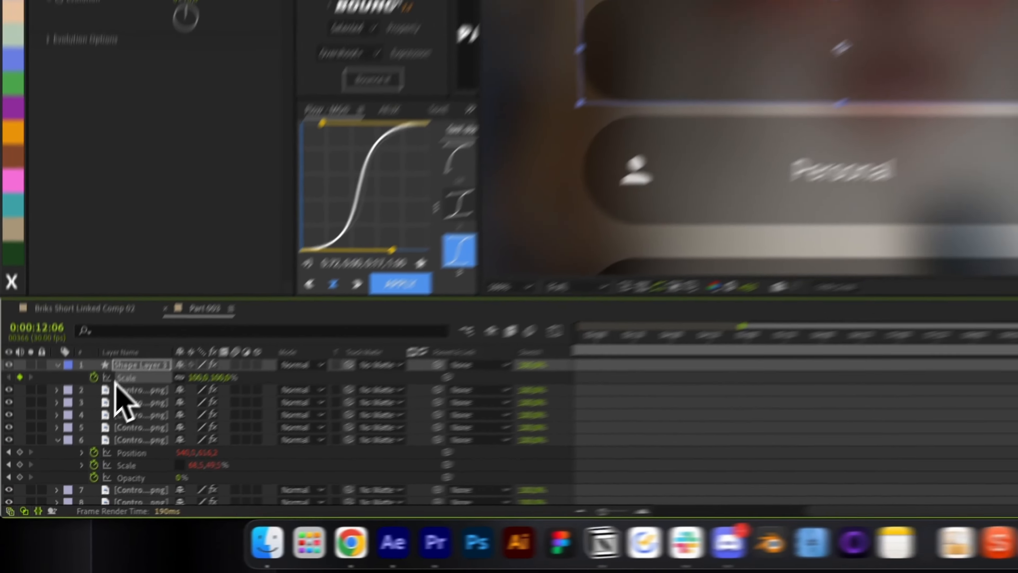
{"action": "key", "text": "i"}
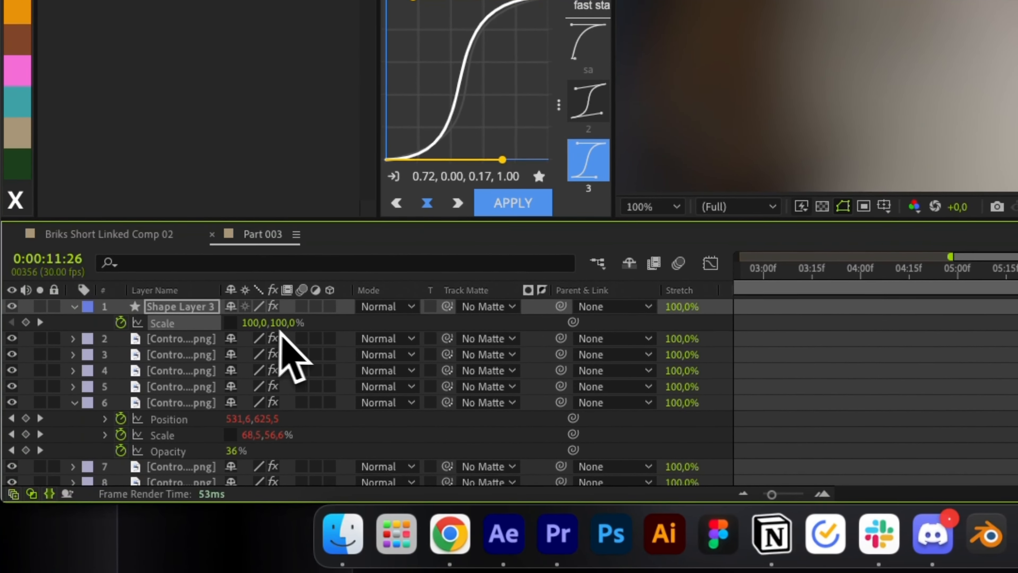
{"action": "left_click", "coordinate": [253, 330]}
{"action": "type", "text": "0"}
{"action": "key", "text": "Return"}
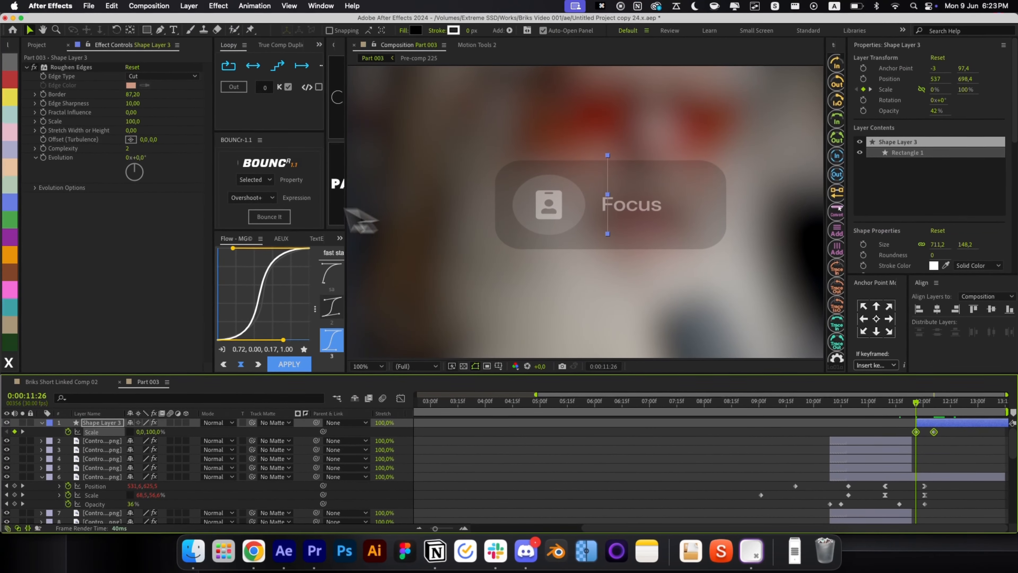
{"action": "left_click", "coordinate": [270, 217]}
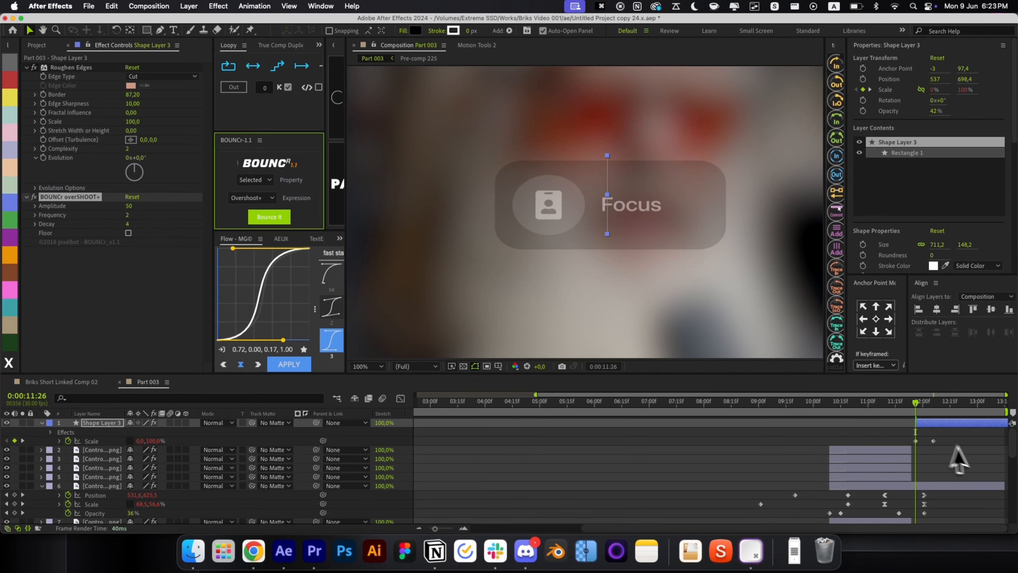
{"action": "left_click", "coordinate": [949, 437]}
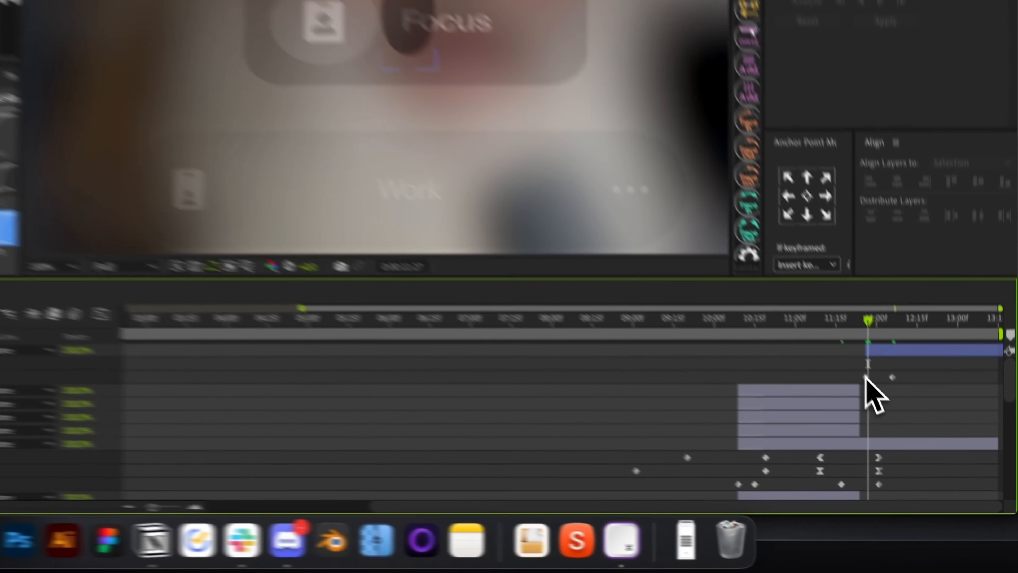
Step: Shift the rounded rectangle's Scale keyframes earlier, ending at 0:00:12:03, and start its layer at 0:00:11:23
{"action": "left_click_drag", "start_coordinate": [915, 440], "coordinate": [903, 413]}
{"action": "left_click_drag", "start_coordinate": [851, 331], "coordinate": [890, 340]}
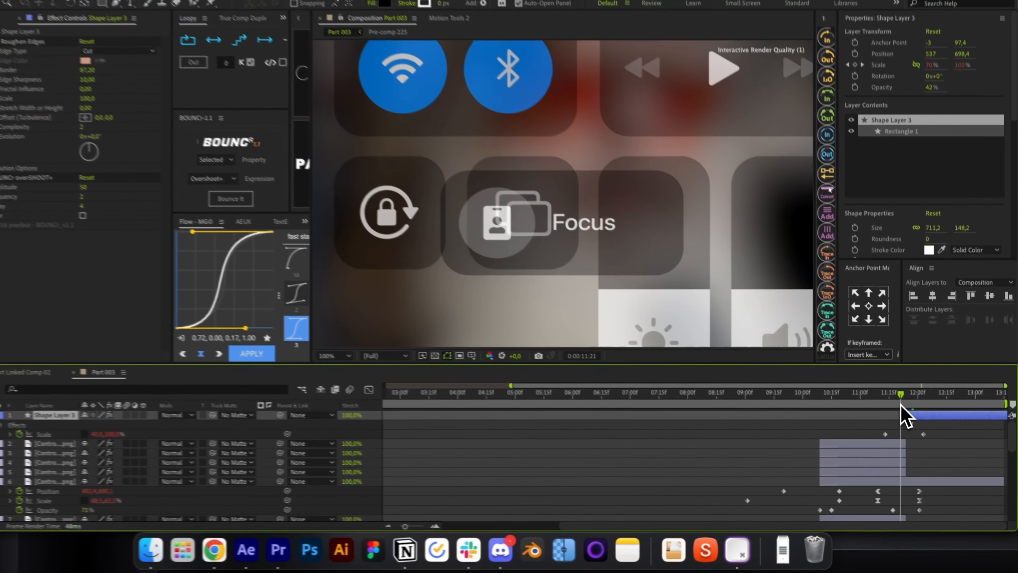
{"action": "left_click_drag", "start_coordinate": [932, 416], "coordinate": [928, 414]}
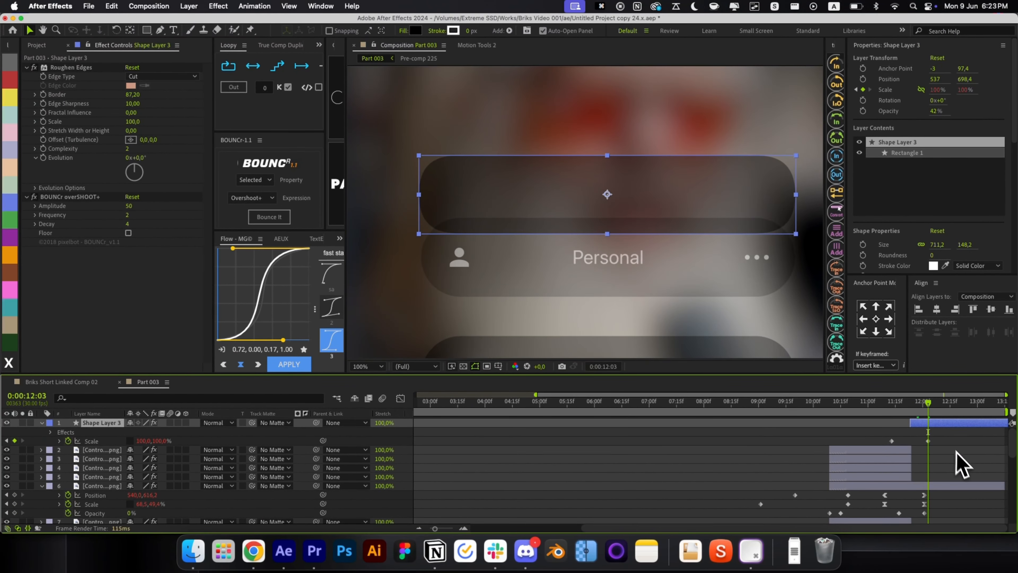
{"action": "left_click", "coordinate": [955, 451]}
Step: Parent the rounded rectangle to the Focus tile layer and move the tile's last Opacity keyframe slightly earlier
{"action": "left_click", "coordinate": [926, 425]}
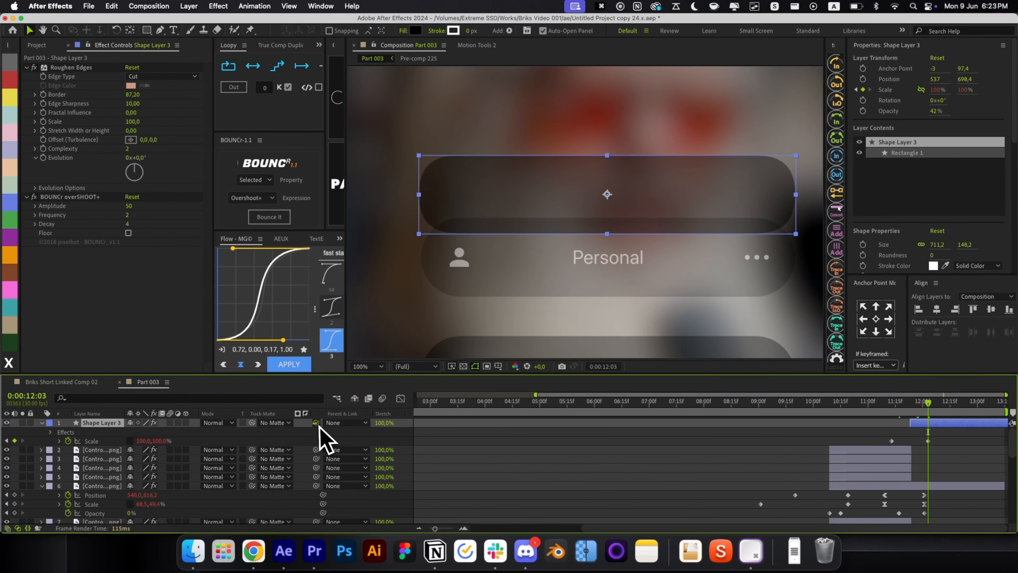
{"action": "left_click", "coordinate": [939, 457]}
{"action": "mouse_move", "coordinate": [928, 402]}
{"action": "left_mouse_down"}
{"action": "mouse_move", "coordinate": [910, 409]}
{"action": "mouse_move", "coordinate": [920, 410]}
{"action": "left_mouse_up"}
{"action": "left_click_drag", "start_coordinate": [924, 513], "coordinate": [917, 515]}
{"action": "left_click", "coordinate": [953, 515]}
Step: Step back and forth through the transition from the Focus tile to the mode rows and view the whole frame
{"action": "key", "text": "super+Left"}
{"action": "key", "text": "super+Left"}
{"action": "key", "text": "super+Left"}
{"action": "key", "text": "super+Left"}
{"action": "key", "text": "super+Left"}
{"action": "key", "text": "super+Right"}
{"action": "key", "text": "super+Right"}
{"action": "key", "text": "super+Right"}
{"action": "key", "text": "super+Right"}
{"action": "key", "text": "super+Right"}
{"action": "key", "text": "super+Right"}
{"action": "key", "text": "super+Right"}
{"action": "key", "text": "super+Right"}
{"action": "left_click", "coordinate": [945, 450]}
{"action": "key", "text": "r"}
{"action": "key", "text": "r"}
{"action": "key", "text": "alt+slash"}
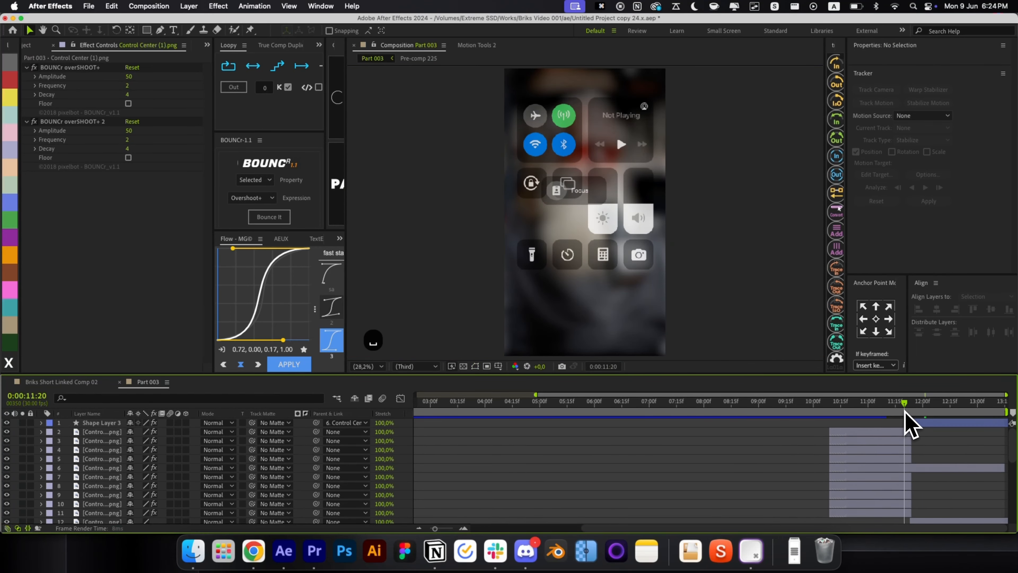
Step: Move the rounded rectangle's last Scale keyframe to 0:00:12:00 and play back the transition
{"action": "left_click", "coordinate": [923, 423]}
{"action": "key", "text": "u"}
{"action": "left_click", "coordinate": [903, 407]}
{"action": "key", "text": "space"}
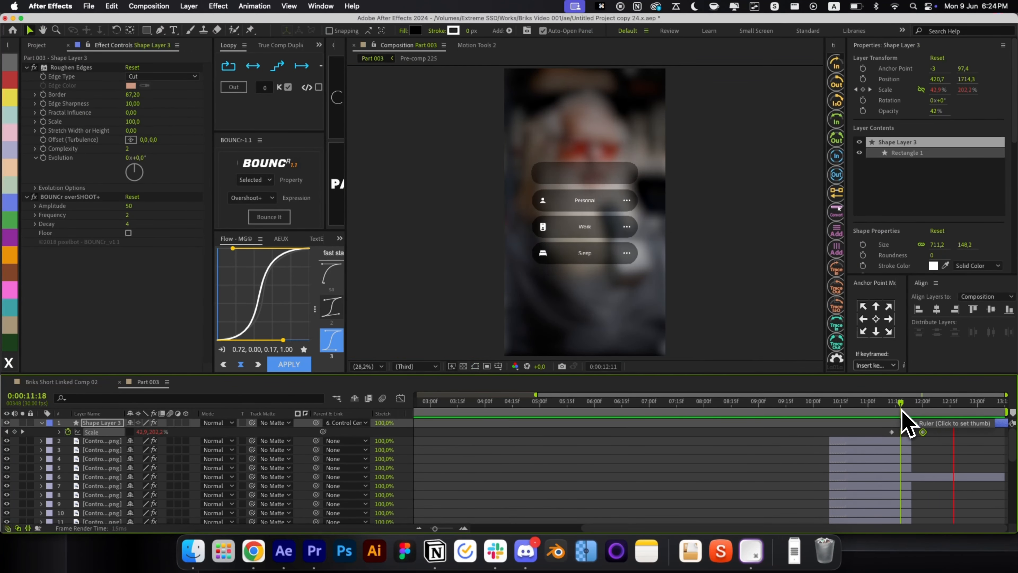
{"action": "key", "text": "space"}
{"action": "left_click", "coordinate": [943, 449]}
Step: Set the rounded rectangle layer's Opacity to 50%
{"action": "left_click", "coordinate": [936, 423]}
{"action": "key", "text": "t"}
{"action": "left_click", "coordinate": [135, 431]}
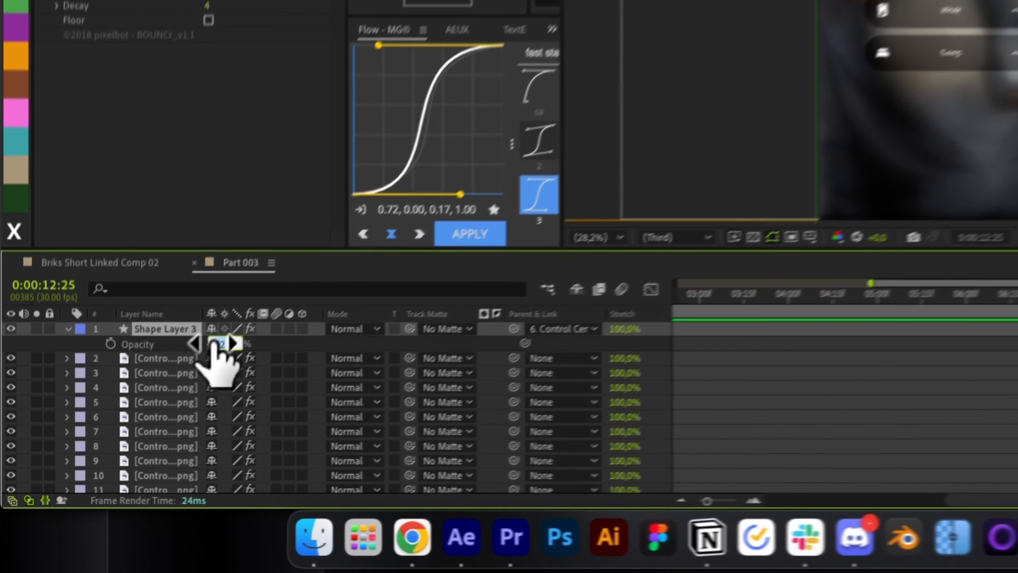
{"action": "type", "text": "50"}
{"action": "key", "text": "Return"}
Step: Add white 60 px SF Pro Display "Lock in" text centred on the dark top row, starting its layer at 0:00:11:26
{"action": "left_click", "coordinate": [680, 474]}
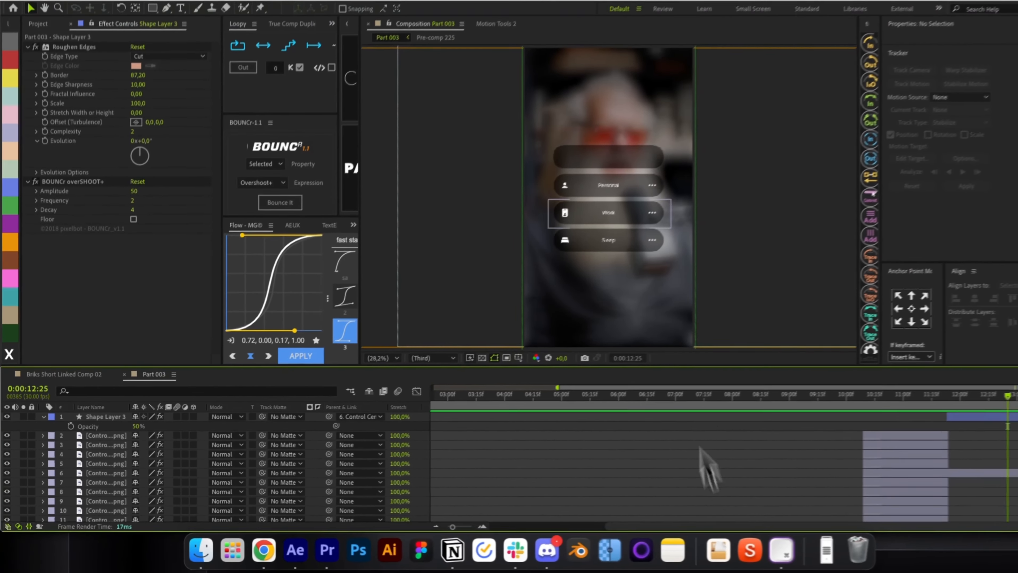
{"action": "scroll", "coordinate": [609, 156], "scroll_direction": "up", "scroll_amount": 2}
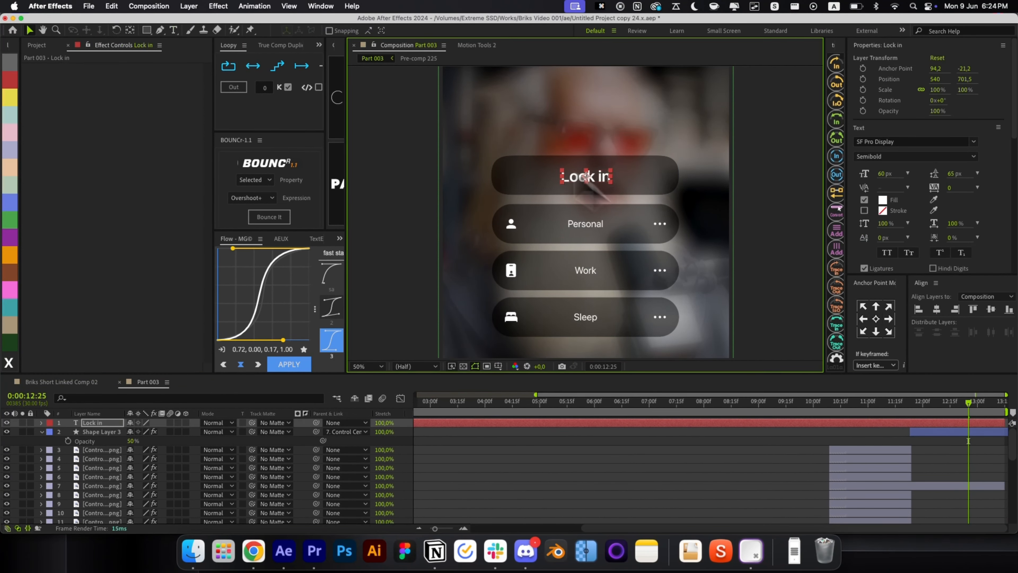
{"action": "scroll", "coordinate": [596, 182], "scroll_direction": "up", "scroll_amount": 2}
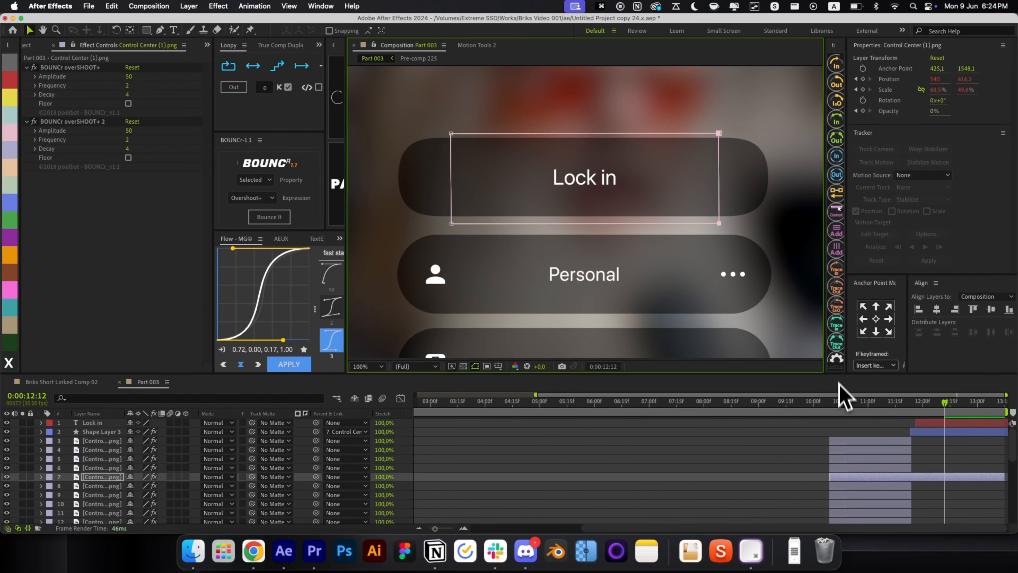
Step: Draw a 9 px circle over the first dot of the Personal row and start its layer at 0:00:11:26
{"action": "scroll", "coordinate": [725, 224], "scroll_direction": "up", "scroll_amount": 2}
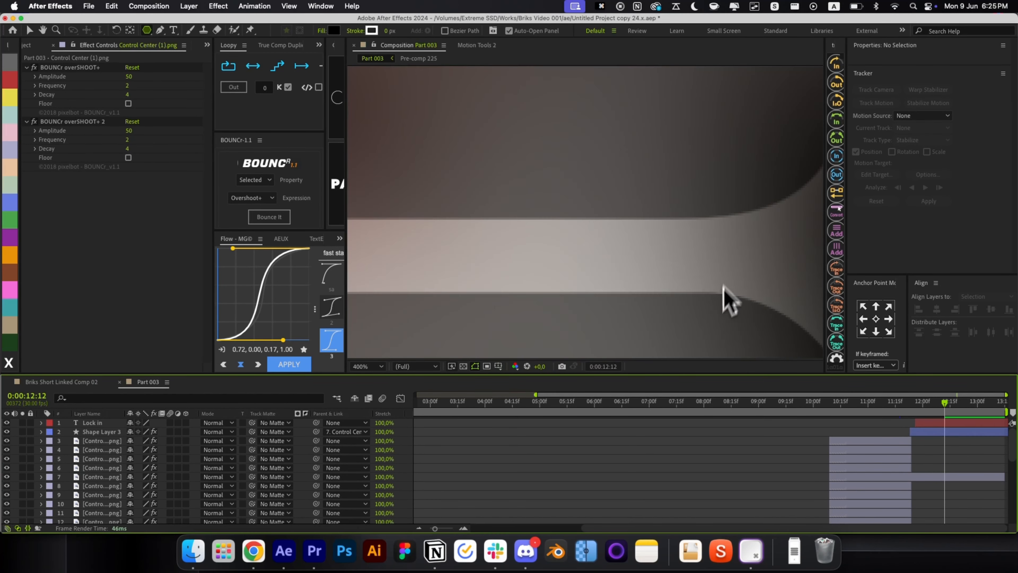
{"action": "key", "text": "space"}
{"action": "left_click_drag", "start_coordinate": [712, 306], "coordinate": [704, 168]}
{"action": "scroll", "coordinate": [703, 207], "scroll_direction": "down", "scroll_amount": 1}
{"action": "scroll", "coordinate": [620, 257], "scroll_direction": "up", "scroll_amount": 1}
{"action": "left_click_drag", "start_coordinate": [608, 239], "coordinate": [628, 253]}
{"action": "key", "text": "super+z"}
{"action": "key", "text": "q"}
{"action": "key", "text": "q"}
{"action": "key", "text": "q"}
{"action": "key", "text": "q"}
{"action": "key", "text": "e"}
{"action": "key", "text": "v"}
{"action": "key", "text": "["}
{"action": "left_click_drag", "start_coordinate": [946, 422], "coordinate": [917, 422]}
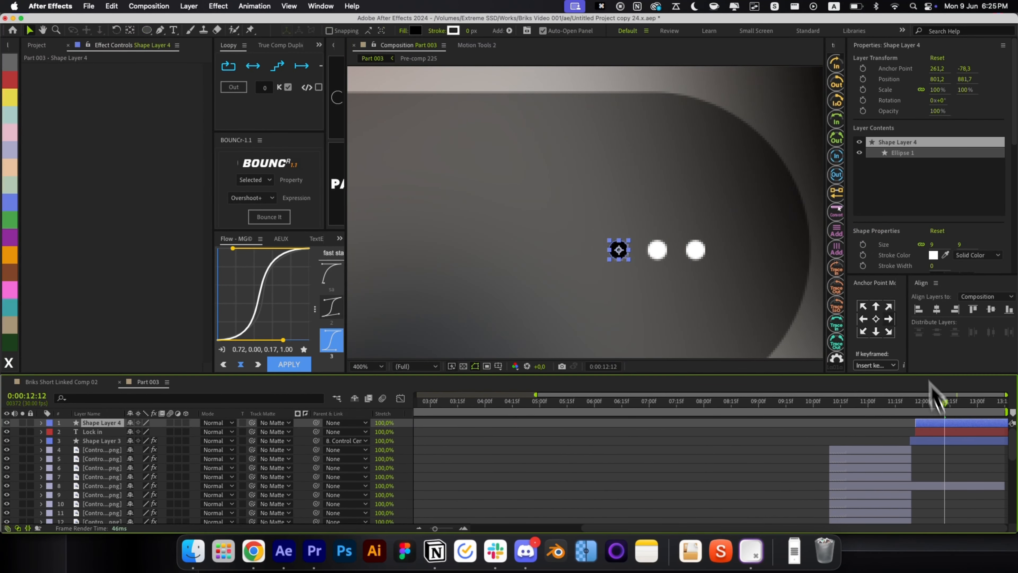
Step: Duplicate the circle twice, space the three circles evenly over the Personal row's dots and fill them white
{"action": "key", "text": "super+d"}
{"action": "key", "text": "super+d"}
{"action": "left_click", "coordinate": [101, 440], "text": "shift"}
{"action": "left_click", "coordinate": [991, 332]}
{"action": "left_click", "coordinate": [415, 31]}
{"action": "left_click", "coordinate": [53, 287]}
{"action": "key", "text": "Return"}
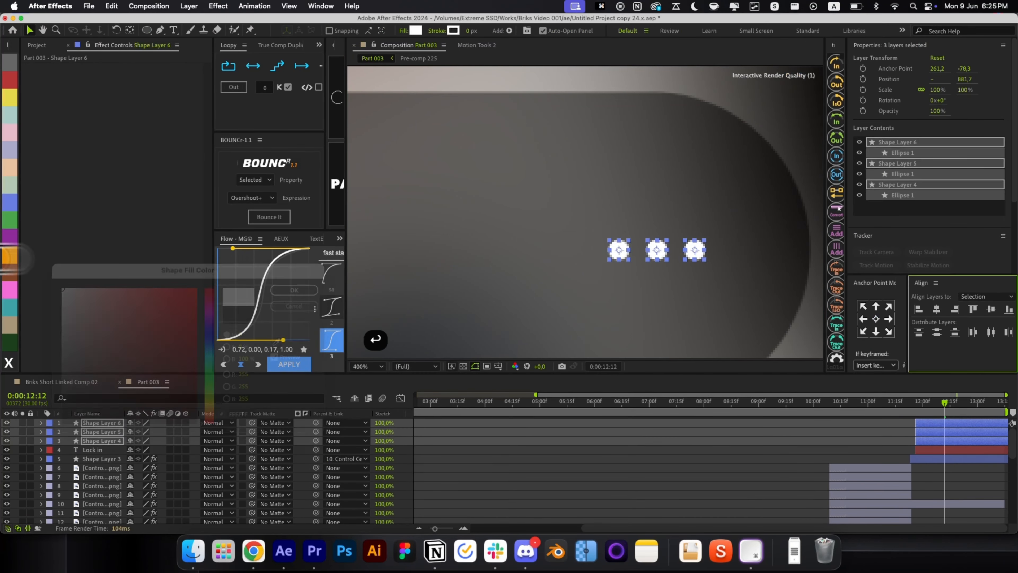
Step: Move the three white dots up to the Lock in row, level with its text, and fit the view
{"action": "scroll", "coordinate": [650, 236], "scroll_direction": "down", "scroll_amount": 1}
{"action": "left_click_drag", "start_coordinate": [650, 237], "coordinate": [652, 358]}
{"action": "left_click_drag", "start_coordinate": [641, 351], "coordinate": [641, 183]}
{"action": "left_click_drag", "start_coordinate": [624, 116], "coordinate": [624, 198]}
{"action": "key", "text": "shift+Up"}
{"action": "left_click_drag", "start_coordinate": [621, 259], "coordinate": [621, 237]}
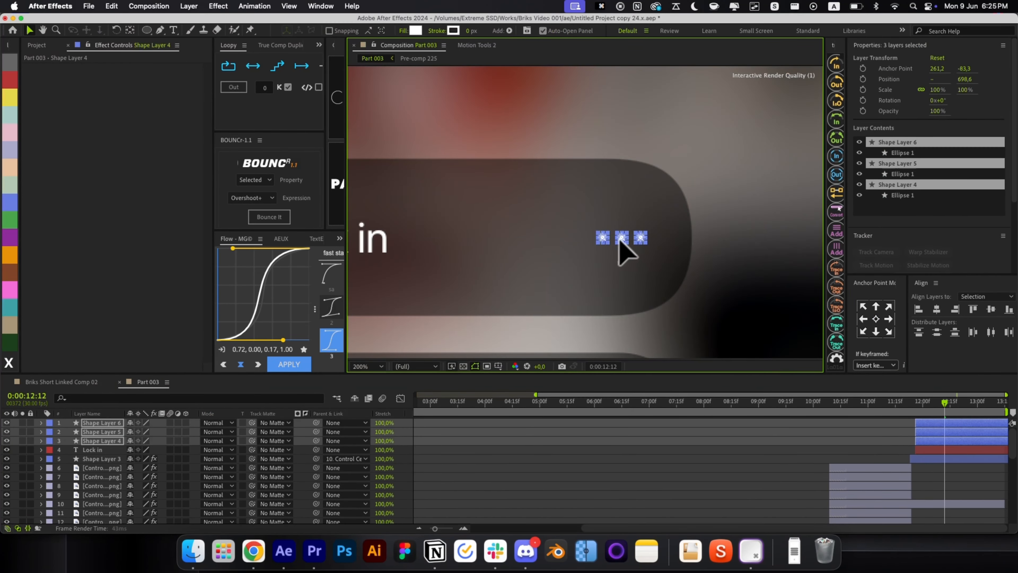
{"action": "key", "text": "alt+slash"}
{"action": "left_click", "coordinate": [787, 429]}
Step: Switch to Chrome, search Flaticon's static icons for "lock" and download the solid open-padlock icon as a PNG
{"action": "left_click", "coordinate": [254, 551]}
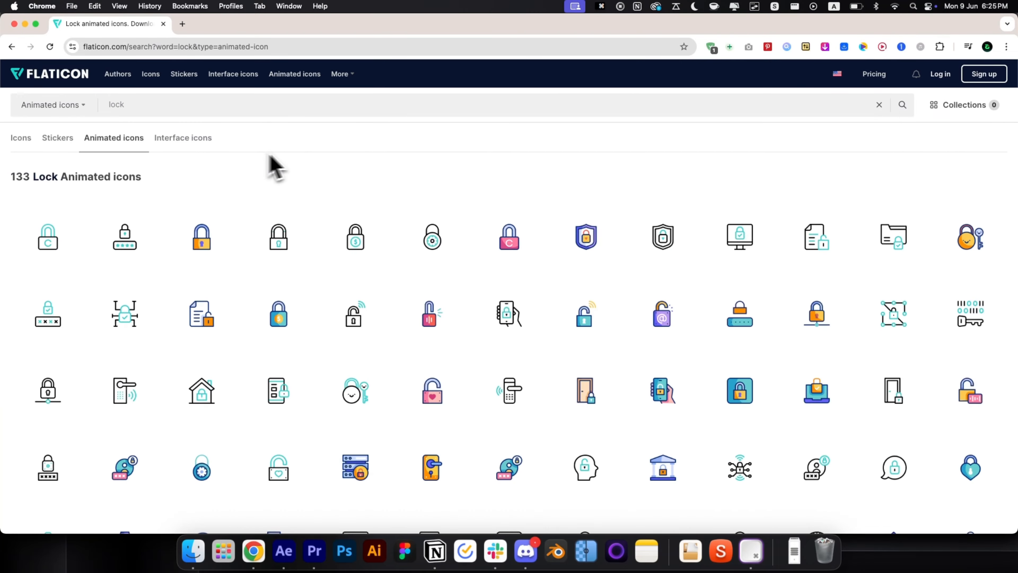
{"action": "scroll", "coordinate": [431, 246], "scroll_direction": "down", "scroll_amount": 2}
{"action": "scroll", "coordinate": [419, 255], "scroll_direction": "up", "scroll_amount": 2}
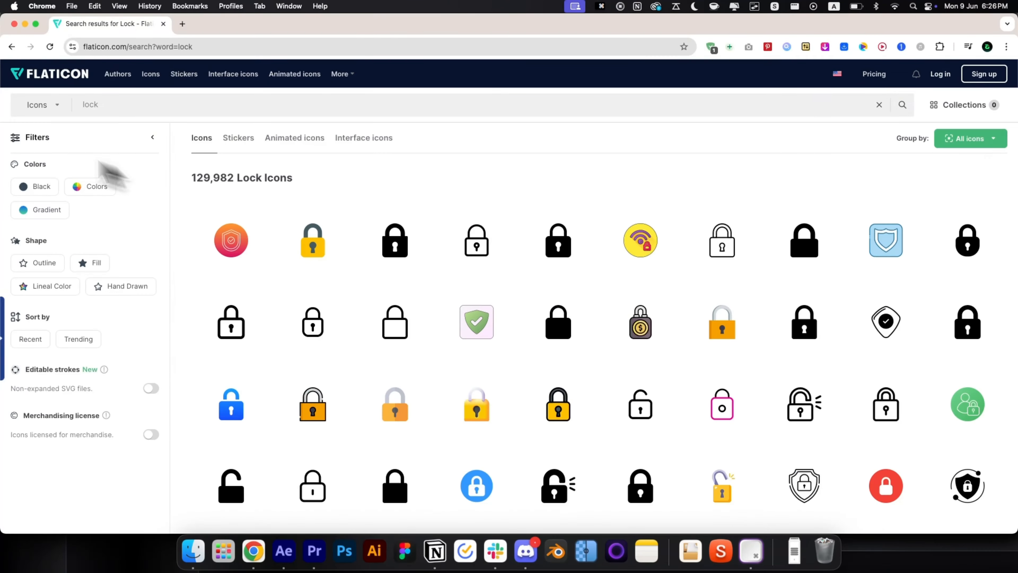
{"action": "key", "text": "ctrl+Up"}
{"action": "left_click", "coordinate": [314, 268]}
{"action": "key", "text": "super+Tab"}
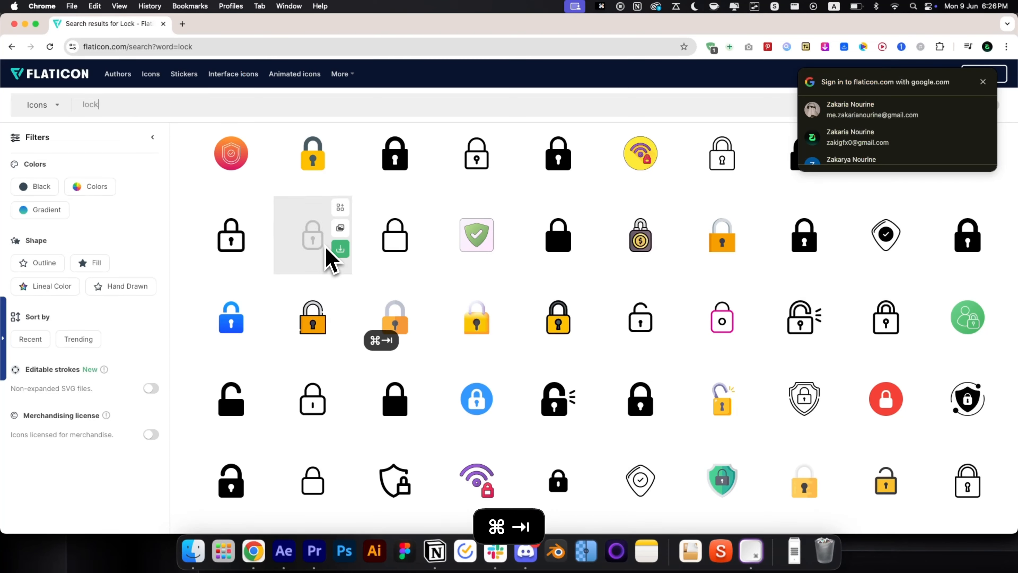
{"action": "left_click", "coordinate": [340, 412]}
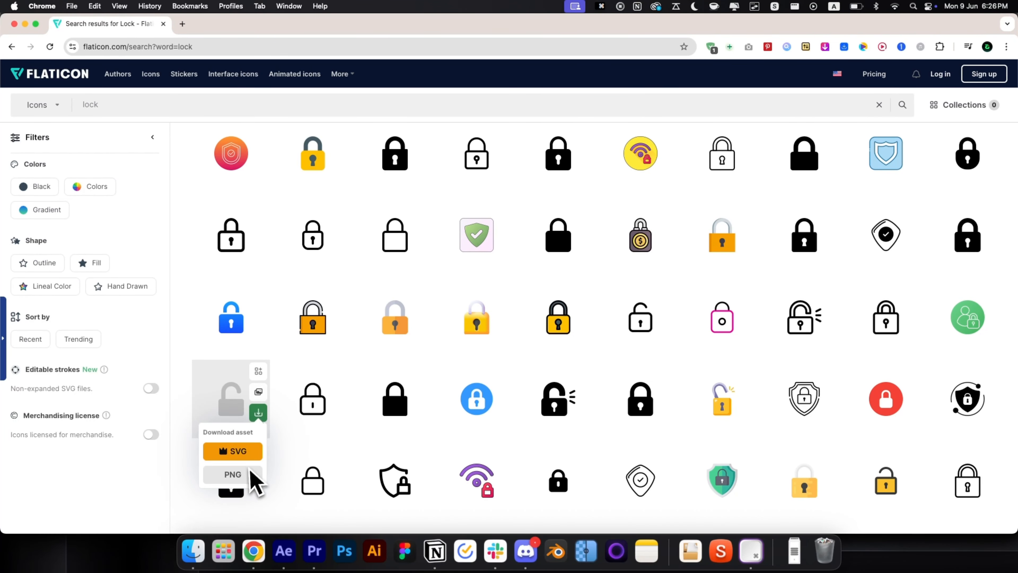
{"action": "left_click", "coordinate": [241, 479]}
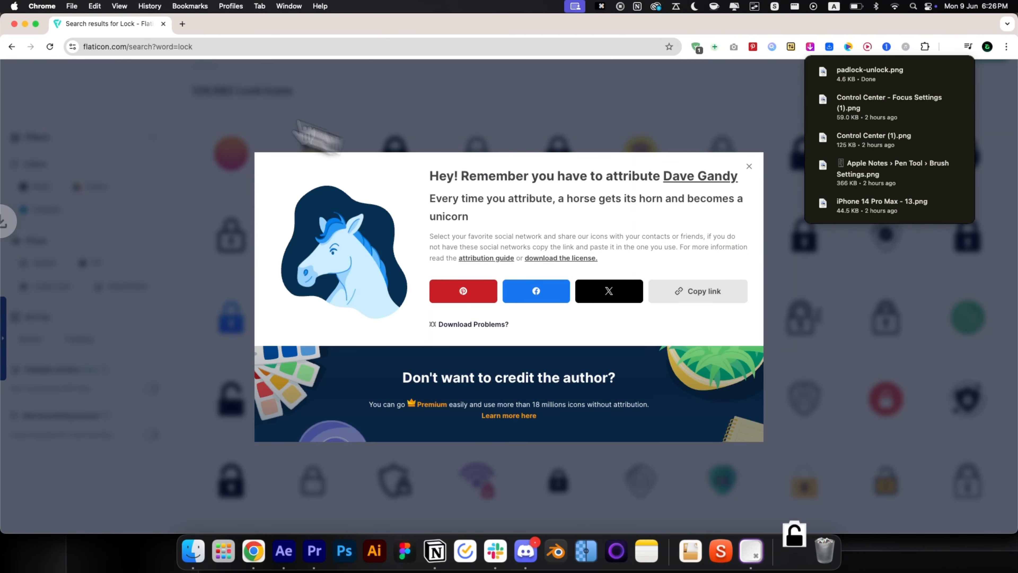
{"action": "left_click", "coordinate": [14, 24]}
Step: Bring padlock-unlock.png from the downloads into After Effects and place it in the Part 003 composition, starting its layer at 0:00:11:26
{"action": "left_click", "coordinate": [793, 553]}
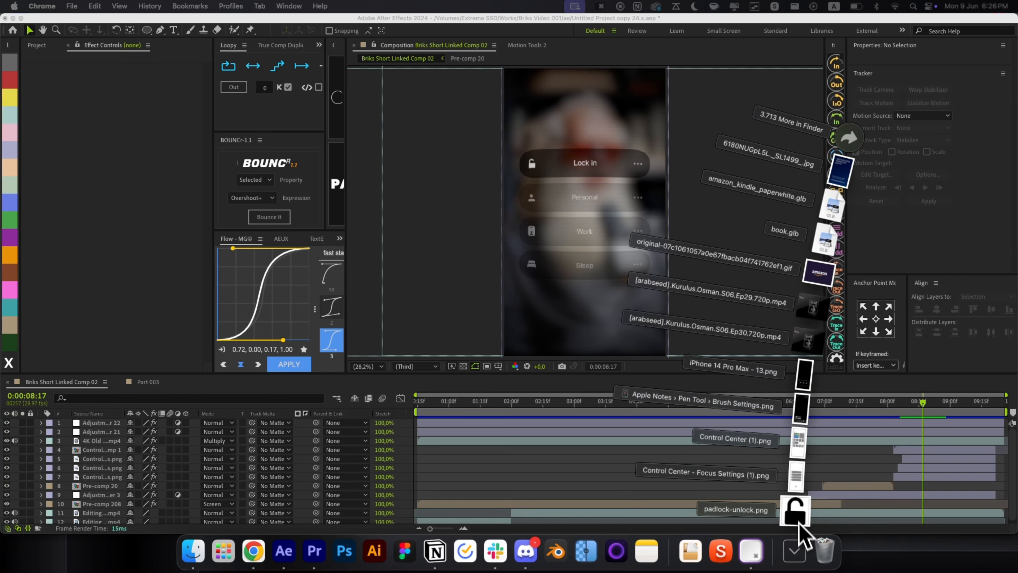
{"action": "left_click_drag", "start_coordinate": [800, 509], "coordinate": [739, 455]}
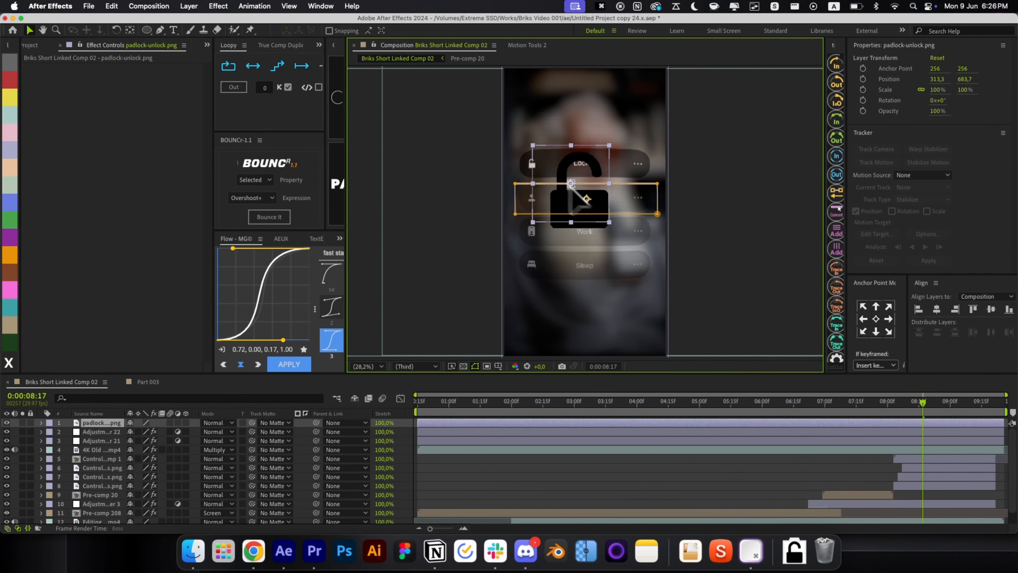
{"action": "left_click_drag", "start_coordinate": [571, 185], "coordinate": [551, 171]}
{"action": "key", "text": "super+x"}
{"action": "left_click", "coordinate": [148, 382]}
{"action": "key", "text": "super+v"}
{"action": "key", "text": "["}
{"action": "left_click_drag", "start_coordinate": [970, 423], "coordinate": [941, 426]}
Step: Scale the padlock icon to 8.4% and place it in the Lock in row, aligned above the Personal icon
{"action": "scroll", "coordinate": [537, 172], "scroll_direction": "up", "scroll_amount": 5}
{"action": "left_click_drag", "start_coordinate": [552, 180], "coordinate": [596, 319]}
{"action": "scroll", "coordinate": [576, 296], "scroll_direction": "up", "scroll_amount": 5}
{"action": "left_click_drag", "start_coordinate": [572, 322], "coordinate": [574, 126]}
Step: Apply the Fill effect to the padlock icon and set its colour to white (fff)
{"action": "type", "text": "fil"}
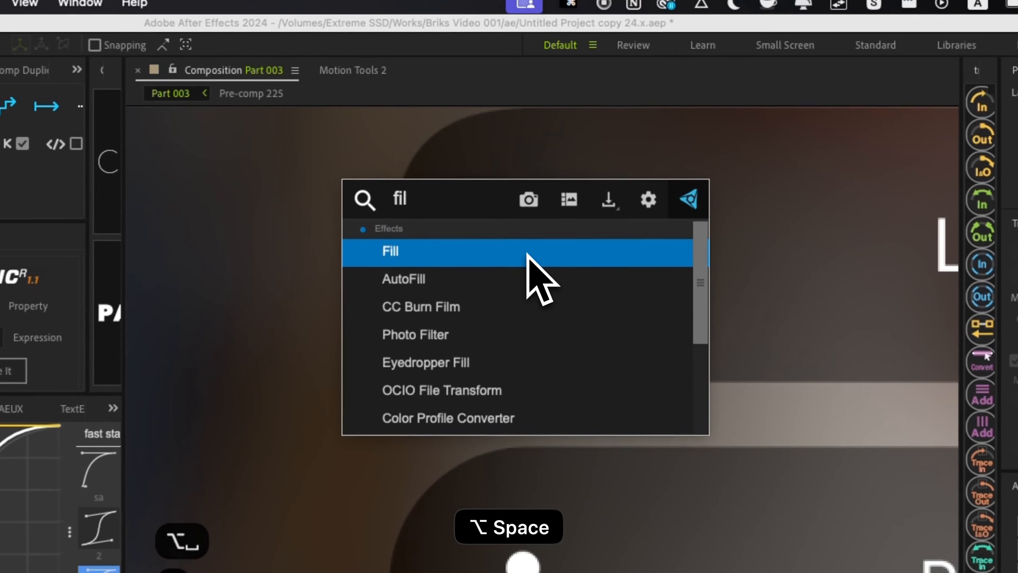
{"action": "left_click", "coordinate": [533, 250]}
{"action": "left_click", "coordinate": [129, 95]}
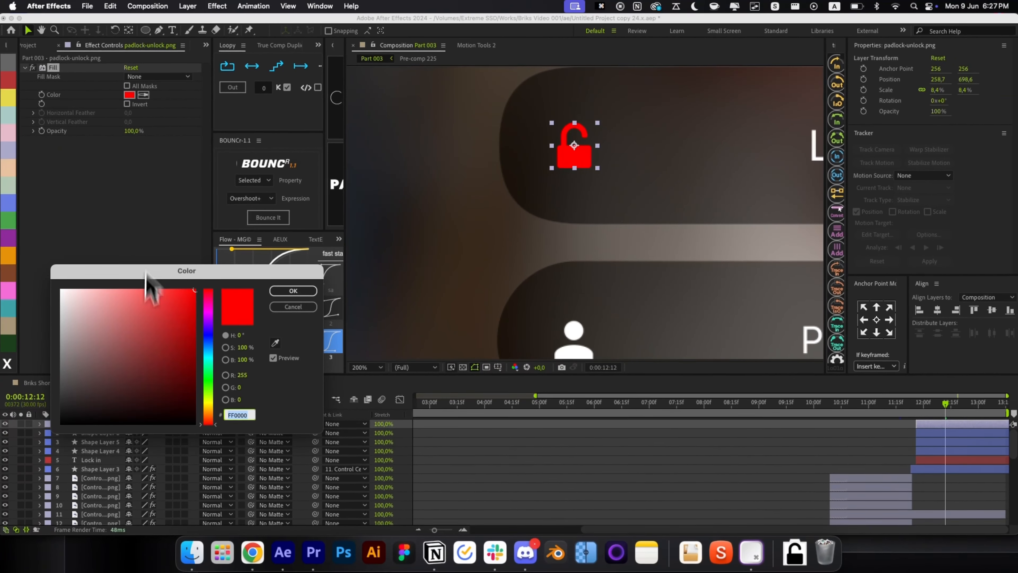
{"action": "type", "text": "fff"}
{"action": "key", "text": "Return"}
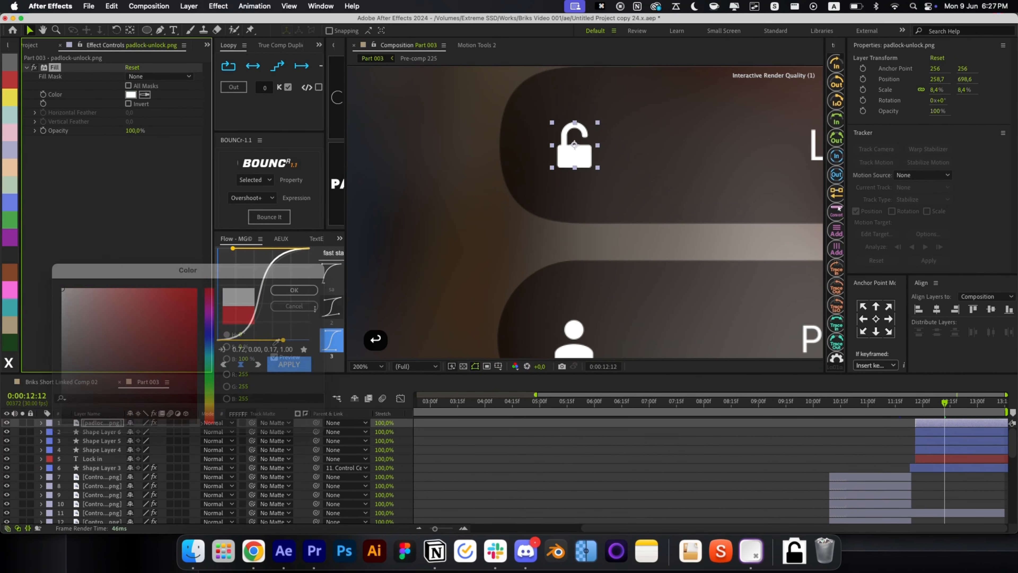
Step: Draw a rectangular mask around only the shackle of the white padlock icon layer
{"action": "left_click", "coordinate": [809, 444]}
{"action": "left_click", "coordinate": [583, 158]}
{"action": "scroll", "coordinate": [583, 158], "scroll_direction": "up", "scroll_amount": 3}
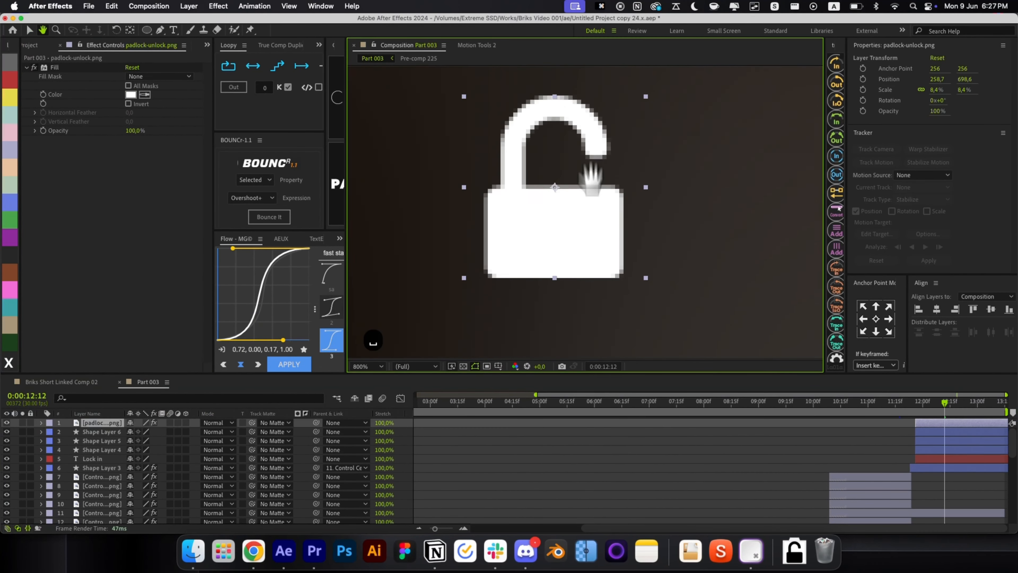
{"action": "key", "text": "q"}
{"action": "left_click_drag", "start_coordinate": [464, 91], "coordinate": [611, 182]}
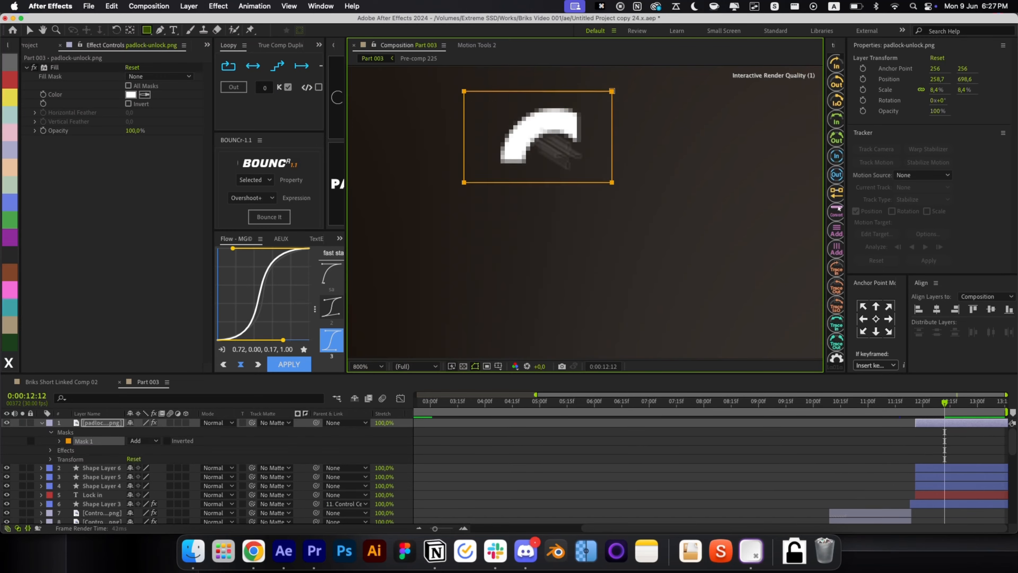
{"action": "key", "text": "v"}
Step: Duplicate the masked padlock layer and set the copy's mask mode to Subtract, isolating the padlock body
{"action": "key", "text": "super+d"}
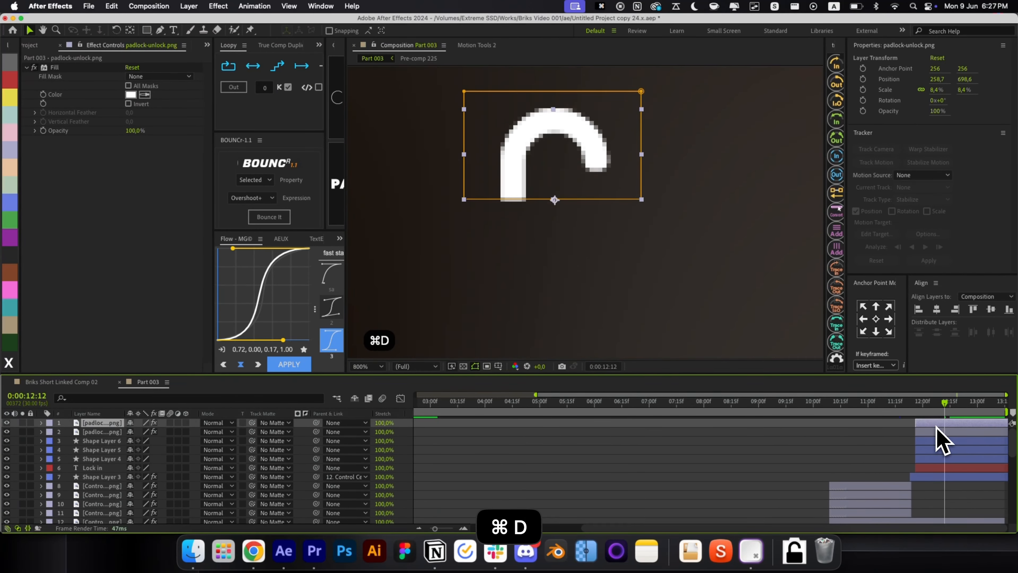
{"action": "key", "text": "m"}
{"action": "left_click", "coordinate": [145, 432]}
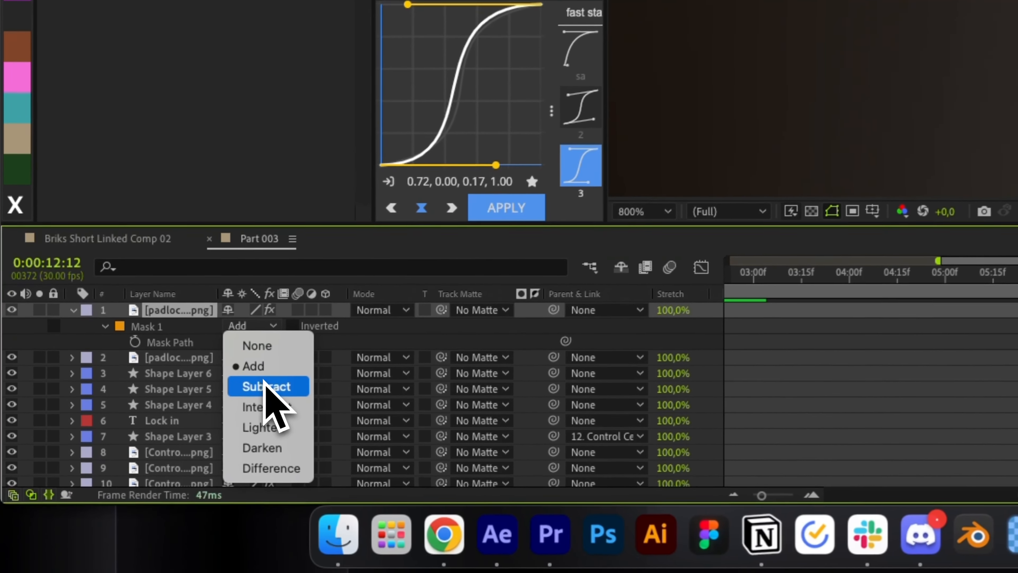
{"action": "left_click", "coordinate": [266, 387]}
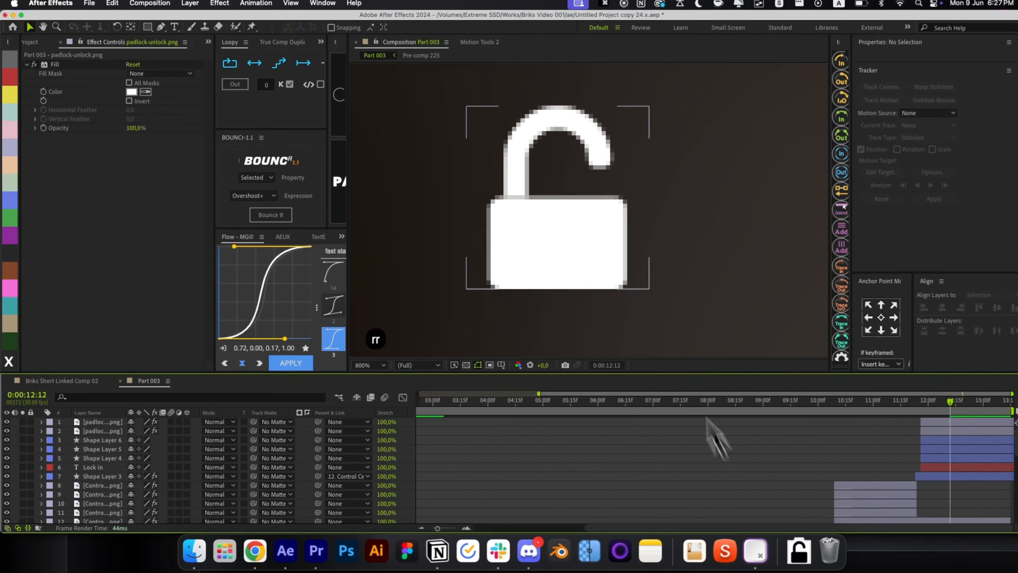
Step: Move the shackle layer's anchor point onto the shackle's left leg, at about 135.4, 182.4
{"action": "left_click", "coordinate": [936, 432]}
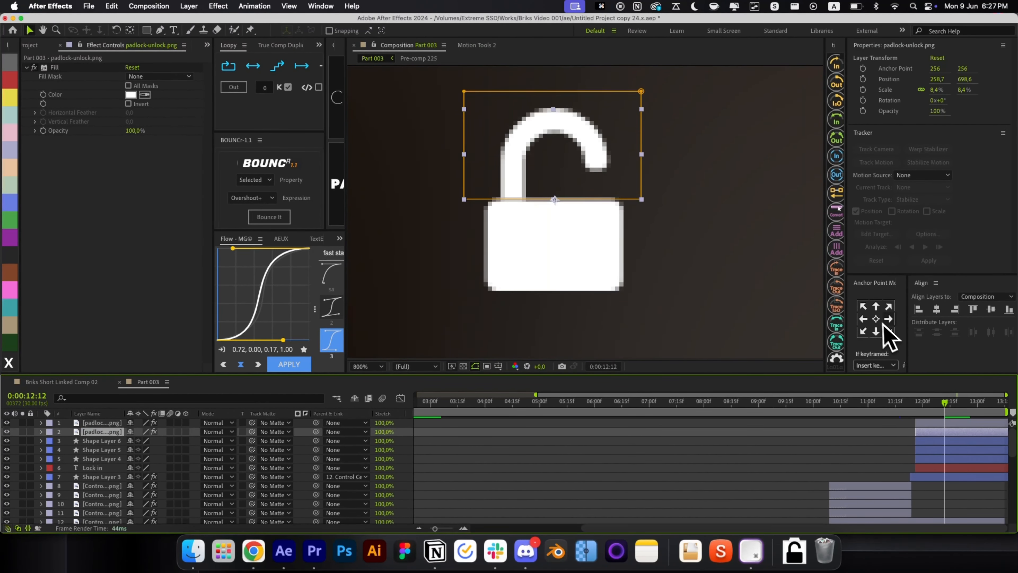
{"action": "key", "text": "super+z"}
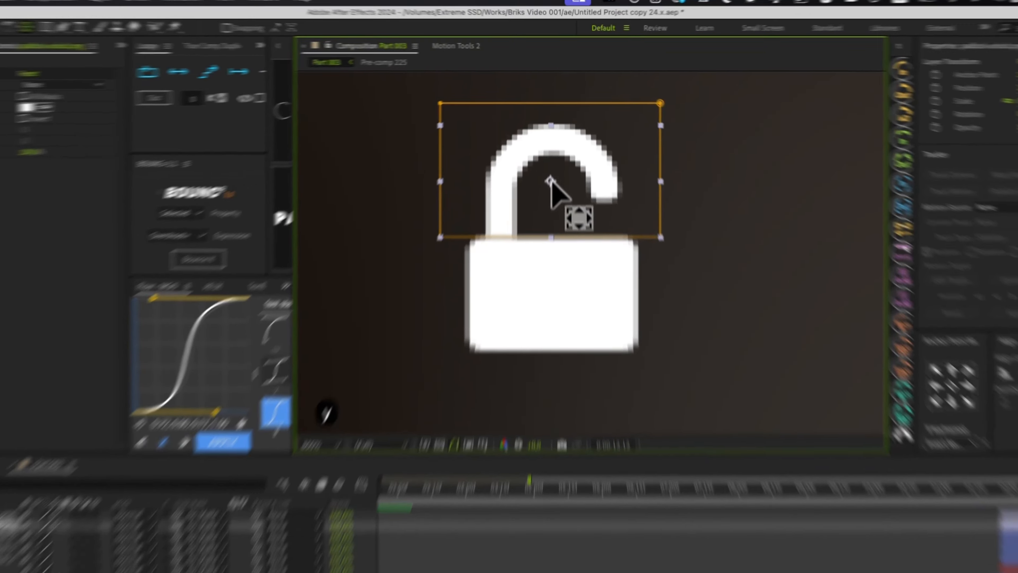
{"action": "left_click_drag", "start_coordinate": [553, 154], "coordinate": [512, 174]}
{"action": "key", "text": "v"}
{"action": "key", "text": "w"}
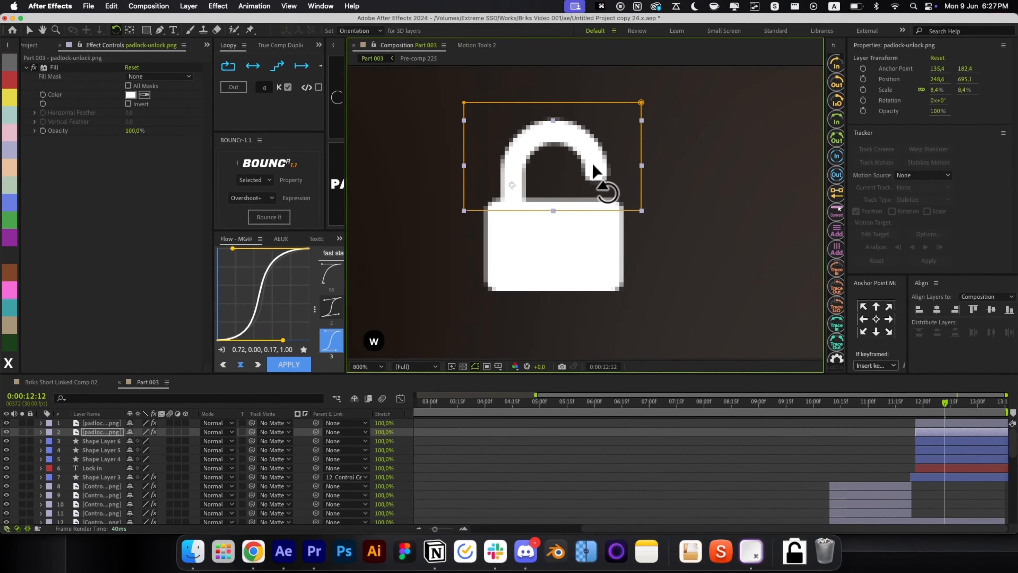
{"action": "left_click_drag", "start_coordinate": [597, 179], "coordinate": [595, 198]}
{"action": "key", "text": "super+z"}
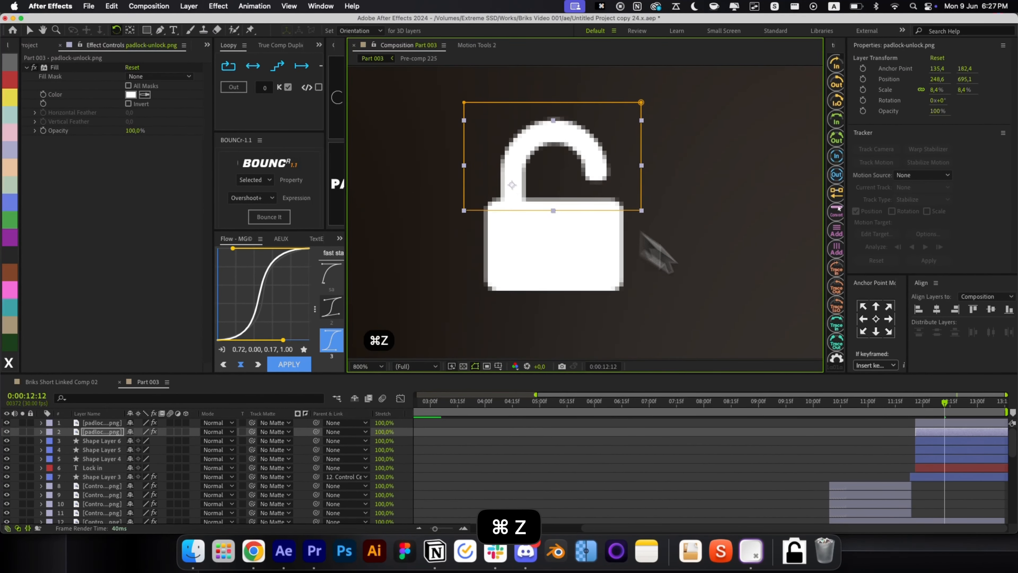
Step: Keyframe the shackle's rotation from 0° at 0:00:12:12 to about 8.8° at 0:00:12:22, nudging it down to close the padlock
{"action": "key", "text": "r"}
{"action": "left_click", "coordinate": [68, 441]}
{"action": "key", "text": "alt+slash"}
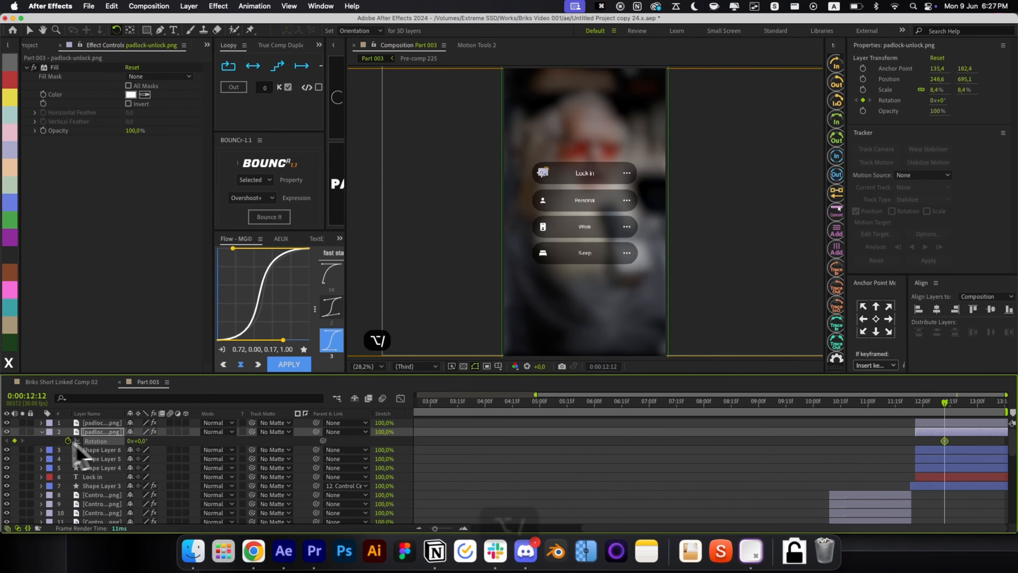
{"action": "key", "text": "super+shift+Right"}
{"action": "scroll", "coordinate": [529, 229], "scroll_direction": "up", "scroll_amount": 4}
{"action": "left_click_drag", "start_coordinate": [529, 141], "coordinate": [539, 167]}
{"action": "key", "text": "super+shift+Left"}
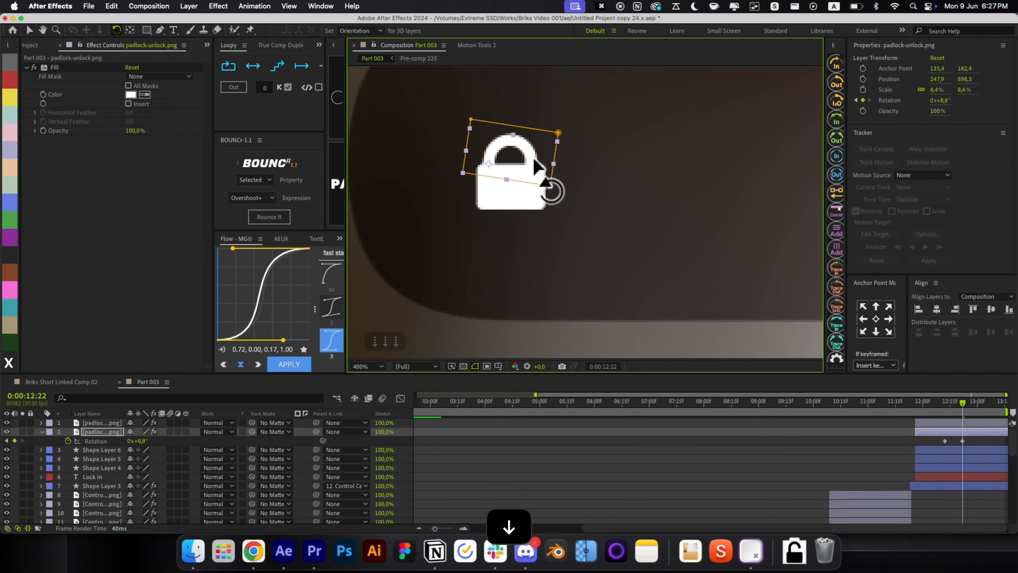
Step: Ease the shackle's rotation keyframes with the 0.72, 0.00, 0.17, 1.00 Flow curve and preview from 0:00:11:25
{"action": "left_click", "coordinate": [95, 441]}
{"action": "left_click", "coordinate": [289, 364]}
{"action": "left_click", "coordinate": [914, 404]}
{"action": "key", "text": "alt+slash"}
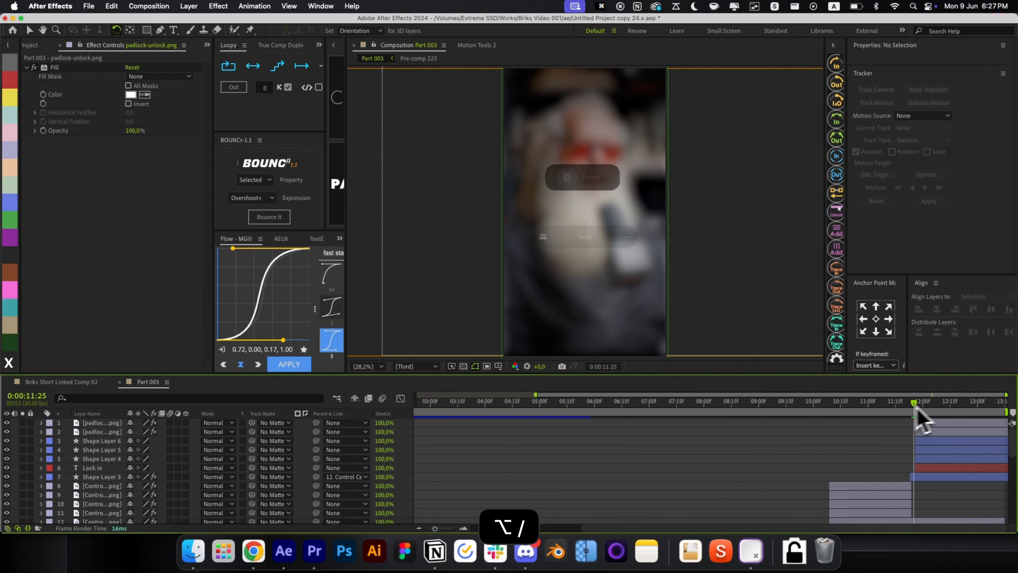
{"action": "key", "text": "space"}
Step: Set the shackle's starting rotation keyframe at 0:00:12:12 to -29° so the padlock opens wider
{"action": "scroll", "coordinate": [545, 176], "scroll_direction": "up", "scroll_amount": 2}
{"action": "left_click", "coordinate": [512, 181]}
{"action": "key", "text": "j"}
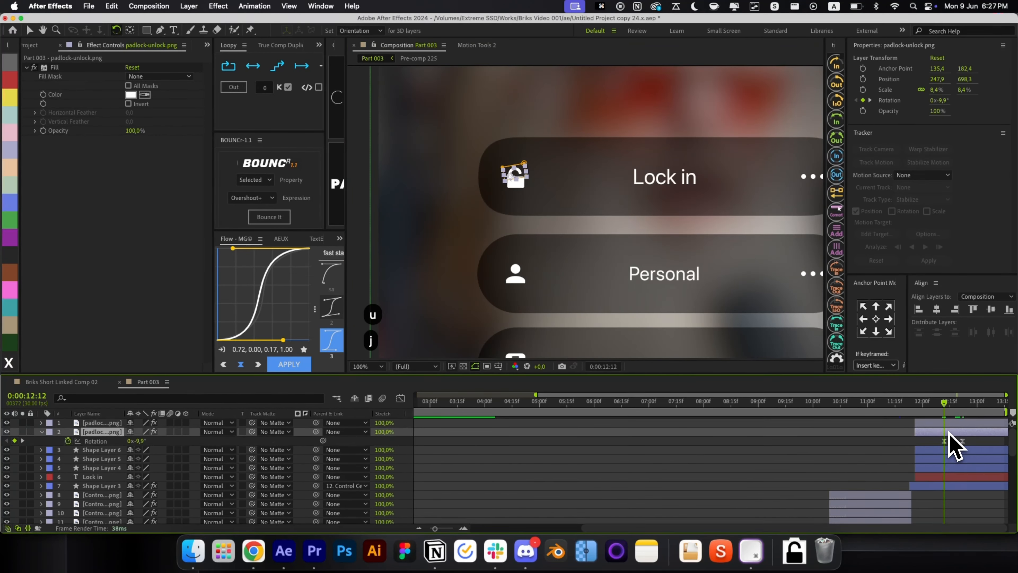
{"action": "key", "text": "period"}
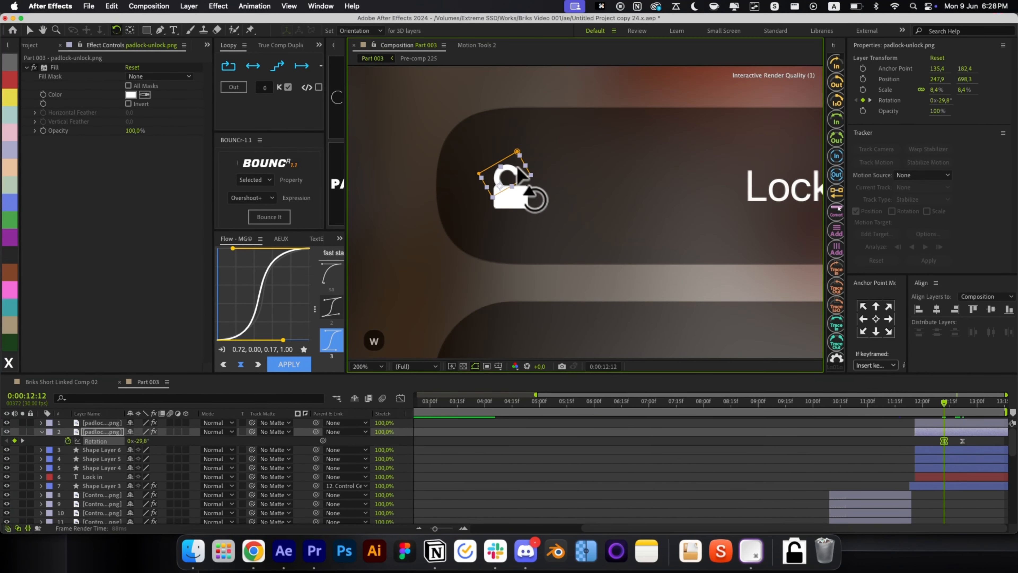
{"action": "key", "text": "j"}
Step: Keyframe the shackle's position from 247.9, 696.8 at 0:00:12:12 to 247.9, 698.3 at its closing point
{"action": "key", "text": "alt+shift+p"}
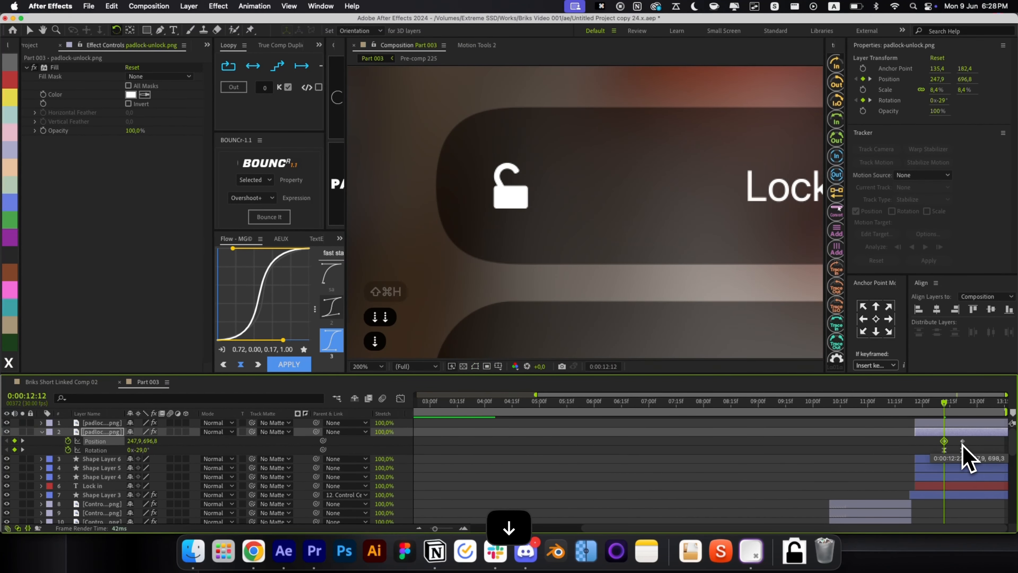
{"action": "key", "text": "space"}
{"action": "left_click_drag", "start_coordinate": [974, 438], "coordinate": [940, 454]}
{"action": "key", "text": "r"}
{"action": "key", "text": "r"}
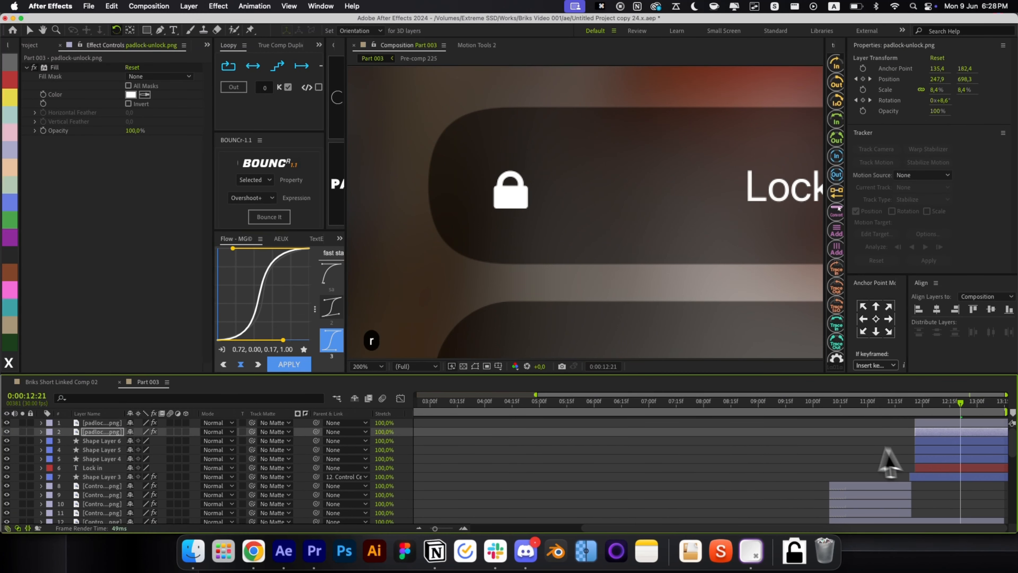
{"action": "left_click", "coordinate": [878, 445]}
{"action": "key", "text": "alt+slash"}
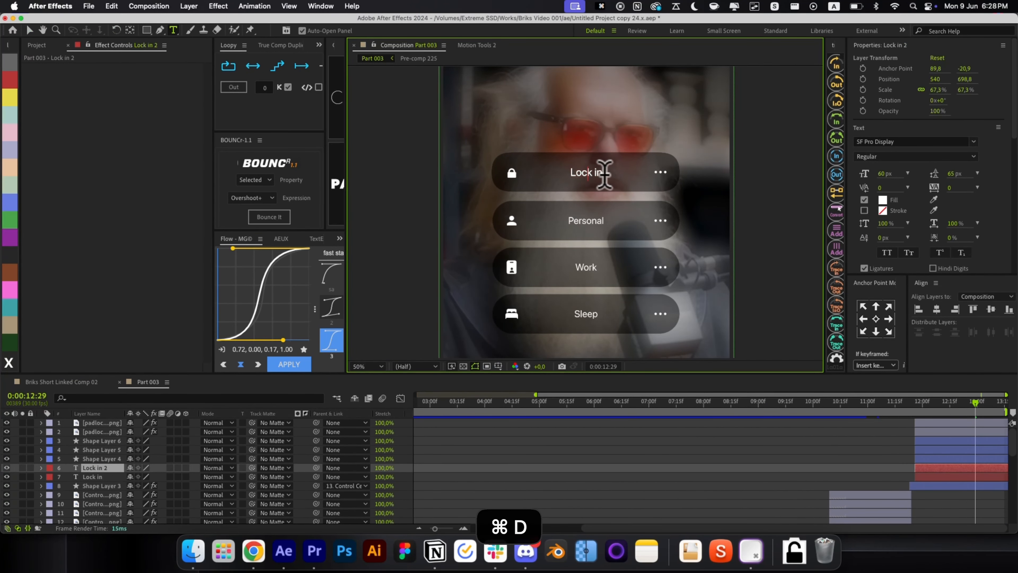
Step: Change the duplicated Lock in text to "Locked in", centre it horizontally, place it over the Personal label, and parent it to Lock in
{"action": "left_click_drag", "start_coordinate": [602, 173], "coordinate": [602, 200]}
{"action": "left_click", "coordinate": [875, 319]}
{"action": "left_click", "coordinate": [936, 313]}
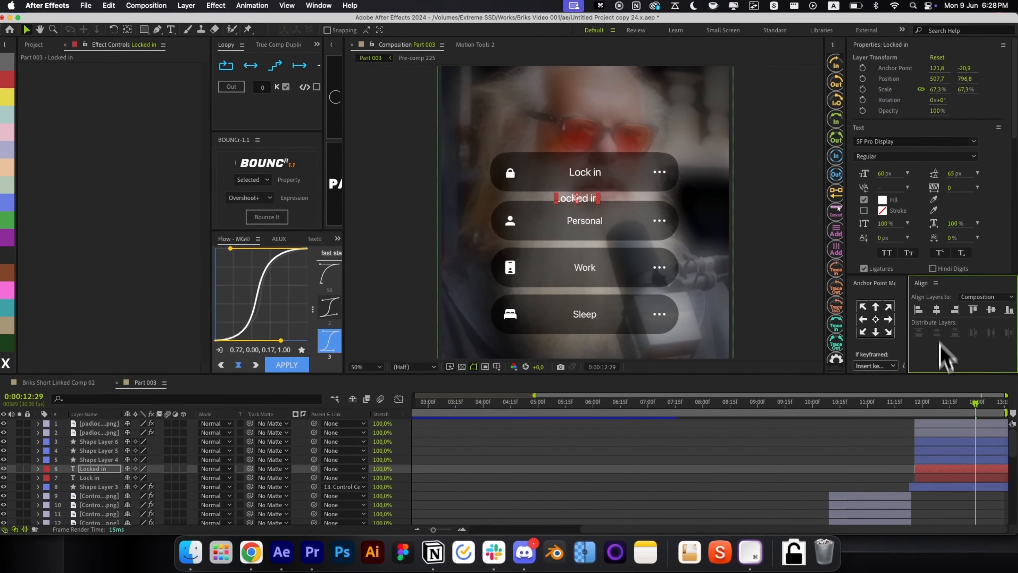
{"action": "scroll", "coordinate": [575, 201], "scroll_direction": "up", "scroll_amount": 1}
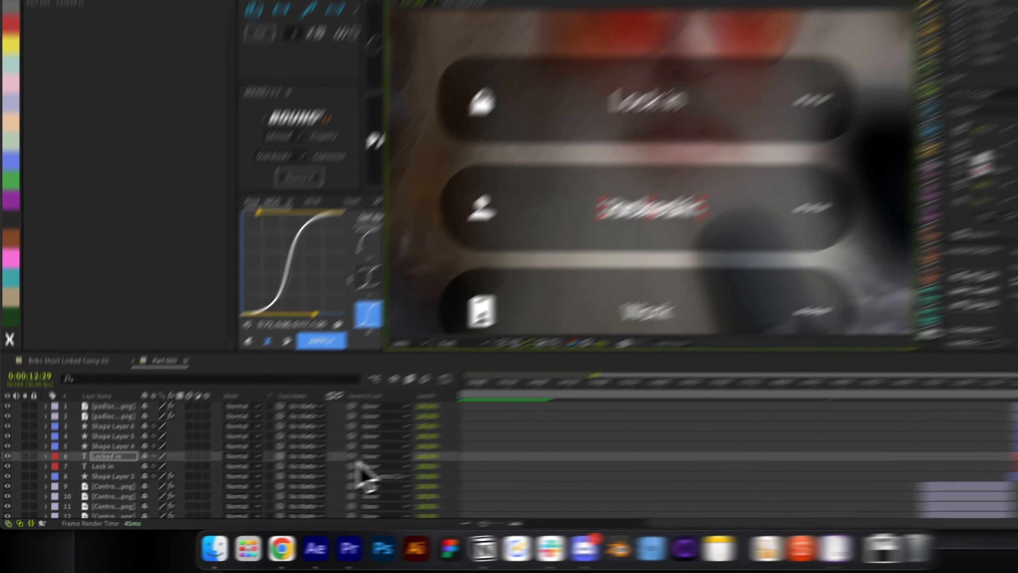
{"action": "left_click_drag", "start_coordinate": [316, 468], "coordinate": [113, 477]}
Step: Keyframe the Lock in text's position at 0:00:12:09 and raise it to 540, 511.8 at 0:00:12:29, bringing Locked in into the row
{"action": "left_click", "coordinate": [198, 403]}
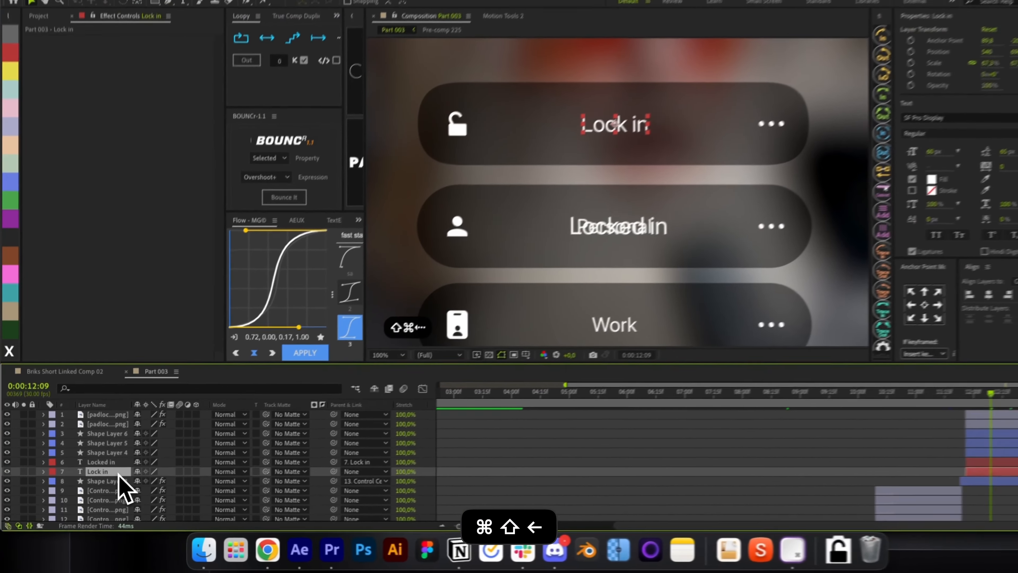
{"action": "key", "text": "p"}
{"action": "left_click", "coordinate": [68, 486]}
{"action": "key", "text": "super+shift+Right"}
{"action": "key", "text": "super+shift+Right"}
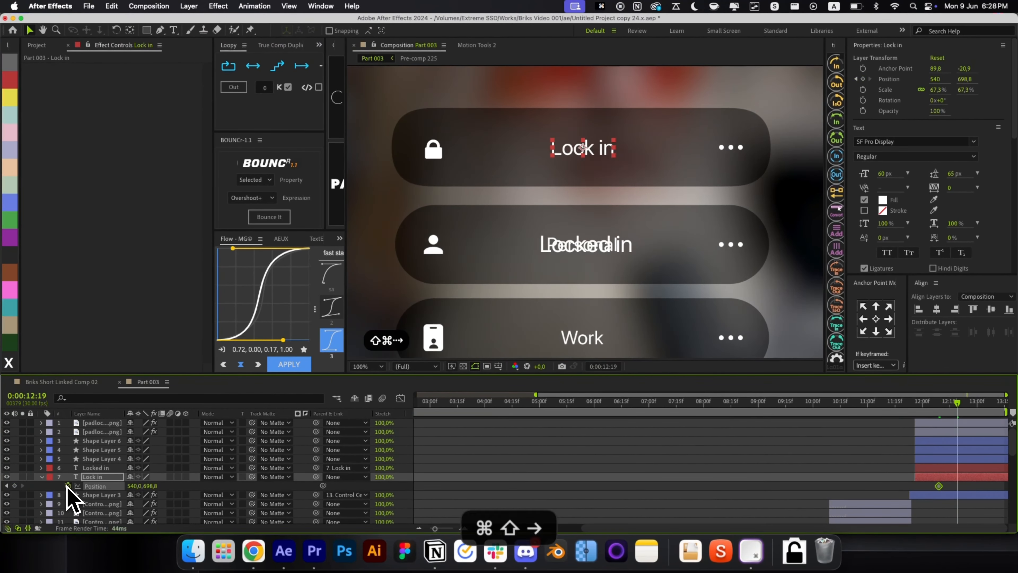
{"action": "left_click_drag", "start_coordinate": [600, 161], "coordinate": [598, 105]}
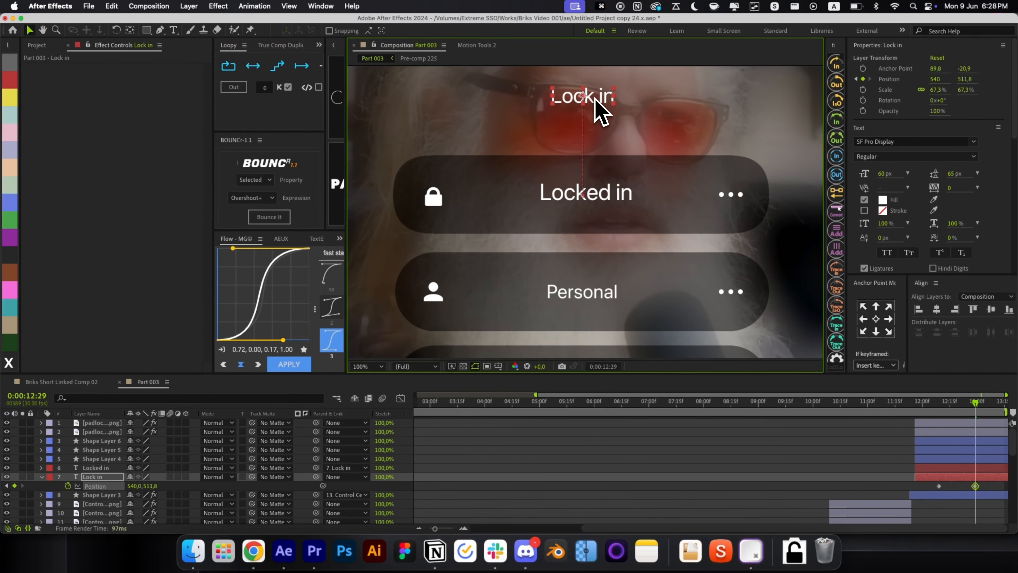
Step: Ease the Lock in position keyframes with the 0.72, 0.00, 0.17, 1.00 curve and shift the starting keyframe nearer the end one
{"action": "left_click_drag", "start_coordinate": [990, 482], "coordinate": [921, 491]}
{"action": "left_click", "coordinate": [289, 364]}
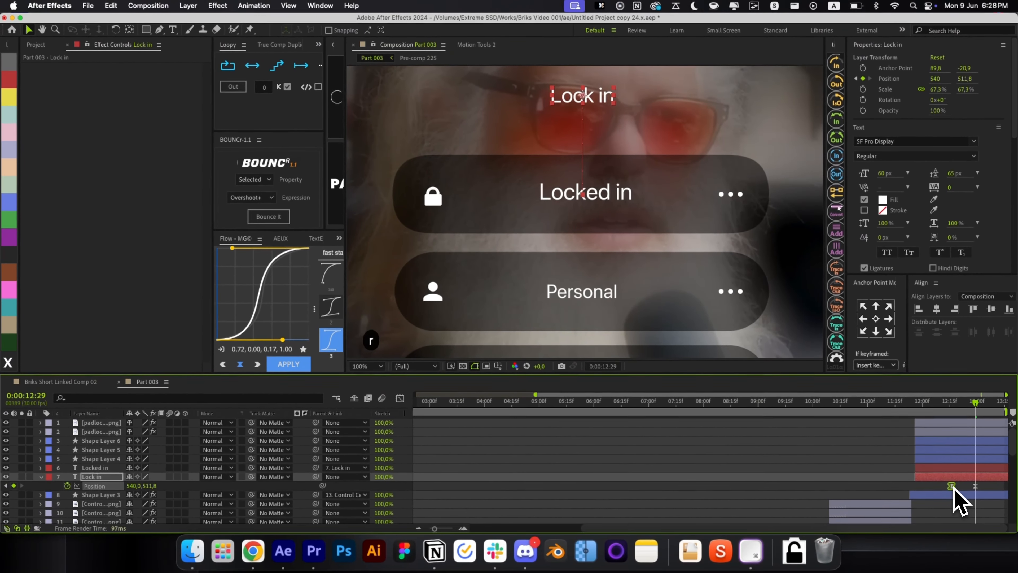
{"action": "left_click", "coordinate": [948, 486]}
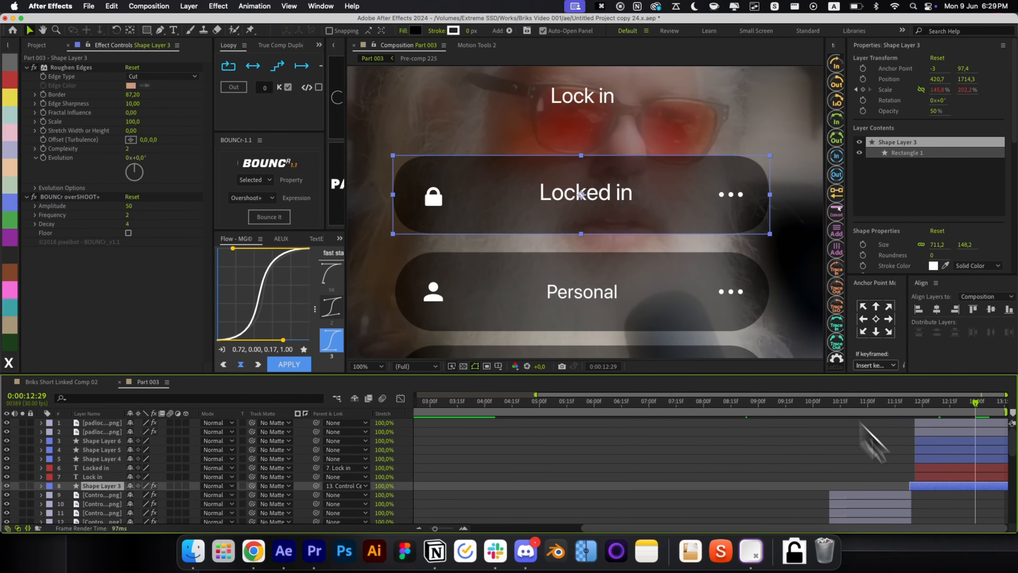
Step: Use the hidden copy, Shape Layer 7, as the track matte for the row's text, dots and padlock layers, and raise its opacity
{"action": "left_click", "coordinate": [7, 485]}
{"action": "left_click", "coordinate": [96, 468]}
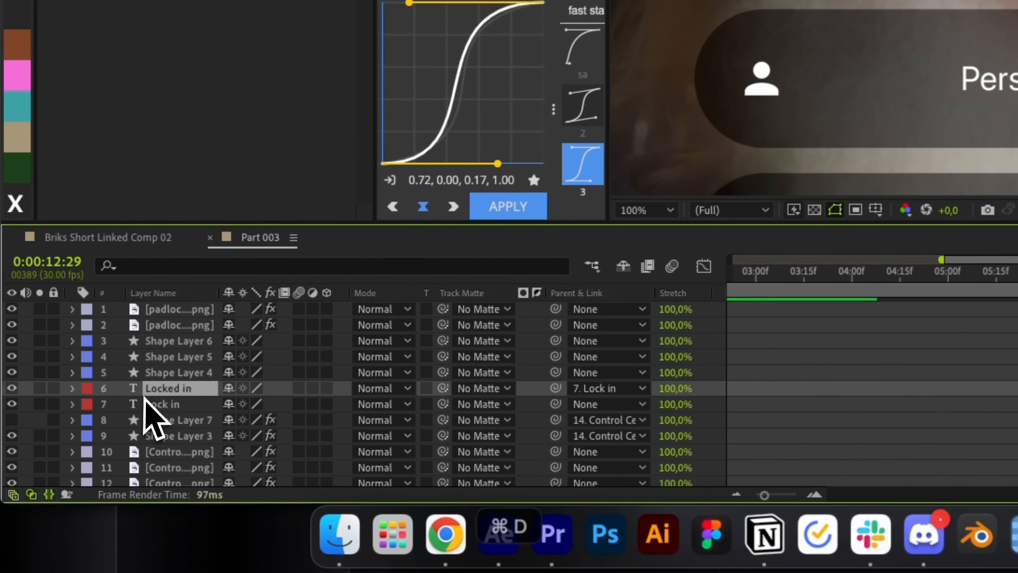
{"action": "left_click", "coordinate": [92, 477], "text": "super"}
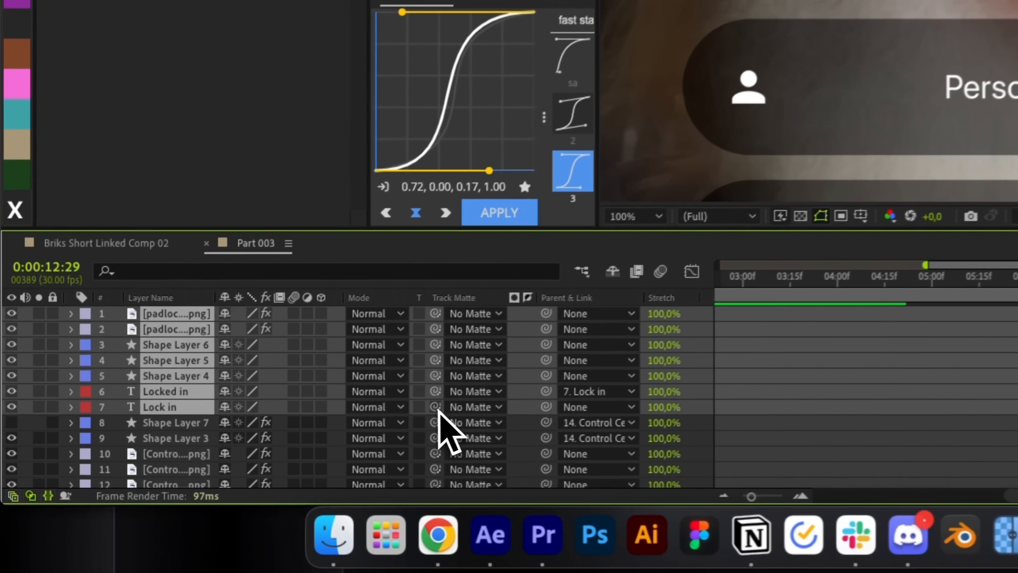
{"action": "left_click_drag", "start_coordinate": [257, 475], "coordinate": [147, 486]}
{"action": "left_click_drag", "start_coordinate": [256, 422], "coordinate": [256, 421]}
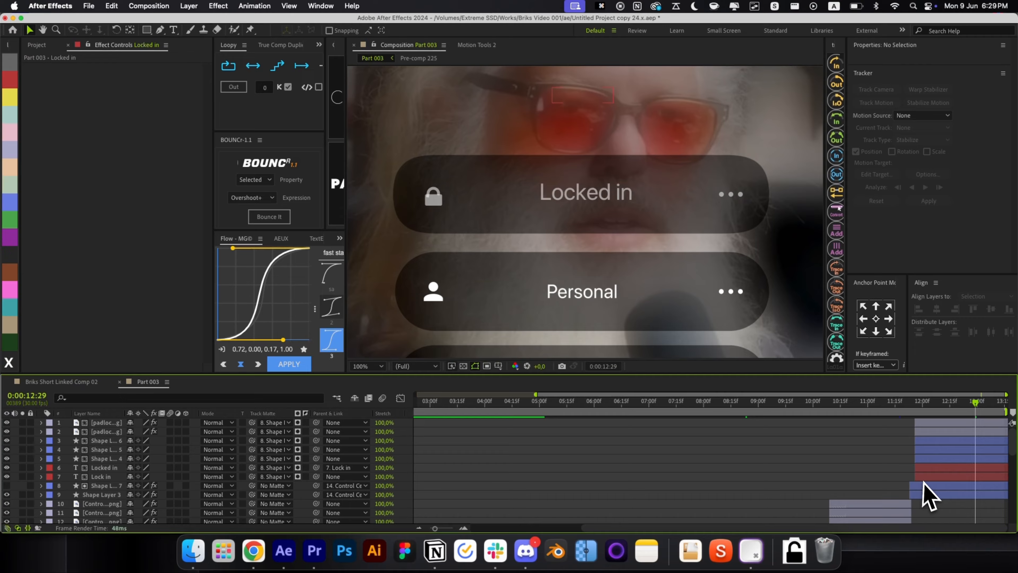
{"action": "left_click", "coordinate": [923, 485]}
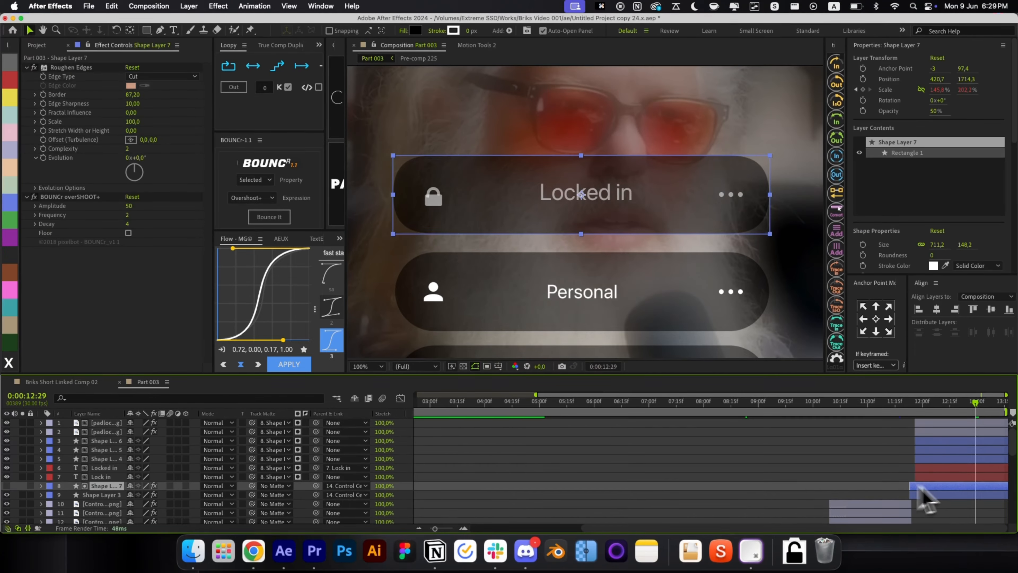
{"action": "key", "text": "t"}
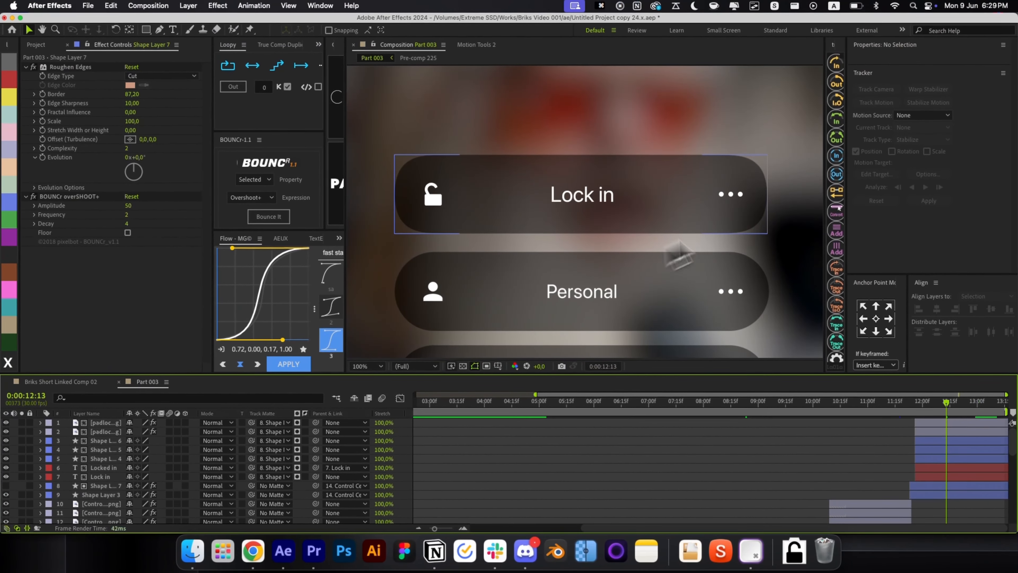
Step: Keyframe Shape Layer 3's fill color from black at 0:00:12:13 to white (FFFFFF) at 0:00:13:03
{"action": "left_click", "coordinate": [699, 217]}
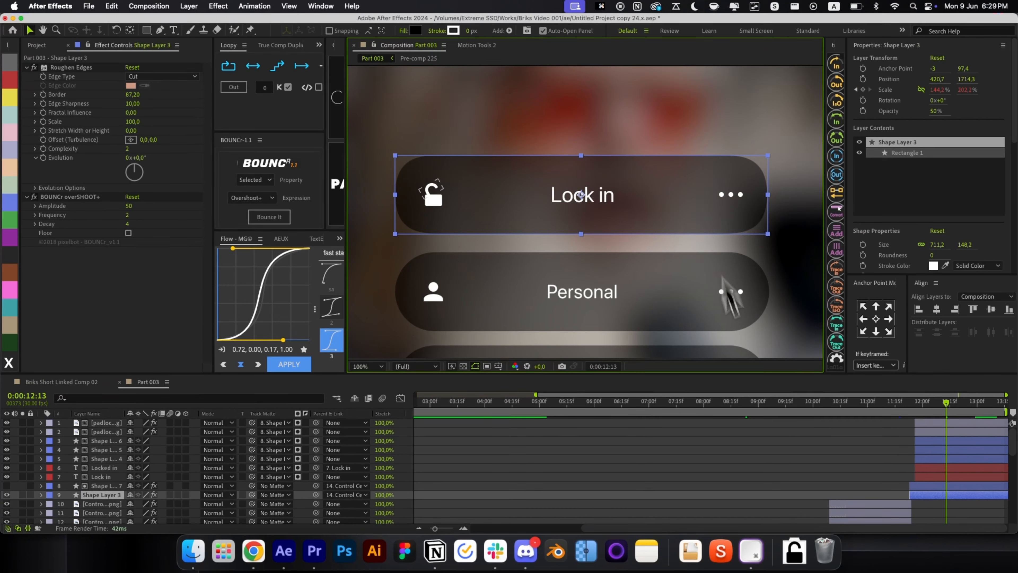
{"action": "scroll", "coordinate": [954, 180], "scroll_direction": "down", "scroll_amount": 5}
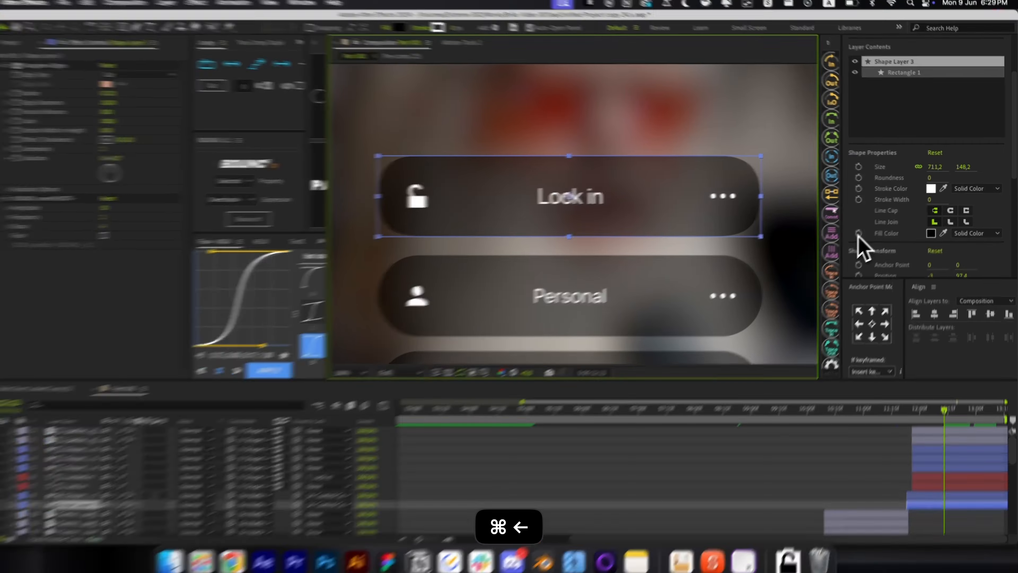
{"action": "key", "text": "ctrl+shift+Right"}
{"action": "key", "text": "super+shift+Right"}
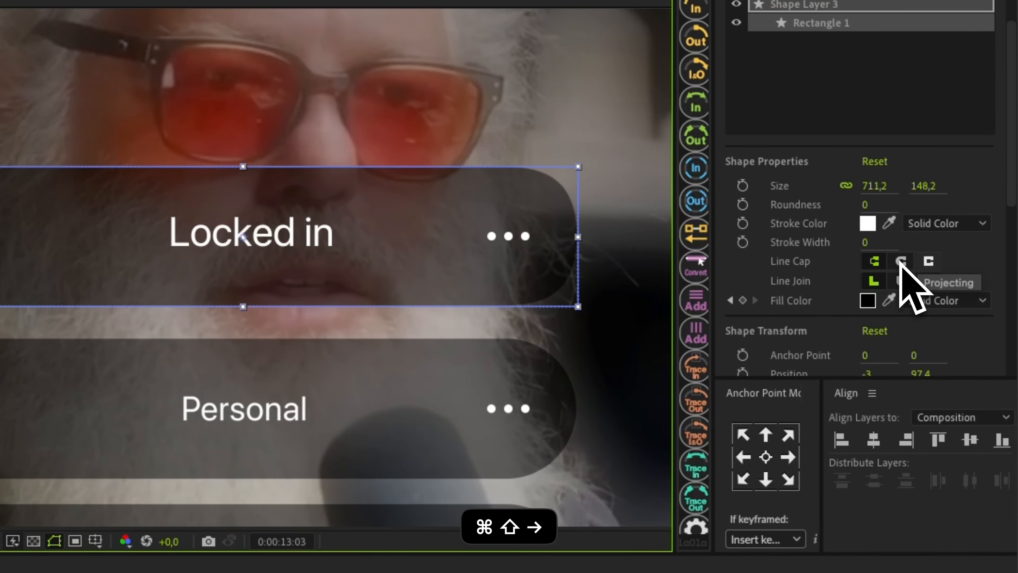
{"action": "left_click", "coordinate": [868, 301]}
{"action": "left_click_drag", "start_coordinate": [88, 306], "coordinate": [0, 234]}
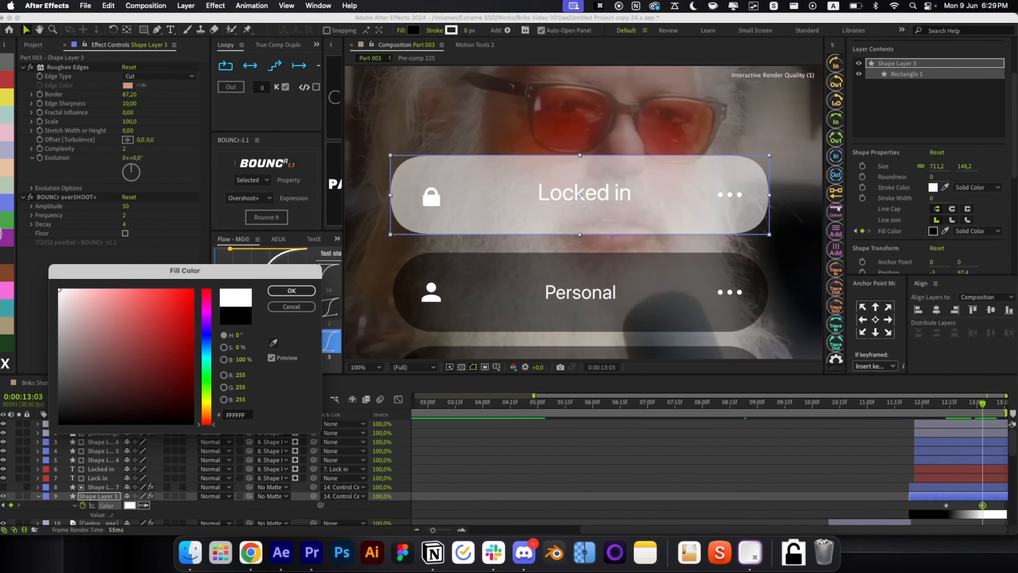
{"action": "key", "text": "Return"}
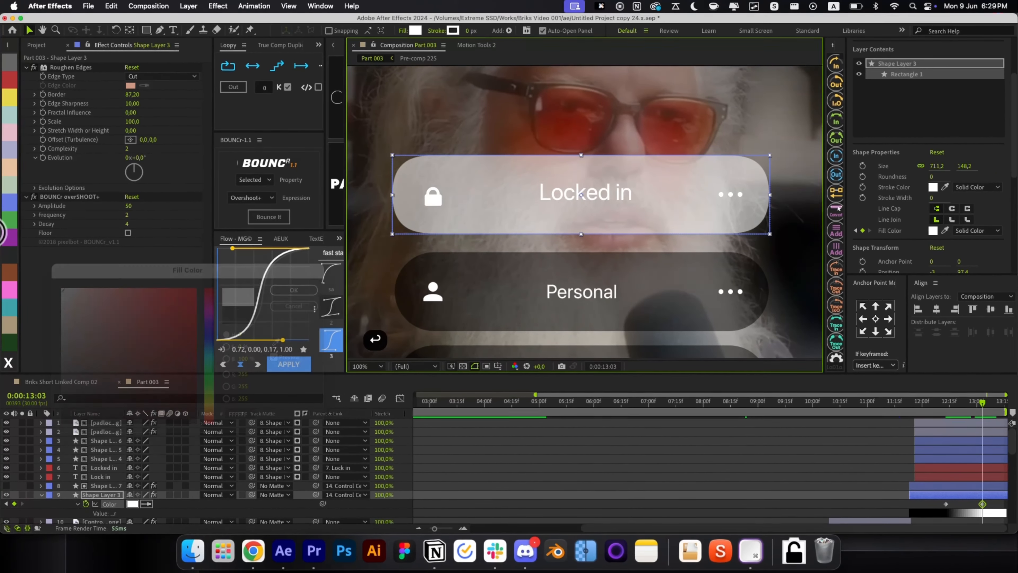
{"action": "left_click", "coordinate": [93, 385]}
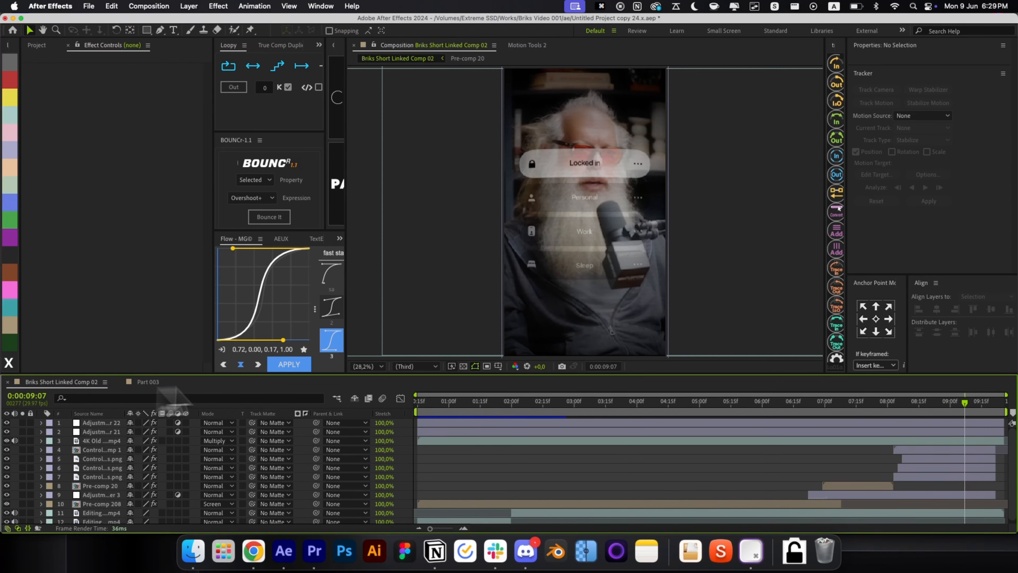
{"action": "left_click", "coordinate": [154, 383]}
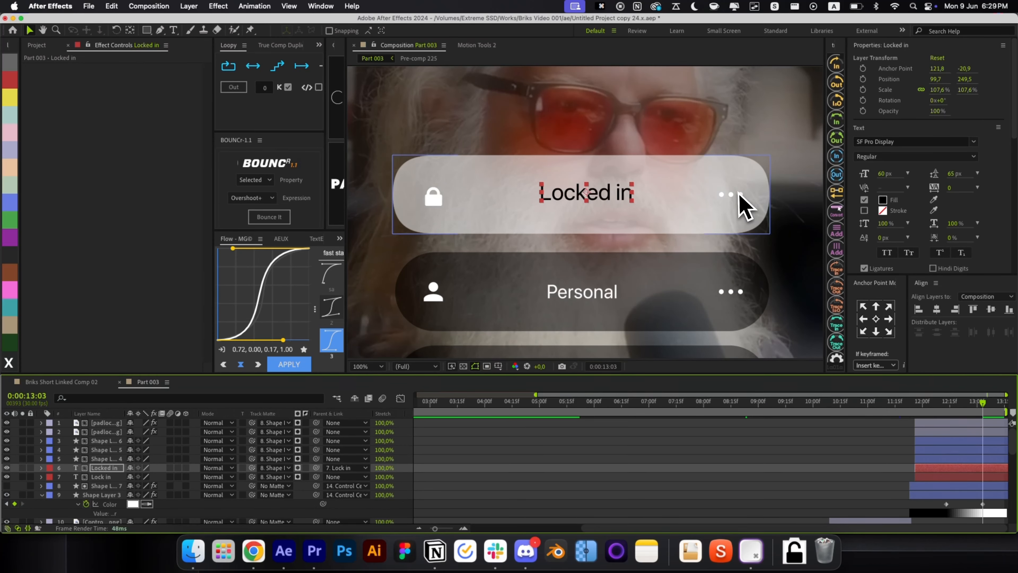
Step: Select the Lock in row's three dots and add a fill color keyframe to Shape Layer 6 at 0:00:12:18
{"action": "left_click", "coordinate": [740, 196]}
{"action": "left_click", "coordinate": [730, 194], "text": "shift"}
{"action": "left_click", "coordinate": [721, 195], "text": "shift"}
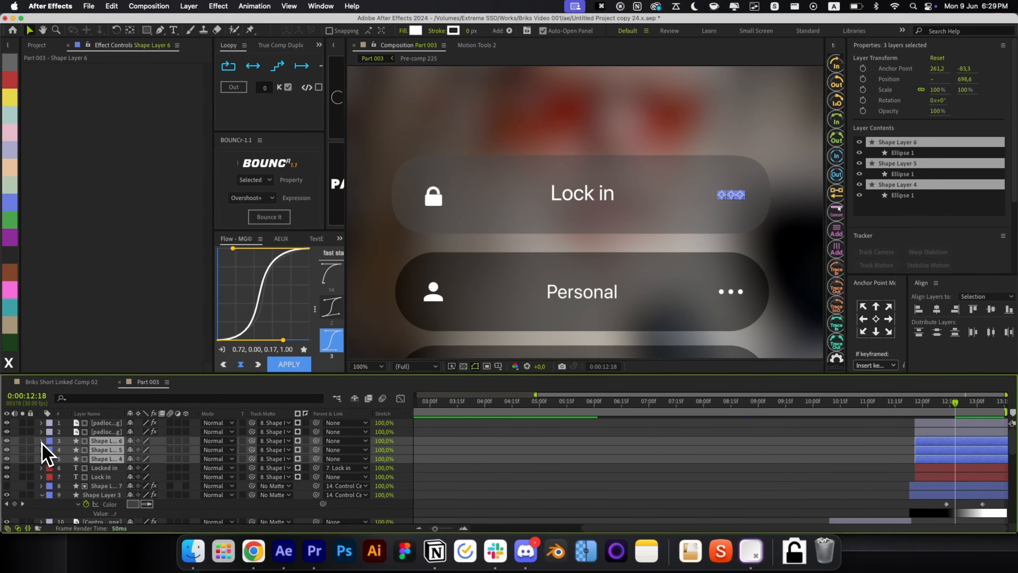
{"action": "left_click", "coordinate": [42, 440]}
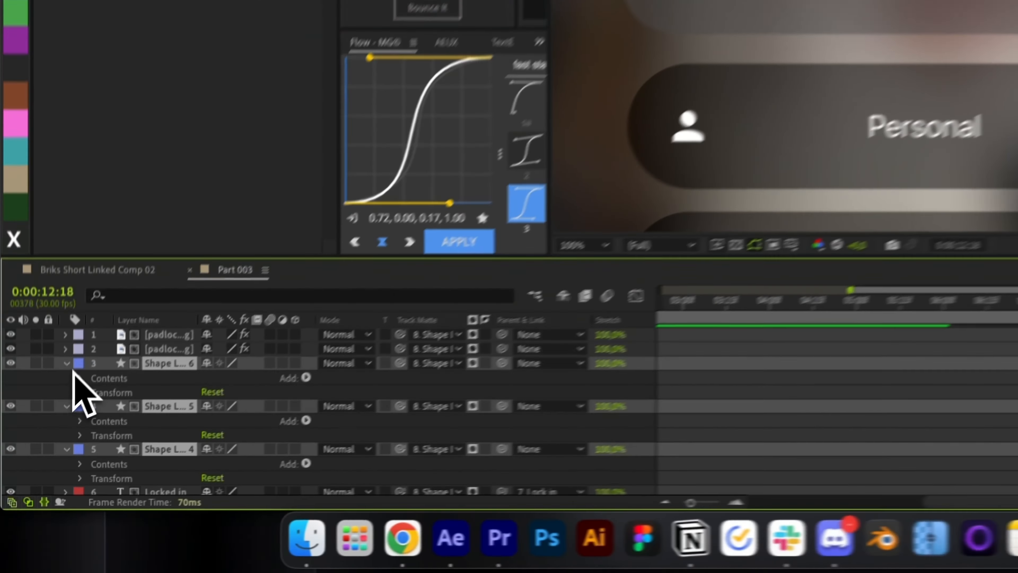
{"action": "left_click", "coordinate": [51, 449]}
{"action": "left_click", "coordinate": [60, 459]}
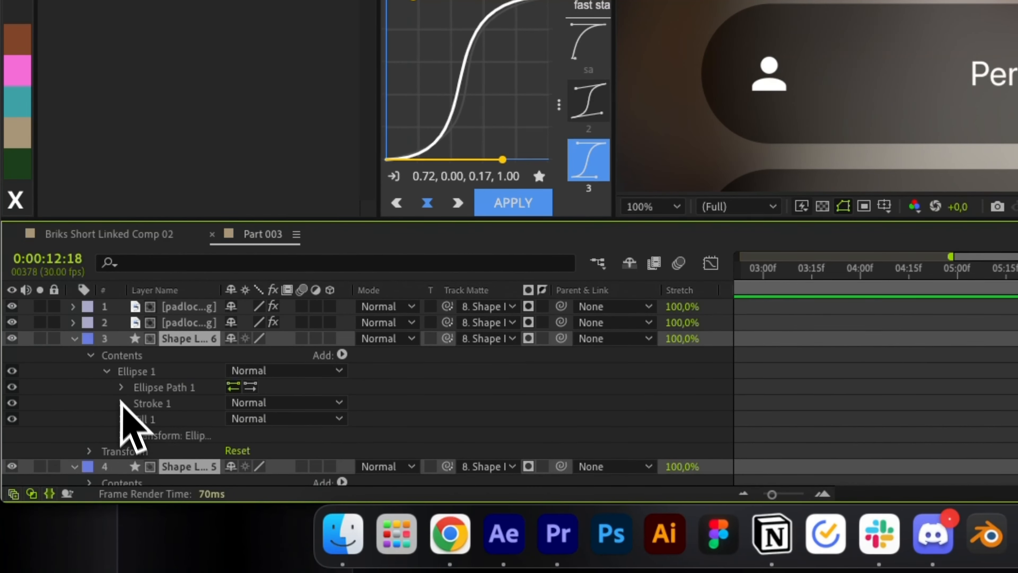
{"action": "left_click", "coordinate": [122, 419]}
{"action": "scroll", "coordinate": [157, 465], "scroll_direction": "down", "scroll_amount": 5}
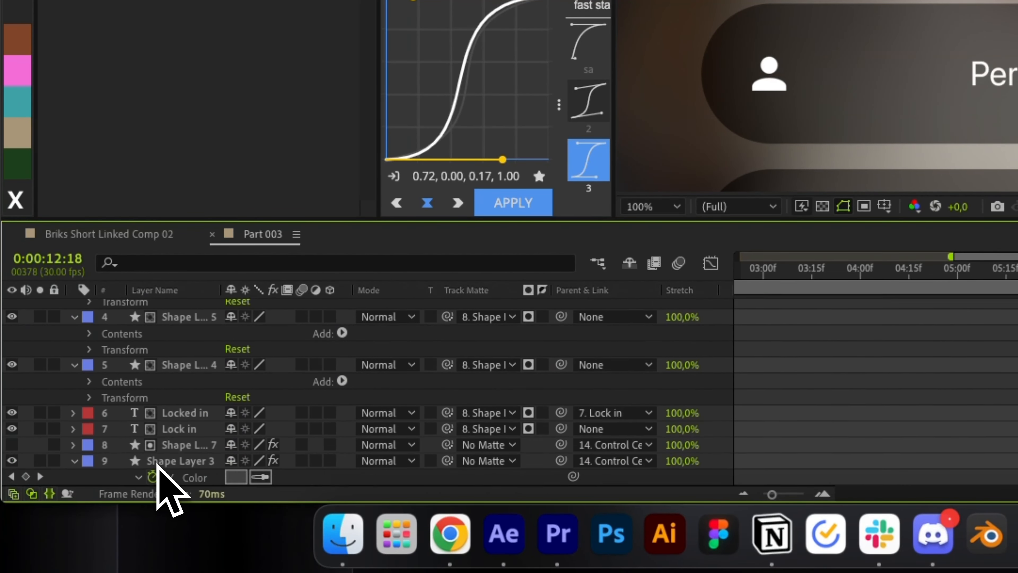
Step: Add fill color keyframes to Shape Layer 5 and Shape Layer 4 at 0:00:12:18
{"action": "left_click", "coordinate": [89, 334]}
{"action": "left_click", "coordinate": [105, 349]}
{"action": "left_click", "coordinate": [120, 395]}
{"action": "scroll", "coordinate": [152, 449], "scroll_direction": "down", "scroll_amount": 3}
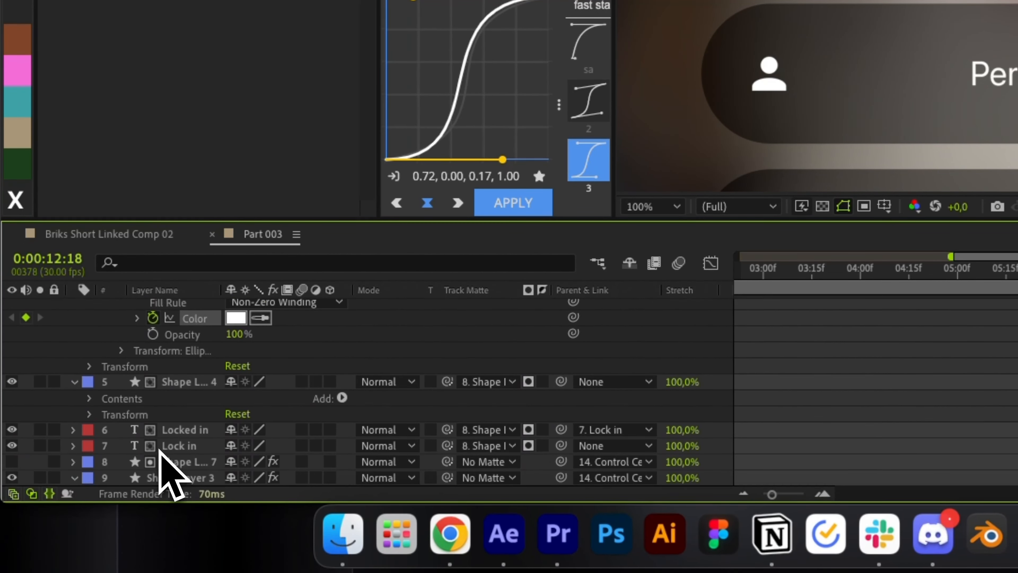
{"action": "left_click", "coordinate": [91, 398]}
{"action": "left_click", "coordinate": [105, 415]}
{"action": "left_click", "coordinate": [121, 462]}
{"action": "scroll", "coordinate": [129, 466], "scroll_direction": "down", "scroll_amount": 3}
{"action": "left_click", "coordinate": [152, 462]}
Step: Set Shape Layer 6's fill color to black (000000) at 0:00:12:28
{"action": "key", "text": "u"}
{"action": "key", "text": "shift+super+Right"}
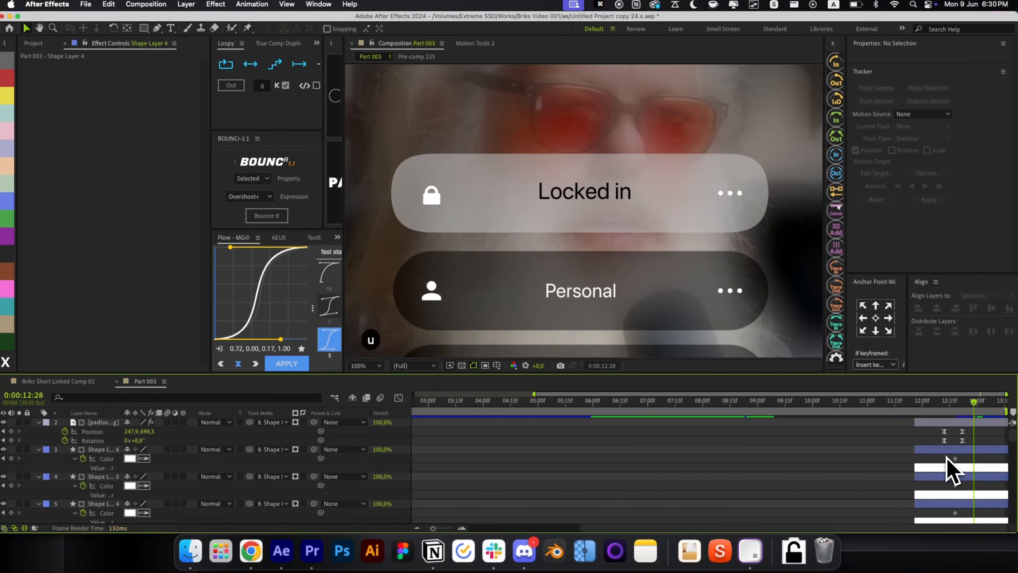
{"action": "key", "text": "p"}
{"action": "key", "text": "u"}
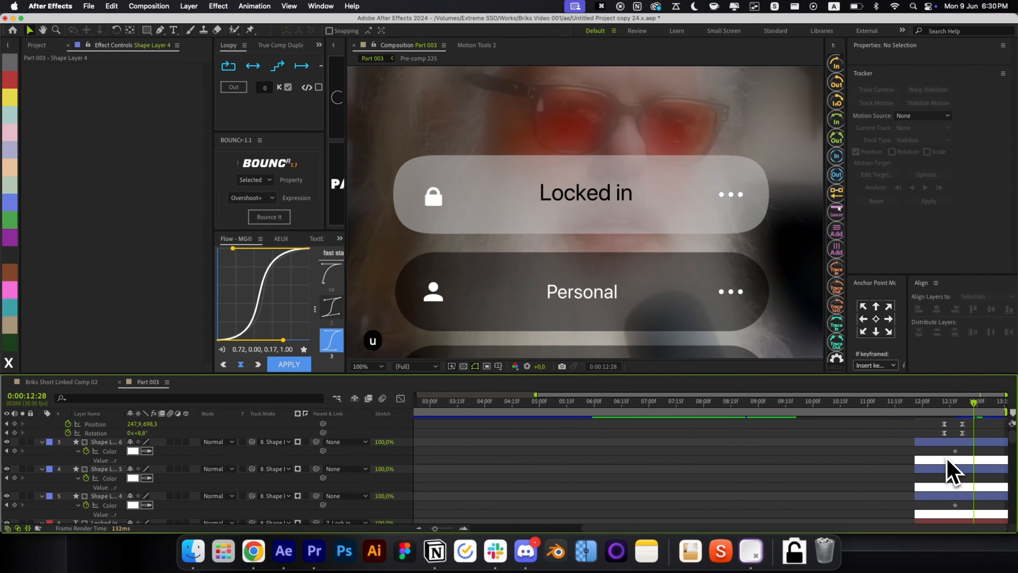
{"action": "left_click", "coordinate": [132, 451]}
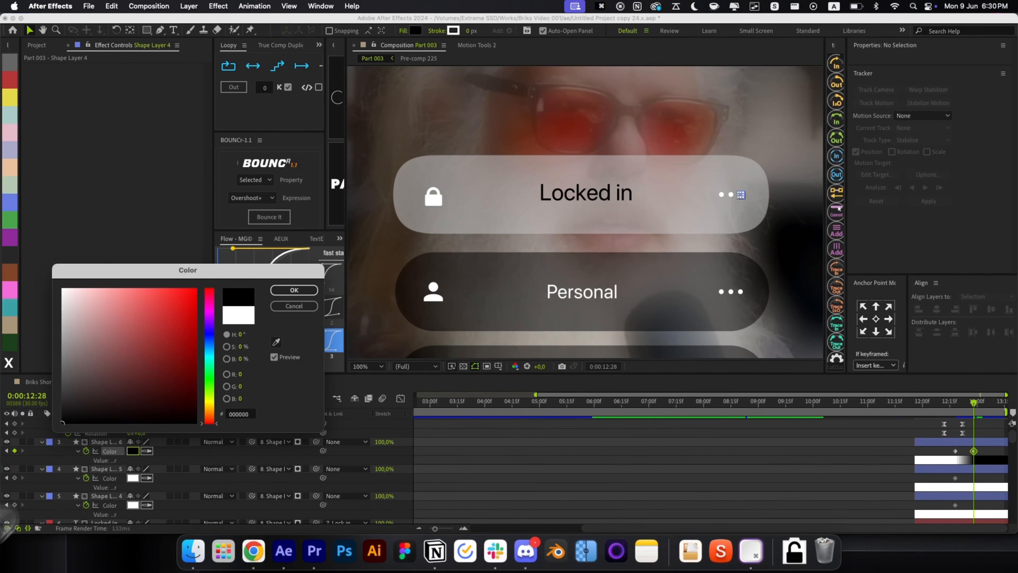
{"action": "left_click", "coordinate": [294, 290]}
Step: Copy Shape Layer 6's black color keyframe to the other two dots' fill colors at 0:00:12:28
{"action": "key", "text": "super+c"}
{"action": "left_click", "coordinate": [987, 469]}
{"action": "key", "text": "super+v"}
{"action": "left_click", "coordinate": [973, 451]}
{"action": "key", "text": "super+c"}
{"action": "left_click", "coordinate": [970, 470]}
{"action": "left_click_drag", "start_coordinate": [967, 481], "coordinate": [938, 495]}
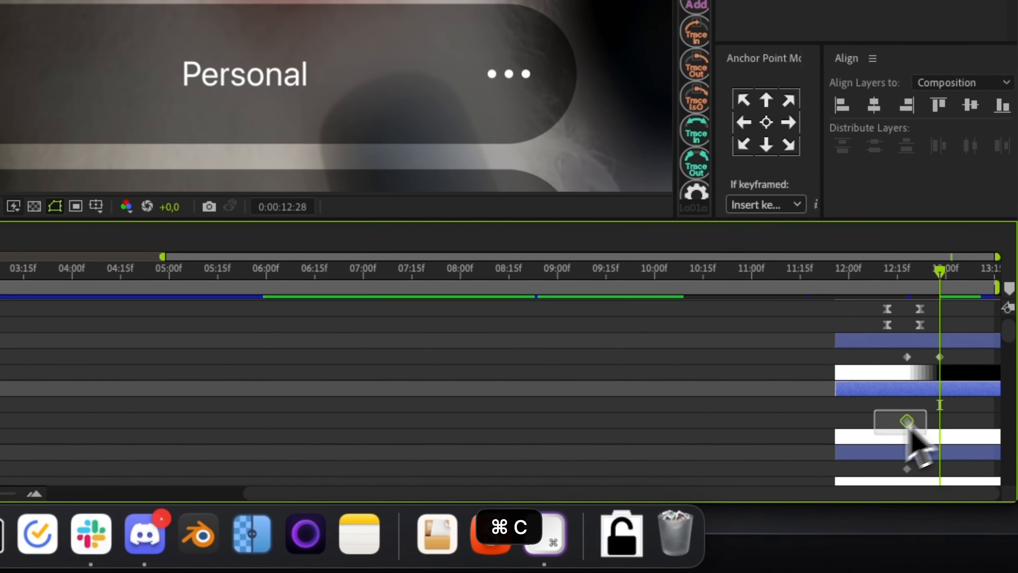
{"action": "key", "text": "super+v"}
{"action": "left_click", "coordinate": [944, 283]}
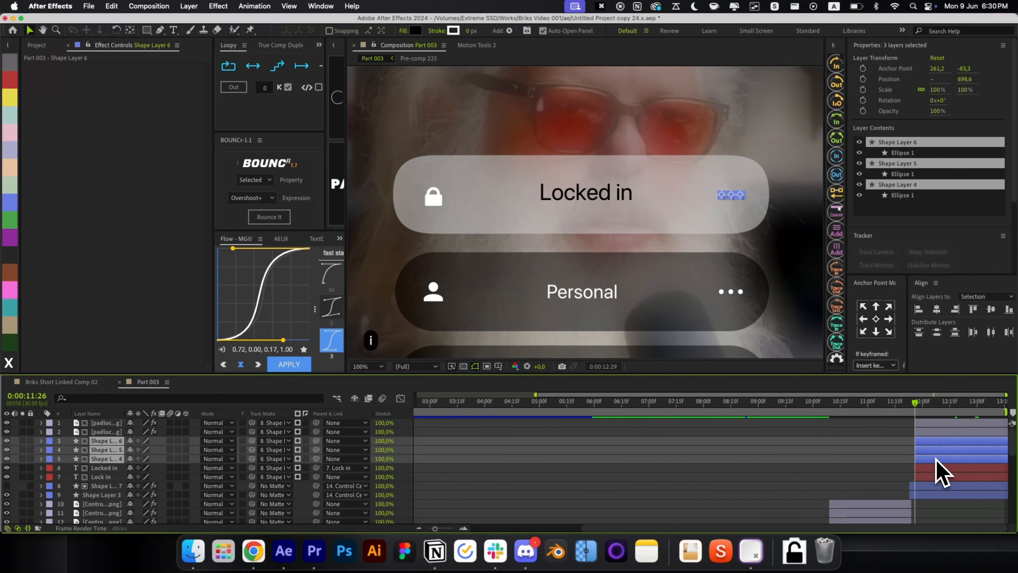
Step: Keyframe the three dots' position at 0:00:12:06, offset them rightward at 0:00:11:26 with Shape Layer 6 at 1115.4, 698.6, and apply BOUNCr Overshoot
{"action": "key", "text": "p"}
{"action": "key", "text": "super+shift+Right"}
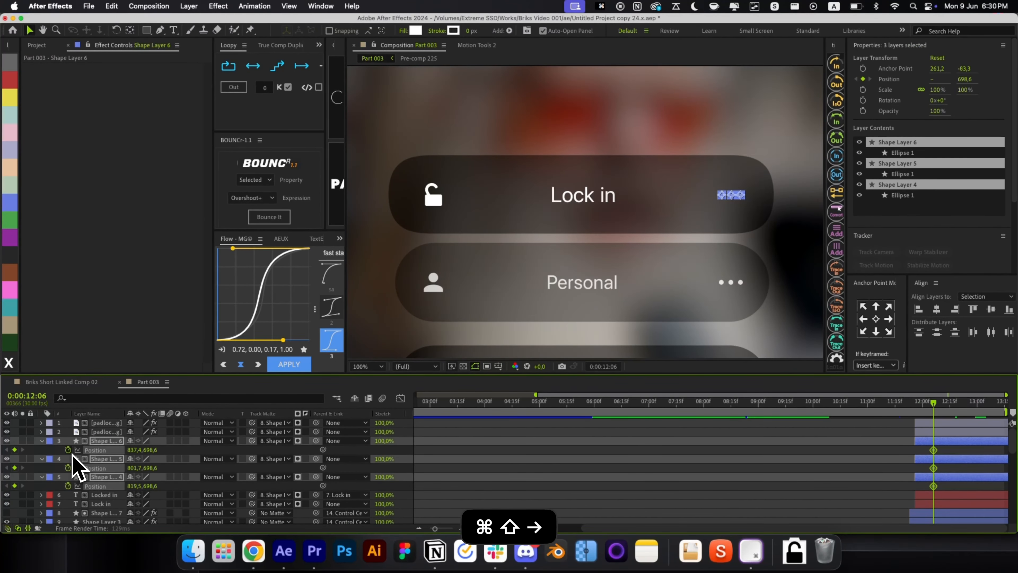
{"action": "key", "text": "super+shift+Left"}
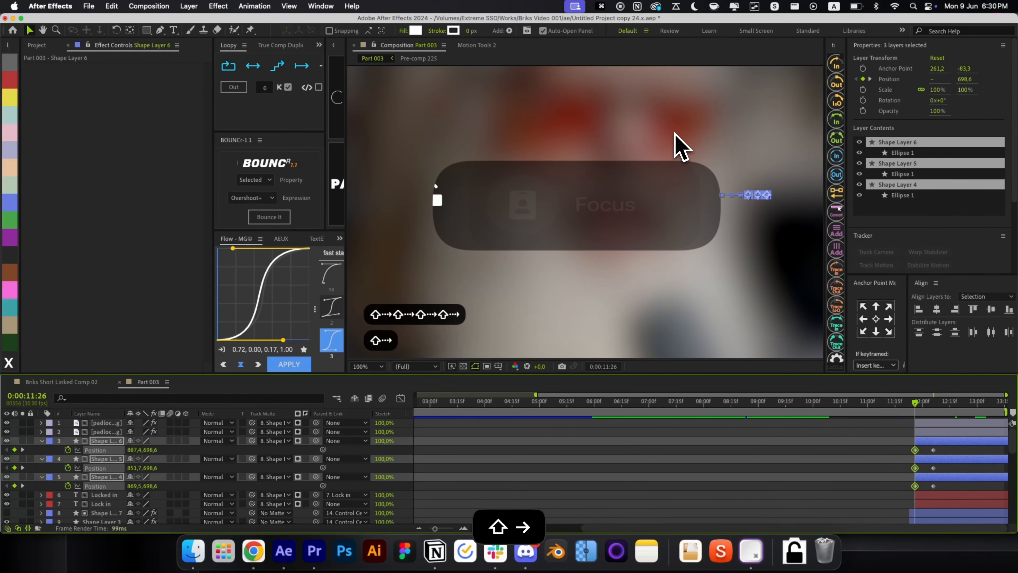
{"action": "left_click_drag", "start_coordinate": [692, 186], "coordinate": [590, 185]}
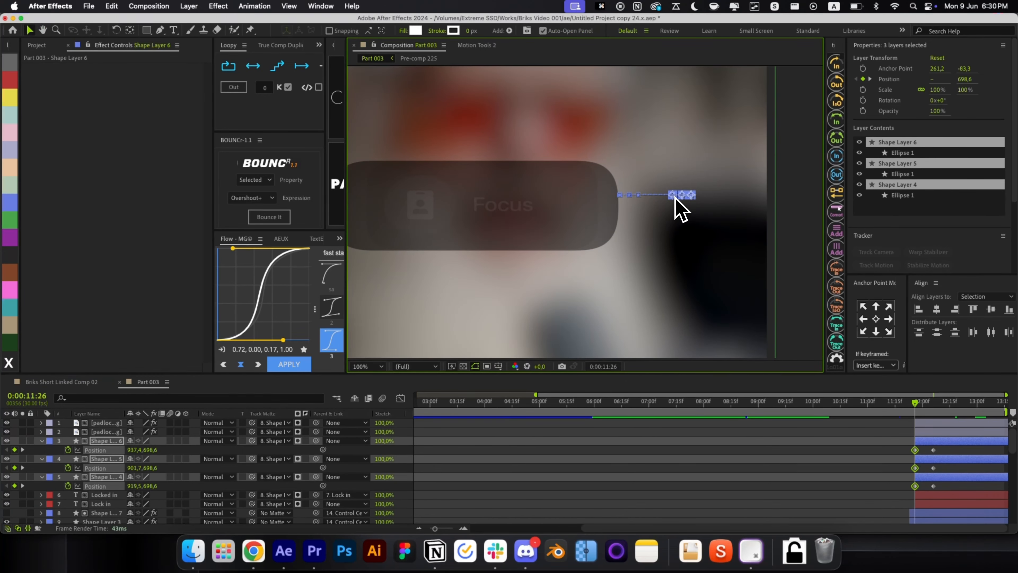
{"action": "left_click", "coordinate": [269, 217]}
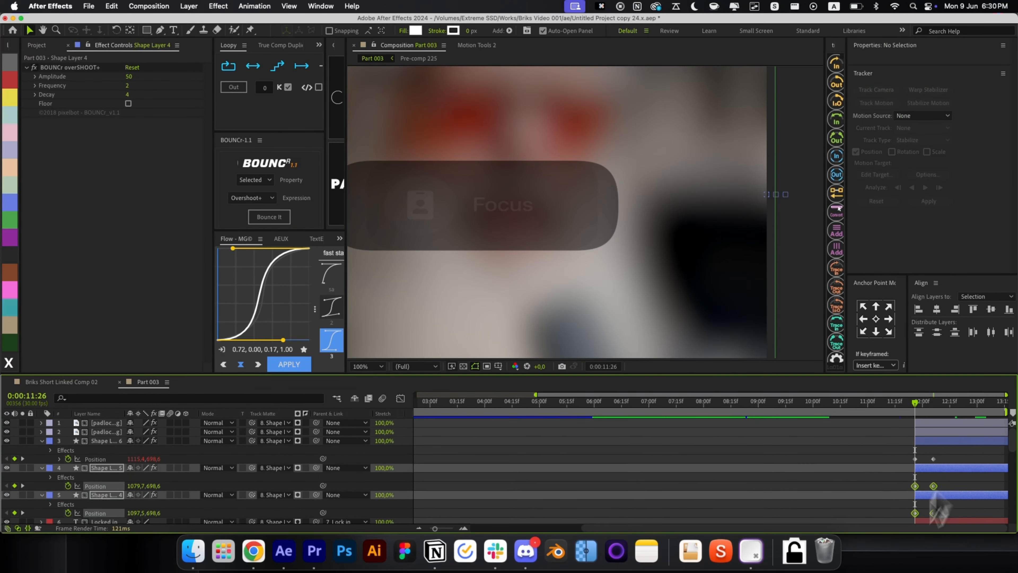
Step: Move Shape Layer 4 above Shape Layer 5 so the dot layers' stacking order matches their order in the row
{"action": "left_click", "coordinate": [934, 458]}
{"action": "left_click", "coordinate": [935, 440], "text": "shift"}
{"action": "left_click", "coordinate": [856, 425]}
{"action": "left_click", "coordinate": [948, 402]}
{"action": "left_click", "coordinate": [941, 458]}
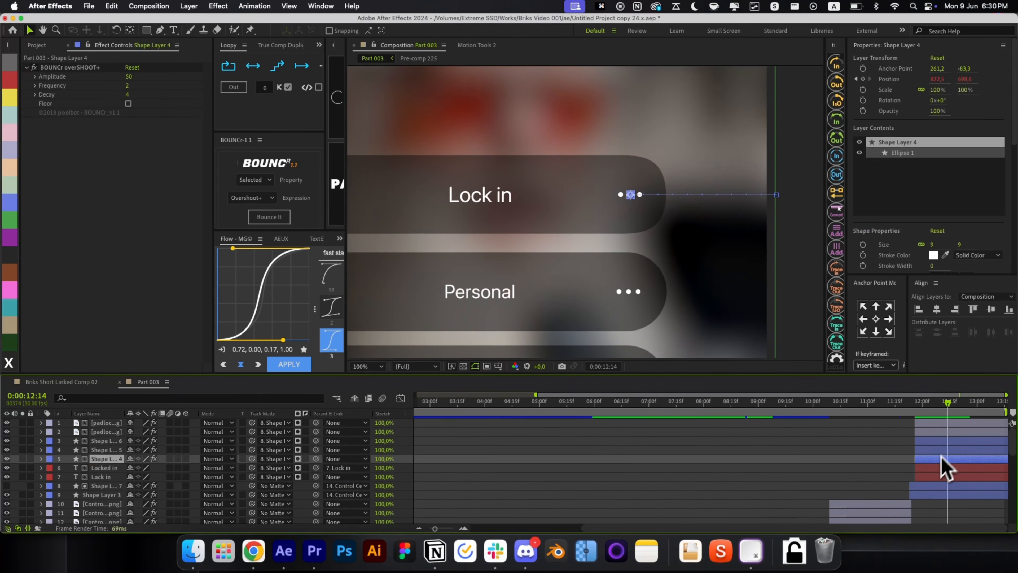
{"action": "key", "text": "super+]"}
Step: Stagger the three dot layers with the Motion Tools Sequence function at an offset of 3 frames
{"action": "left_click", "coordinate": [935, 459]}
{"action": "left_click", "coordinate": [935, 441]}
{"action": "left_click", "coordinate": [934, 459], "text": "shift"}
{"action": "left_click", "coordinate": [477, 45]}
{"action": "left_click", "coordinate": [369, 182]}
{"action": "left_click", "coordinate": [400, 44]}
{"action": "key", "text": "super+z"}
{"action": "left_click", "coordinate": [477, 45]}
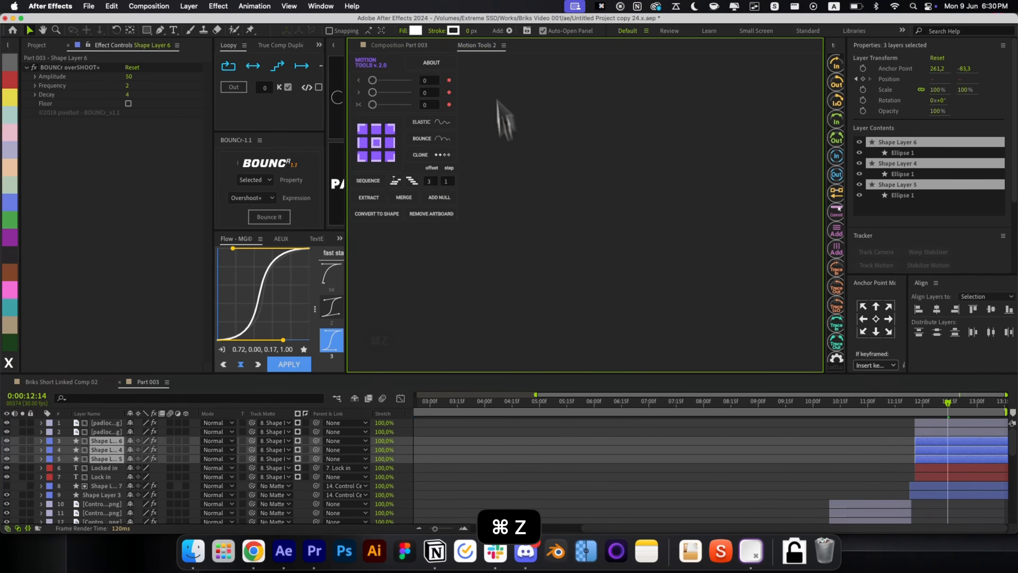
Step: Check the staggered dots in the whole frame and shift their three layers slightly earlier in time
{"action": "left_click", "coordinate": [865, 425]}
{"action": "left_click_drag", "start_coordinate": [868, 404], "coordinate": [953, 415]}
{"action": "key", "text": "alt+slash"}
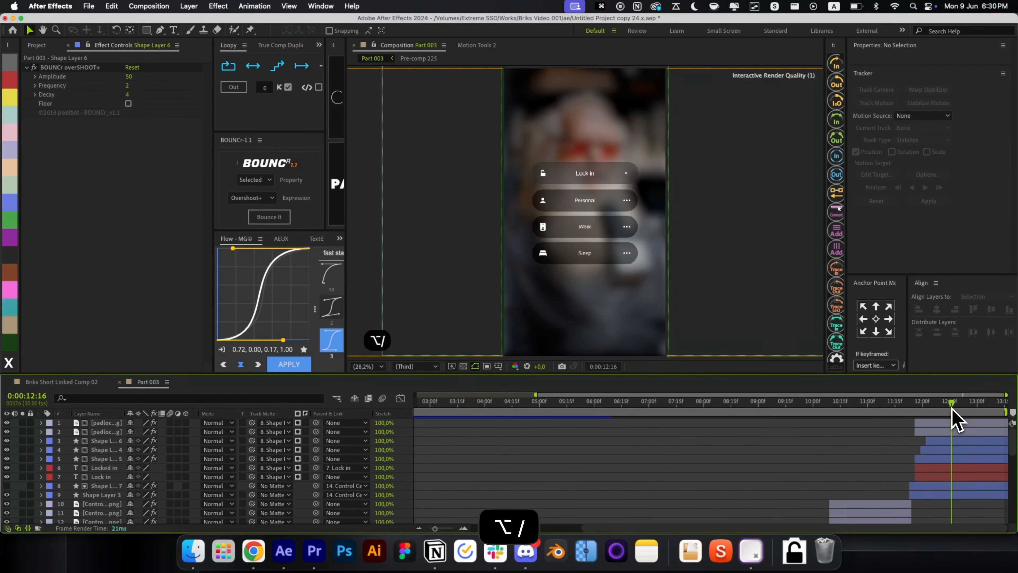
{"action": "left_click_drag", "start_coordinate": [977, 409], "coordinate": [976, 410]}
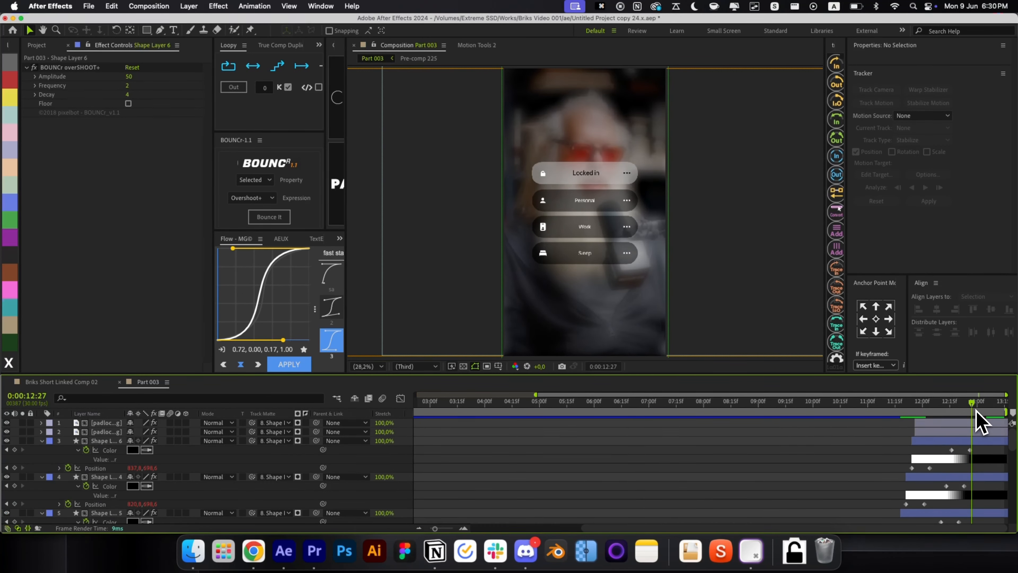
{"action": "key", "text": "r"}
{"action": "key", "text": "r"}
Step: Select both padlock layers and keyframe their Fill effect's white color shortly before the row turns white
{"action": "left_click", "coordinate": [933, 433]}
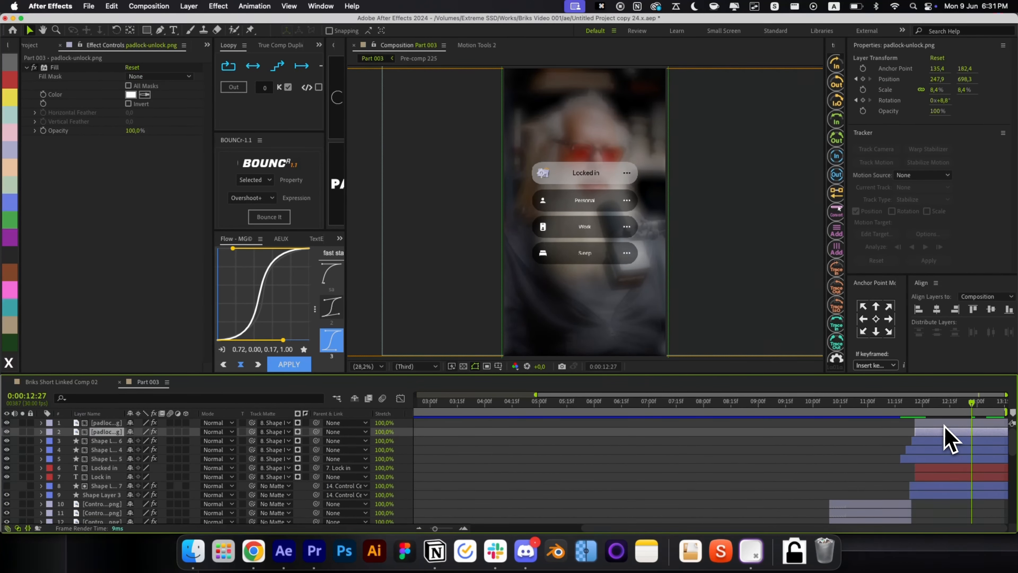
{"action": "left_click", "coordinate": [949, 424], "text": "shift"}
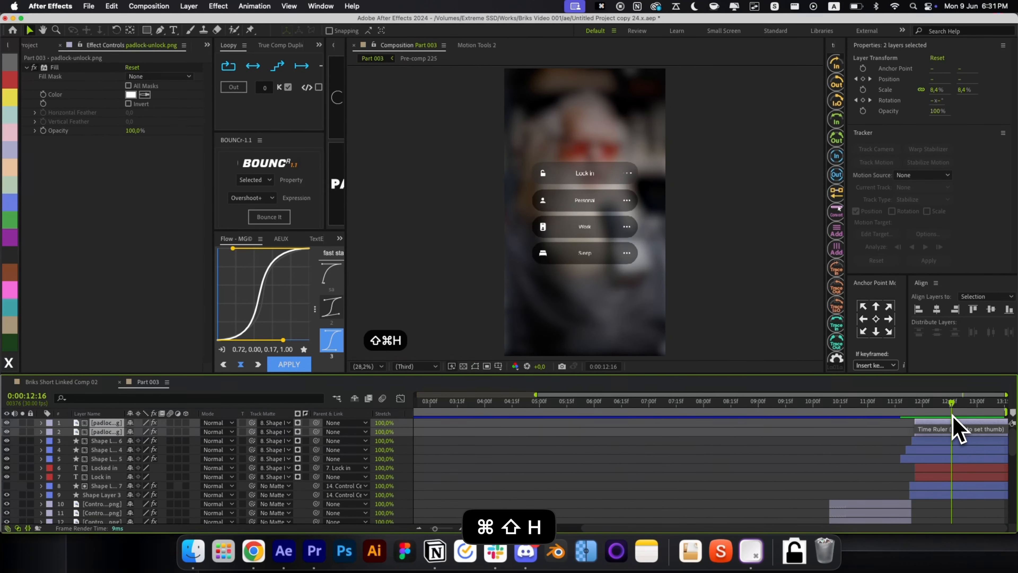
{"action": "key", "text": "super+Left"}
{"action": "key", "text": "super+Left"}
{"action": "key", "text": "super+Left"}
{"action": "key", "text": "super+Left"}
{"action": "key", "text": "super+Right"}
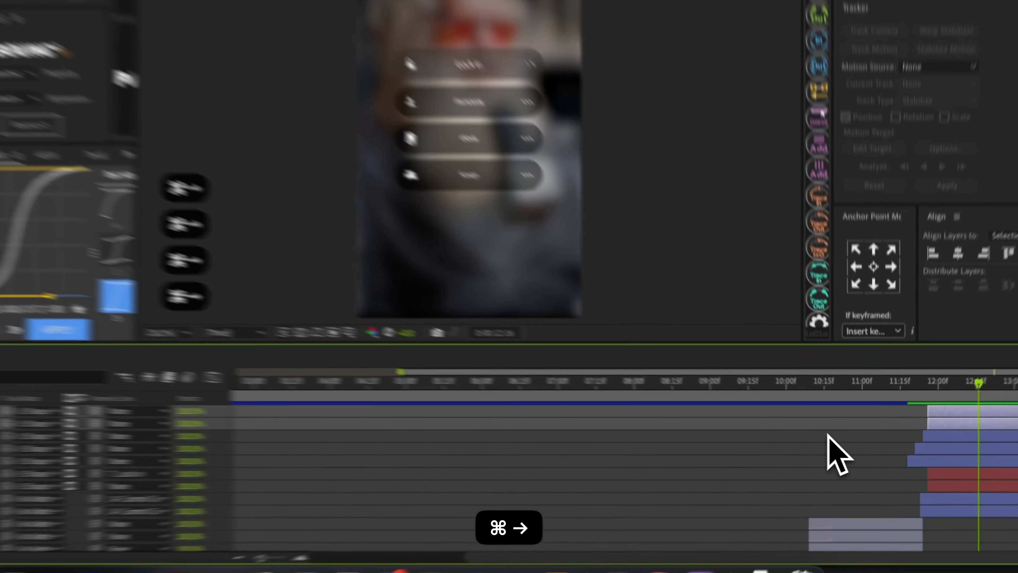
{"action": "key", "text": "super+Left"}
{"action": "left_click", "coordinate": [43, 95]}
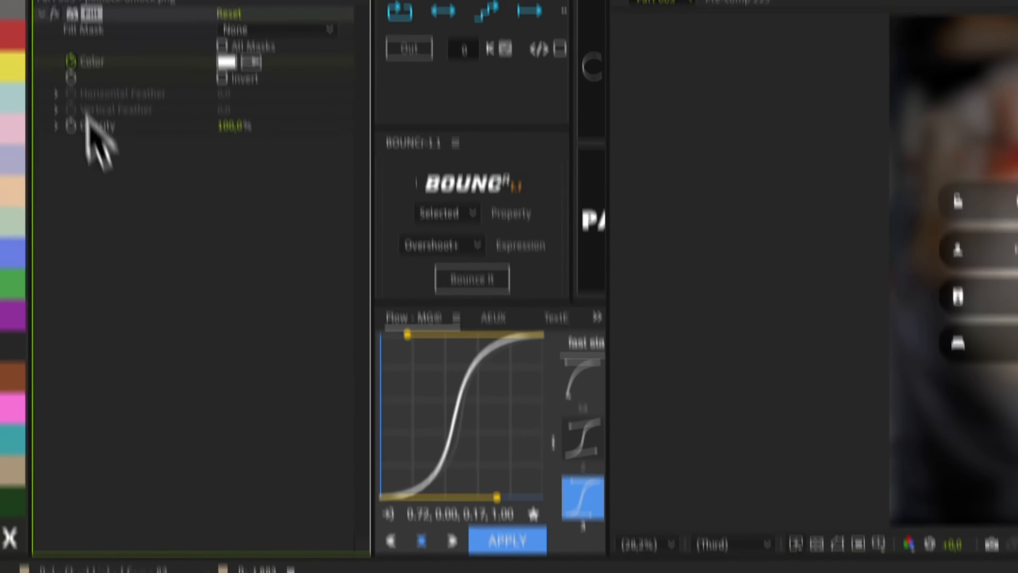
Step: Change the padlocks' fill color to black 11 frames after the white color keyframes
{"action": "key", "text": "super+shift+Right"}
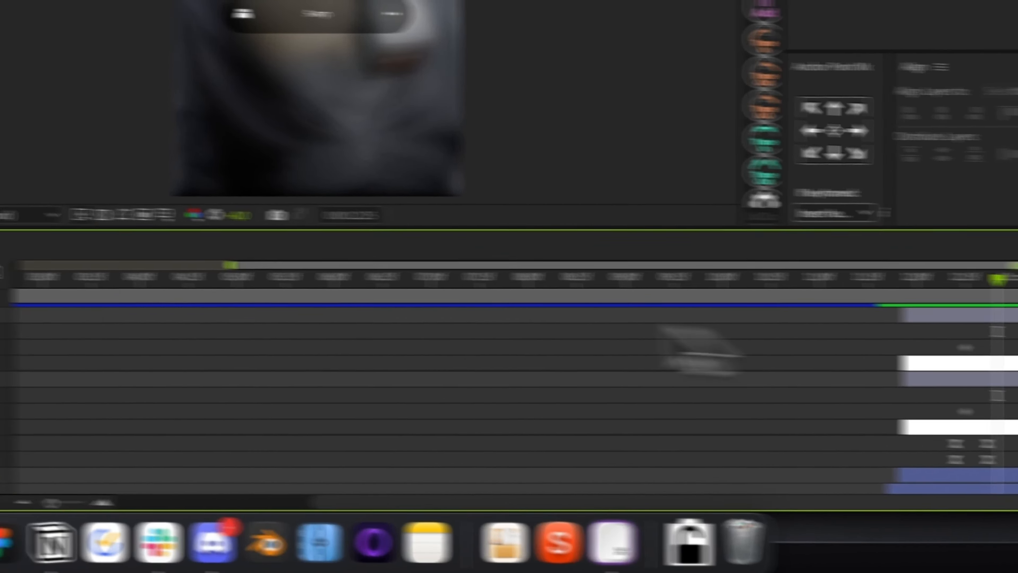
{"action": "key", "text": "super+Right"}
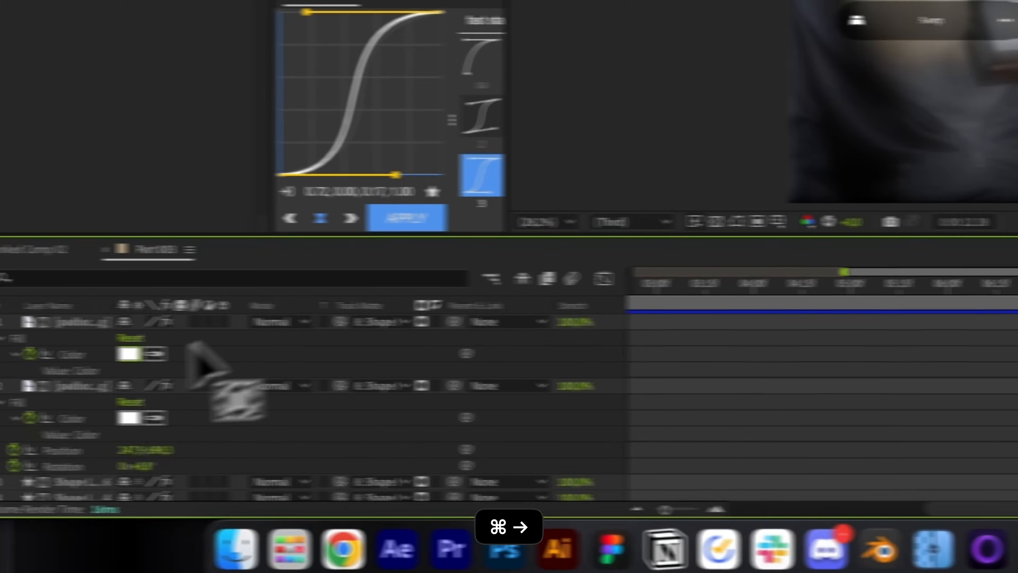
{"action": "key", "text": "Return"}
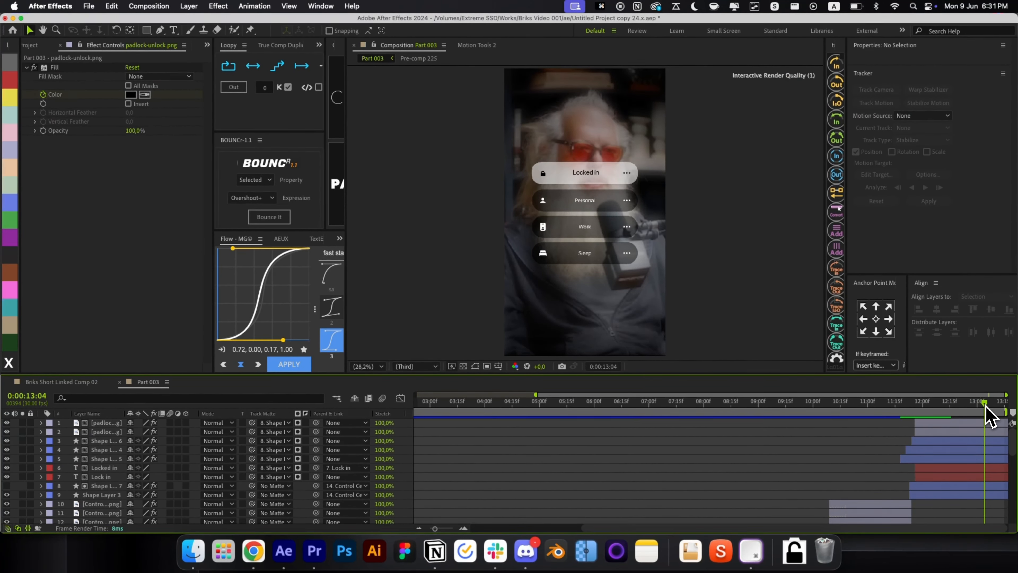
Step: Parent the padlock, dot and Lock in text layers to Shape Layer 3, leaving out Locked in
{"action": "scroll", "coordinate": [940, 470], "scroll_direction": "down", "scroll_amount": 5}
{"action": "scroll", "coordinate": [941, 470], "scroll_direction": "up", "scroll_amount": 5}
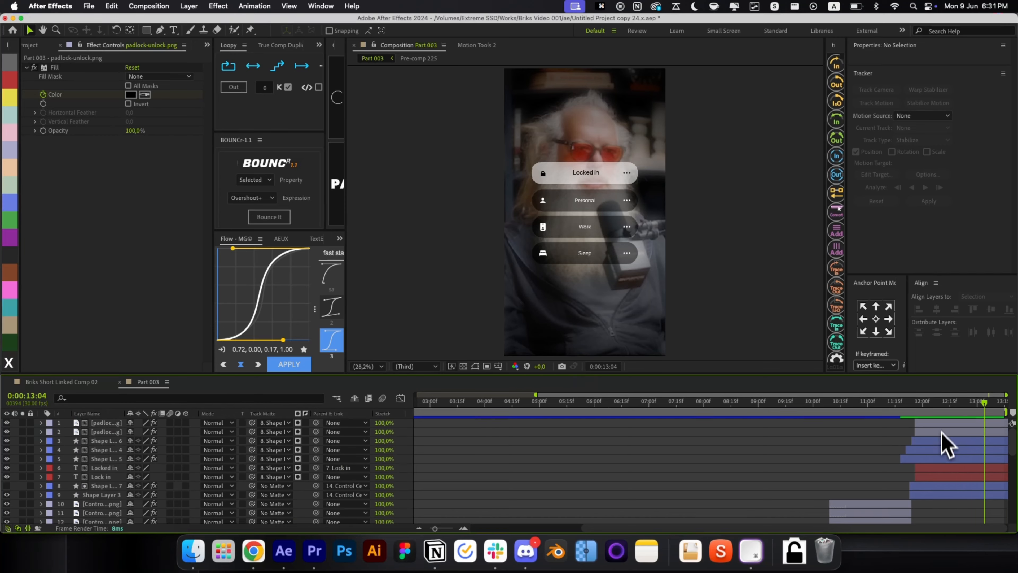
{"action": "left_click", "coordinate": [938, 424]}
{"action": "left_click", "coordinate": [930, 477], "text": "shift"}
{"action": "left_click", "coordinate": [827, 473]}
{"action": "left_click", "coordinate": [930, 475]}
{"action": "left_click", "coordinate": [936, 424], "text": "shift"}
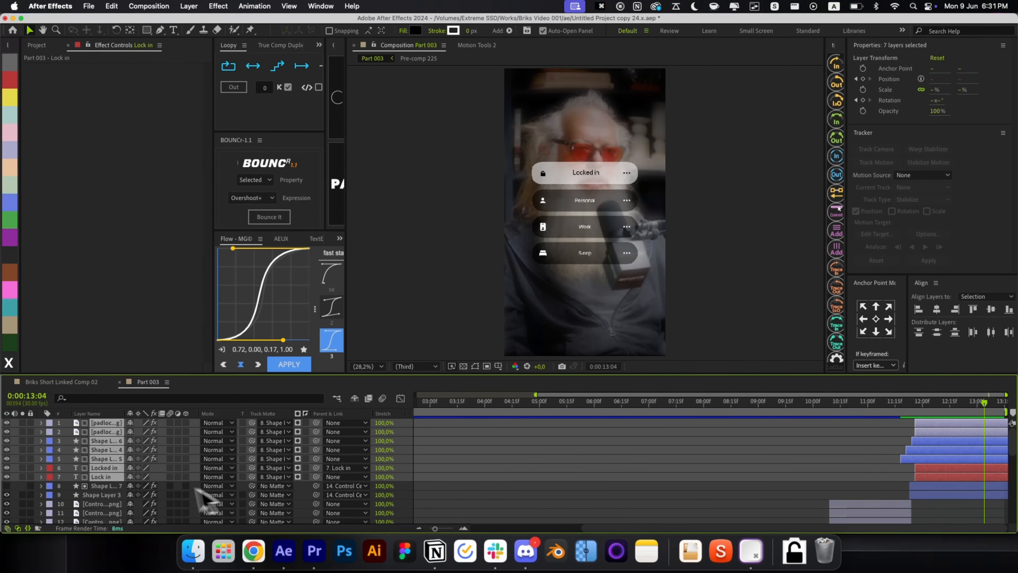
{"action": "left_click", "coordinate": [98, 468], "text": "super"}
{"action": "scroll", "coordinate": [98, 481], "scroll_direction": "down", "scroll_amount": 3}
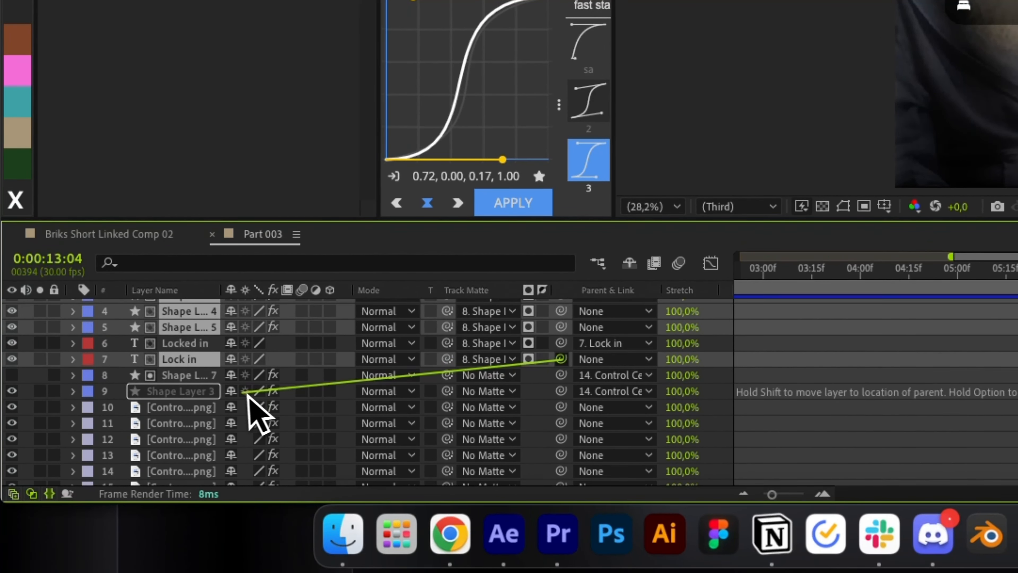
{"action": "left_click_drag", "start_coordinate": [192, 397], "coordinate": [193, 396]}
Step: Keyframe Shape Layer 3's scale around the lock moment and reduce its horizontal scale to about 135.9% at 0:00:12:24
{"action": "left_click", "coordinate": [191, 393]}
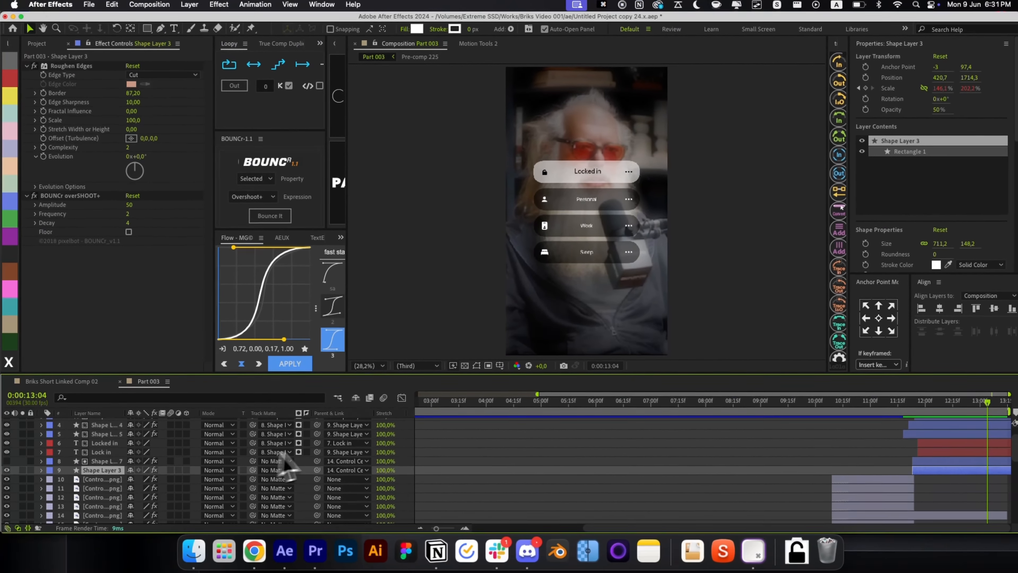
{"action": "key", "text": "u"}
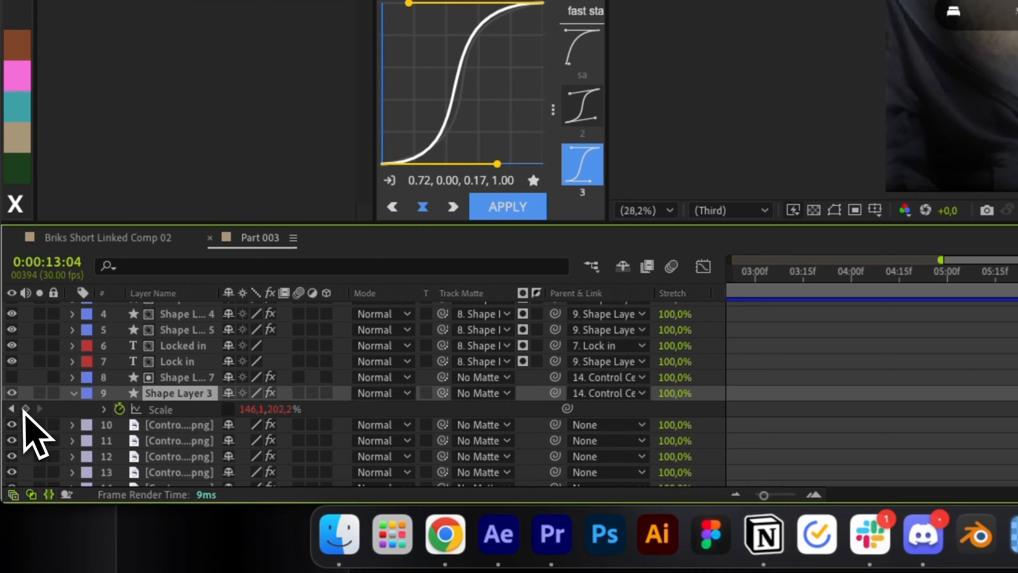
{"action": "left_click", "coordinate": [14, 479]}
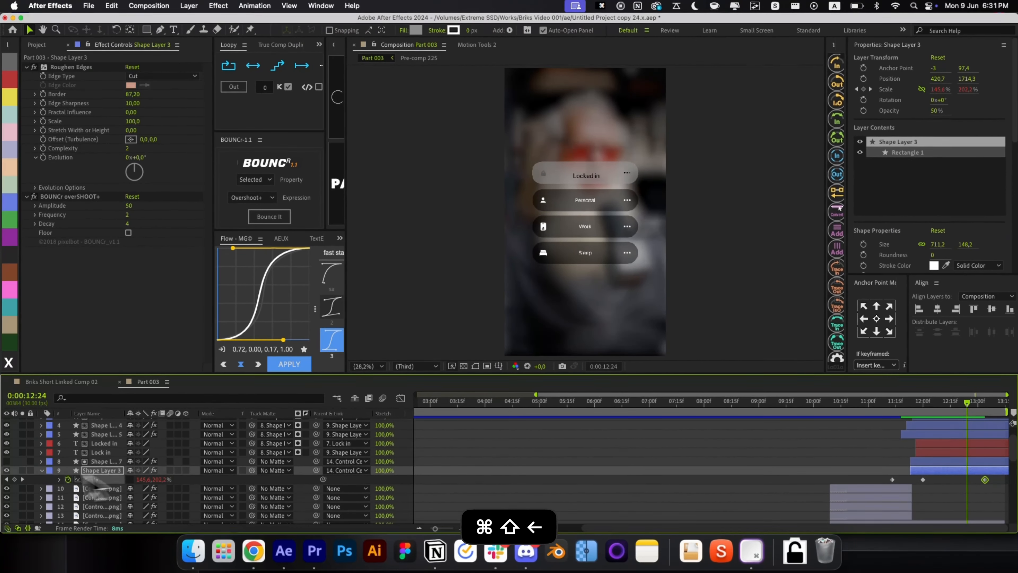
{"action": "key", "text": "super+shift+Left"}
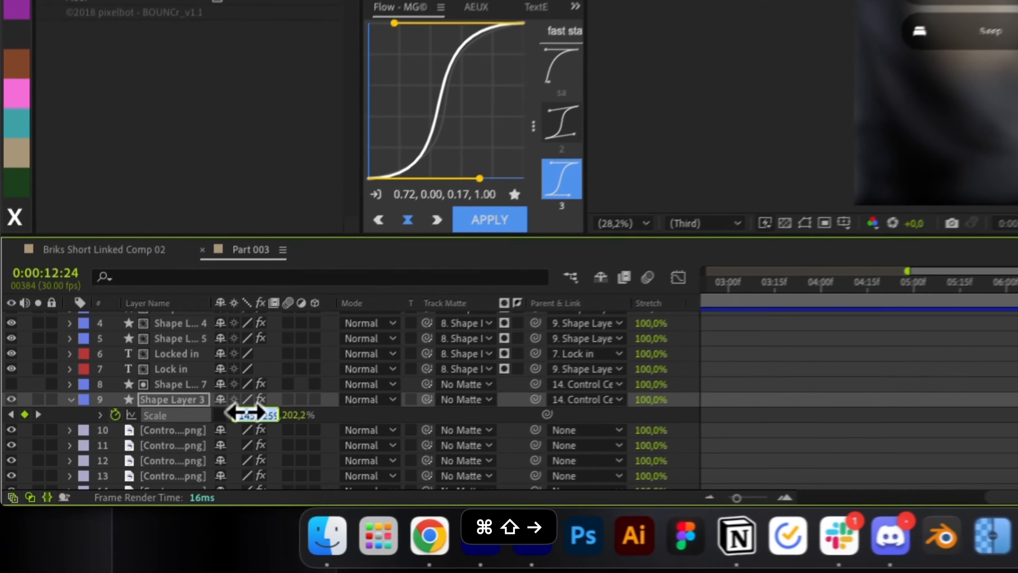
{"action": "left_click", "coordinate": [146, 479]}
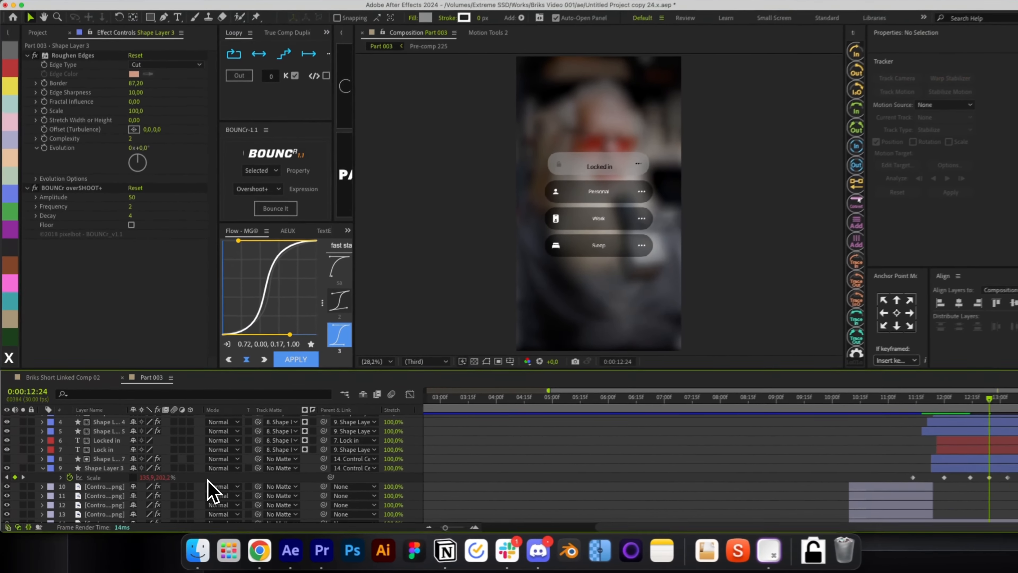
Step: Set Shape Layer 3's scale to 135.9, 174.5% at 0:00:12:24 and ease its last three scale keyframes with the 0.72, 0.00, 0.17, 1.00 curve
{"action": "key", "text": "super+z"}
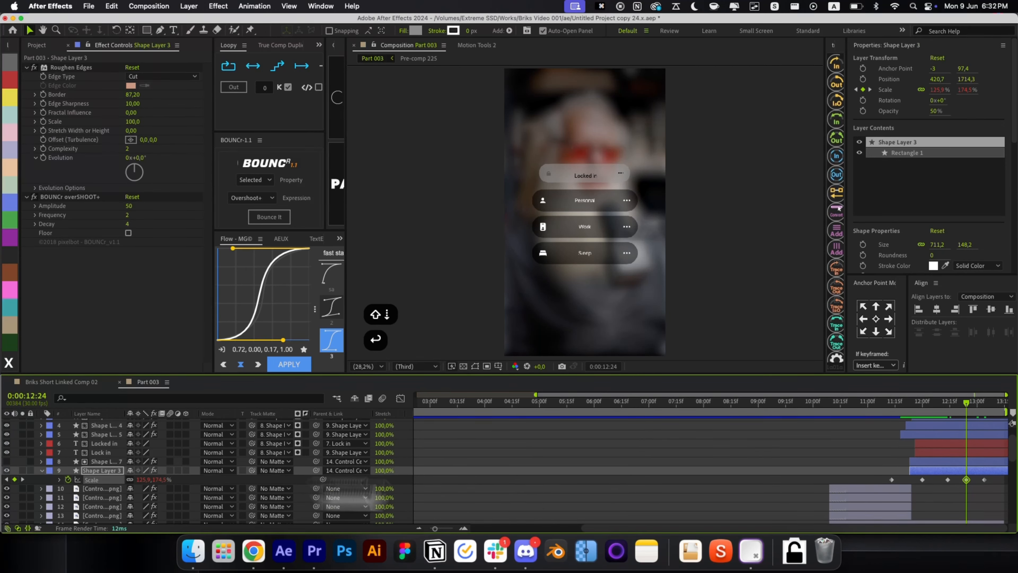
{"action": "left_click_drag", "start_coordinate": [985, 489], "coordinate": [939, 474]}
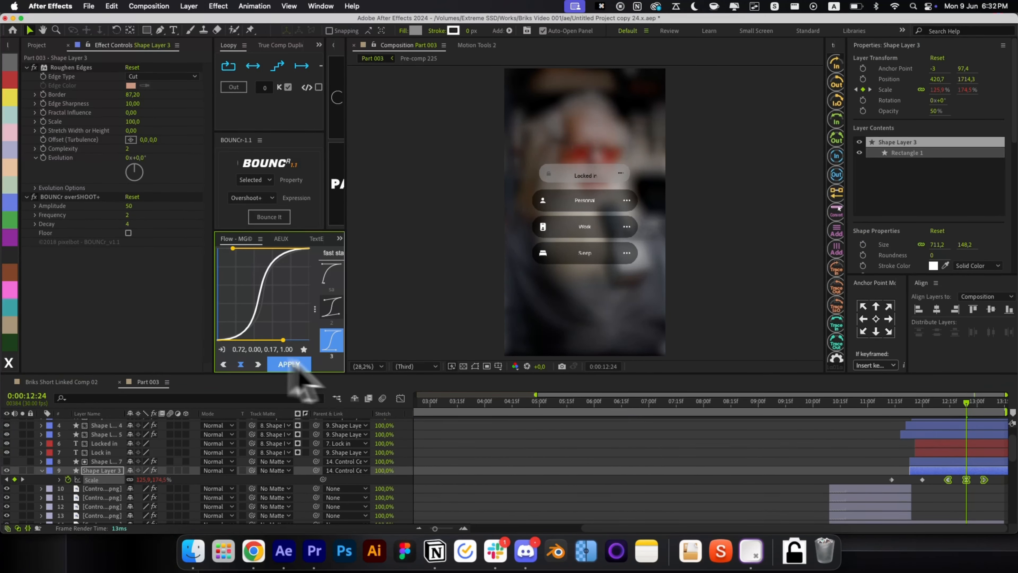
{"action": "left_click", "coordinate": [872, 455]}
{"action": "left_click_drag", "start_coordinate": [944, 412], "coordinate": [977, 415]}
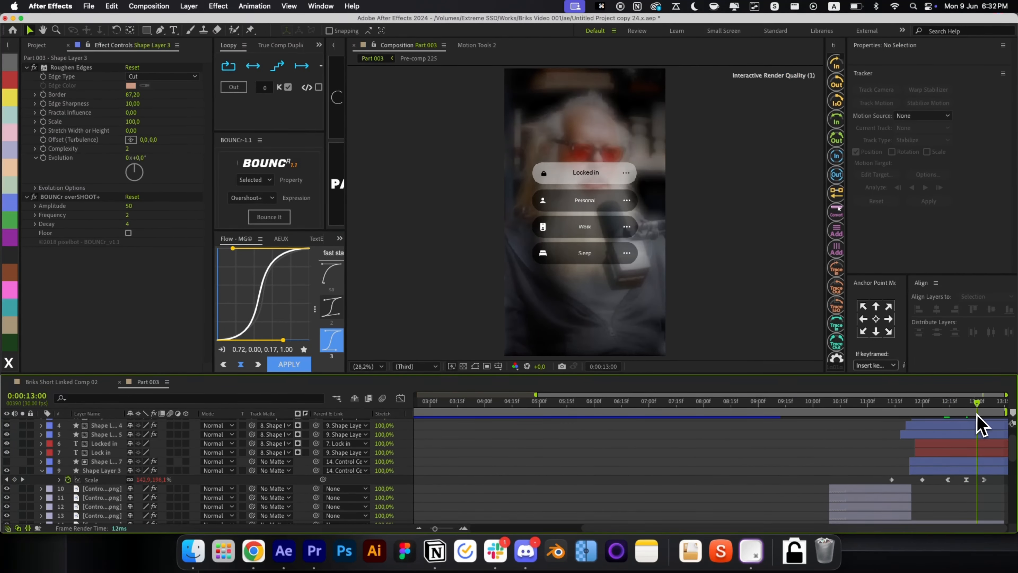
Step: Parent Shape Layer 7, the track matte of the Lock in row, to Shape Layer 3 and check the squeeze
{"action": "left_click", "coordinate": [940, 462]}
{"action": "left_click_drag", "start_coordinate": [317, 462], "coordinate": [162, 470]}
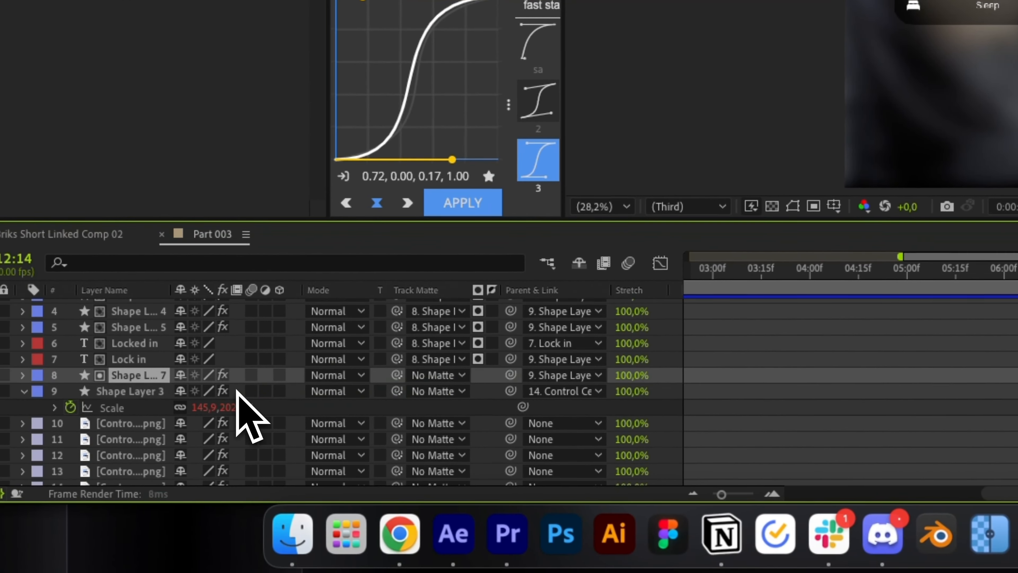
{"action": "left_click", "coordinate": [918, 435]}
{"action": "left_click_drag", "start_coordinate": [986, 384], "coordinate": [966, 406]}
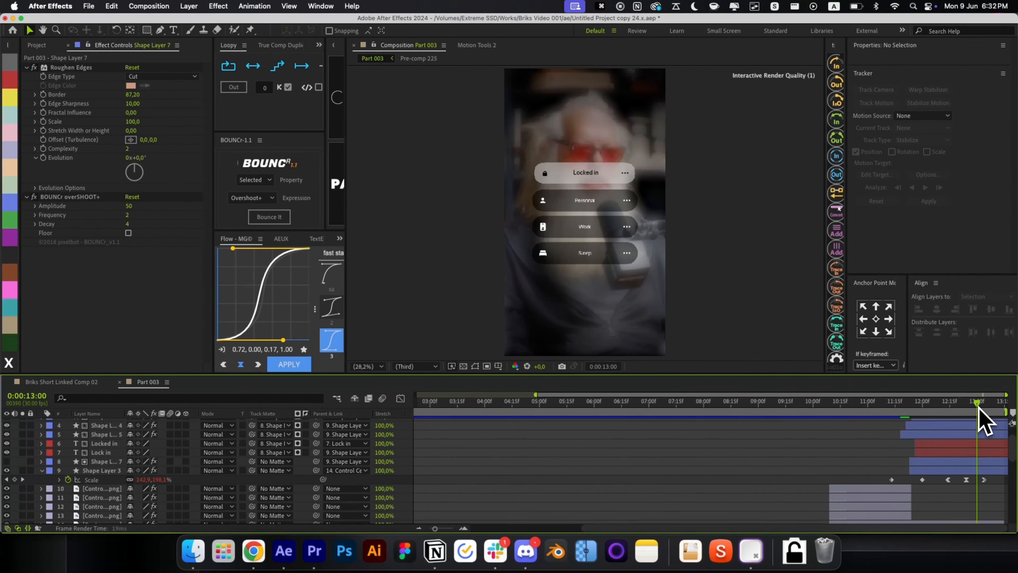
{"action": "left_click_drag", "start_coordinate": [994, 407], "coordinate": [1000, 407]}
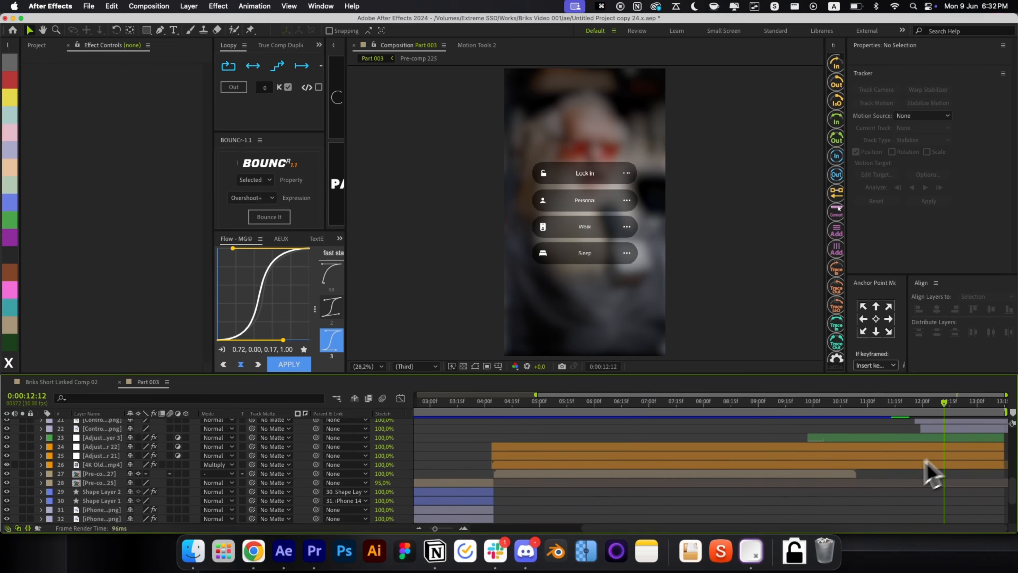
Step: Move the two orange adjustment layers and the 4K Old VHS footage to the top of the layer stack and check the row animation
{"action": "left_click", "coordinate": [854, 463]}
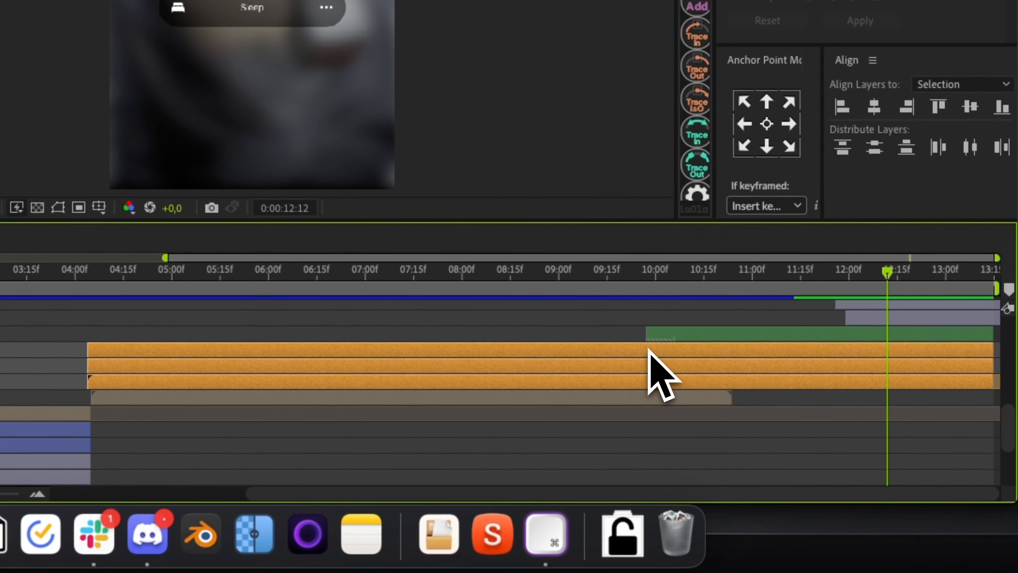
{"action": "key", "text": "super+shift+bracketright"}
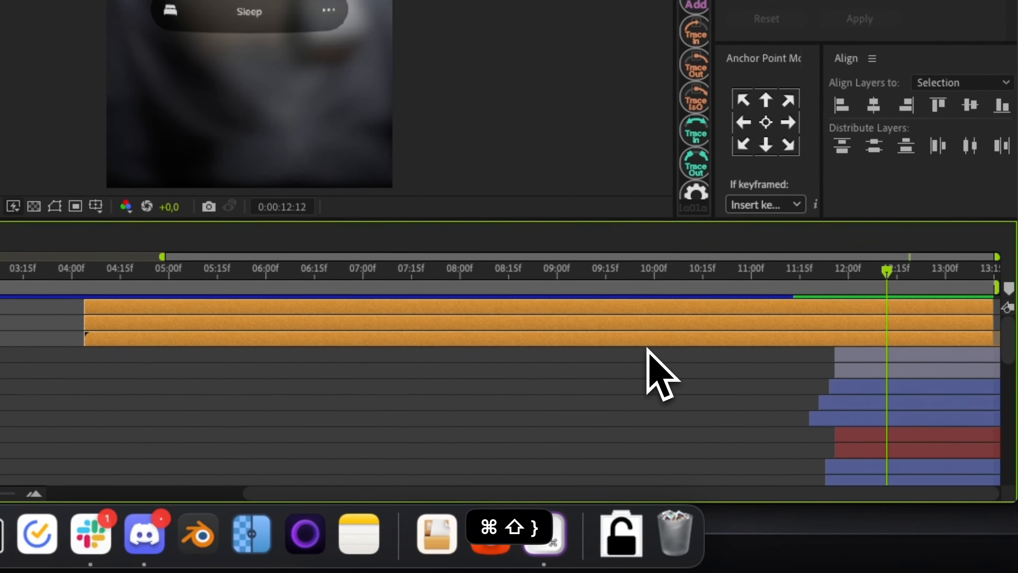
{"action": "left_click", "coordinate": [661, 400]}
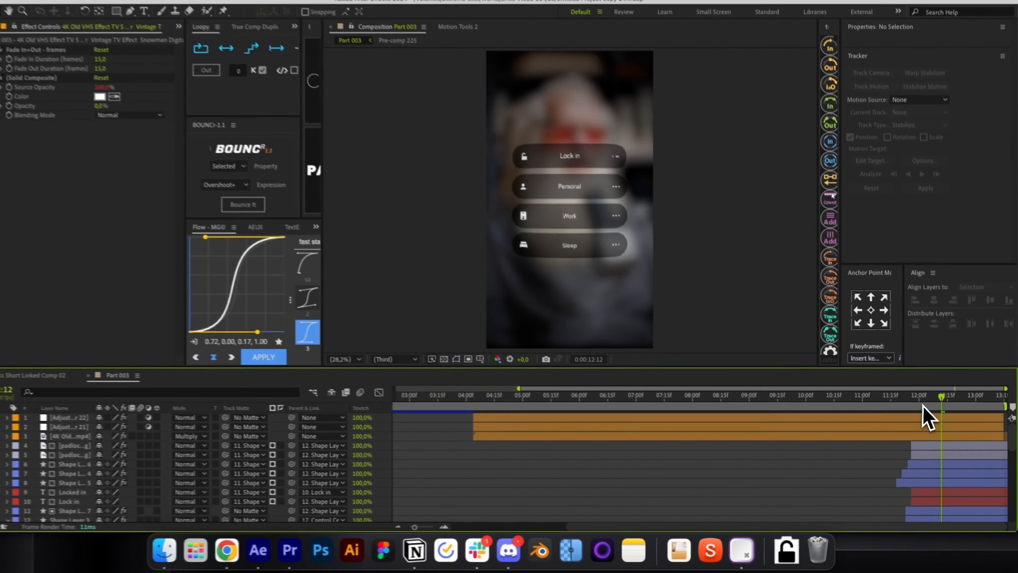
{"action": "left_click_drag", "start_coordinate": [881, 276], "coordinate": [799, 286]}
{"action": "left_click_drag", "start_coordinate": [894, 409], "coordinate": [882, 413]}
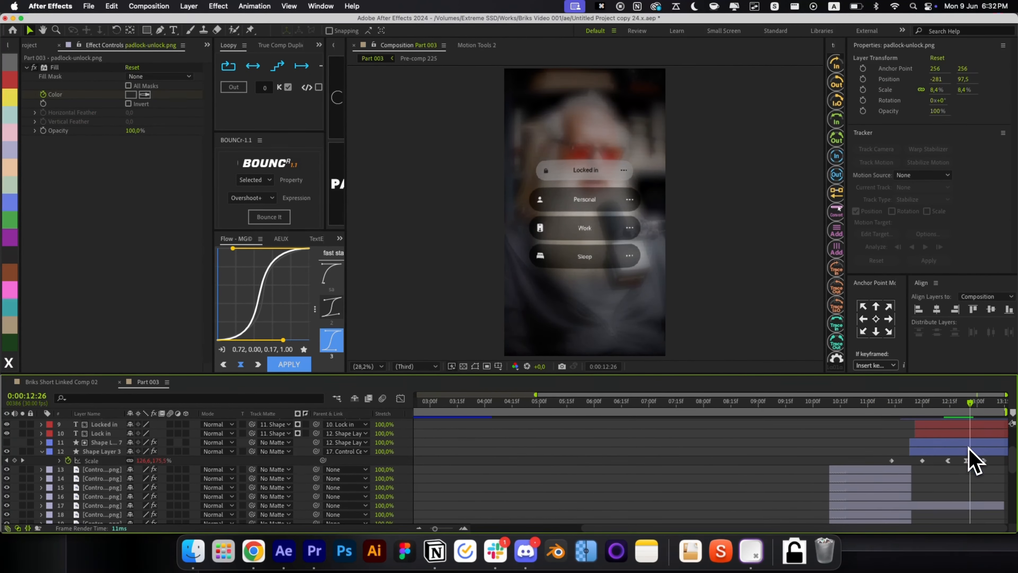
Step: Pre-compose all the Control Center, Focus row, Lock in text and padlock layers together
{"action": "left_click", "coordinate": [858, 453]}
{"action": "key", "text": "p"}
{"action": "key", "text": "p"}
{"action": "scroll", "coordinate": [862, 454], "scroll_direction": "down", "scroll_amount": 10}
{"action": "left_click", "coordinate": [952, 472]}
{"action": "scroll", "coordinate": [952, 476], "scroll_direction": "up", "scroll_amount": 2}
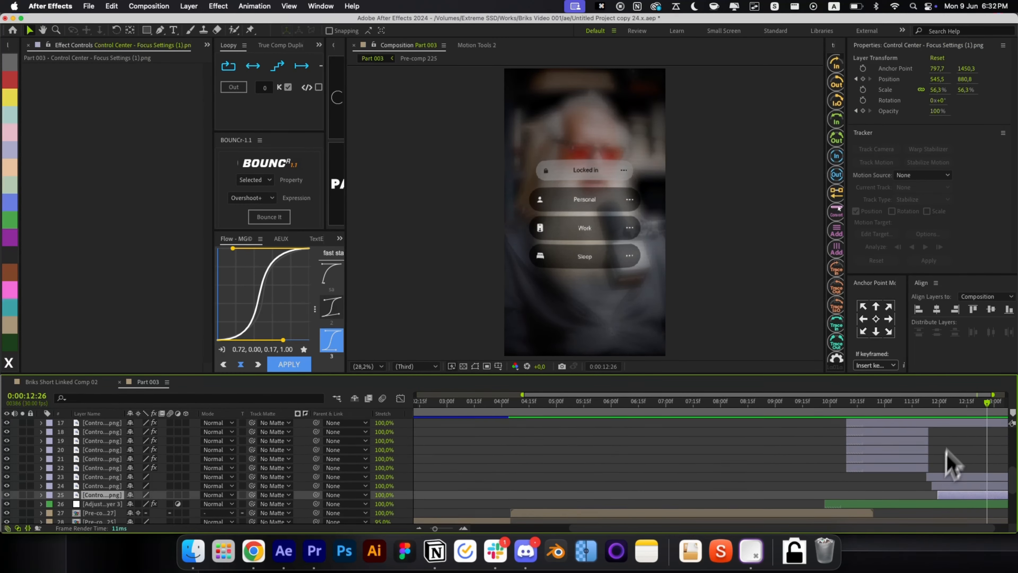
{"action": "key", "text": "cmd+shift+h"}
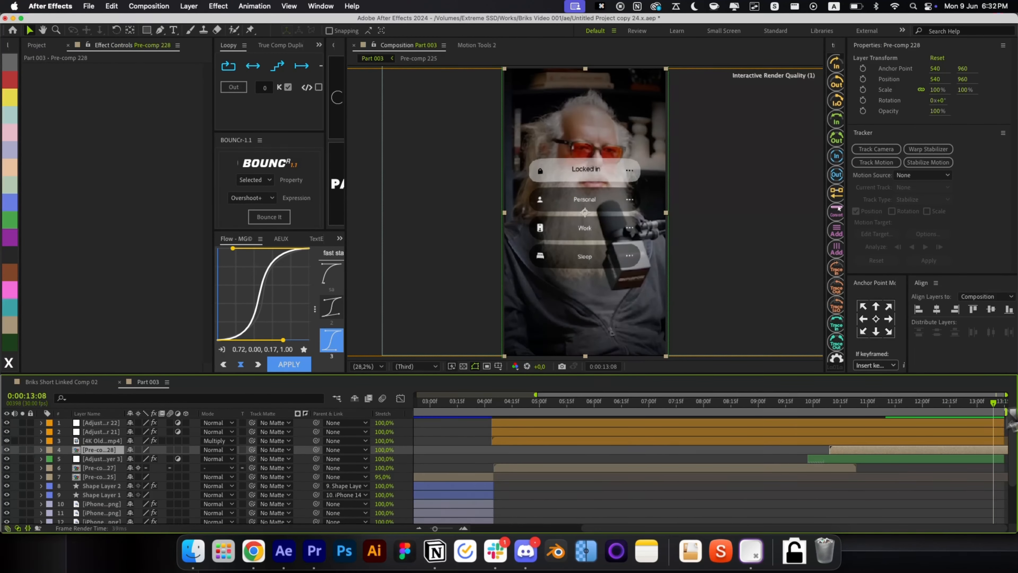
Step: Keyframe Pre-comp 228's opacity at 100% at 0:00:13:00 and lower it at 0:00:13:12 to fade it out
{"action": "left_click", "coordinate": [978, 402]}
{"action": "key", "text": "alt+]"}
{"action": "key", "text": "t"}
{"action": "left_click", "coordinate": [69, 459]}
{"action": "key", "text": "super+shift+Right"}
{"action": "key", "text": "super+Right"}
{"action": "key", "text": "super+Right"}
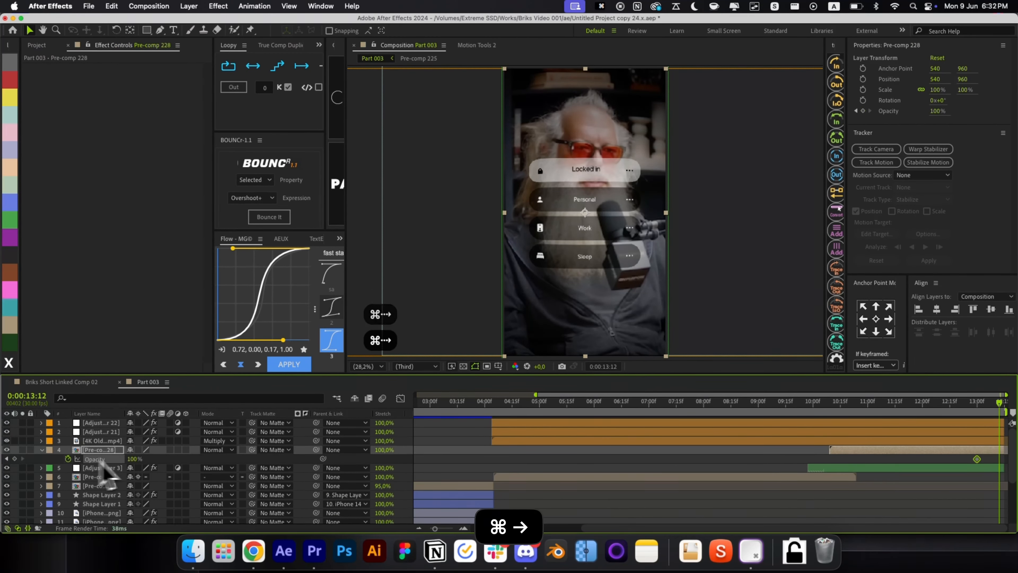
{"action": "left_click_drag", "start_coordinate": [133, 458], "coordinate": [81, 460]}
Step: Retime Pre-comp 228's fade-out keyframes near the end of the composition to line up with Adjustment Layer 3's opacity fade
{"action": "left_click_drag", "start_coordinate": [989, 405], "coordinate": [1000, 409]}
{"action": "key", "text": "End"}
{"action": "left_click_drag", "start_coordinate": [999, 459], "coordinate": [1003, 459]}
{"action": "left_click_drag", "start_coordinate": [977, 460], "coordinate": [992, 477]}
{"action": "left_click", "coordinate": [982, 463]}
{"action": "left_click", "coordinate": [981, 468]}
{"action": "key", "text": "u"}
{"action": "left_click", "coordinate": [981, 463]}
Step: Slide Pre-comp 228 earlier to start at 0:00:10:02, shift its last opacity keyframe to the layer's end, and preview it
{"action": "left_click", "coordinate": [944, 403]}
{"action": "left_click", "coordinate": [922, 449]}
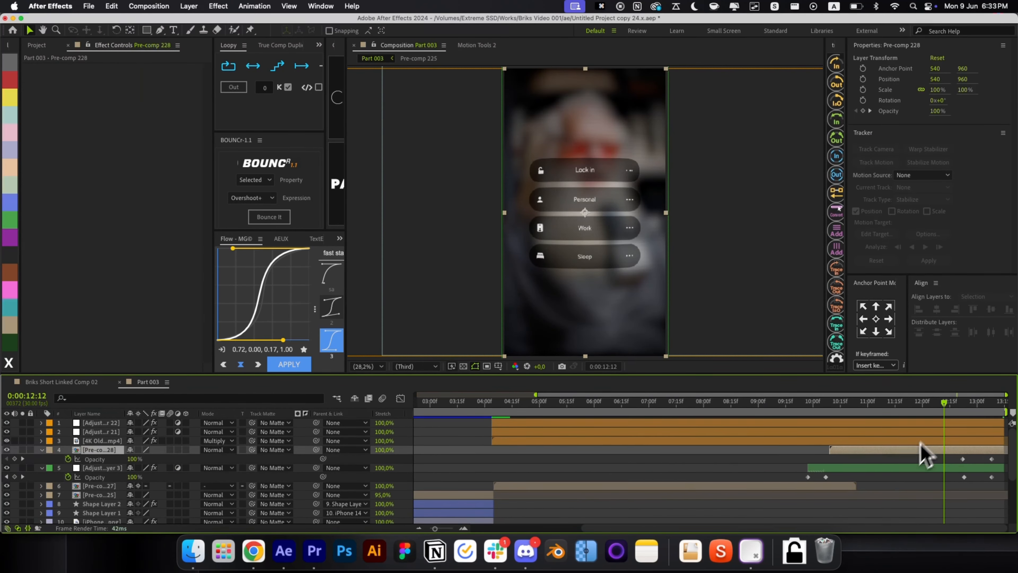
{"action": "left_click_drag", "start_coordinate": [921, 448], "coordinate": [964, 459]}
{"action": "left_click", "coordinate": [975, 463]}
{"action": "left_click", "coordinate": [822, 405]}
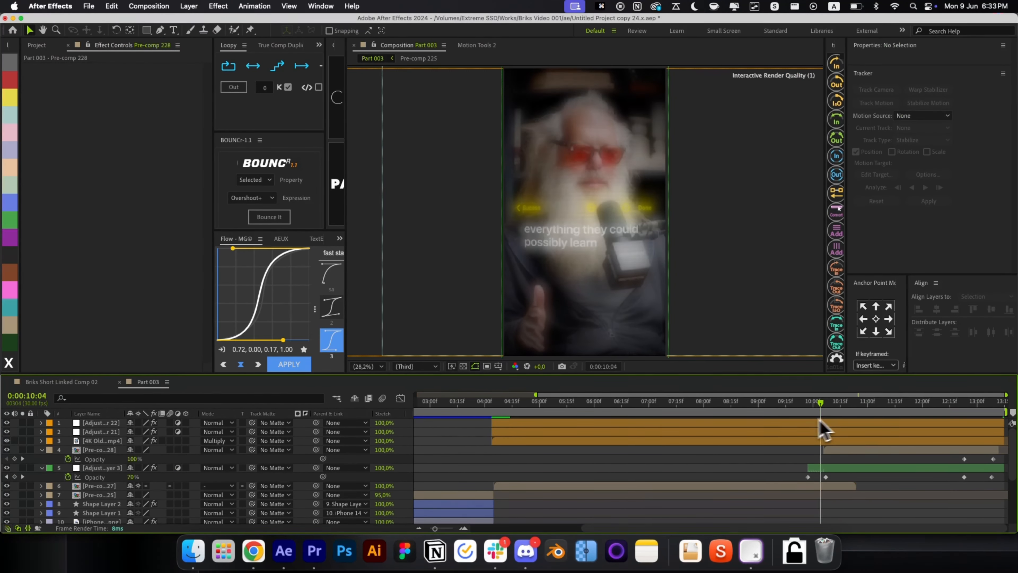
{"action": "left_click_drag", "start_coordinate": [819, 419], "coordinate": [816, 423]}
{"action": "left_click_drag", "start_coordinate": [860, 450], "coordinate": [856, 451]}
{"action": "left_click", "coordinate": [984, 463]}
{"action": "left_click_drag", "start_coordinate": [986, 460], "coordinate": [991, 460]}
{"action": "key", "text": "space"}
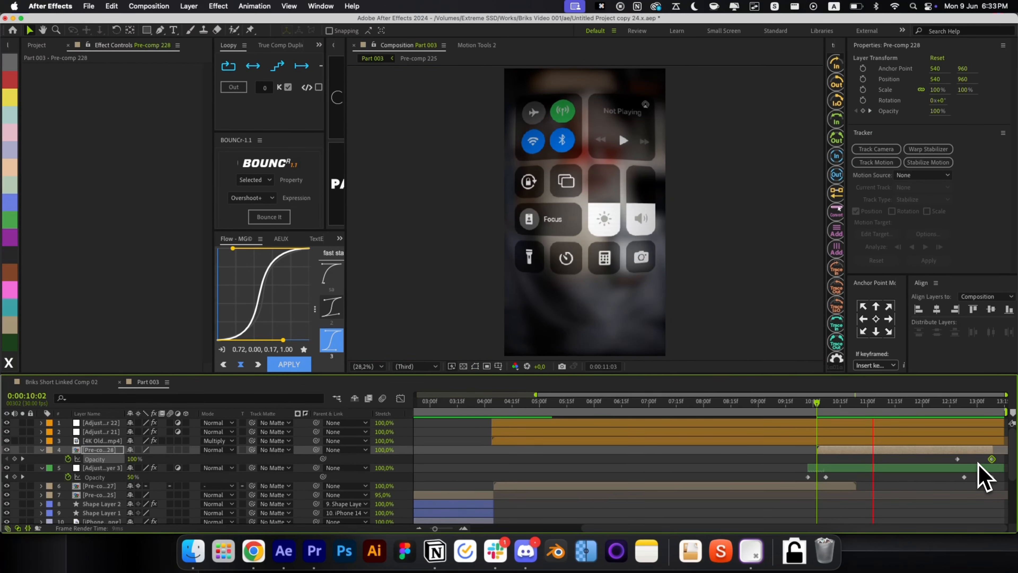
{"action": "key", "text": "space"}
Step: Keyframe Pre-comp 225's opacity at 100% ten frames in and lower it six frames earlier to fade the layer in
{"action": "left_click", "coordinate": [878, 471]}
{"action": "key", "text": "u"}
{"action": "left_click", "coordinate": [436, 475]}
{"action": "key", "text": "t"}
{"action": "key", "text": "shift+super+Right"}
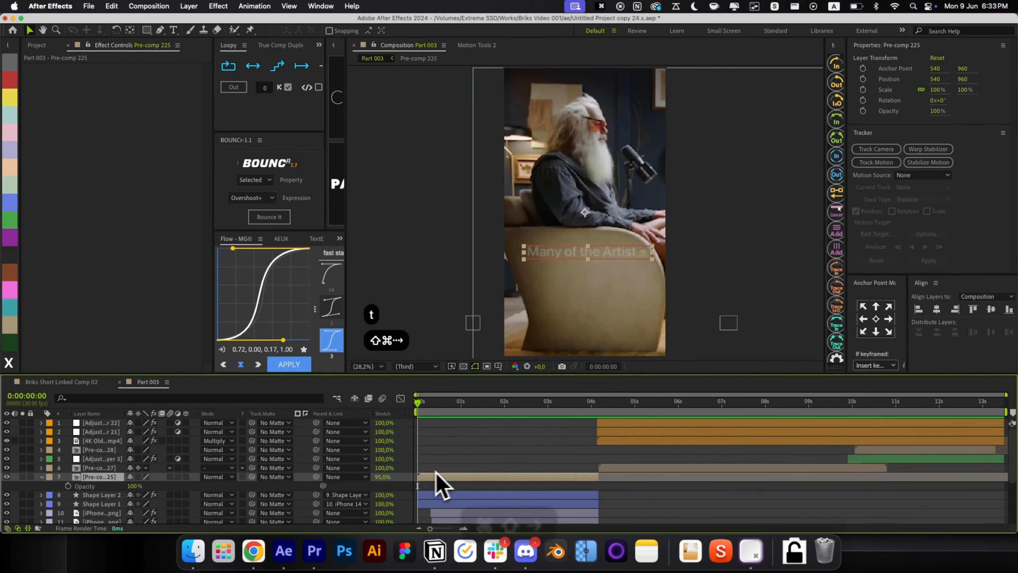
{"action": "left_click", "coordinate": [68, 486]}
{"action": "key", "text": "super+Left"}
{"action": "key", "text": "super+Left"}
{"action": "key", "text": "super+Left"}
{"action": "key", "text": "super+Left"}
{"action": "key", "text": "super+Left"}
{"action": "key", "text": "super+Left"}
{"action": "left_click_drag", "start_coordinate": [133, 486], "coordinate": [80, 487]}
Step: Move Pre-comp 225's second fade-in keyframe slightly later and play the composition from the start
{"action": "left_click_drag", "start_coordinate": [432, 485], "coordinate": [437, 486]}
{"action": "left_click", "coordinate": [450, 487]}
{"action": "key", "text": "Home"}
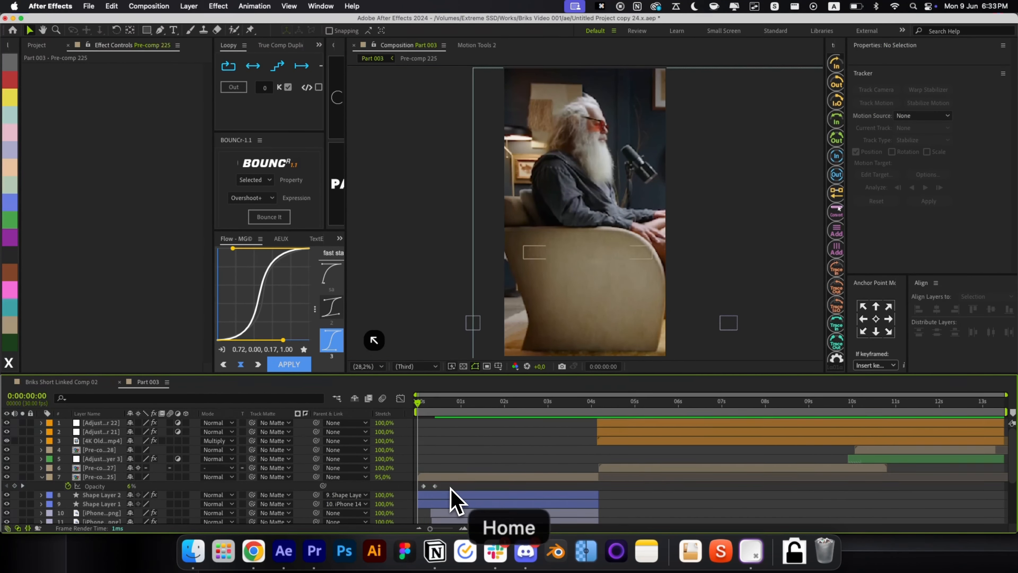
{"action": "key", "text": "space"}
{"action": "key", "text": "space"}
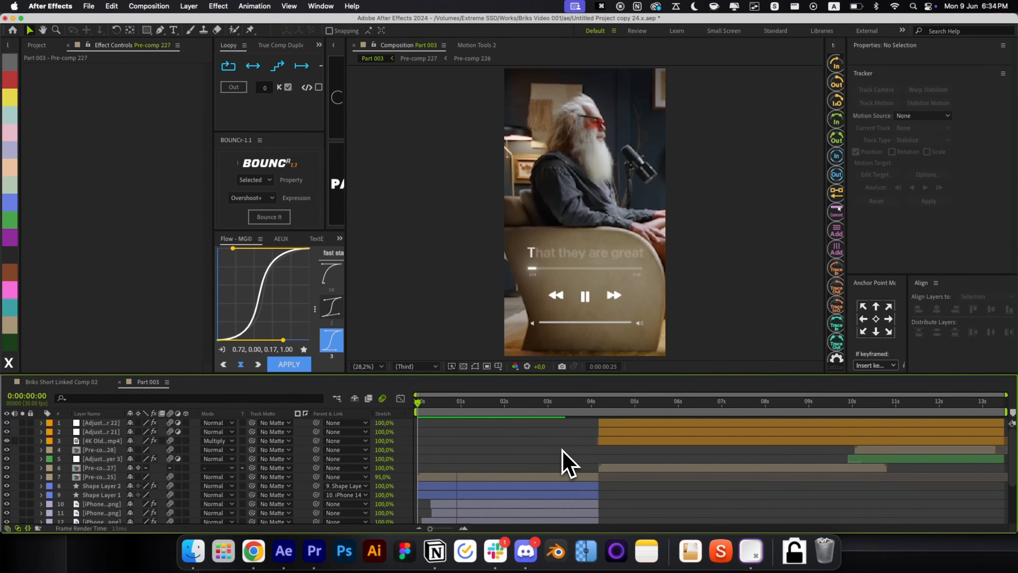